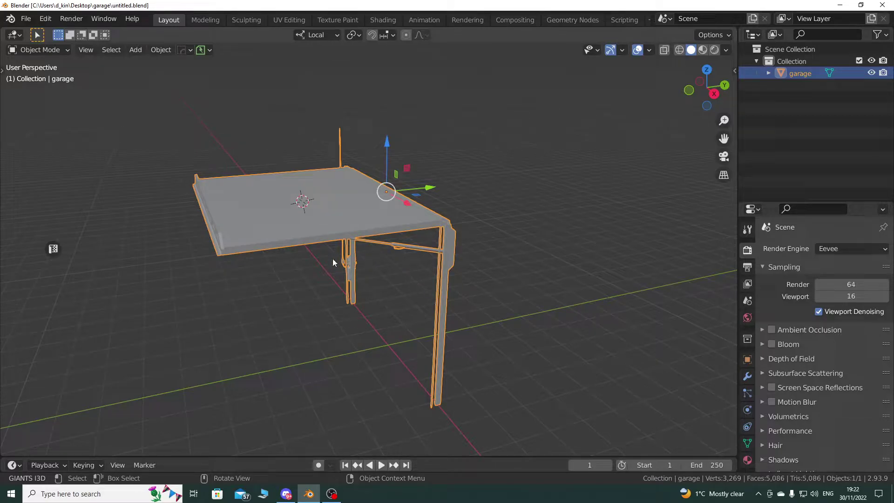
pyautogui.moveTo(490, 313); pyautogui.dragTo(452, 321, button='middle')
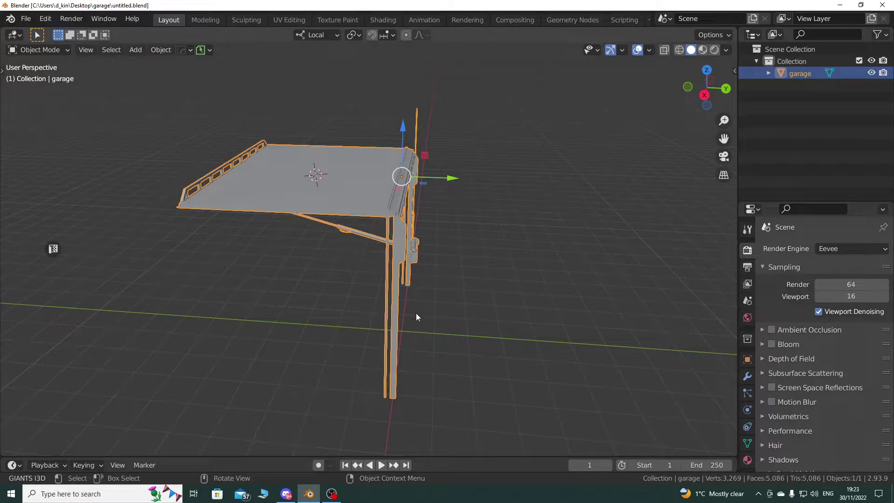
pyautogui.moveTo(422, 311); pyautogui.dragTo(448, 311, button='middle')
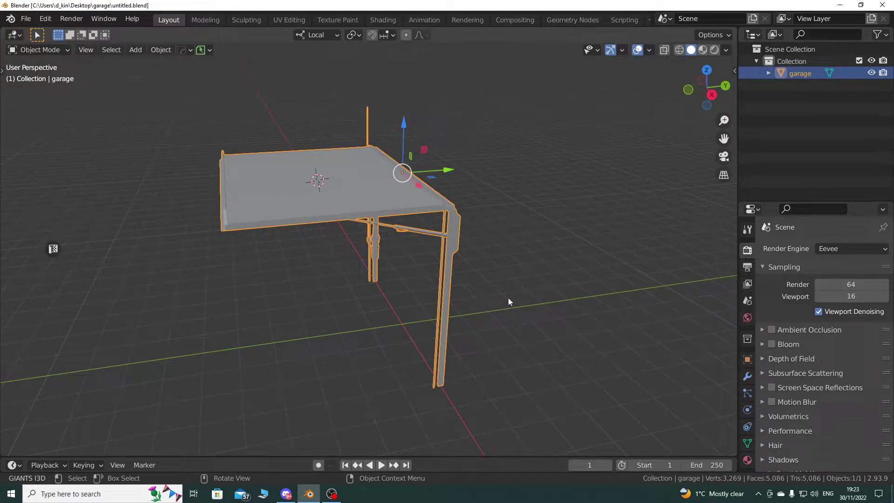
pyautogui.moveTo(522, 285); pyautogui.dragTo(454, 297, button='middle')
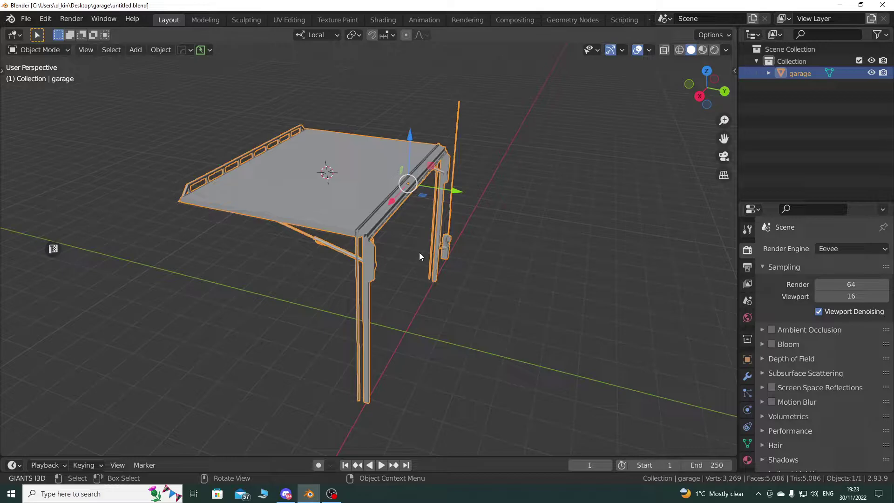
pyautogui.moveTo(419, 256); pyautogui.dragTo(475, 278, button='middle')
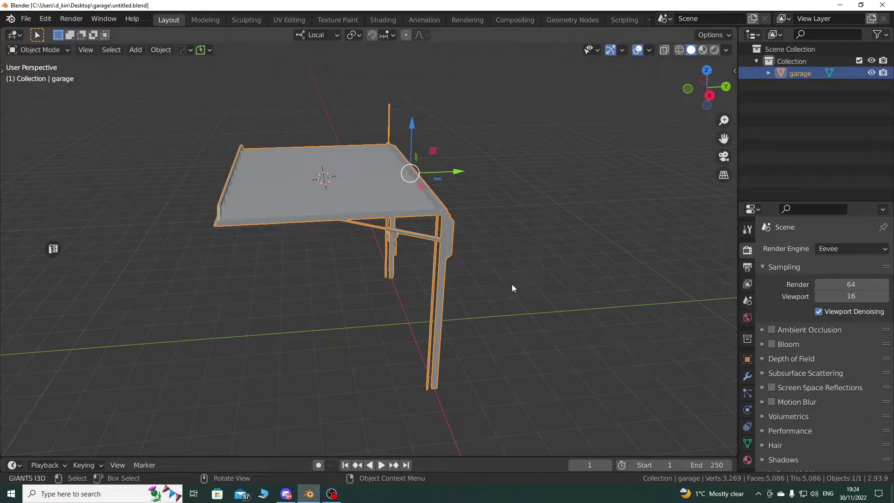
# Snap the 3D cursor to the selected garage object
pyautogui.moveTo(507, 287); pyautogui.dragTo(457, 298, button='middle')
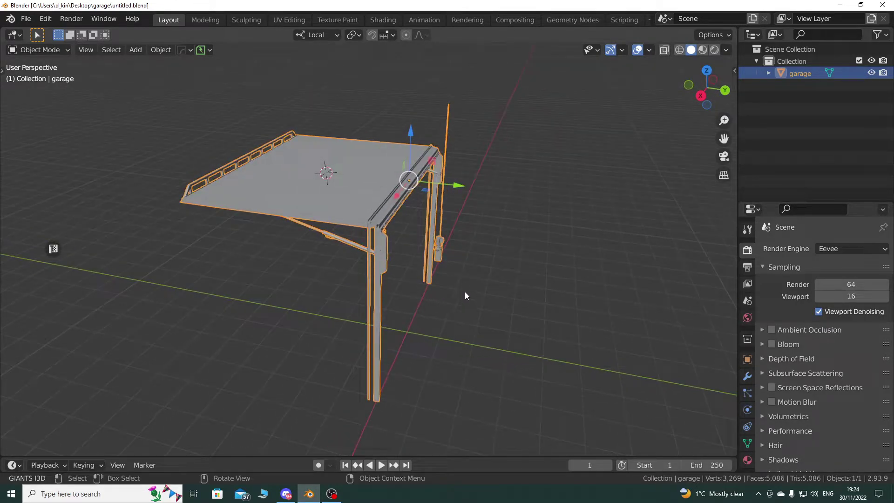
pyautogui.hotkey('shift', 's')
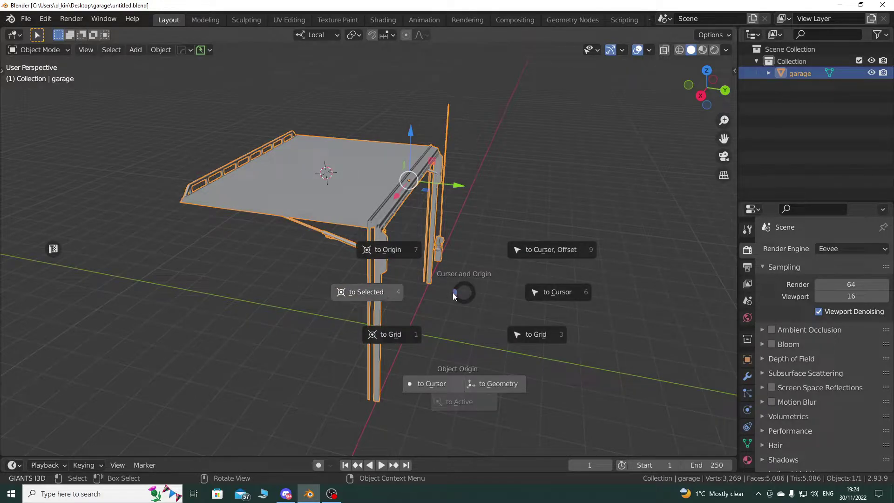
pyautogui.click(370, 292)
# Start the Shortcut VUr on-screen key display and hide the sidebar
pyautogui.press('n')
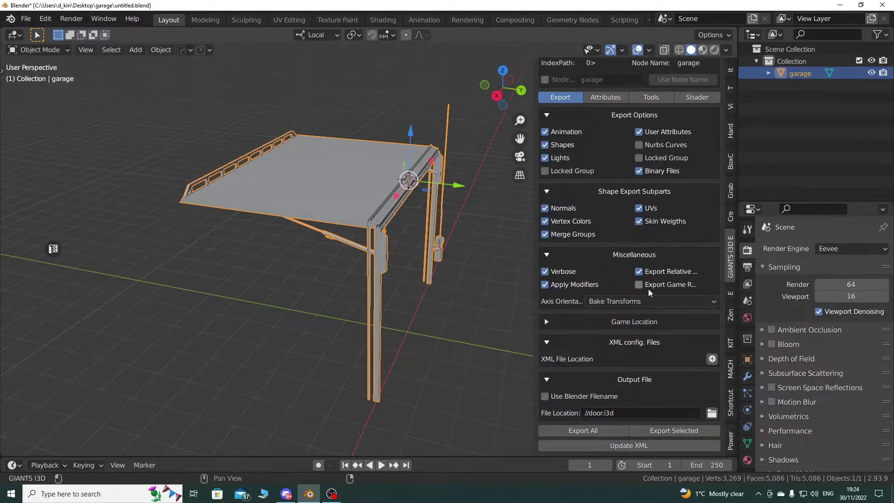
pyautogui.click(730, 403)
pyautogui.click(632, 86)
pyautogui.moveTo(618, 118); pyautogui.dragTo(642, 118)
pyautogui.click(616, 85)
pyautogui.press('n')
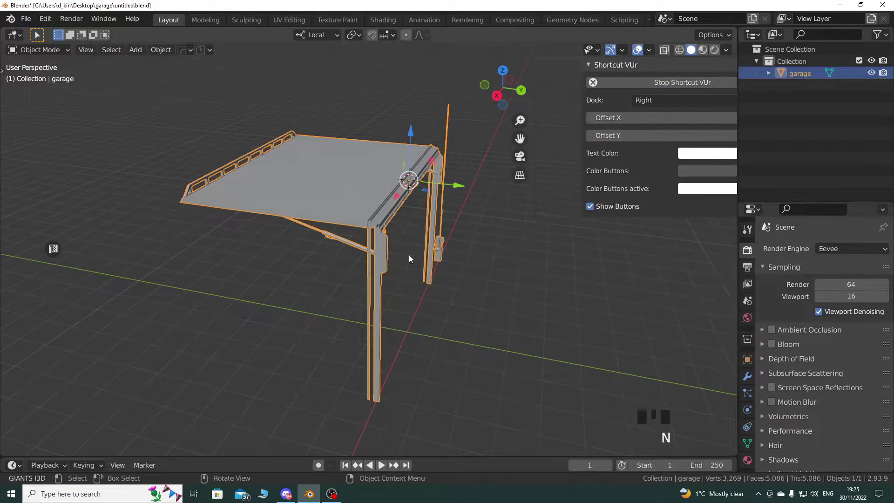
# Examine the garage door's hinge edge and the underside corner where the door meets the frame
pyautogui.keyDown('shift'); pyautogui.moveTo(432, 286); pyautogui.dragTo(409, 290, button='middle'); pyautogui.keyUp('shift')
pyautogui.scroll(2, 387, 297)
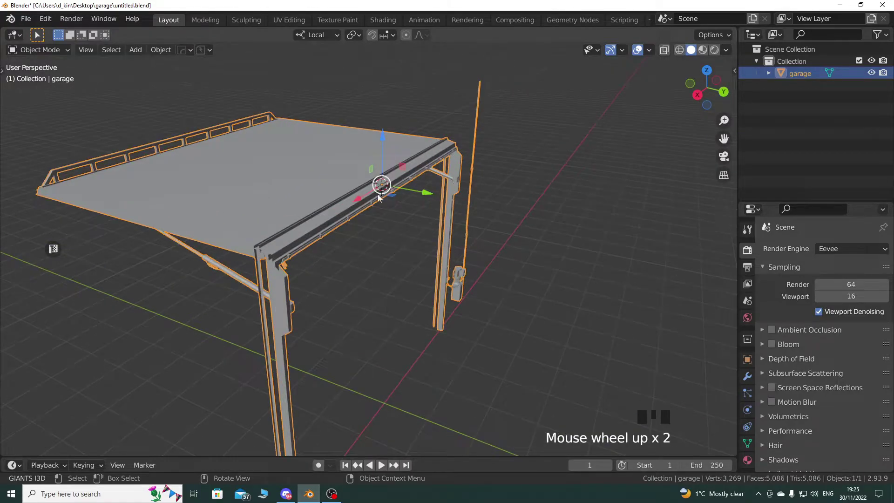
pyautogui.scroll(-1, 371, 228)
pyautogui.moveTo(345, 275)
pyautogui.mouseDown(button='middle')
pyautogui.moveTo(417, 266)
pyautogui.moveTo(384, 275)
pyautogui.moveTo(379, 217)
pyautogui.moveTo(356, 279)
pyautogui.mouseUp(button='middle')
pyautogui.moveTo(410, 292); pyautogui.dragTo(407, 291, button='middle')
pyautogui.keyDown('shift'); pyautogui.moveTo(407, 291); pyautogui.dragTo(309, 294, button='middle'); pyautogui.keyUp('shift')
pyautogui.scroll(2, 275, 293)
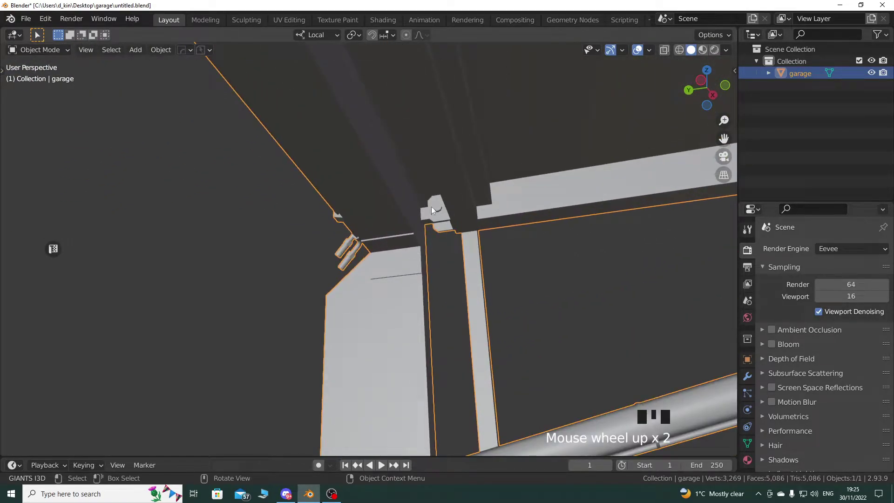
pyautogui.scroll(-5, 432, 281)
pyautogui.moveTo(432, 281); pyautogui.dragTo(351, 295, button='middle')
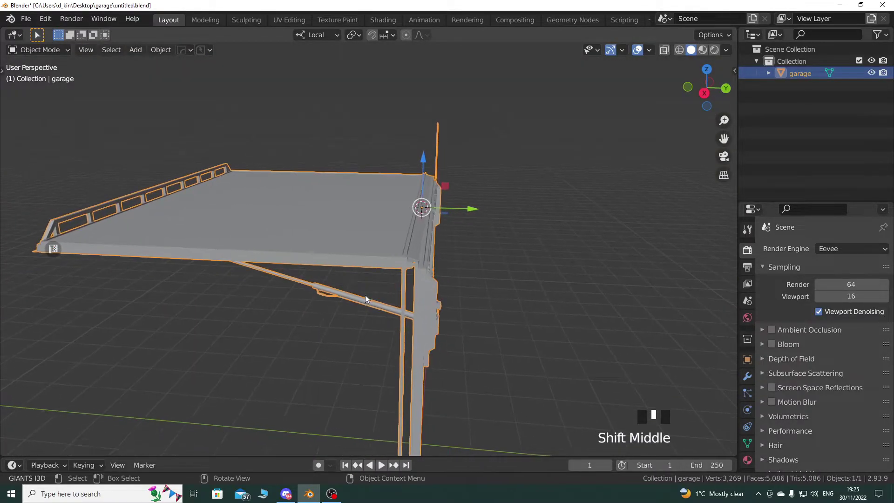
pyautogui.scroll(-1, 370, 301)
# Inspect the full door, support arm and posts in the right orthographic view and in perspective
pyautogui.press('KP_3')
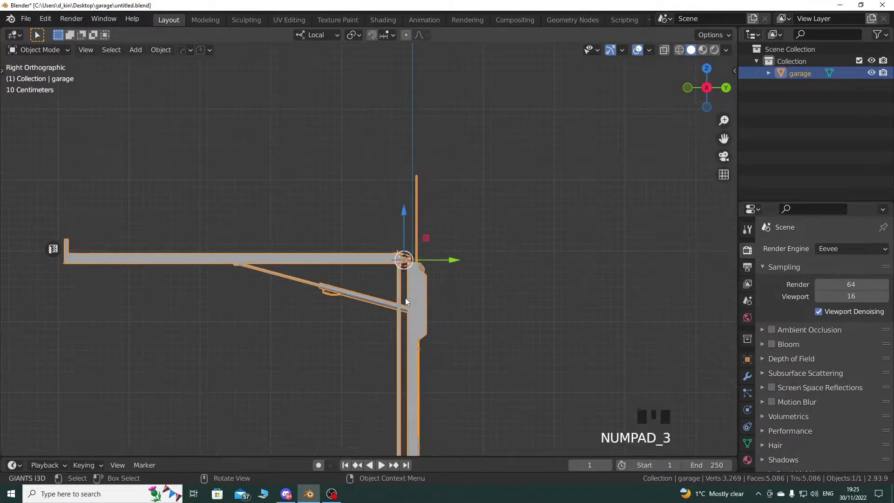
pyautogui.keyDown('shift'); pyautogui.moveTo(442, 323); pyautogui.dragTo(442, 165, button='middle'); pyautogui.keyUp('shift')
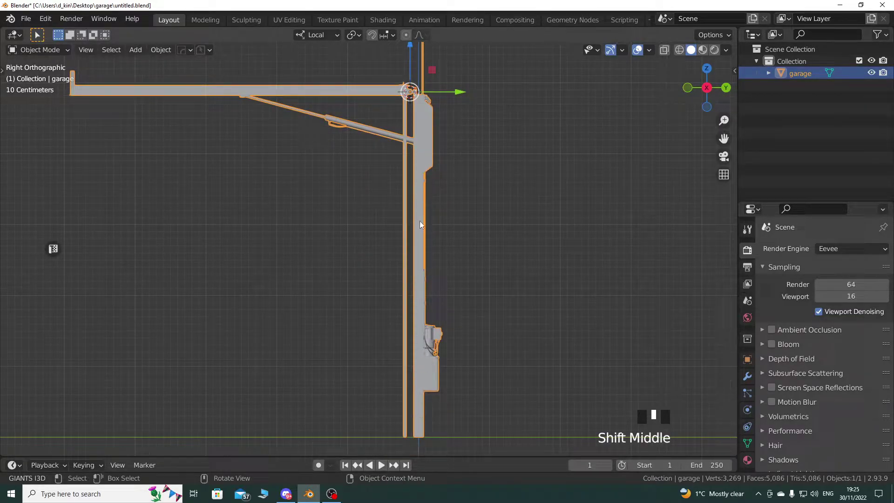
pyautogui.moveTo(454, 215); pyautogui.dragTo(405, 270, button='middle')
pyautogui.scroll(-3, 400, 225)
pyautogui.keyDown('shift'); pyautogui.moveTo(400, 226); pyautogui.dragTo(421, 270, button='middle'); pyautogui.keyUp('shift')
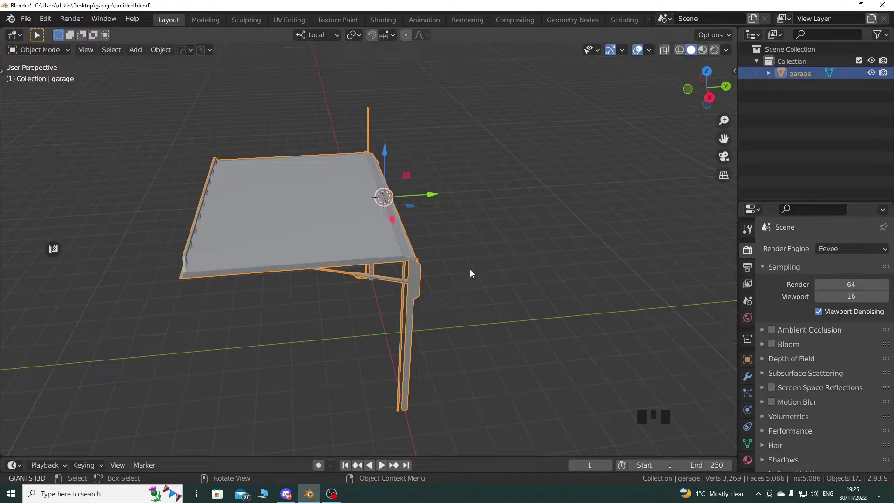
pyautogui.scroll(2, 434, 294)
pyautogui.moveTo(434, 294); pyautogui.dragTo(362, 280, button='middle')
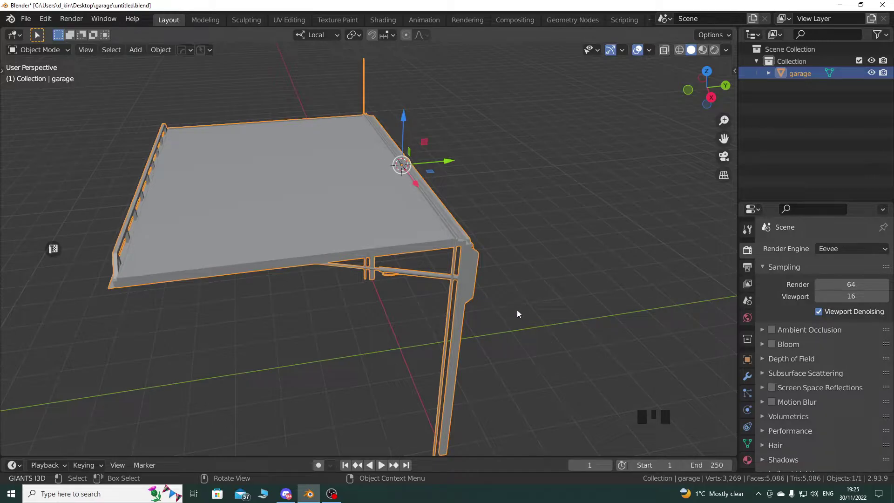
pyautogui.moveTo(515, 283); pyautogui.dragTo(499, 305, button='middle')
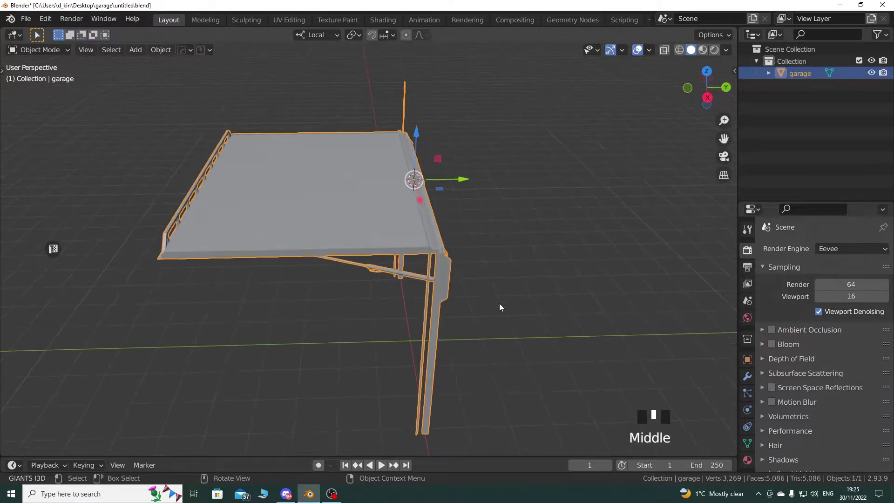
# Check the garage object's location, rotation and scale values
pyautogui.press('n')
pyautogui.click(730, 70)
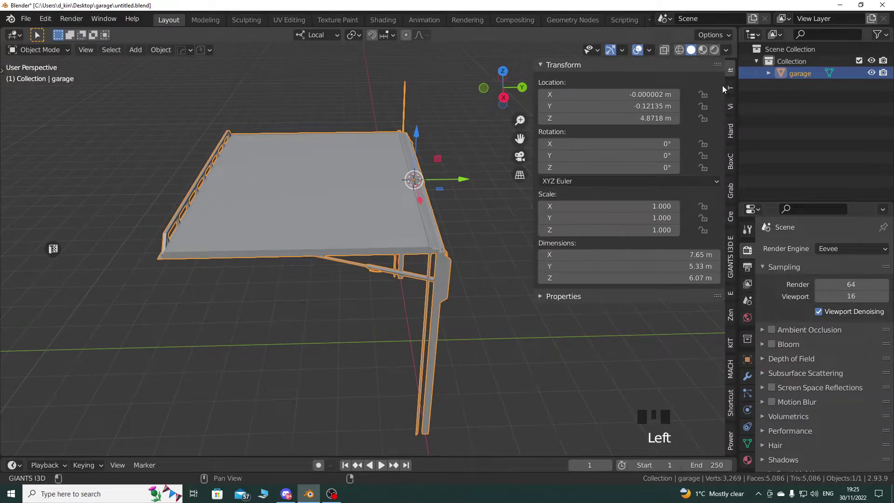
pyautogui.press('n')
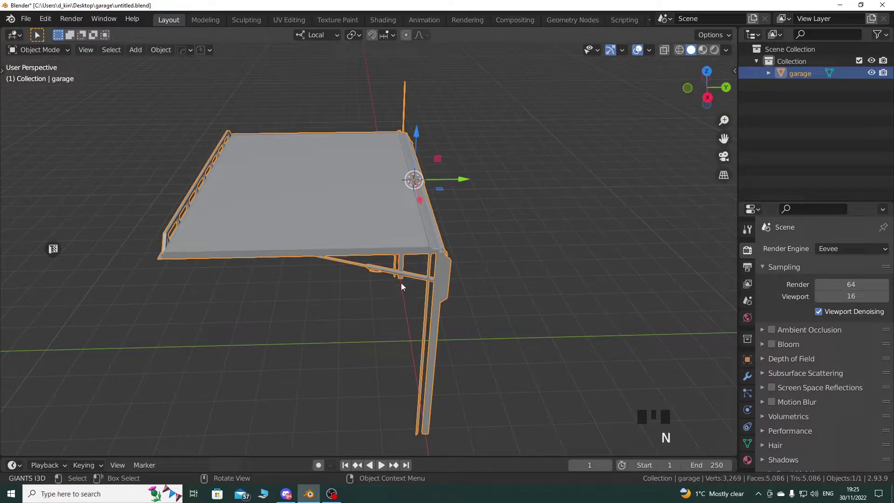
# Add an armature at the 3D cursor on the door's hinge edge and expand its hierarchy to show the bone
pyautogui.hotkey('shift', 'a')
pyautogui.click(430, 317)
pyautogui.moveTo(430, 318); pyautogui.dragTo(350, 281, button='middle')
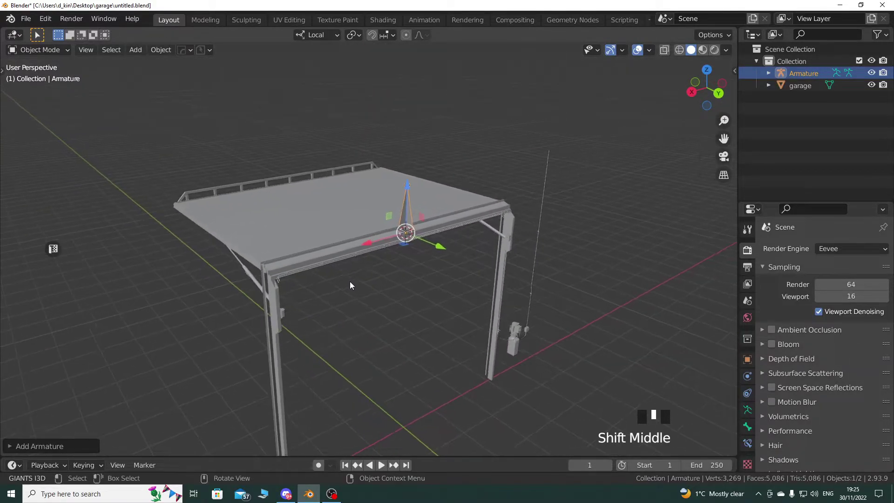
pyautogui.click(769, 73)
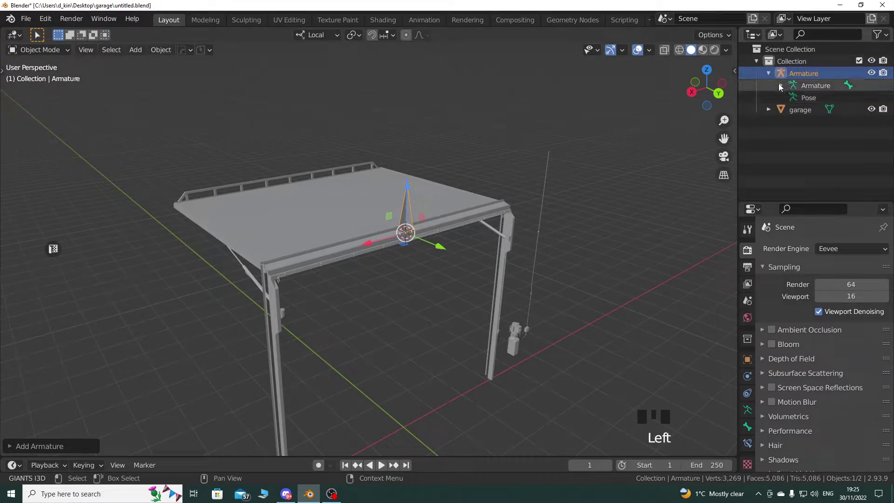
pyautogui.click(780, 86)
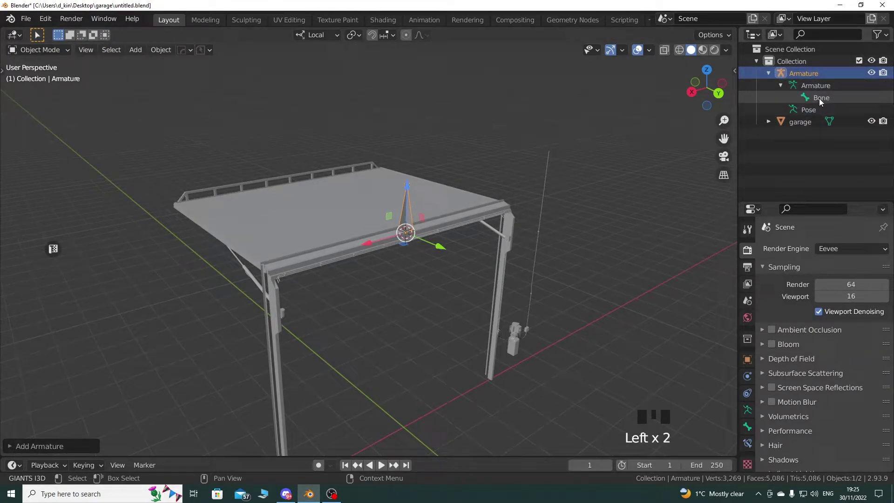
pyautogui.keyDown('shift'); pyautogui.moveTo(401, 287); pyautogui.dragTo(487, 242, button='middle'); pyautogui.keyUp('shift')
pyautogui.keyDown('shift'); pyautogui.moveTo(440, 266); pyautogui.dragTo(417, 275, button='middle'); pyautogui.keyUp('shift')
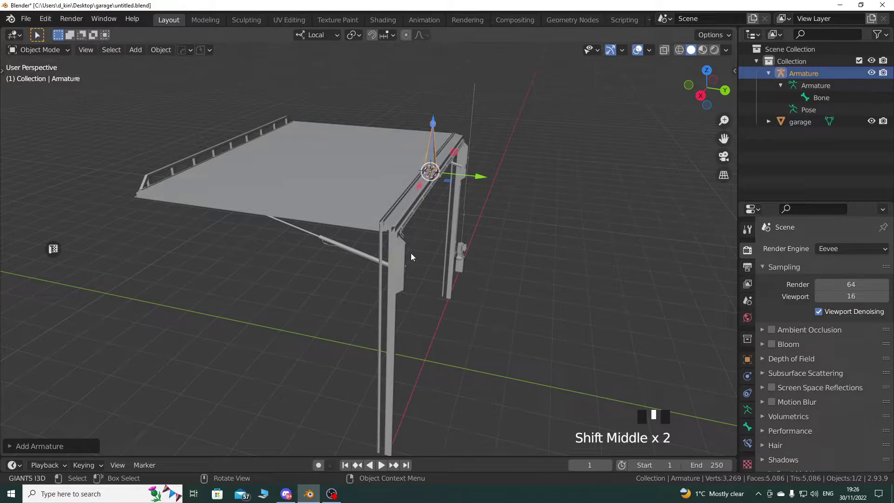
pyautogui.moveTo(411, 241); pyautogui.dragTo(557, 332, button='middle')
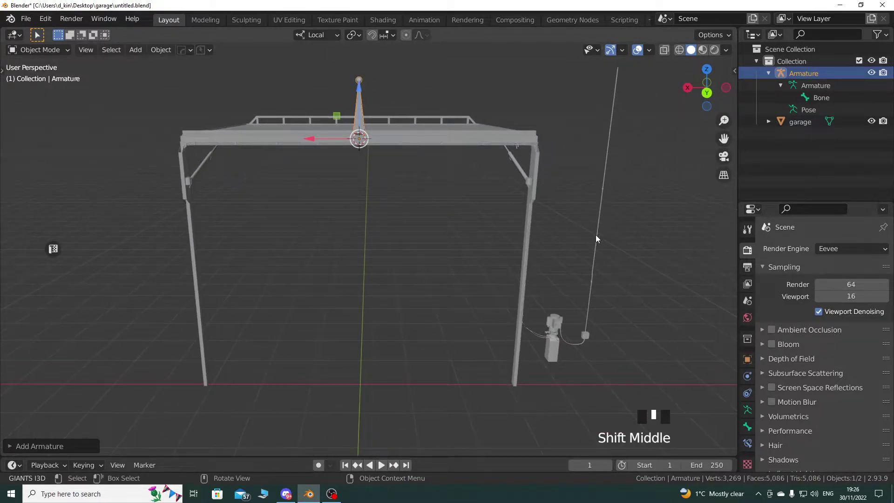
pyautogui.moveTo(270, 279); pyautogui.dragTo(448, 280, button='middle')
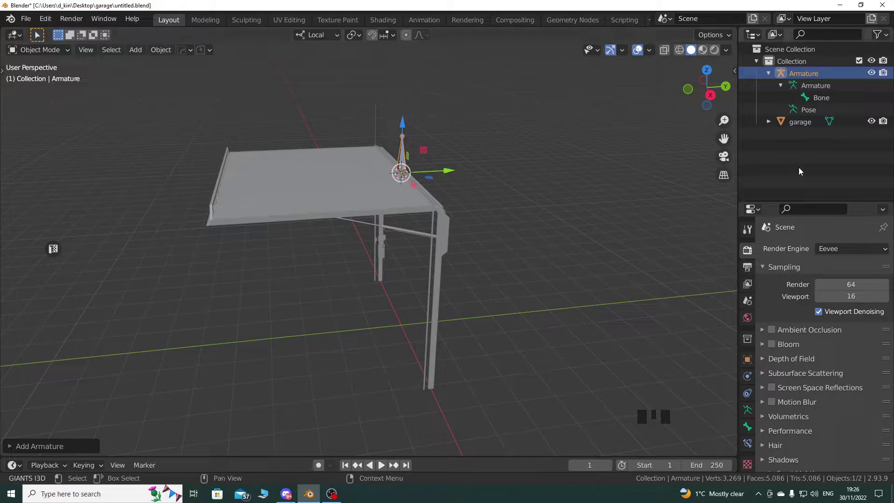
# Rename the garage mesh object as garageDoor and display its object data properties
pyautogui.tripleClick(812, 121)
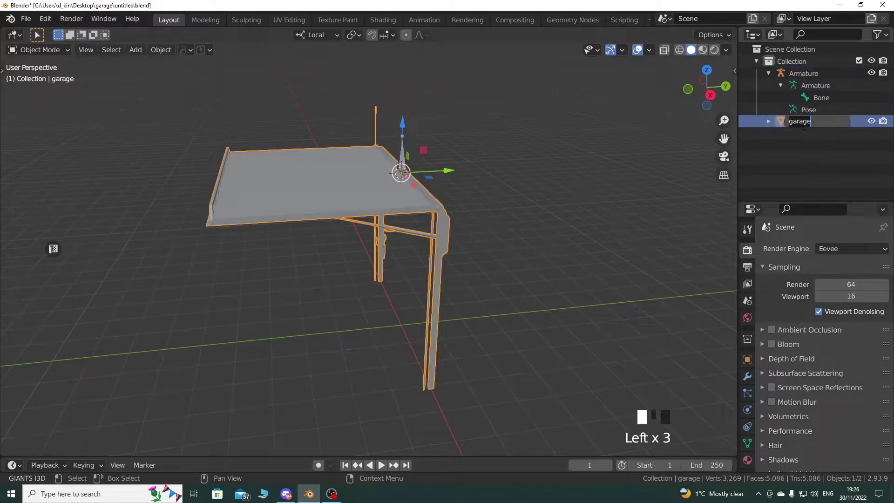
pyautogui.write('Door')
pyautogui.press('Return')
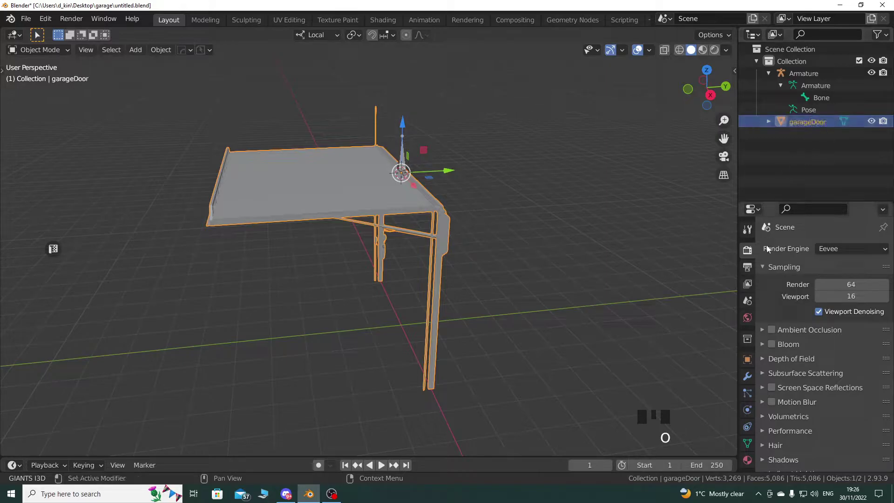
pyautogui.click(747, 443)
pyautogui.moveTo(766, 227); pyautogui.dragTo(796, 249)
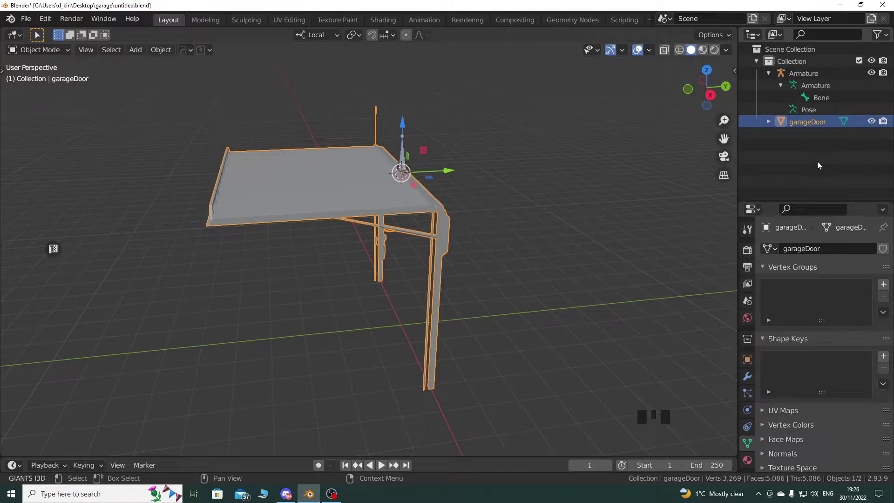
# Rename the armature object as garageDoorhydraulic
pyautogui.doubleClick(803, 73)
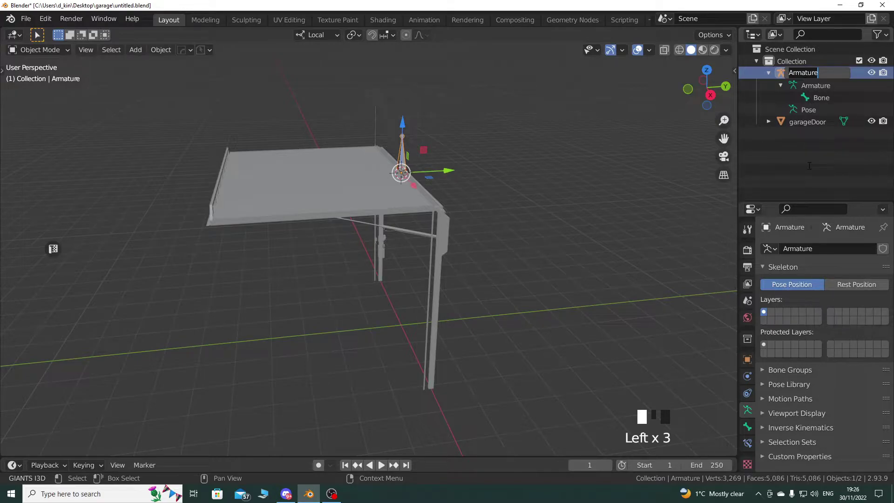
pyautogui.write('garage')
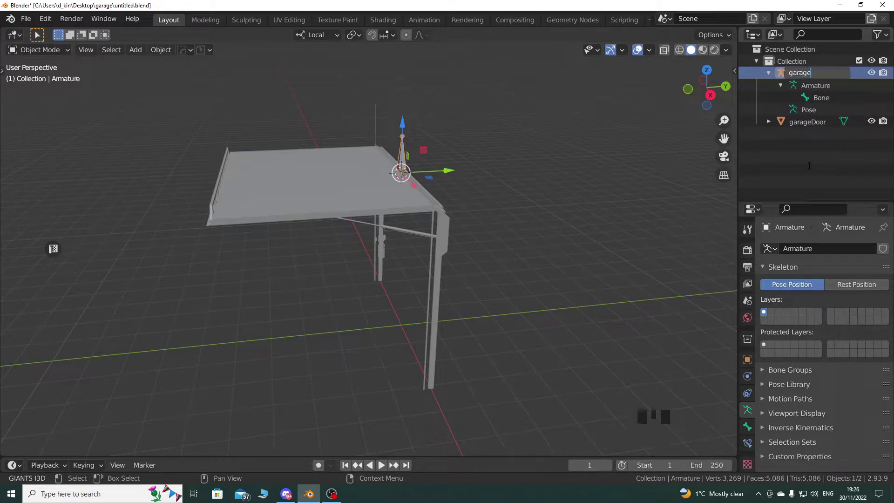
pyautogui.write('Doorhydraulic')
pyautogui.press('Return')
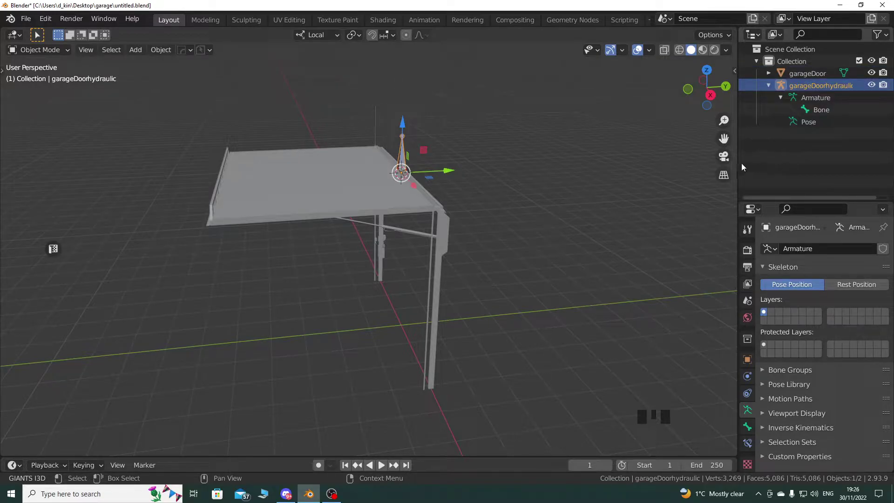
# Widen the outliner and correct the armature object's name to garageDoorHydraulic
pyautogui.moveTo(739, 163); pyautogui.dragTo(676, 163)
pyautogui.doubleClick(764, 85)
pyautogui.click(768, 84)
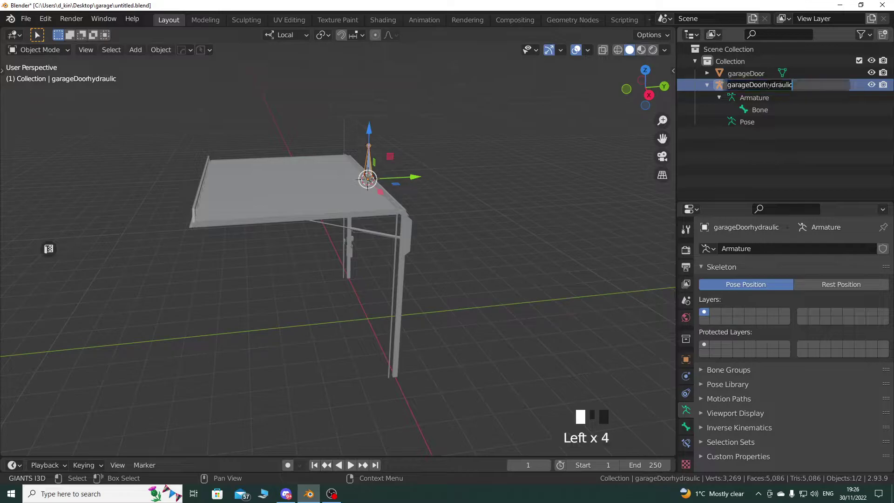
pyautogui.press('BackSpace')
pyautogui.write('H')
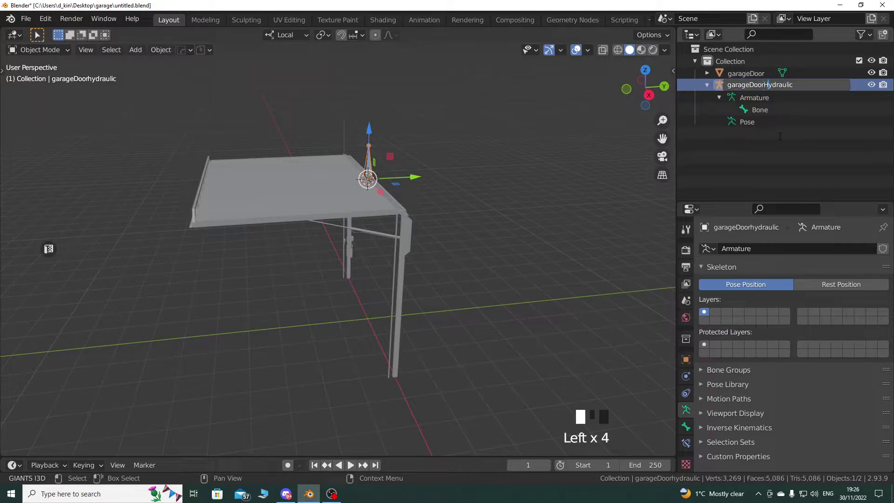
pyautogui.press('Return')
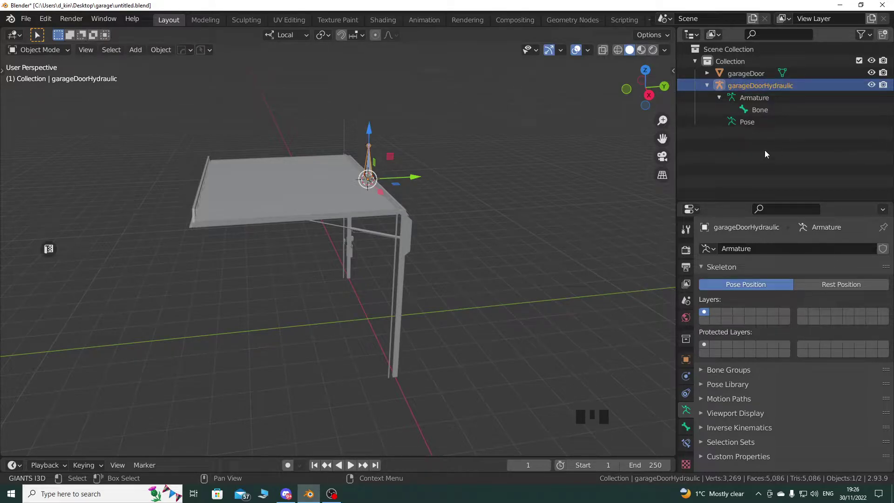
# Copy the armature object's name and rename its armature data as garageDoorHydraulic
pyautogui.doubleClick(761, 85)
pyautogui.hotkey('ctrl', 'c')
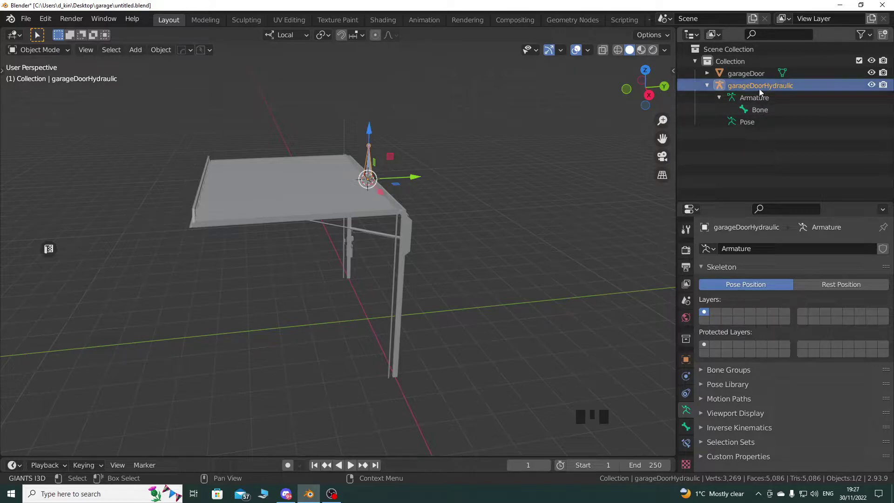
pyautogui.click(760, 85)
pyautogui.click(759, 97)
pyautogui.doubleClick(759, 97)
pyautogui.hotkey('ctrl', 'v')
pyautogui.press('Return')
# Rename the armature's bone as garageDoorHydraulic
pyautogui.click(759, 110)
pyautogui.doubleClick(760, 110)
pyautogui.hotkey('ctrl', 'v')
pyautogui.press('Return')
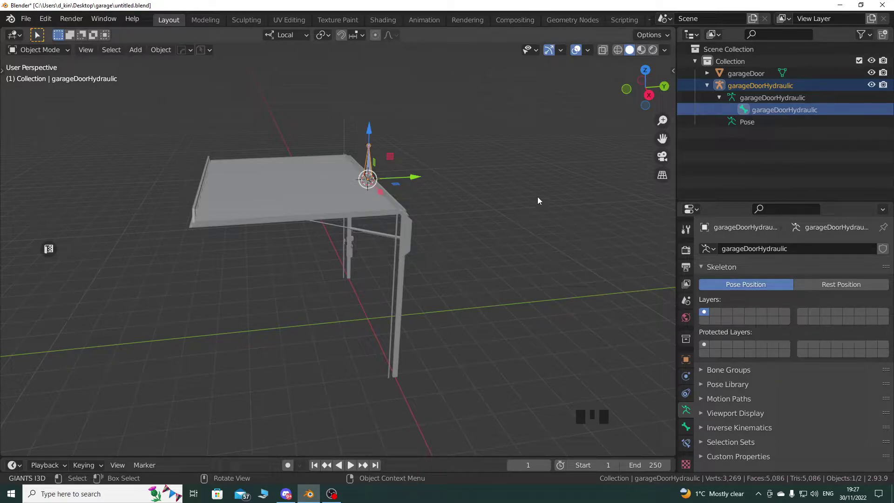
# Enter Edit Mode on the garageDoorHydraulic armature
pyautogui.moveTo(506, 209); pyautogui.dragTo(463, 273, button='middle')
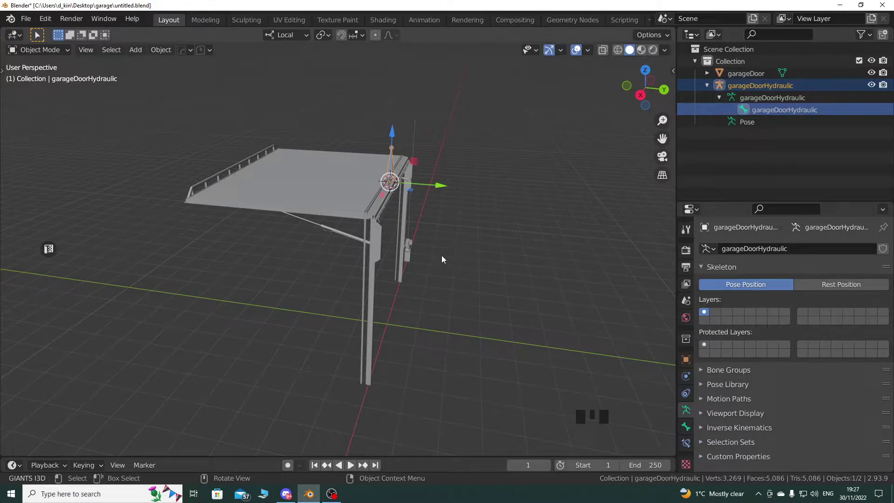
pyautogui.moveTo(404, 249); pyautogui.dragTo(429, 248, button='middle')
pyautogui.moveTo(478, 213); pyautogui.dragTo(395, 250, button='middle')
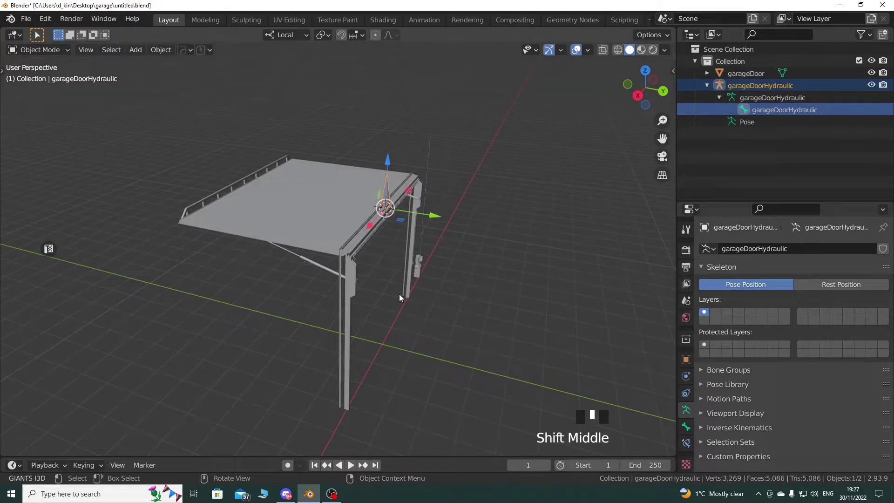
pyautogui.keyDown('shift'); pyautogui.moveTo(385, 310); pyautogui.dragTo(412, 310, button='middle'); pyautogui.keyUp('shift')
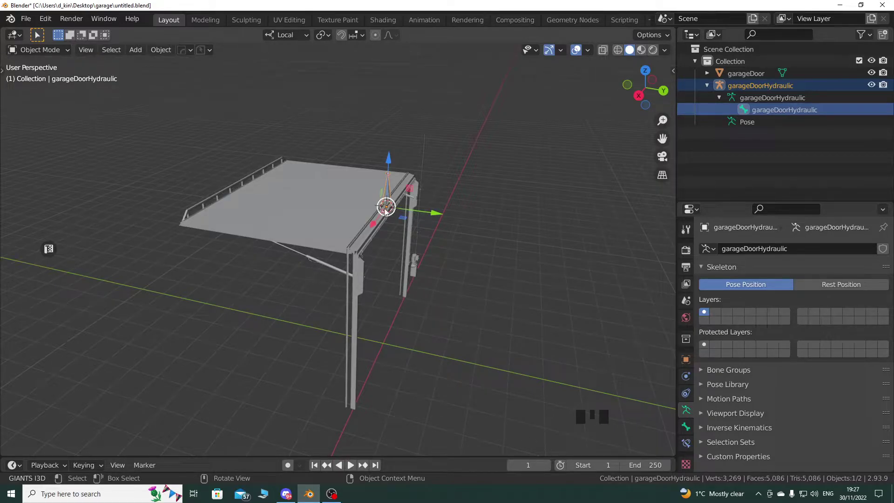
pyautogui.click(40, 50)
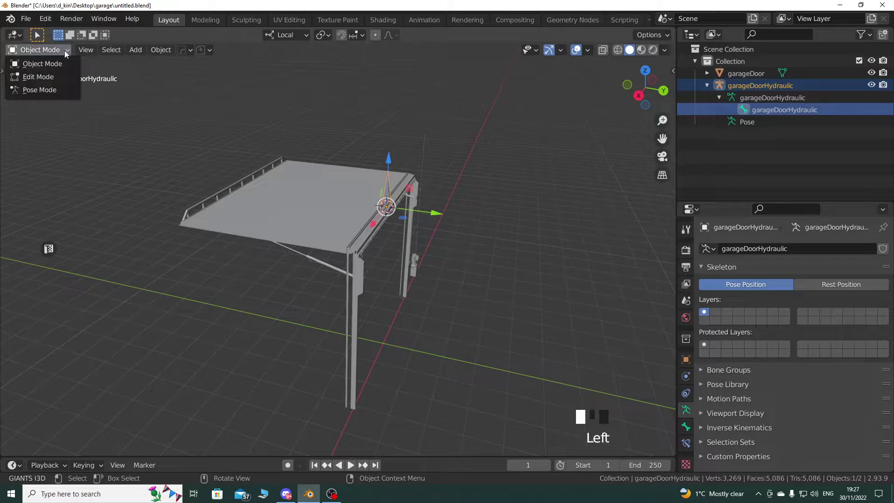
pyautogui.click(29, 70)
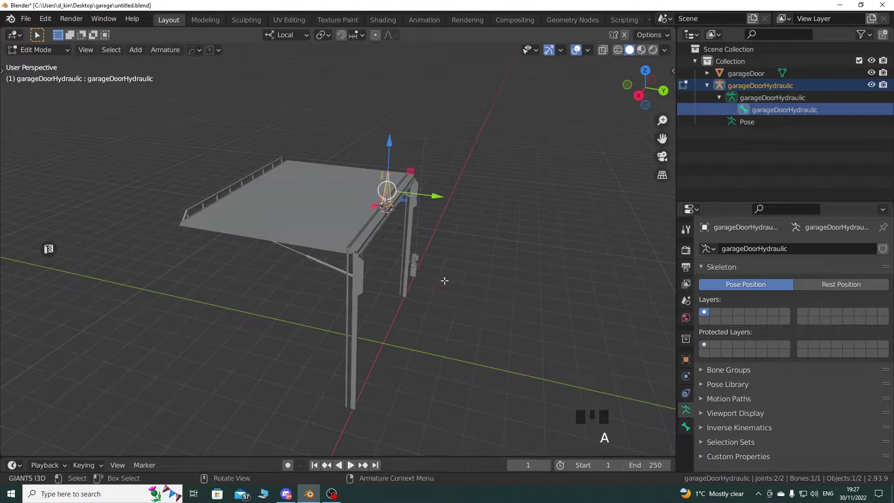
# Select the whole garageDoorHydraulic bone and duplicate it in place
pyautogui.press('a')
pyautogui.press('a')
pyautogui.press('a')
pyautogui.click(391, 202)
pyautogui.click(479, 274)
pyautogui.press('a')
pyautogui.click(473, 288)
pyautogui.click(391, 200)
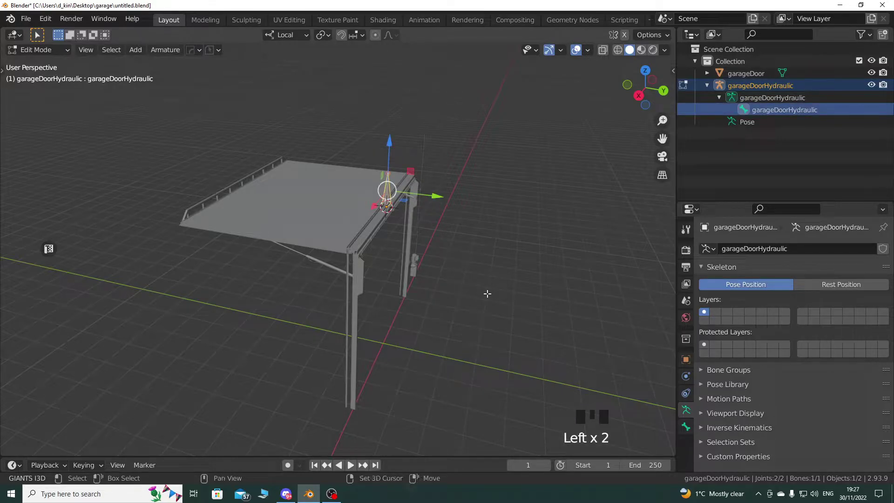
pyautogui.hotkey('shift', 'd')
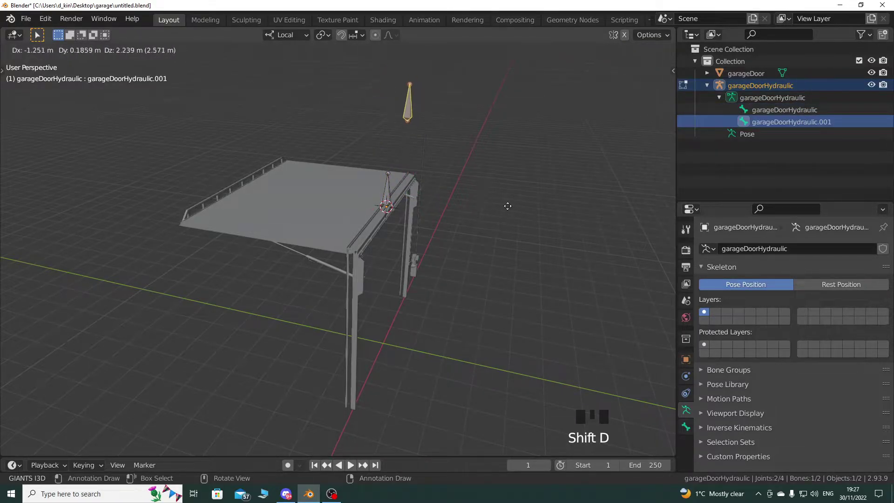
pyautogui.rightClick(506, 207)
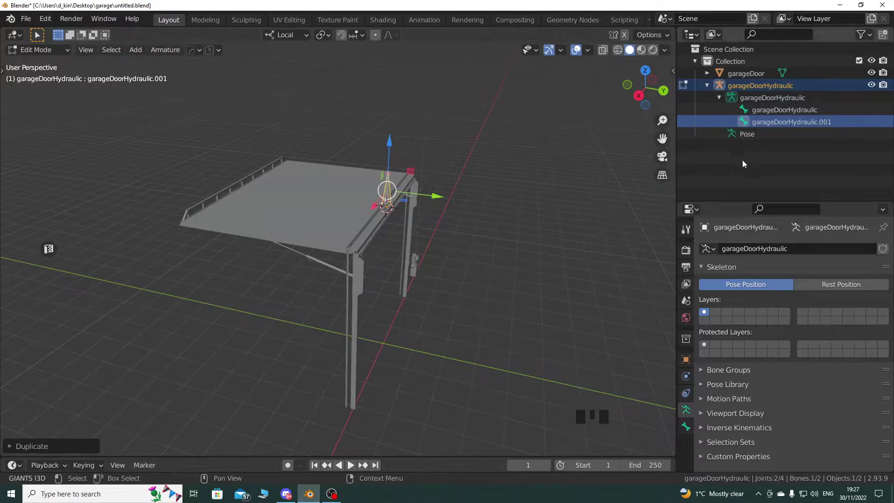
# Rename the duplicated bone as door
pyautogui.doubleClick(774, 121)
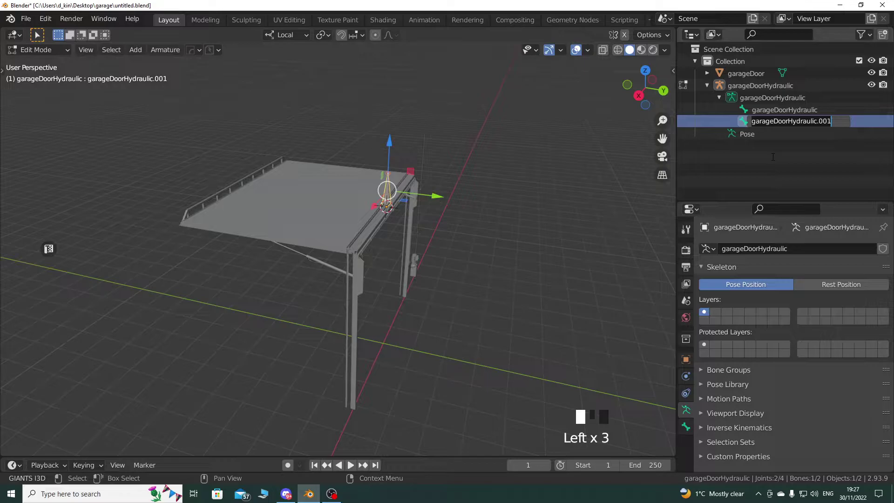
pyautogui.write('doo')
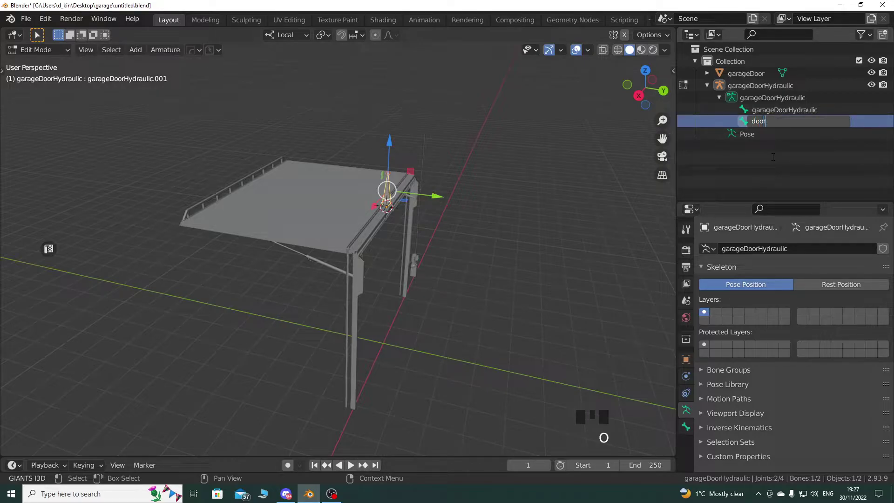
pyautogui.write('r')
pyautogui.press('Return')
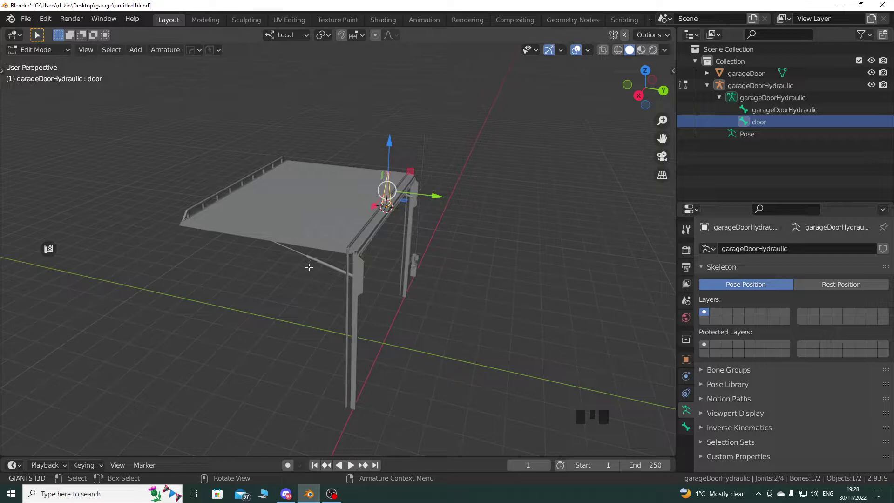
# Leave armature editing, enter Edit Mode on the garageDoor mesh and deselect all of its geometry
pyautogui.click(41, 49)
pyautogui.click(36, 62)
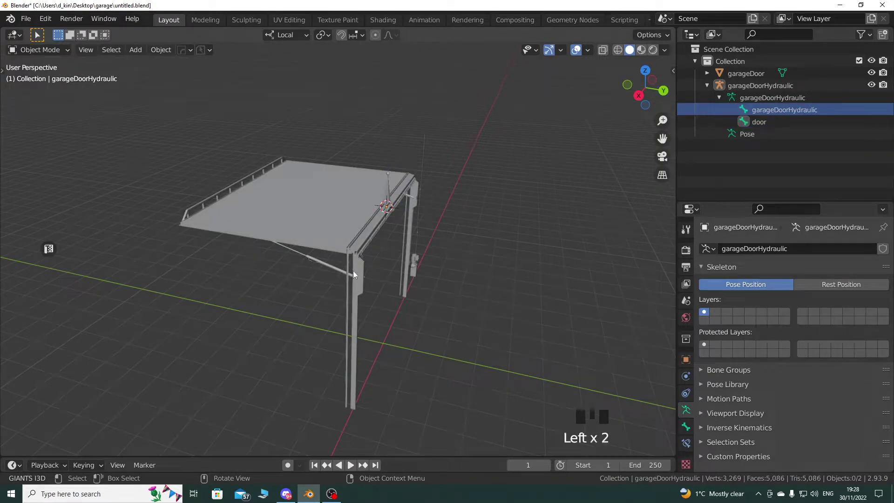
pyautogui.click(325, 227)
pyautogui.moveTo(51, 50); pyautogui.dragTo(37, 74)
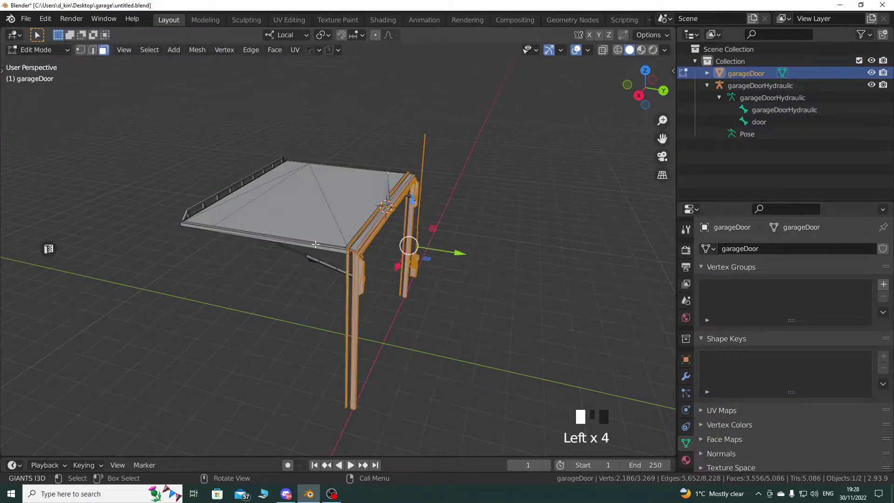
pyautogui.press('a')
pyautogui.press('a')
pyautogui.press('a')
# Select the linked geometry of the pivot pins inside the post brackets of both hydraulic arms
pyautogui.moveTo(334, 284); pyautogui.dragTo(244, 233, button='middle')
pyautogui.scroll(3, 350, 286)
pyautogui.scroll(3, 326, 244)
pyautogui.keyDown('shift'); pyautogui.moveTo(325, 244); pyautogui.dragTo(354, 264, button='middle'); pyautogui.keyUp('shift')
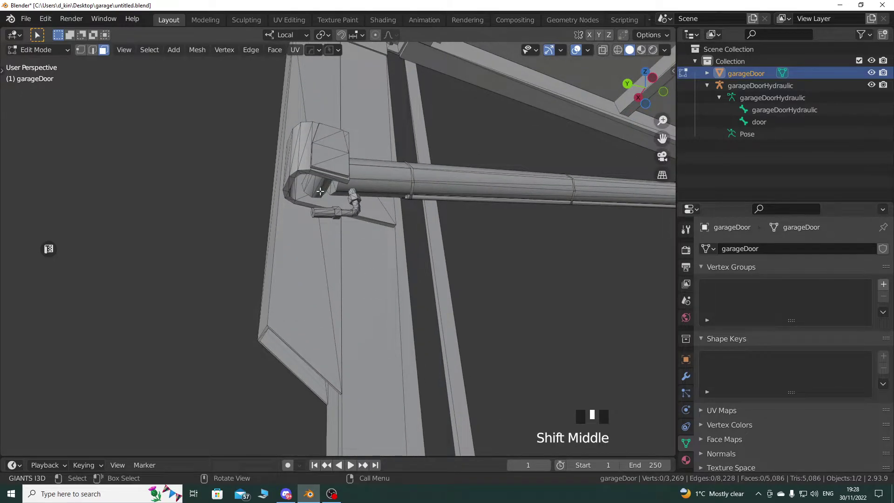
pyautogui.press('l')
pyautogui.moveTo(351, 215); pyautogui.dragTo(387, 256, button='middle')
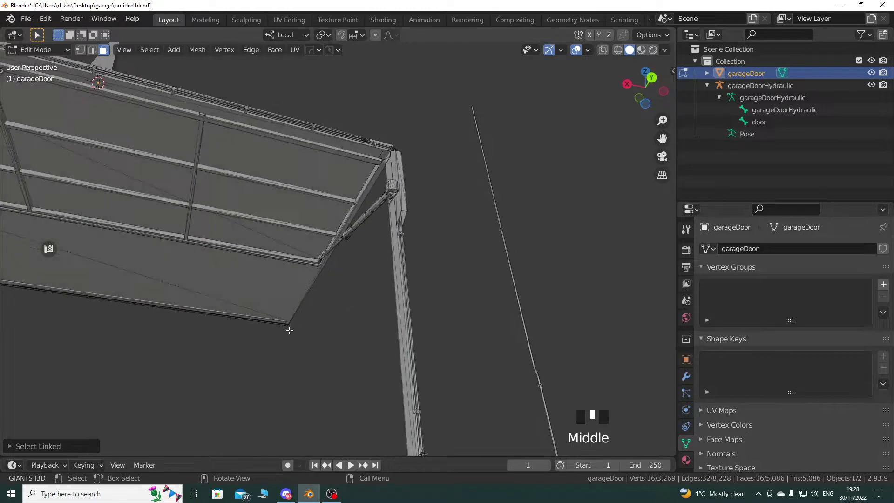
pyautogui.scroll(3, 387, 255)
pyautogui.scroll(1, 324, 304)
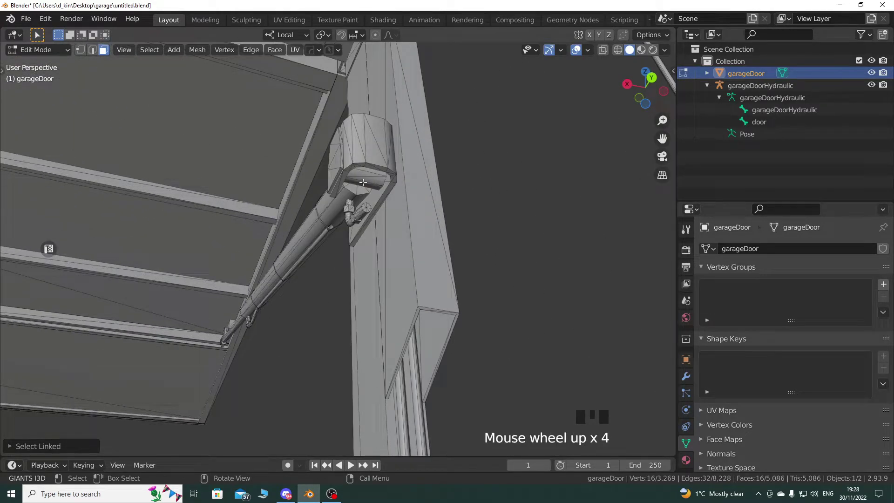
pyautogui.press('l')
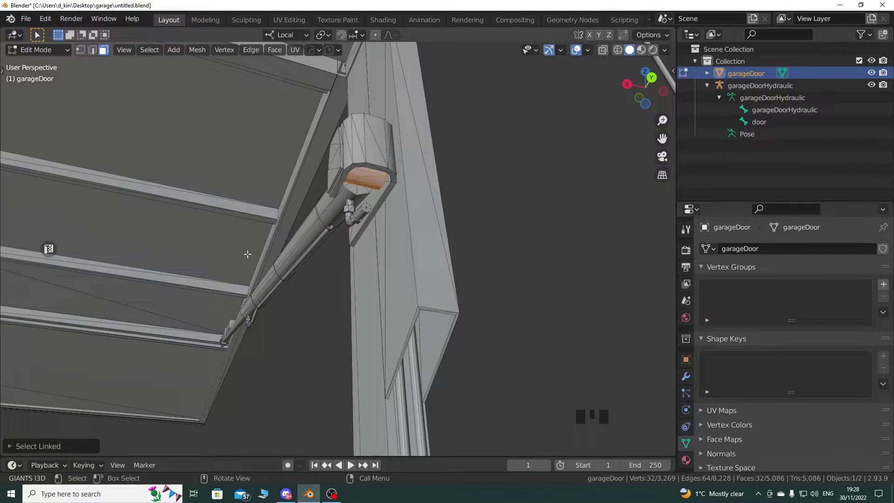
# Snap the 3D cursor to the centre of the two selected pivot pins
pyautogui.scroll(-6, 248, 253)
pyautogui.keyDown('shift'); pyautogui.moveTo(219, 247); pyautogui.dragTo(356, 241, button='middle'); pyautogui.keyUp('shift')
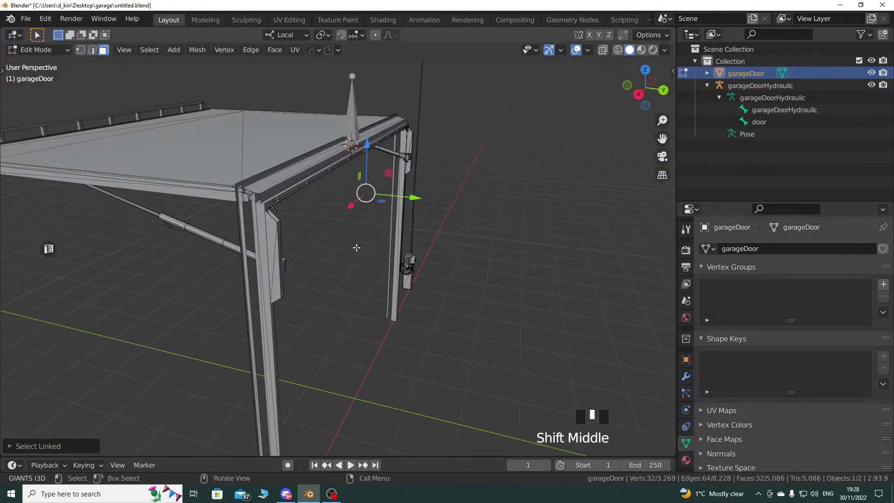
pyautogui.hotkey('shift', 's')
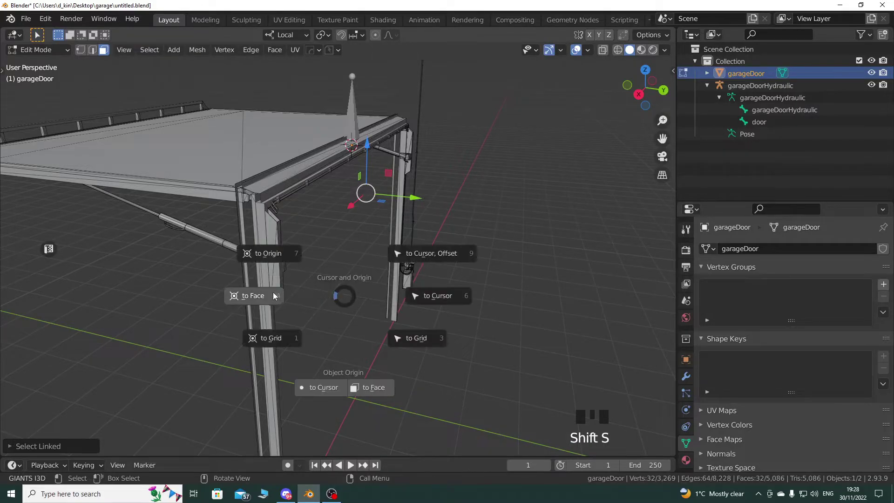
pyautogui.click(347, 377)
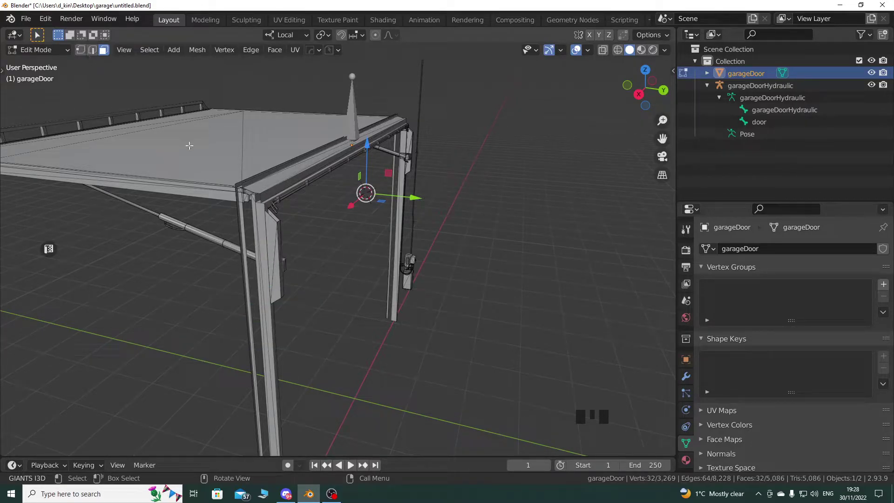
# Compare the cursor snapping options in vertex, edge and face select modes, ending in face select mode
pyautogui.click(80, 50)
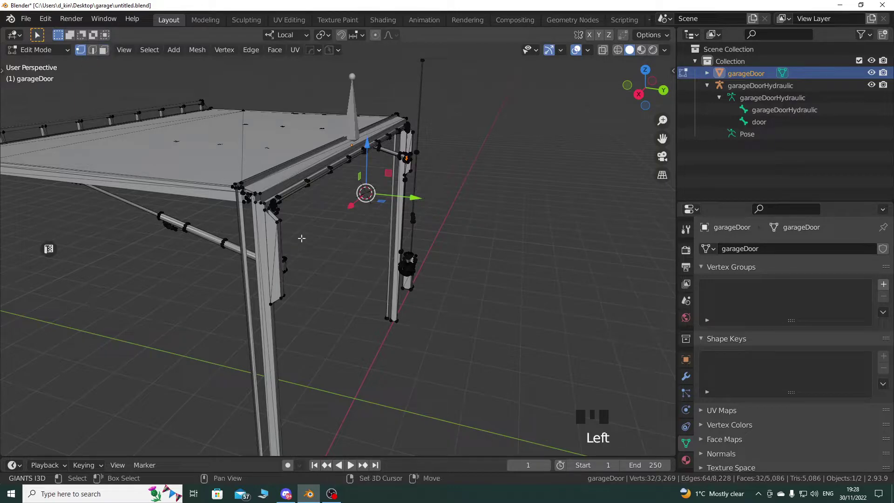
pyautogui.hotkey('shift', 's')
pyautogui.press('Escape')
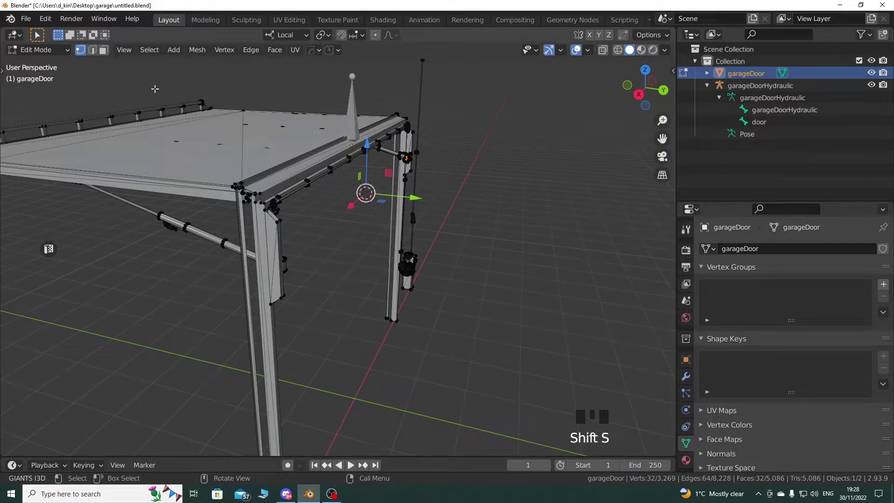
pyautogui.click(92, 49)
pyautogui.hotkey('shift', 's')
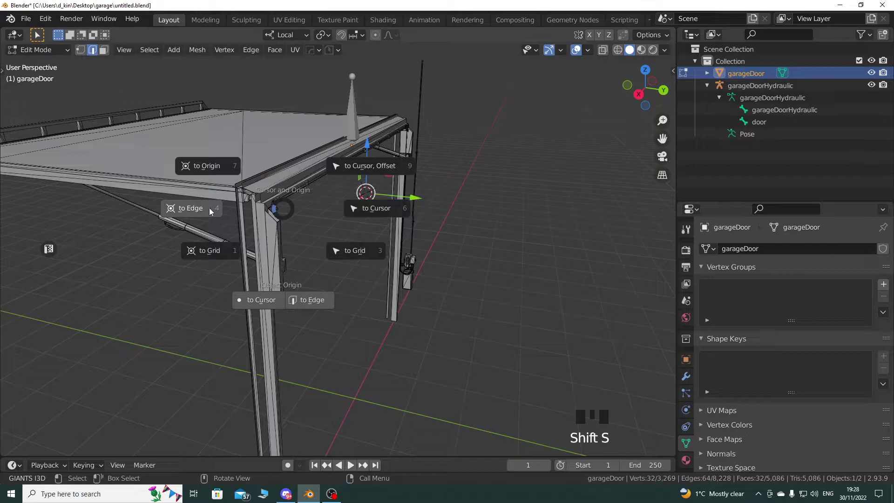
pyautogui.click(104, 50)
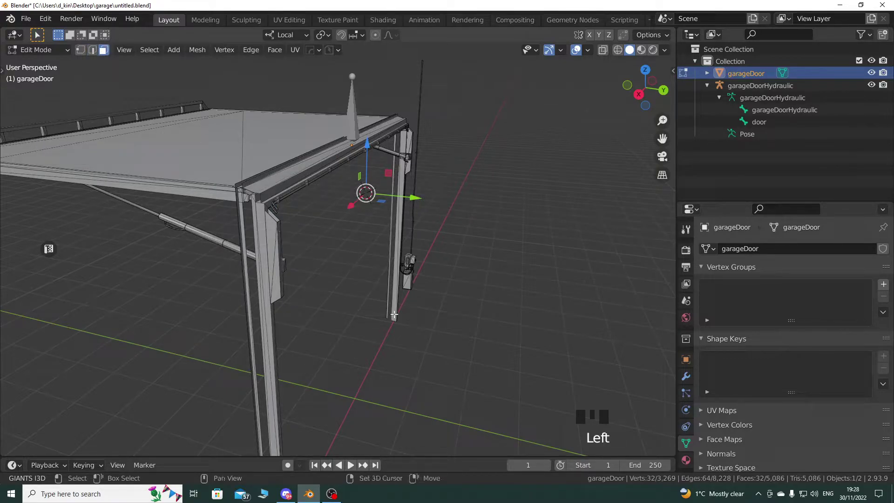
pyautogui.hotkey('shift', 's')
# Return the garageDoor mesh to Object Mode, select the armature and enter Edit Mode on it
pyautogui.moveTo(391, 210); pyautogui.dragTo(354, 217, button='middle')
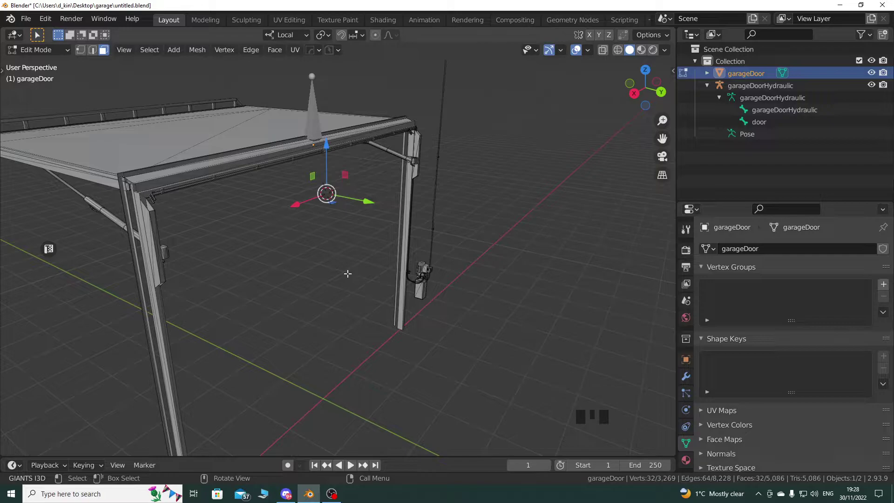
pyautogui.click(46, 49)
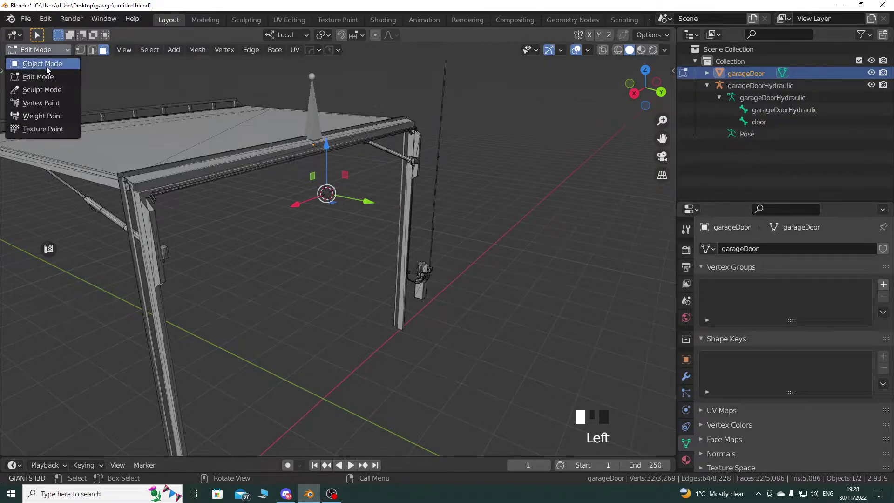
pyautogui.click(46, 68)
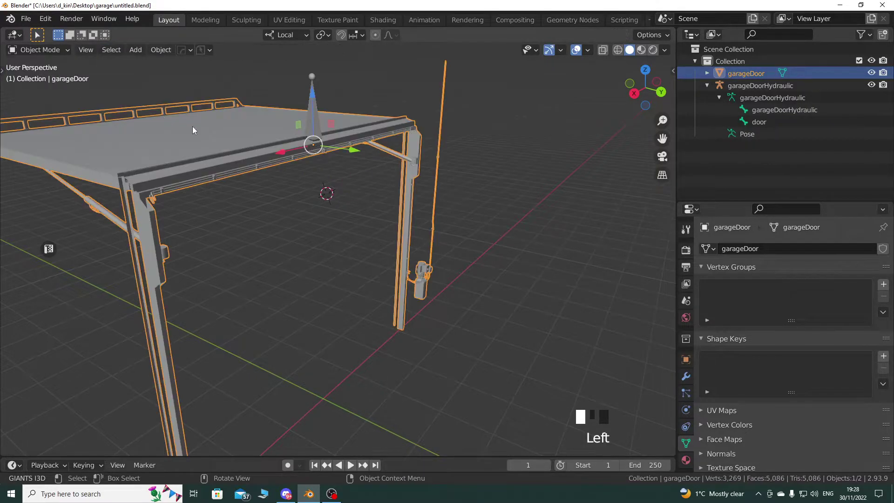
pyautogui.click(314, 122)
pyautogui.click(41, 50)
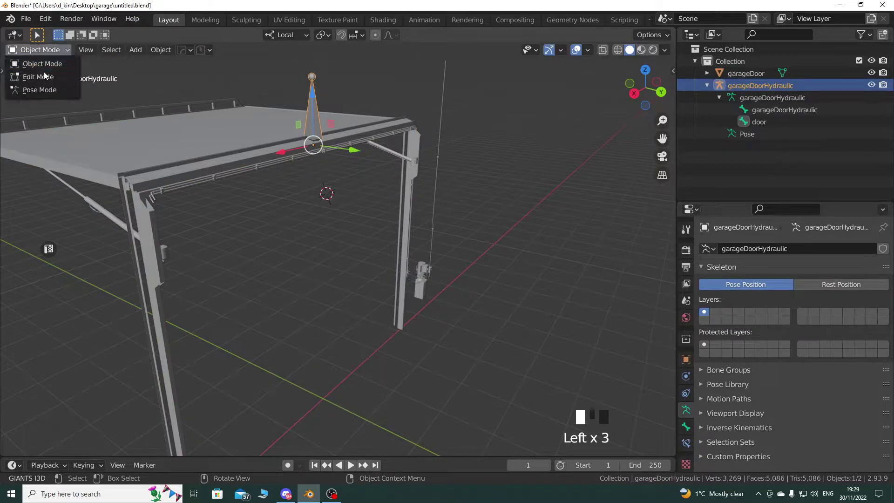
pyautogui.click(45, 77)
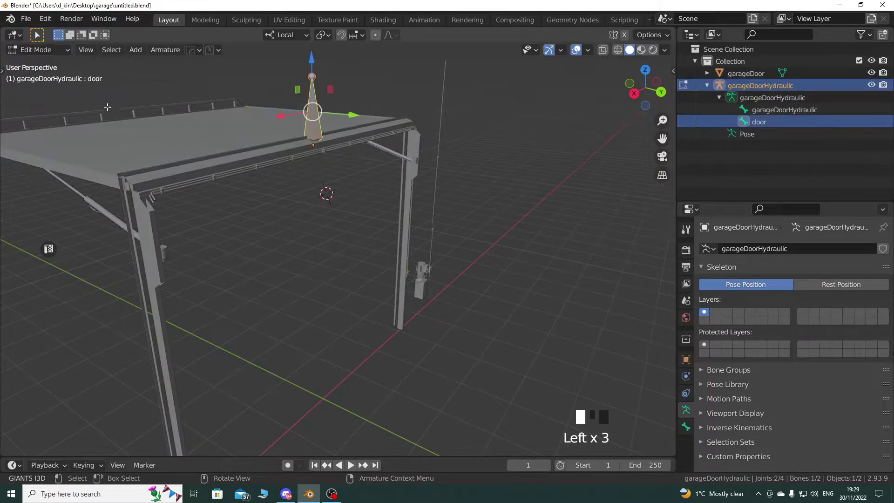
# Duplicate the door bone in place and snap the copy to the 3D cursor between the hydraulic arm pivots
pyautogui.click(766, 111)
pyautogui.click(709, 123)
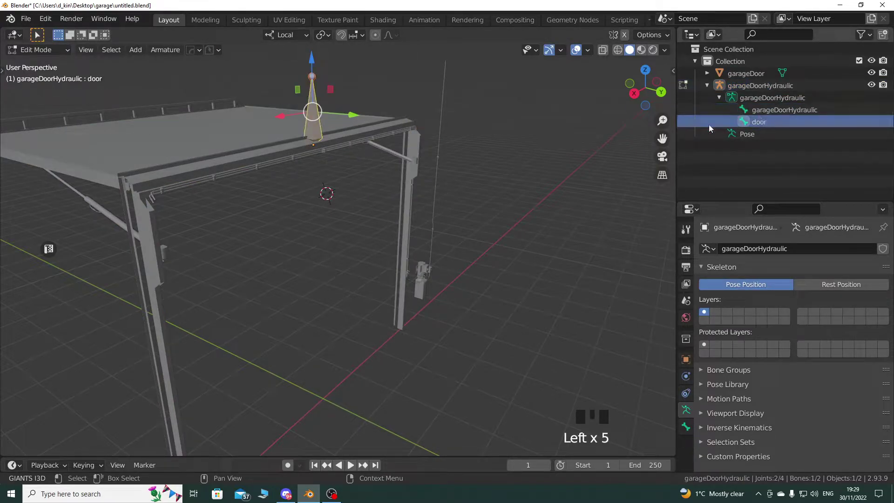
pyautogui.hotkey('shift', 'd')
pyautogui.click(332, 243)
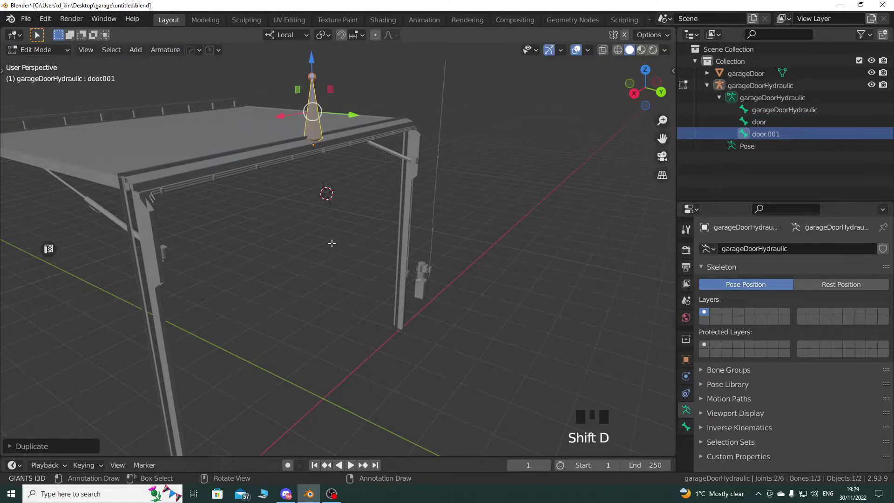
pyautogui.rightClick(332, 243)
pyautogui.moveTo(333, 245)
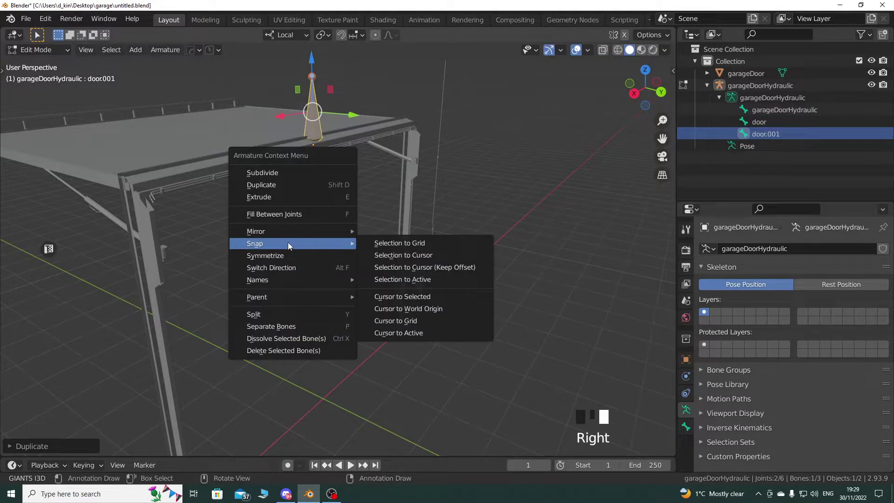
pyautogui.click(405, 255)
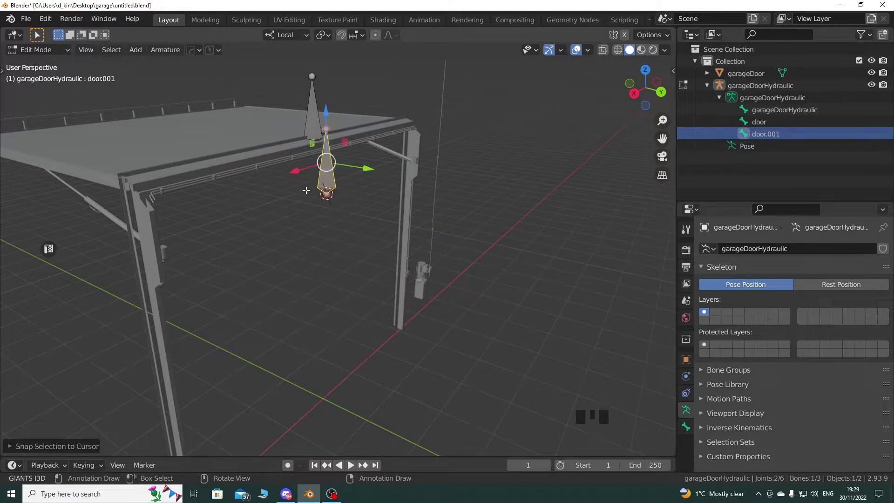
pyautogui.scroll(3, 349, 256)
pyautogui.keyDown('shift'); pyautogui.moveTo(349, 258); pyautogui.dragTo(350, 270, button='middle'); pyautogui.keyUp('shift')
pyautogui.scroll(-3, 321, 242)
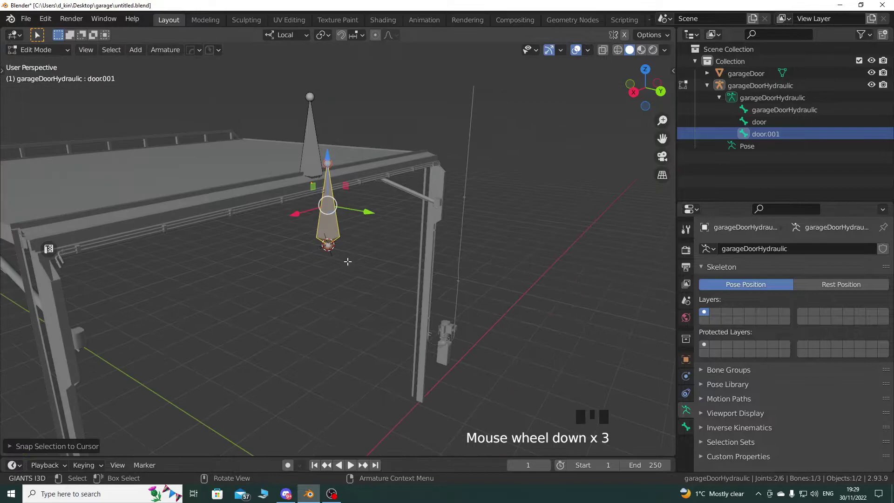
pyautogui.moveTo(323, 268); pyautogui.dragTo(359, 284, button='middle')
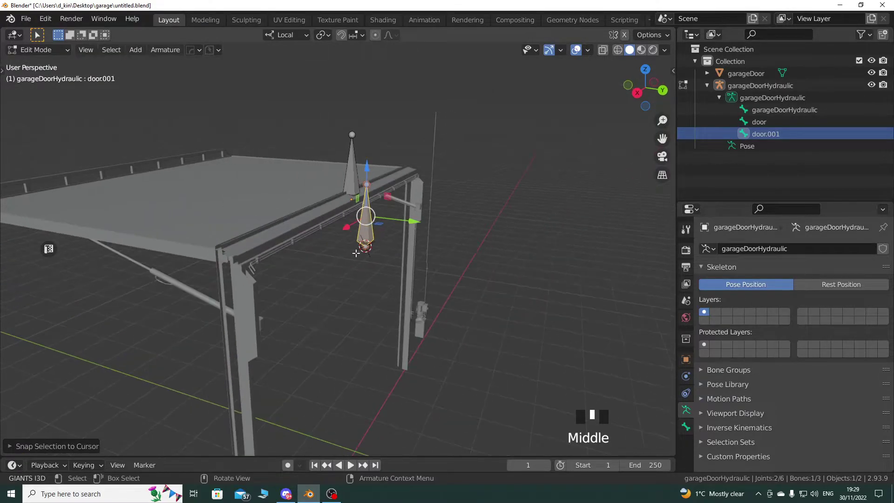
# Try rotating the duplicated bone between the hydraulic arm pivots in Pose Mode, ending back in Edit Mode
pyautogui.click(37, 49)
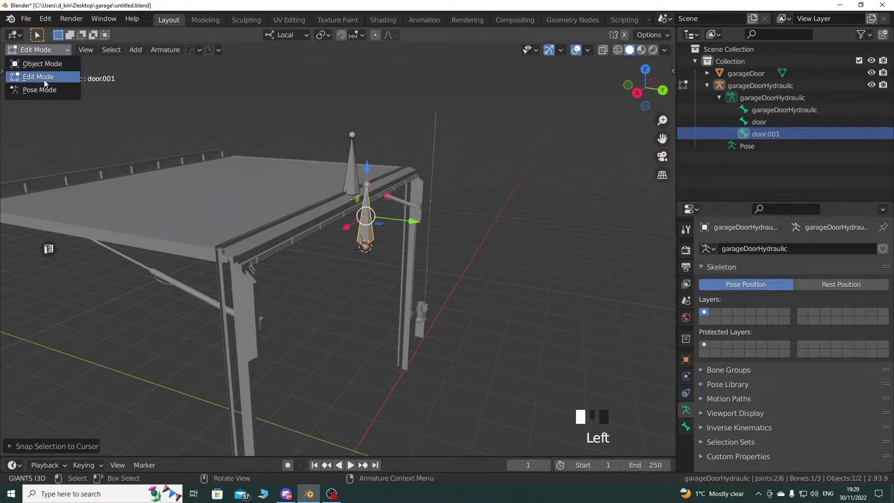
pyautogui.click(42, 88)
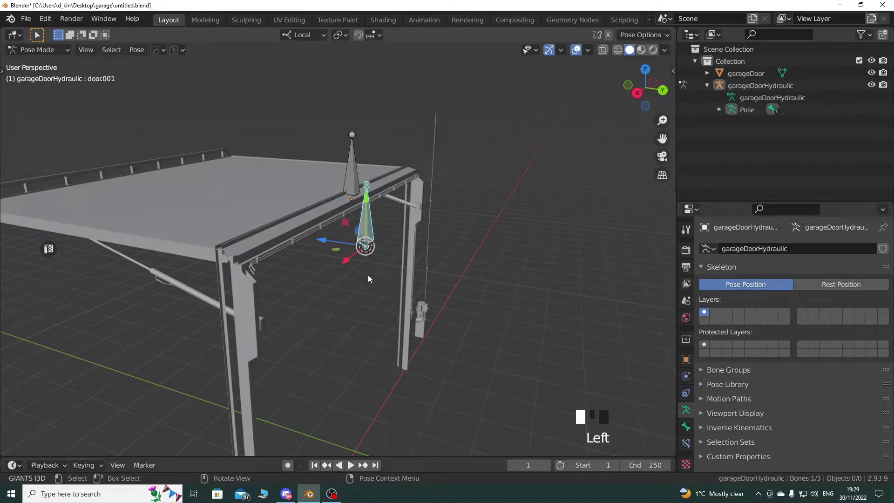
pyautogui.press('r')
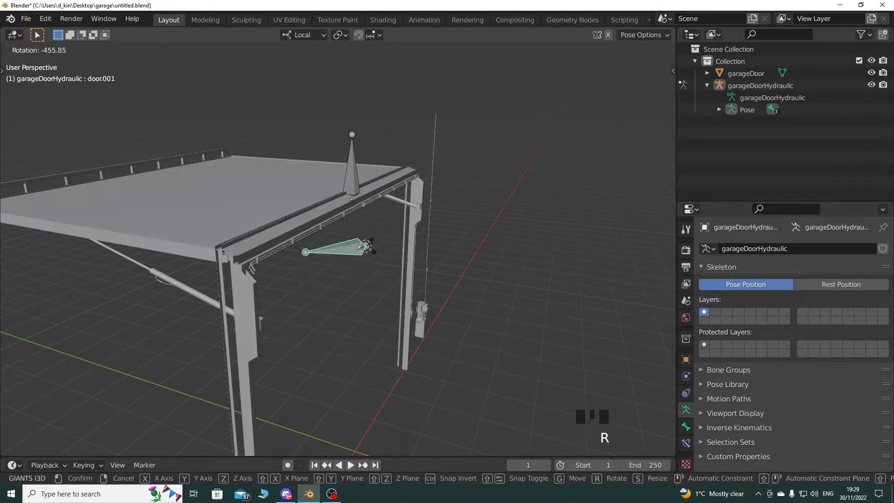
pyautogui.press('Escape')
pyautogui.click(53, 50)
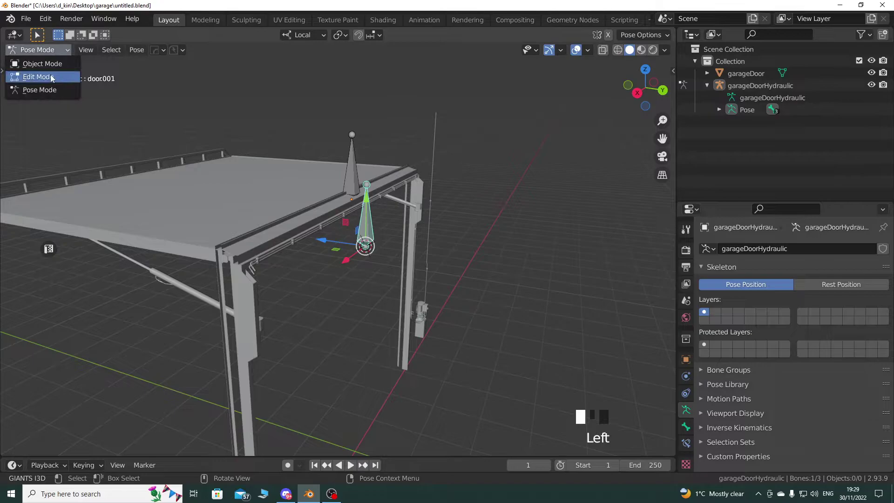
pyautogui.click(51, 77)
# Leave the armature's Edit Mode, select the garageDoor mesh and enter Edit Mode on it
pyautogui.keyDown('shift'); pyautogui.moveTo(303, 285); pyautogui.dragTo(278, 263, button='middle'); pyautogui.keyUp('shift')
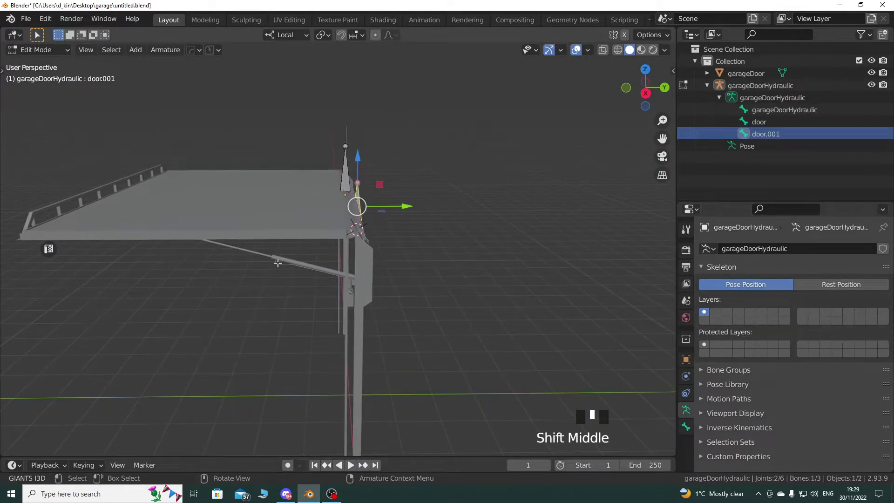
pyautogui.click(40, 50)
pyautogui.click(40, 65)
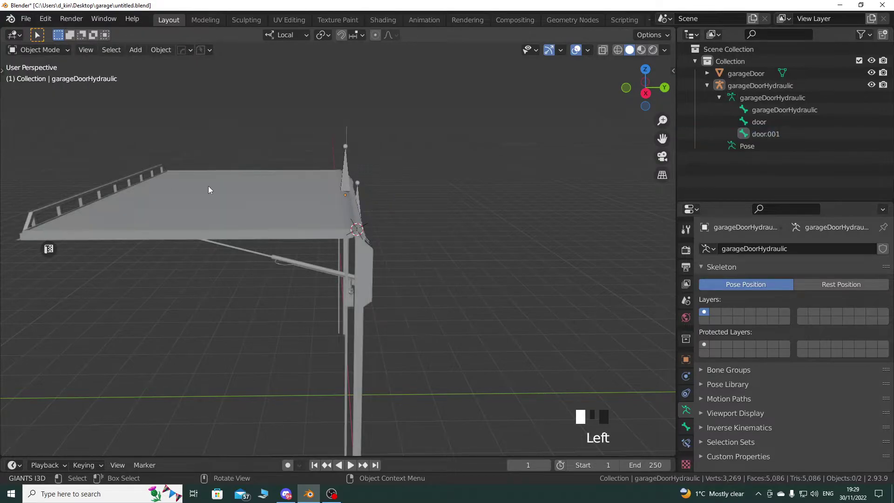
pyautogui.click(236, 228)
pyautogui.click(237, 230)
pyautogui.moveTo(46, 50); pyautogui.dragTo(41, 75)
# Clear the mesh selection and select the linked geometry of the pivot pin where one hydraulic arm meets the door
pyautogui.moveTo(243, 282); pyautogui.dragTo(297, 277, button='middle')
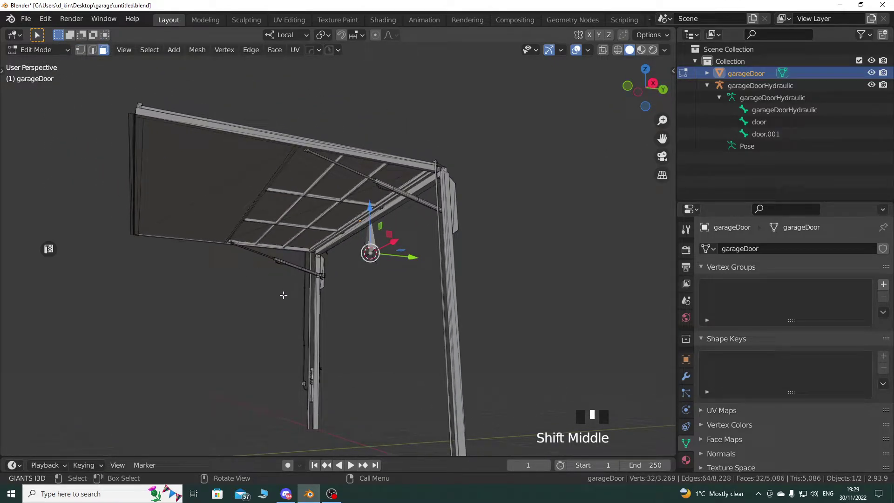
pyautogui.moveTo(277, 264); pyautogui.dragTo(313, 274, button='middle')
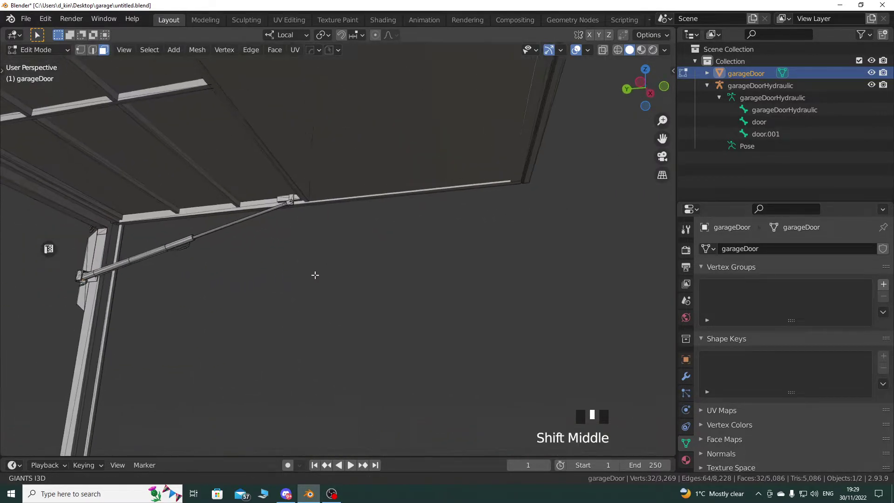
pyautogui.scroll(4, 345, 307)
pyautogui.moveTo(345, 307)
pyautogui.mouseDown(button='middle')
pyautogui.moveTo(362, 295)
pyautogui.moveTo(331, 307)
pyautogui.moveTo(355, 313)
pyautogui.mouseUp(button='middle')
pyautogui.press('a')
pyautogui.press('a')
pyautogui.press('a')
pyautogui.scroll(3, 356, 300)
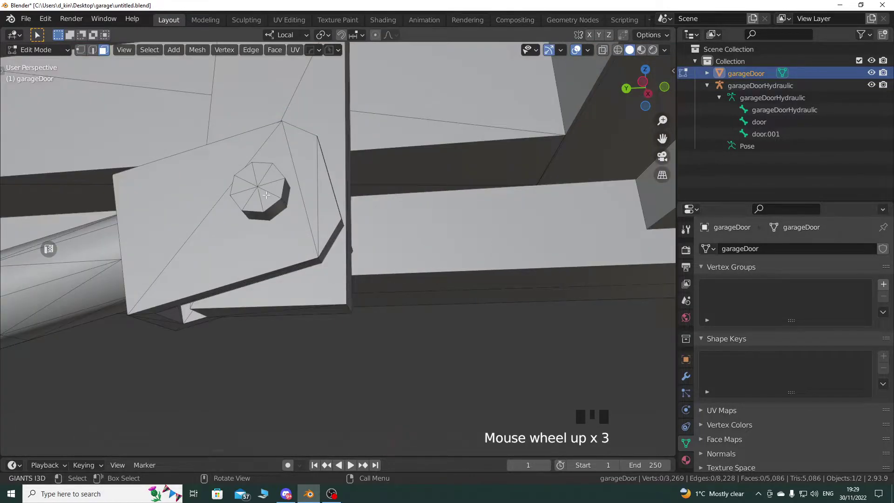
pyautogui.press('l')
# Add the opposite arm's door-side pivot pin to the selection and snap the 3D cursor to the centre of both pins
pyautogui.scroll(-4, 281, 274)
pyautogui.moveTo(282, 273); pyautogui.dragTo(373, 342, button='middle')
pyautogui.scroll(3, 358, 314)
pyautogui.scroll(2, 372, 343)
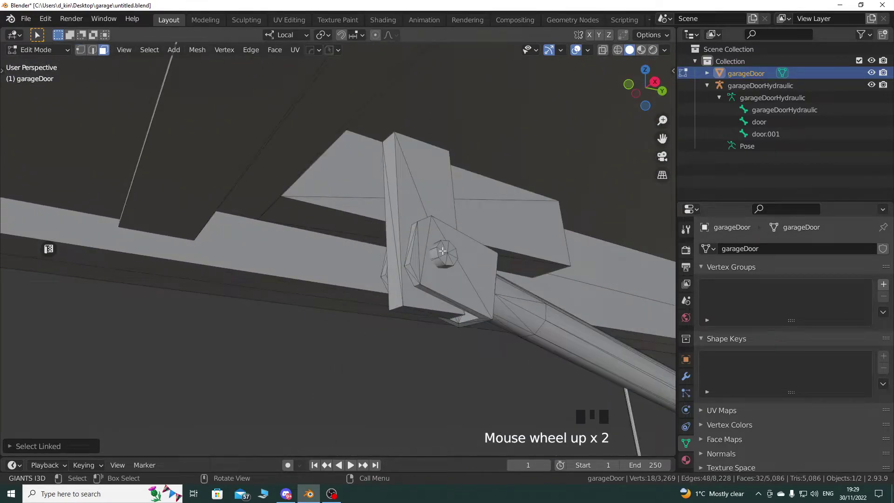
pyautogui.press('l')
pyautogui.hotkey('shift', 's')
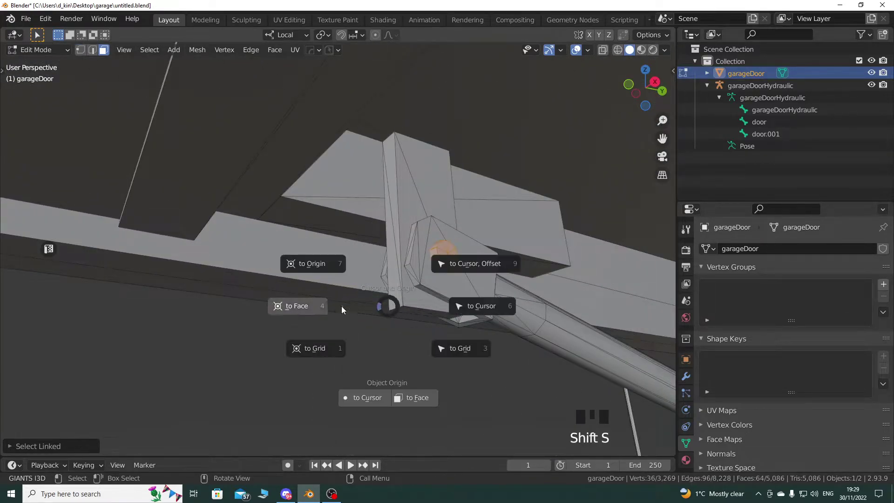
pyautogui.click(298, 306)
# Return the garageDoor mesh to Object Mode, select the garageDoorHydraulic armature and enter Edit Mode on it
pyautogui.scroll(-8, 267, 329)
pyautogui.scroll(-2, 267, 329)
pyautogui.moveTo(267, 329); pyautogui.dragTo(311, 332, button='middle')
pyautogui.click(37, 49)
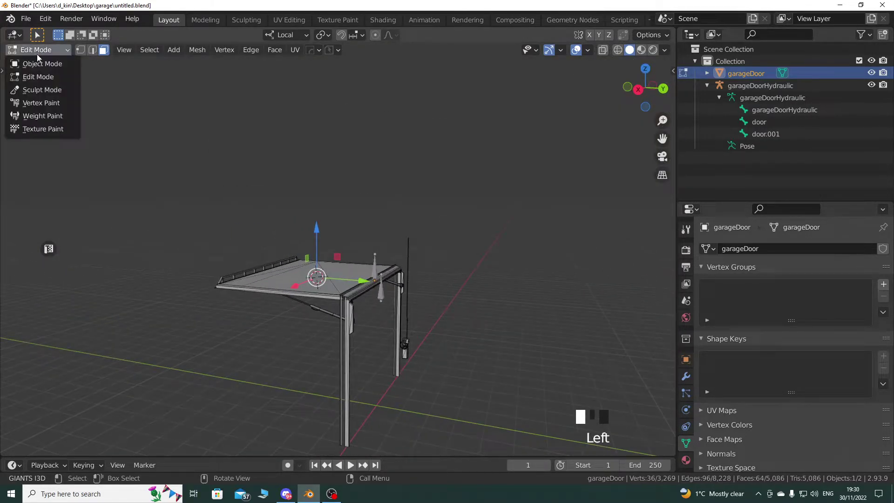
pyautogui.click(38, 62)
pyautogui.keyDown('shift'); pyautogui.moveTo(445, 337); pyautogui.dragTo(310, 266, button='middle'); pyautogui.keyUp('shift')
pyautogui.click(310, 265)
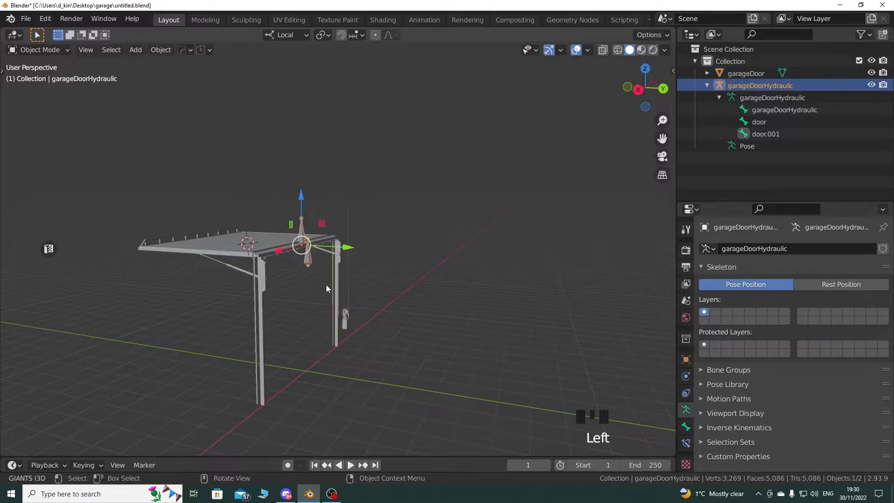
pyautogui.click(37, 50)
pyautogui.click(35, 63)
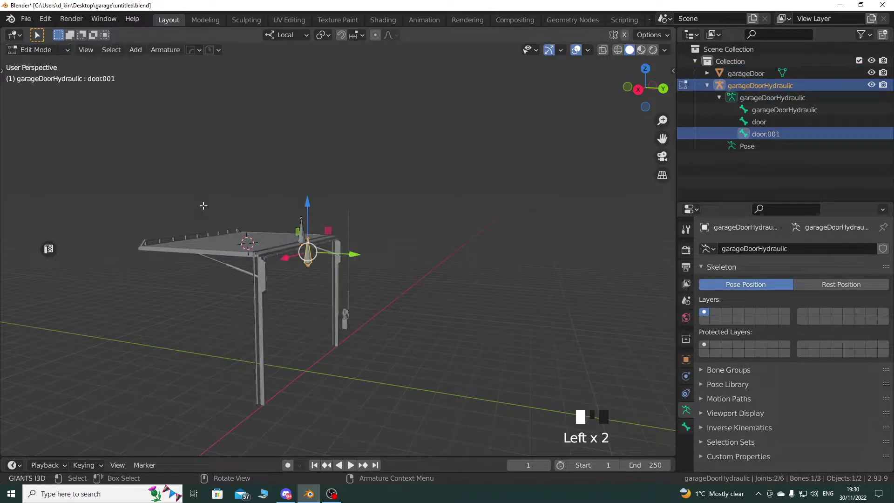
# Duplicate the door.001 bone in place and snap the copy to the 3D cursor between the door-side pivot pins
pyautogui.keyDown('shift'); pyautogui.moveTo(315, 311); pyautogui.dragTo(432, 339, button='middle'); pyautogui.keyUp('shift')
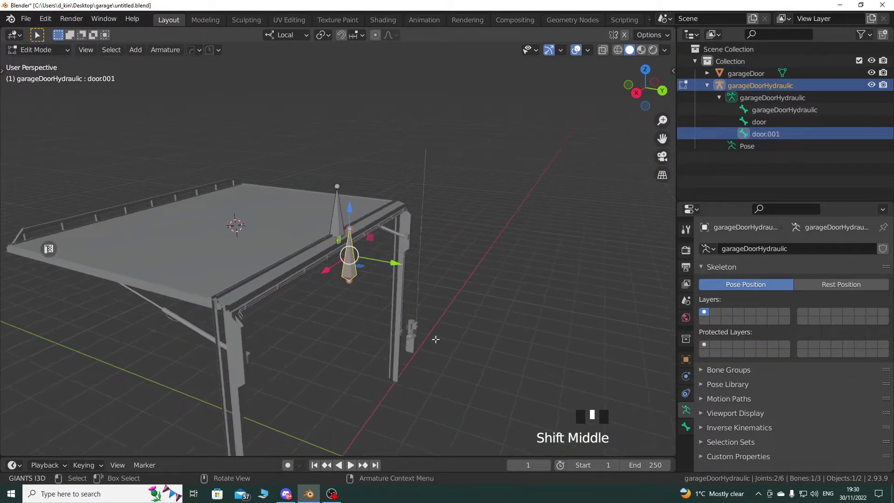
pyautogui.hotkey('shift', 'd')
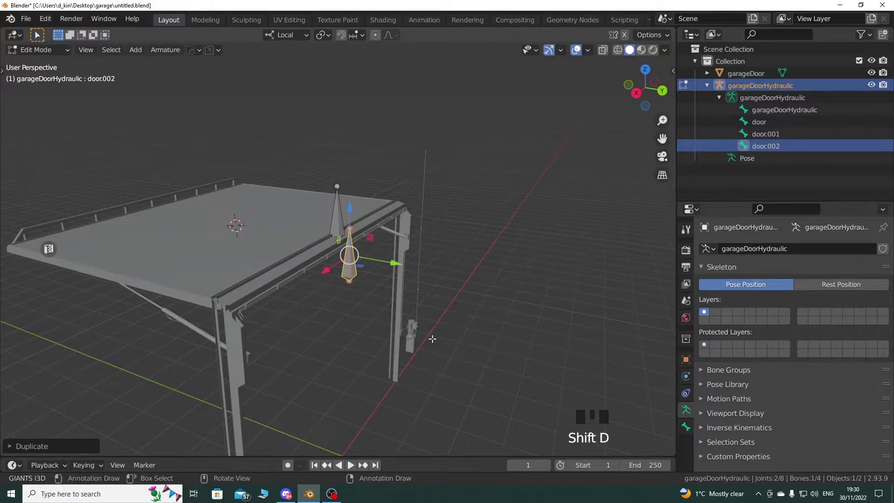
pyautogui.rightClick(432, 339)
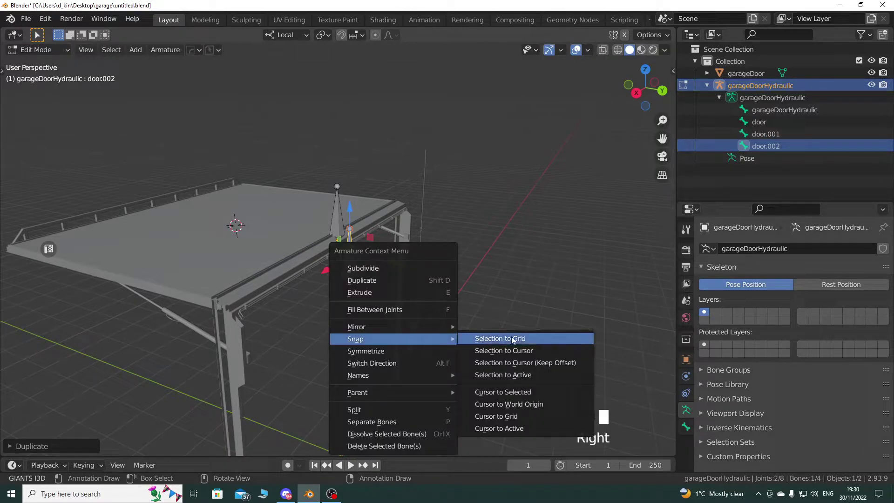
pyautogui.click(515, 350)
pyautogui.moveTo(309, 340); pyautogui.dragTo(414, 331, button='middle')
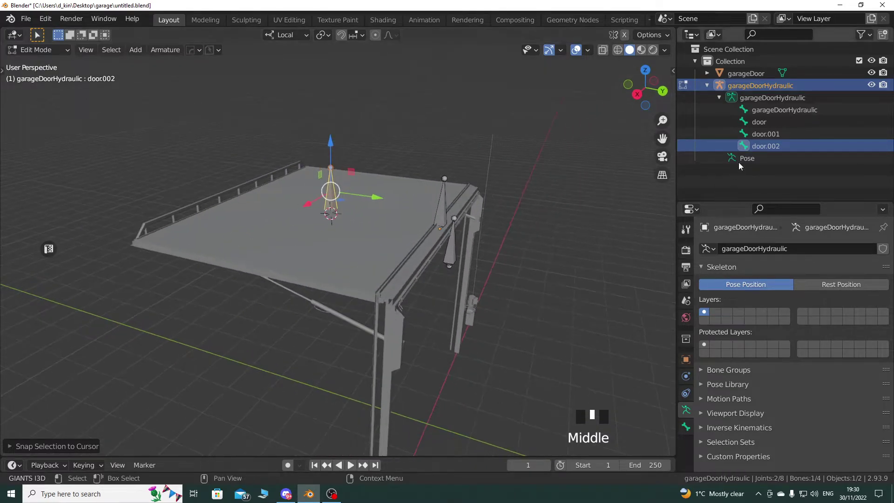
# Rename the door.002 bone as punch
pyautogui.click(753, 148)
pyautogui.doubleClick(754, 148)
pyautogui.write('punch')
pyautogui.press('Return')
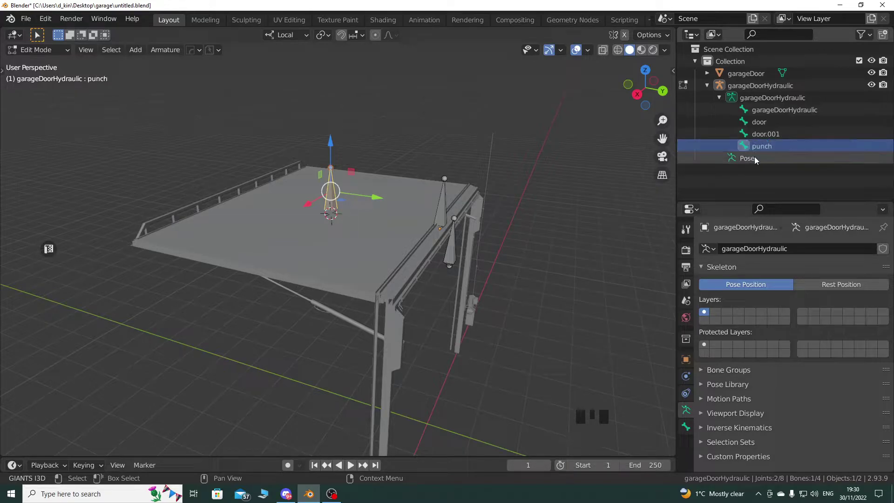
# Rename the door.001 bone as hydraulic
pyautogui.click(764, 135)
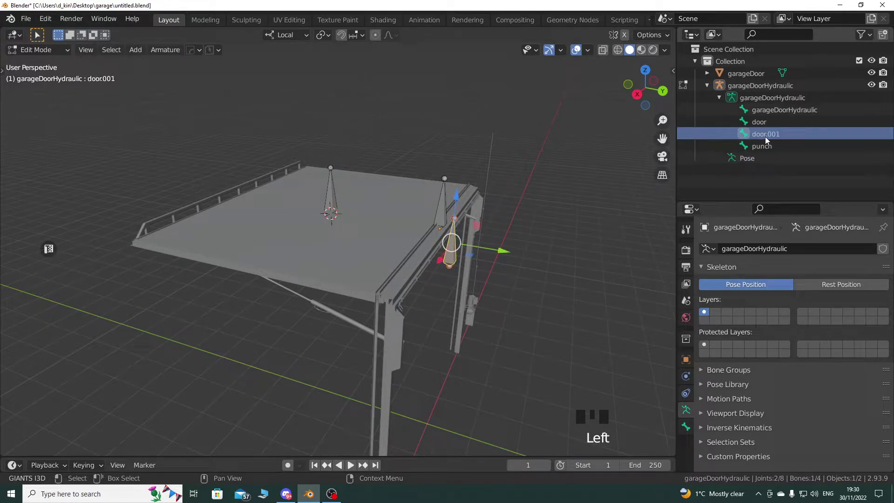
pyautogui.doubleClick(764, 135)
pyautogui.write('hy')
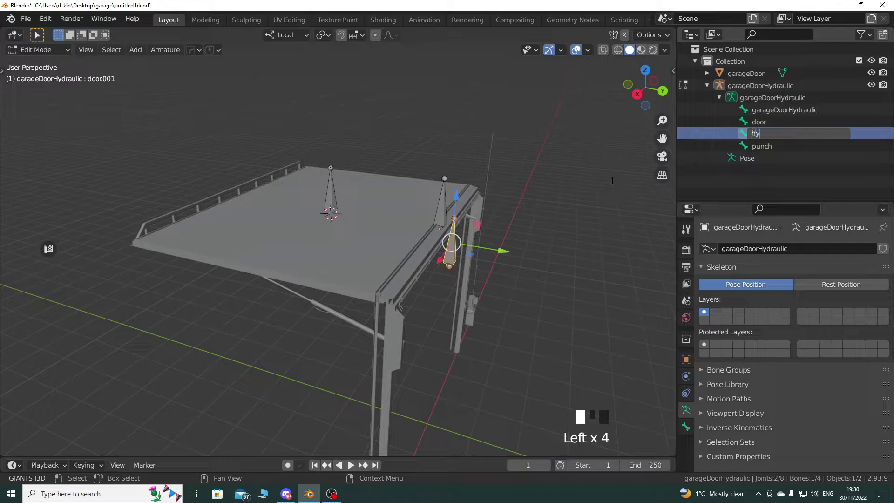
pyautogui.write('dra')
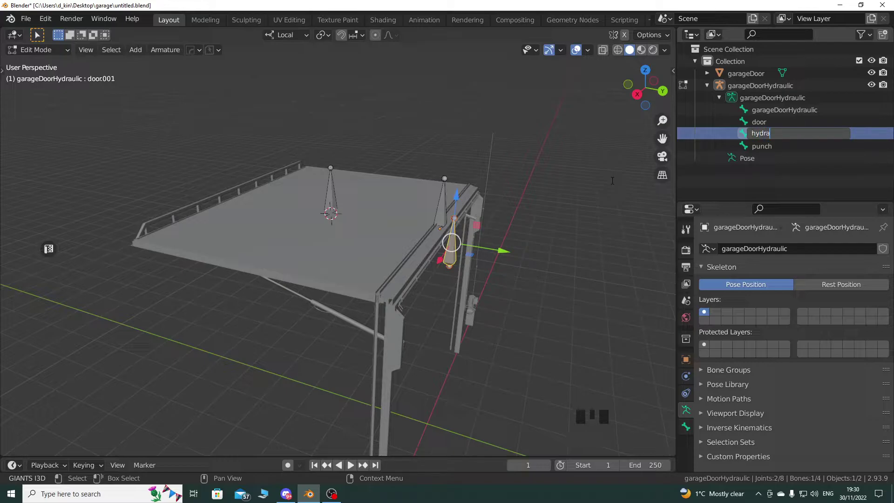
pyautogui.write('ulic')
pyautogui.press('Return')
# Show the armature in right orthographic view, switch it to Pose Mode and select the punch bone
pyautogui.moveTo(466, 291); pyautogui.dragTo(452, 274, button='middle')
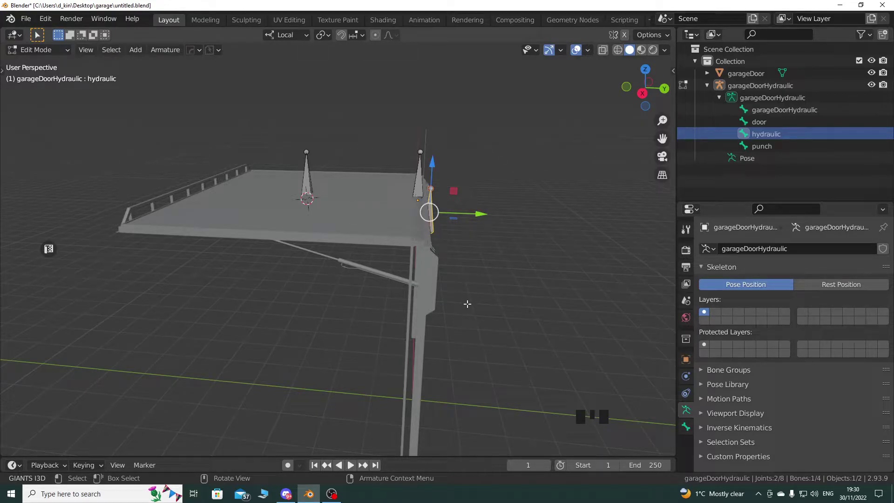
pyautogui.press('KP_3')
pyautogui.keyDown('shift'); pyautogui.moveTo(467, 304); pyautogui.dragTo(466, 300, button='middle'); pyautogui.keyUp('shift')
pyautogui.scroll(3, 399, 276)
pyautogui.keyDown('shift'); pyautogui.moveTo(323, 259); pyautogui.dragTo(363, 285, button='middle'); pyautogui.keyUp('shift')
pyautogui.scroll(4, 349, 264)
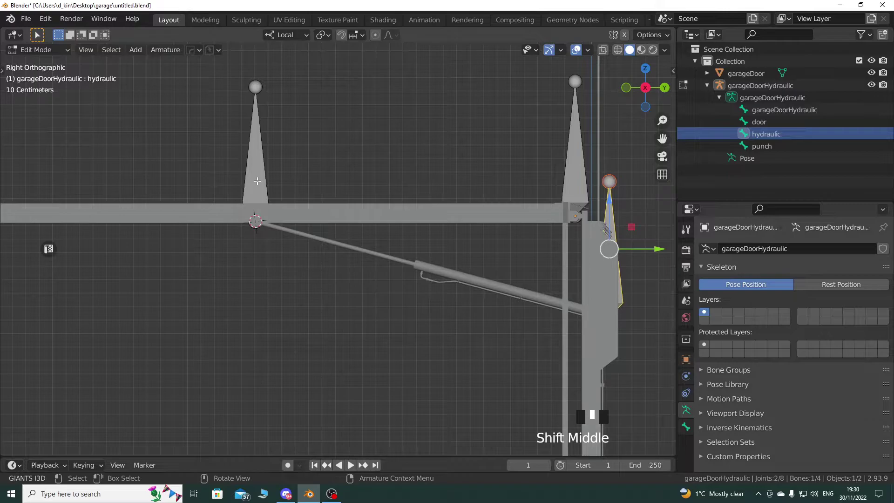
pyautogui.click(52, 50)
pyautogui.click(49, 91)
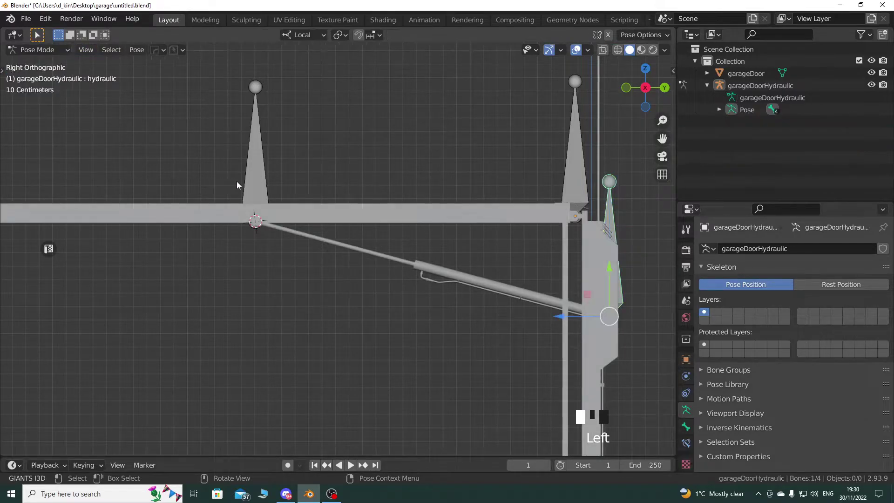
pyautogui.click(286, 197)
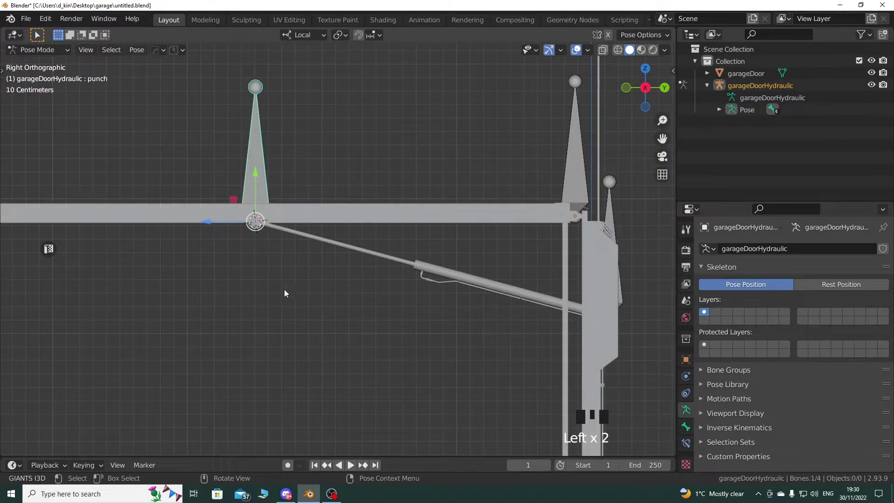
# Set the transform orientation to Global and try moving the punch bone along the Y axis and freely
pyautogui.click(305, 35)
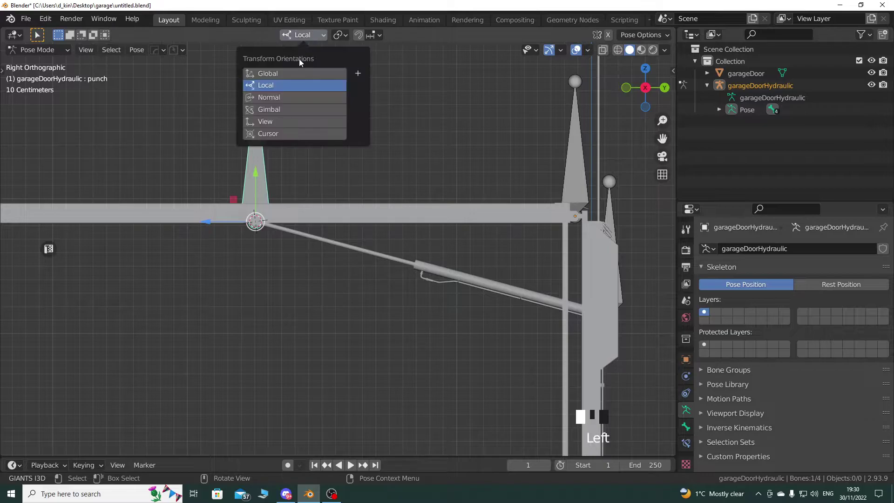
pyautogui.click(270, 72)
pyautogui.press('g')
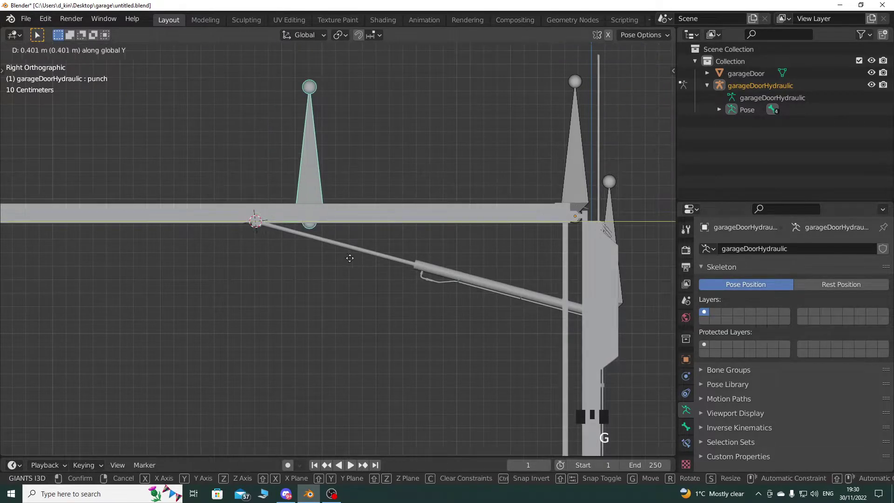
pyautogui.rightClick(292, 255)
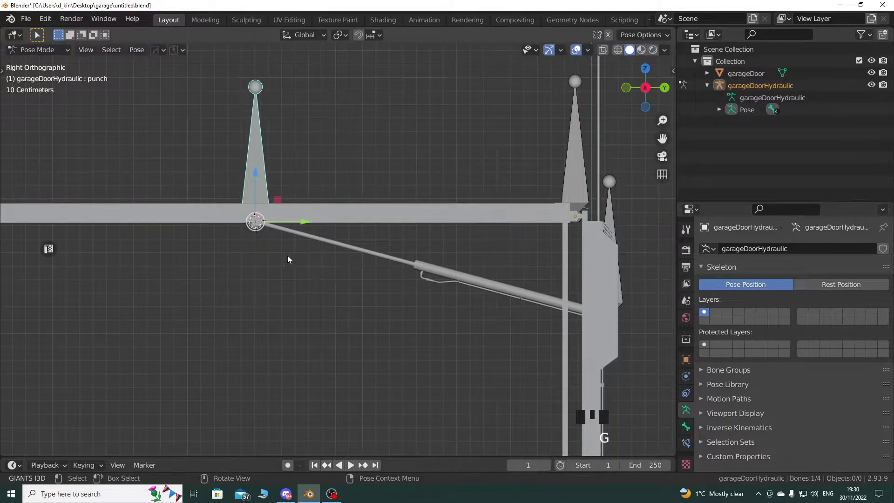
pyautogui.press('g')
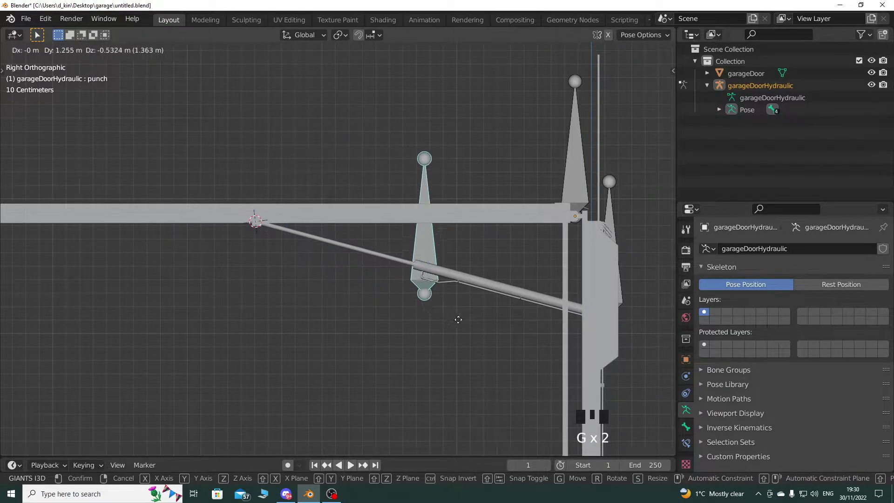
pyautogui.rightClick(357, 292)
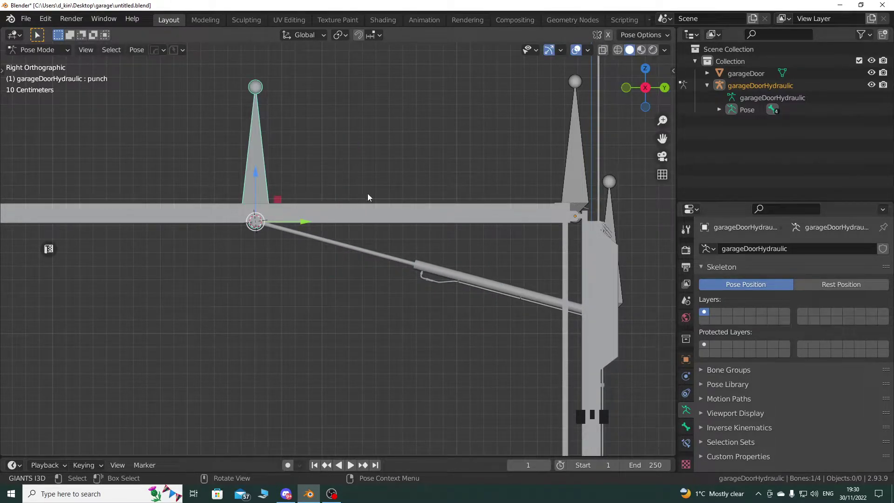
# Set the transform orientation back to Local and try moving the punch bone along the hydraulic arm
pyautogui.click(302, 35)
pyautogui.click(306, 85)
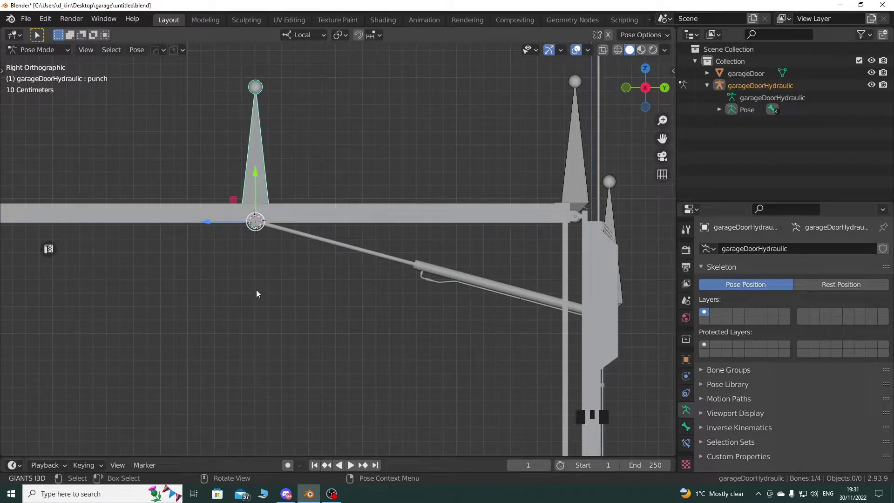
pyautogui.press('g')
pyautogui.press('g')
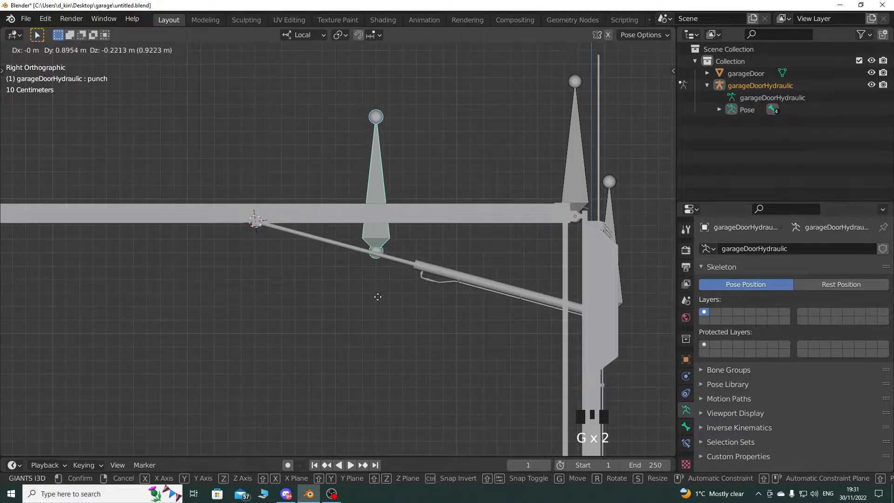
pyautogui.rightClick(366, 174)
# Set the armature's viewport display so its bones are drawn in front of the garage door mesh
pyautogui.scroll(-5, 355, 168)
pyautogui.keyDown('shift'); pyautogui.moveTo(313, 238); pyautogui.dragTo(315, 240, button='middle'); pyautogui.keyUp('shift')
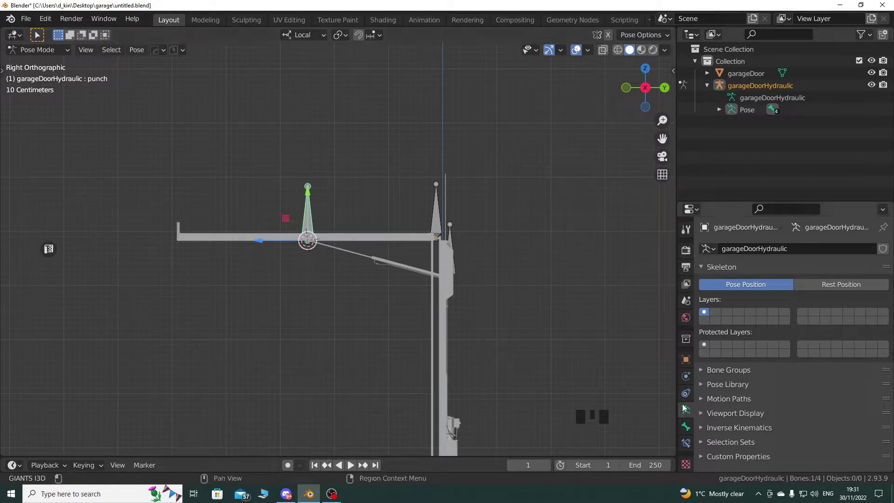
pyautogui.click(732, 414)
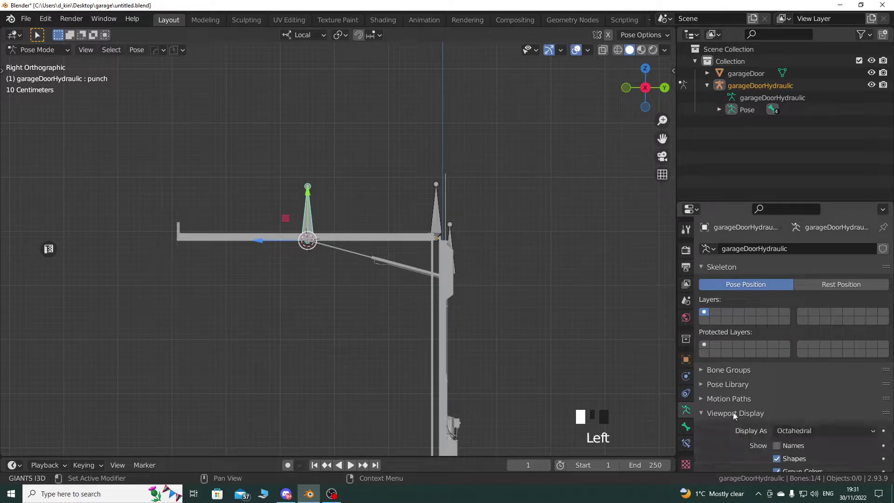
pyautogui.scroll(-4, 733, 412)
pyautogui.click(775, 410)
pyautogui.scroll(2, 410, 303)
pyautogui.moveTo(411, 301)
pyautogui.keyDown('shift'); pyautogui.mouseDown(button='middle')
pyautogui.moveTo(432, 298)
pyautogui.moveTo(391, 298)
pyautogui.mouseUp(button='middle'); pyautogui.keyUp('shift')
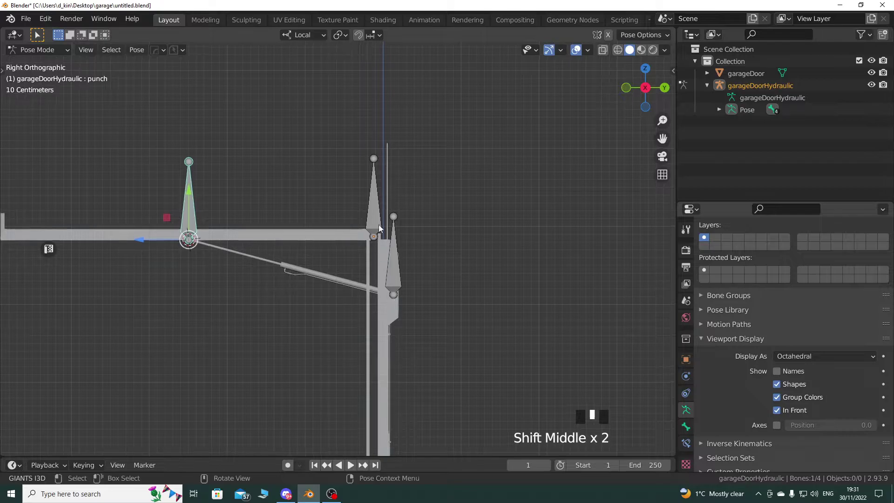
# Rotate the garageDoorHydraulic bone and the door bone by -90° about their local X axes
pyautogui.click(718, 112)
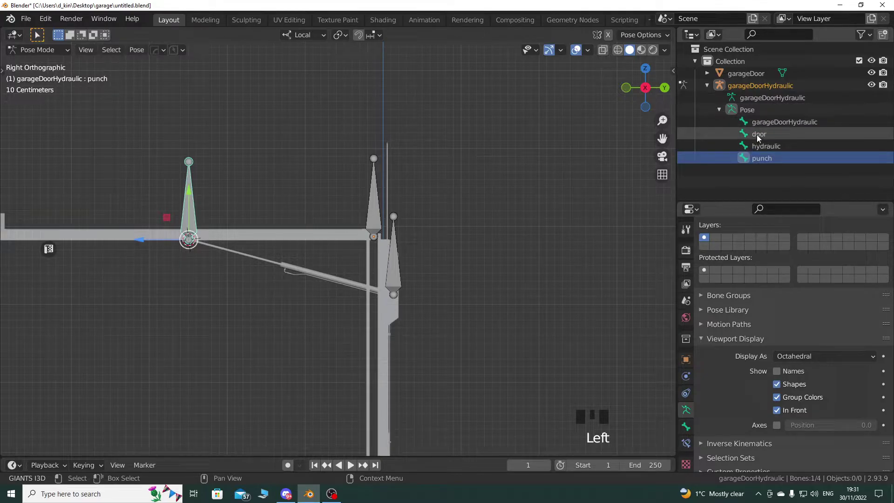
pyautogui.click(769, 122)
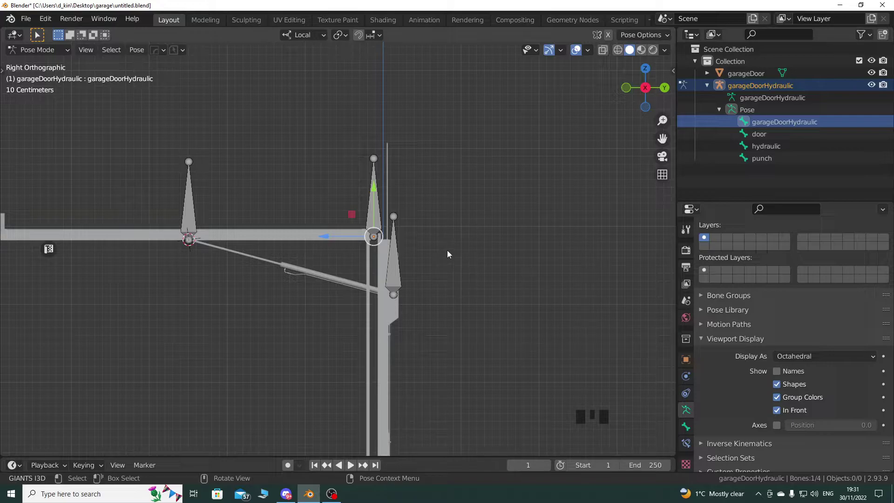
pyautogui.keyDown('shift'); pyautogui.moveTo(446, 274); pyautogui.dragTo(459, 261, button='middle'); pyautogui.keyUp('shift')
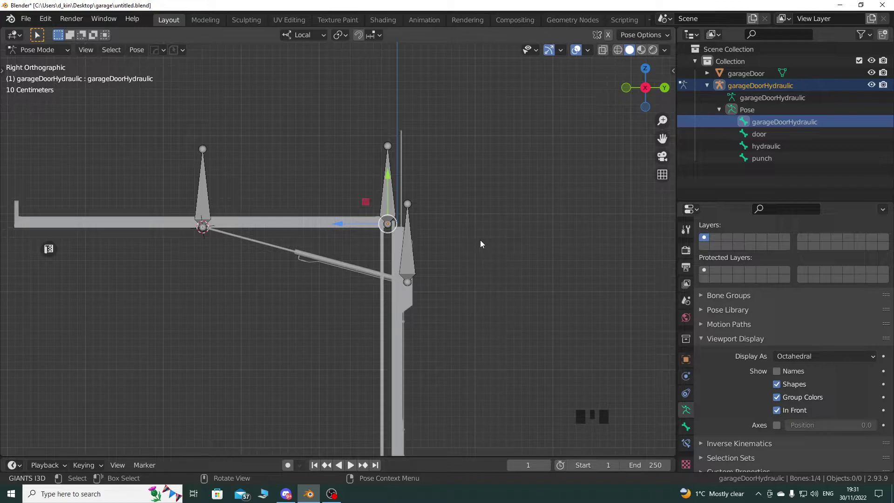
pyautogui.press('r')
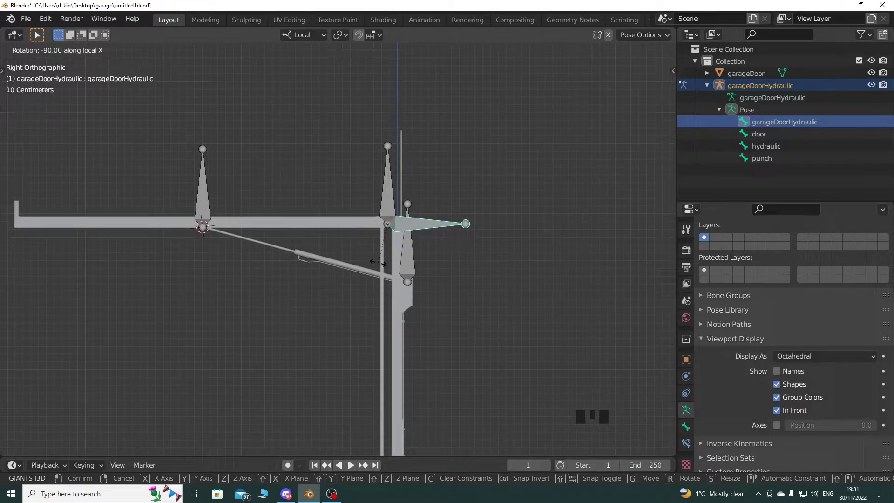
pyautogui.click(380, 265)
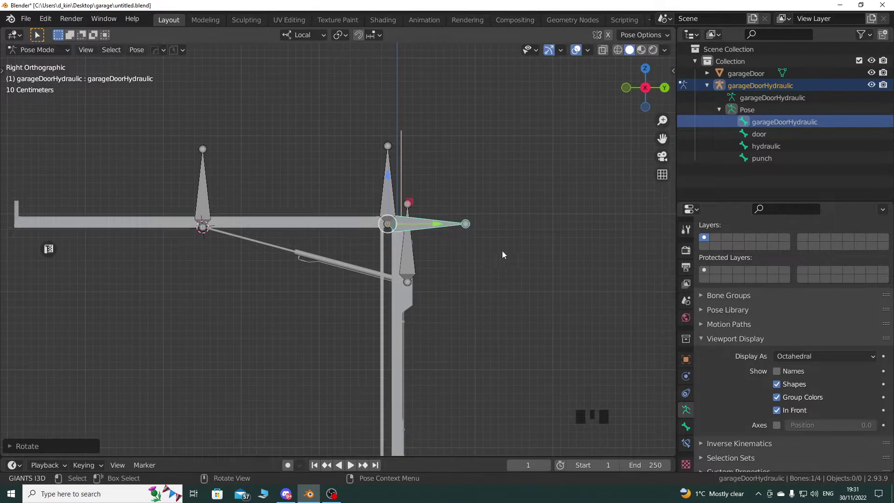
pyautogui.click(754, 135)
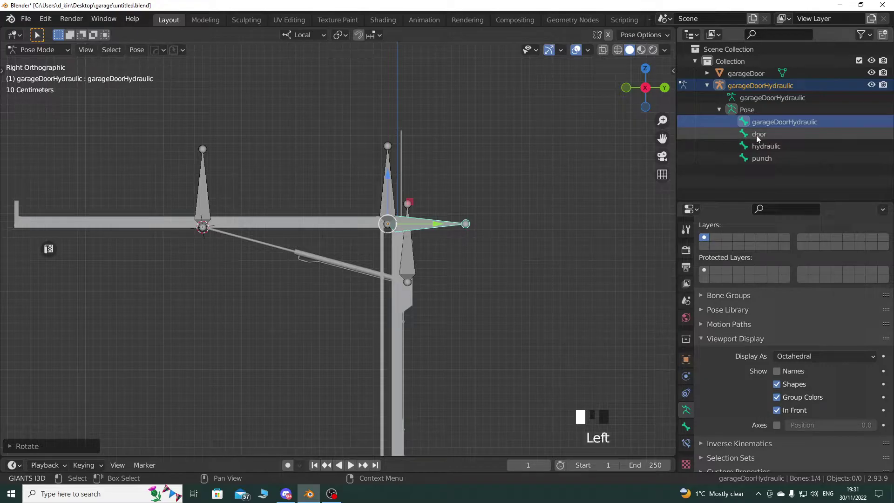
pyautogui.press('r')
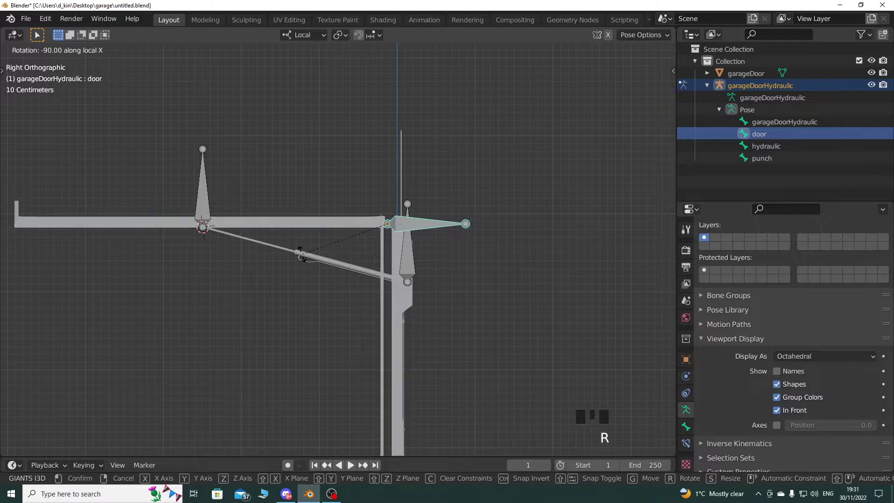
pyautogui.click(317, 257)
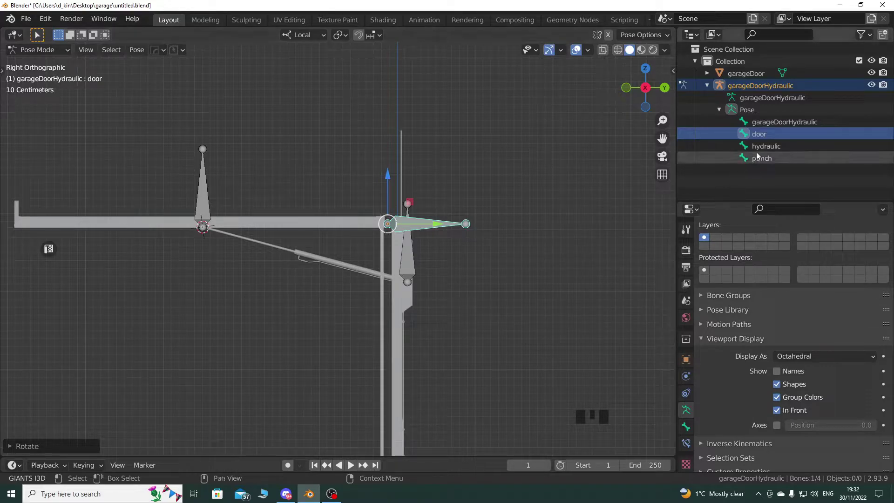
# Rotate the hydraulic and punch bones about their local X axes to line up with the slanted hydraulic arm
pyautogui.click(408, 261)
pyautogui.press('r')
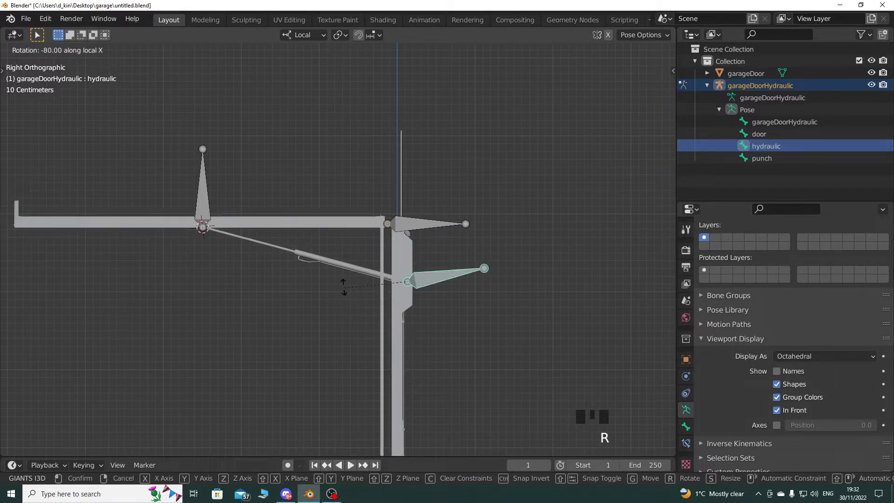
pyautogui.click(435, 311)
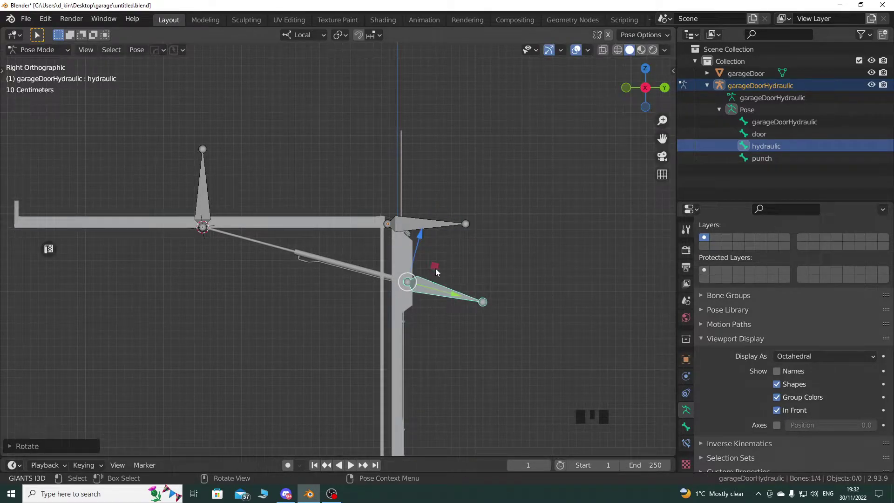
pyautogui.click(202, 198)
pyautogui.press('r')
pyautogui.press('x')
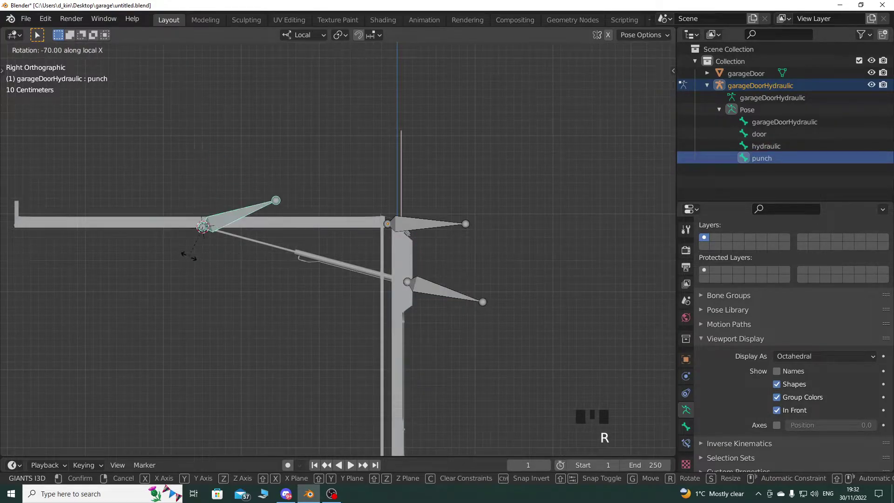
pyautogui.click(173, 247)
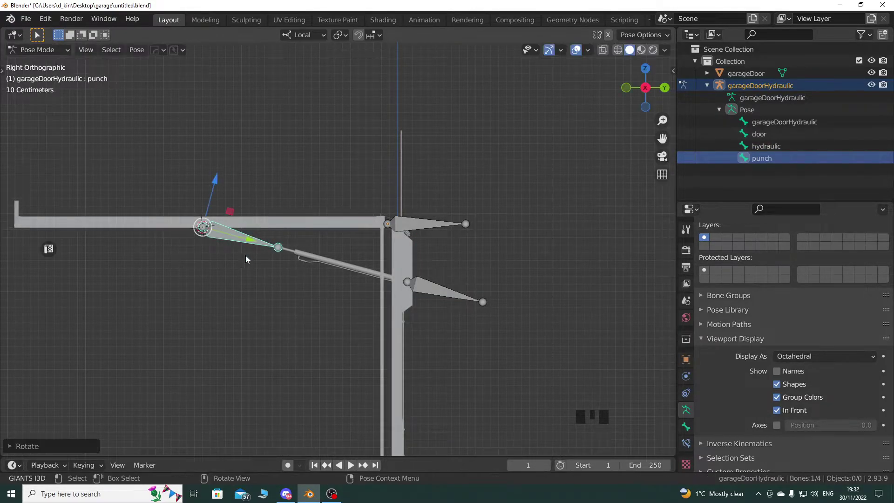
# Compare the armature's rest position with the new pose position
pyautogui.scroll(9, 783, 367)
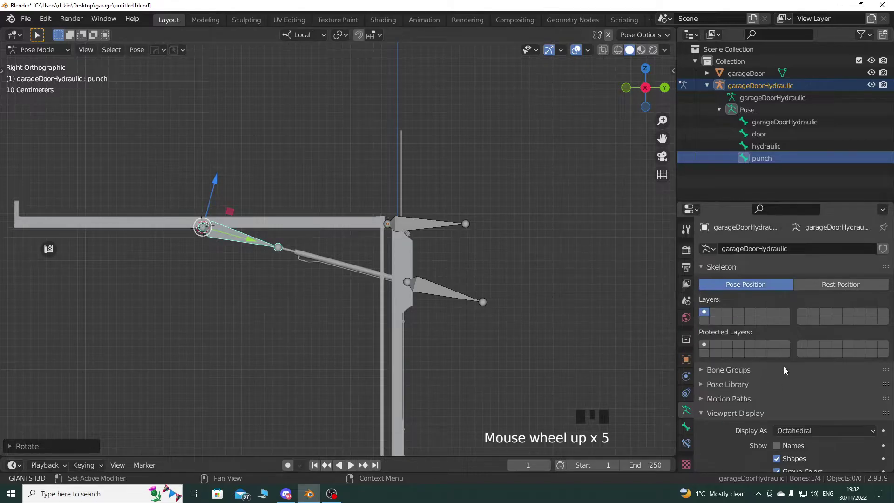
pyautogui.click(831, 287)
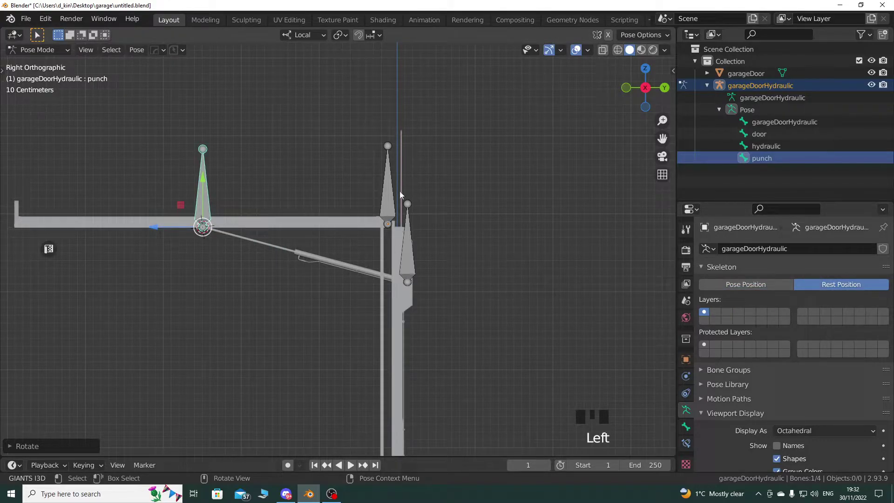
pyautogui.click(757, 284)
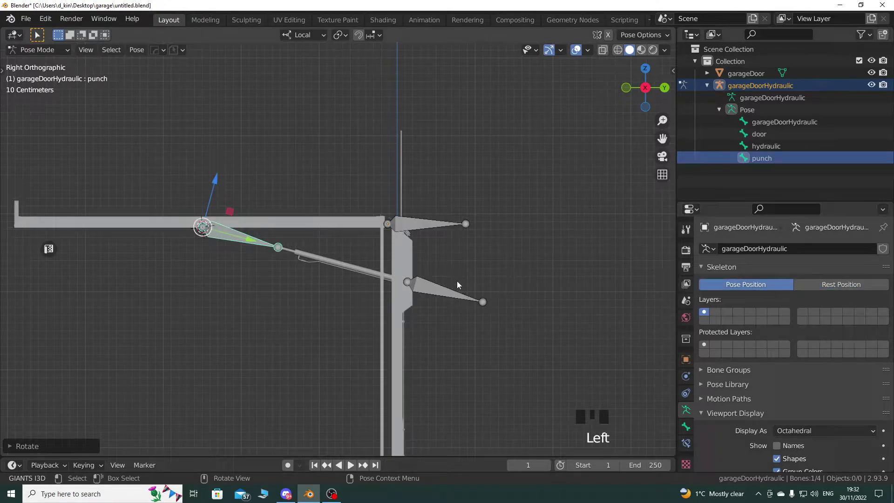
# Select all four bones and apply the current pose as the rest pose
pyautogui.press('a')
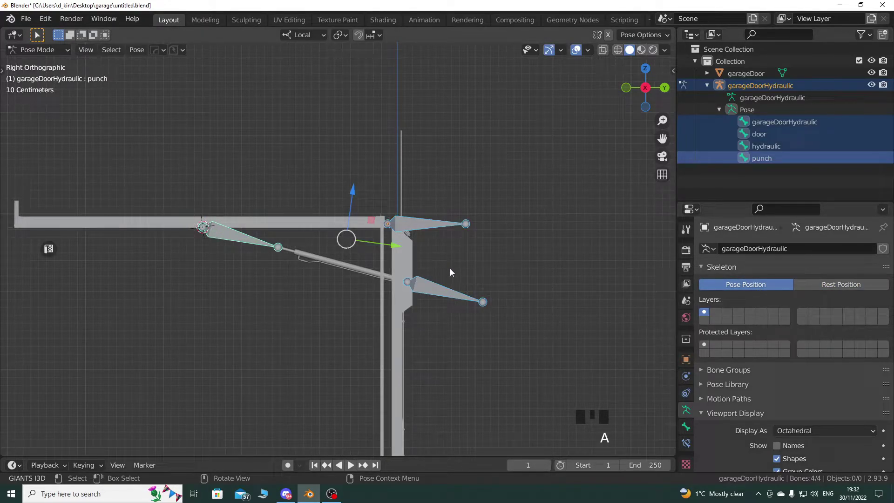
pyautogui.press('ctrl')
pyautogui.hotkey('ctrl', 'a')
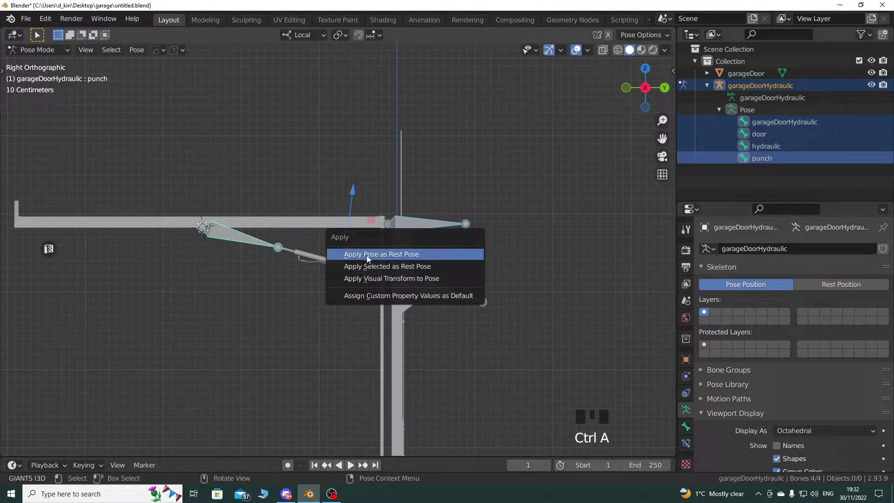
pyautogui.click(406, 255)
# Alternate between rest position and pose position to check that the applied bone orientations match
pyautogui.click(822, 285)
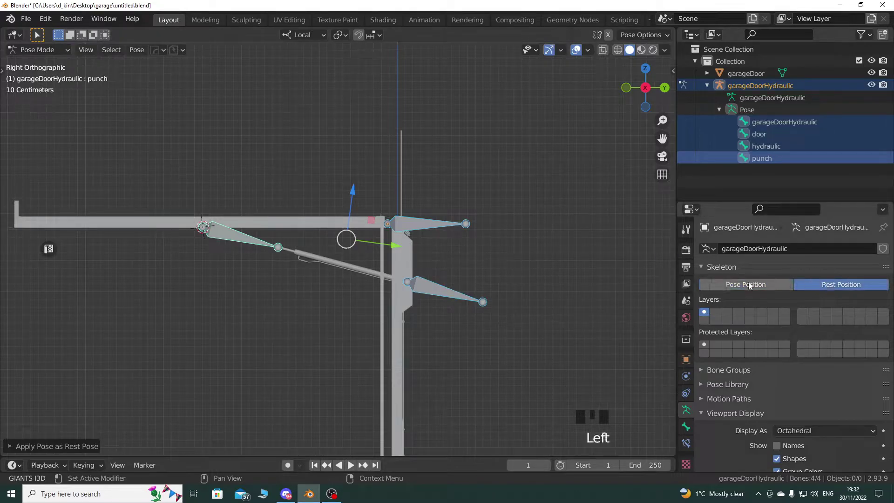
pyautogui.click(783, 287)
pyautogui.click(824, 285)
pyautogui.click(775, 286)
pyautogui.click(826, 285)
pyautogui.click(774, 284)
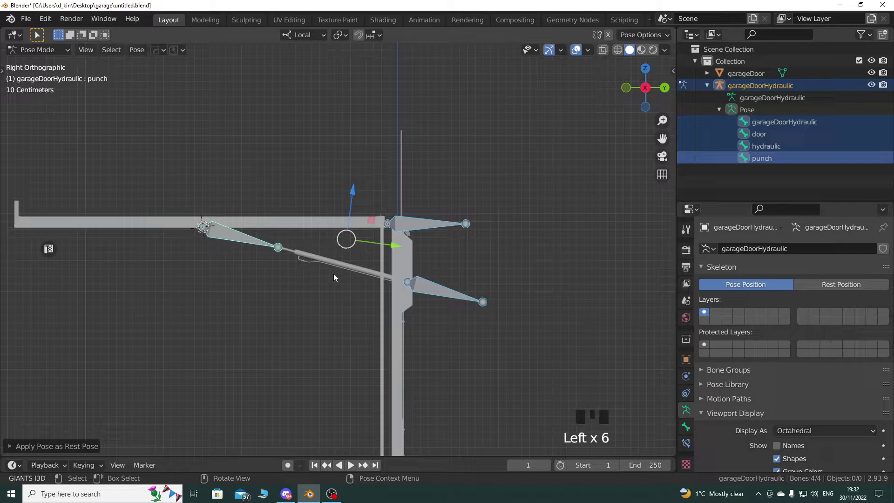
# Return the armature to Object Mode and save an incremental copy of the file with PowerSave
pyautogui.scroll(-4, 479, 234)
pyautogui.moveTo(397, 279); pyautogui.dragTo(384, 289, button='middle')
pyautogui.keyDown('shift'); pyautogui.moveTo(384, 289); pyautogui.dragTo(345, 291, button='middle'); pyautogui.keyUp('shift')
pyautogui.click(65, 52)
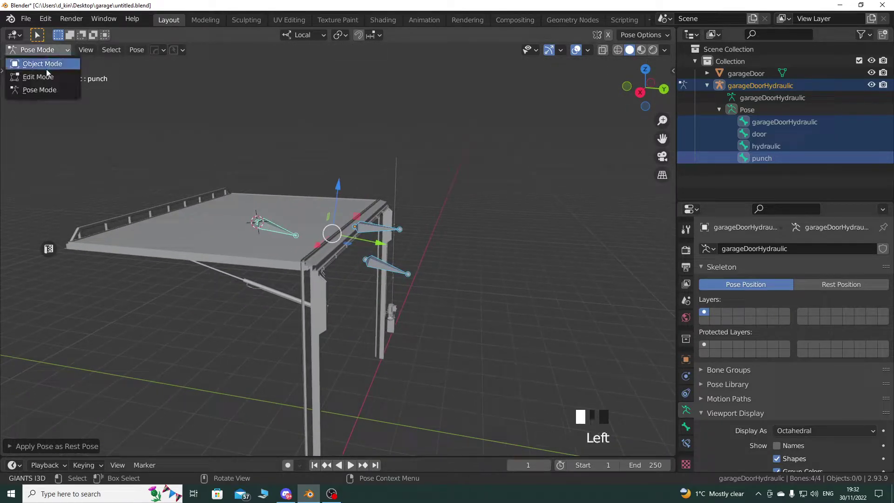
pyautogui.click(33, 61)
pyautogui.scroll(-2, 266, 256)
pyautogui.keyDown('shift'); pyautogui.moveTo(266, 255); pyautogui.dragTo(287, 253, button='middle'); pyautogui.keyUp('shift')
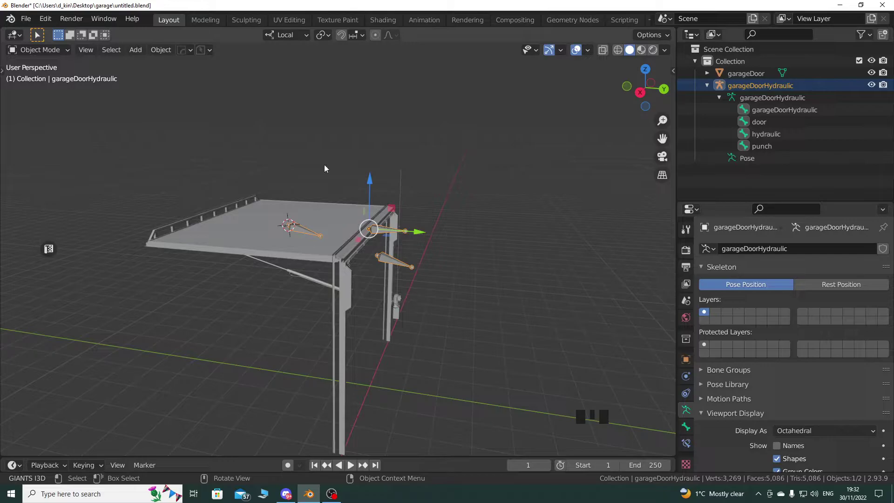
pyautogui.click(208, 50)
pyautogui.click(216, 95)
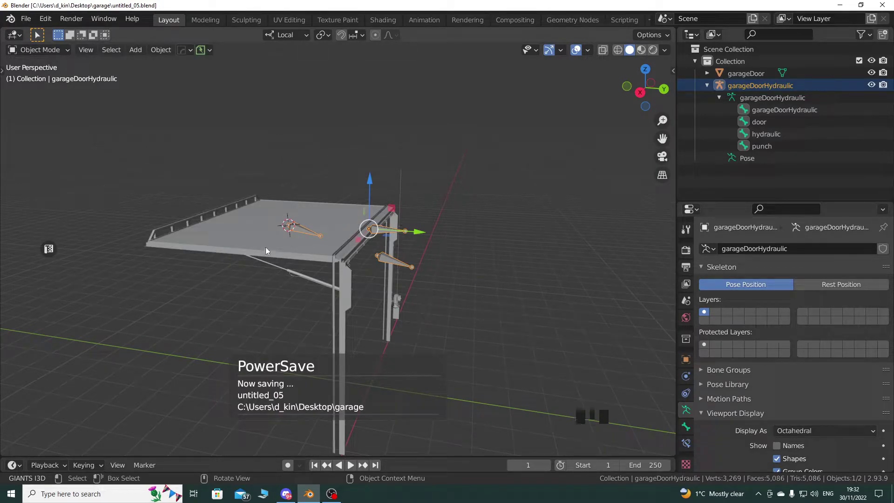
pyautogui.click(207, 50)
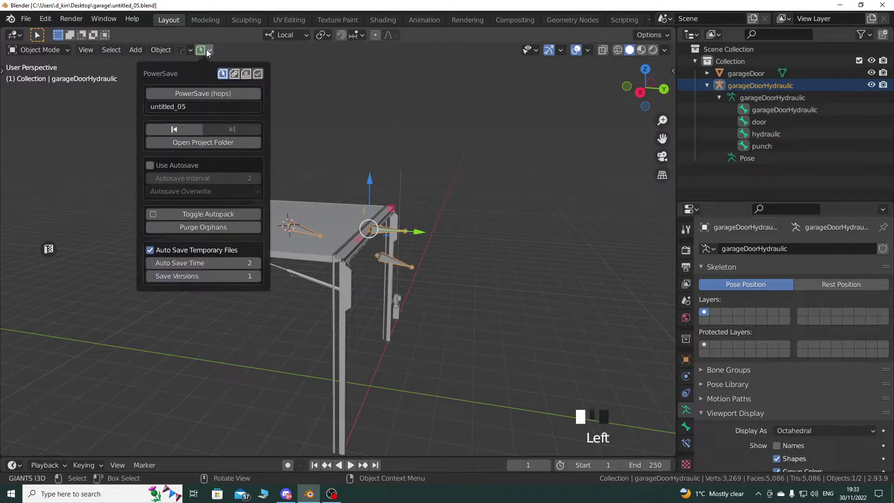
pyautogui.click(235, 73)
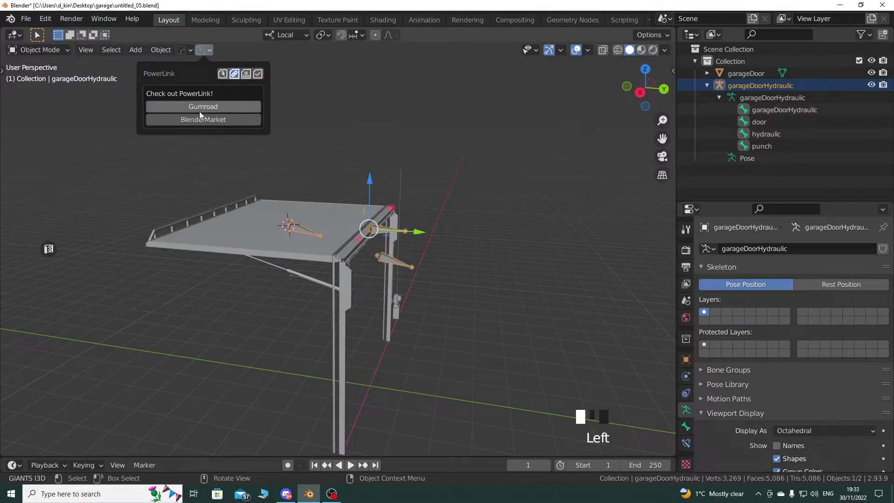
pyautogui.click(223, 73)
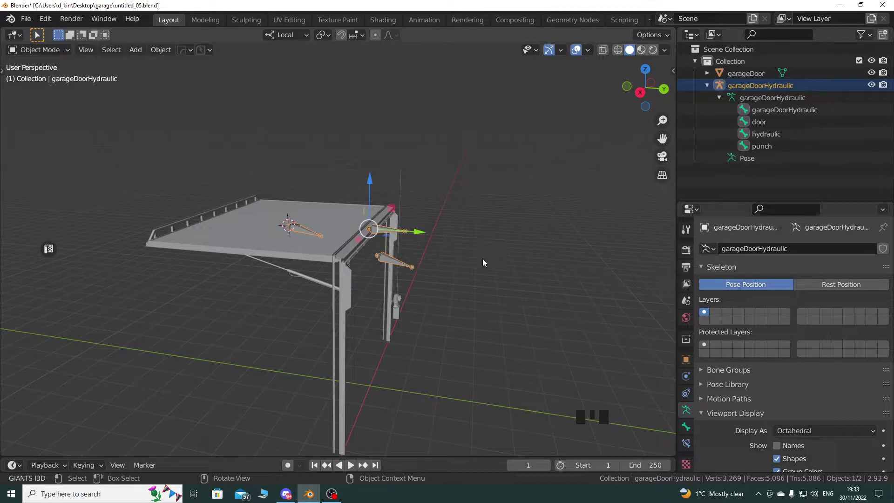
pyautogui.click(25, 21)
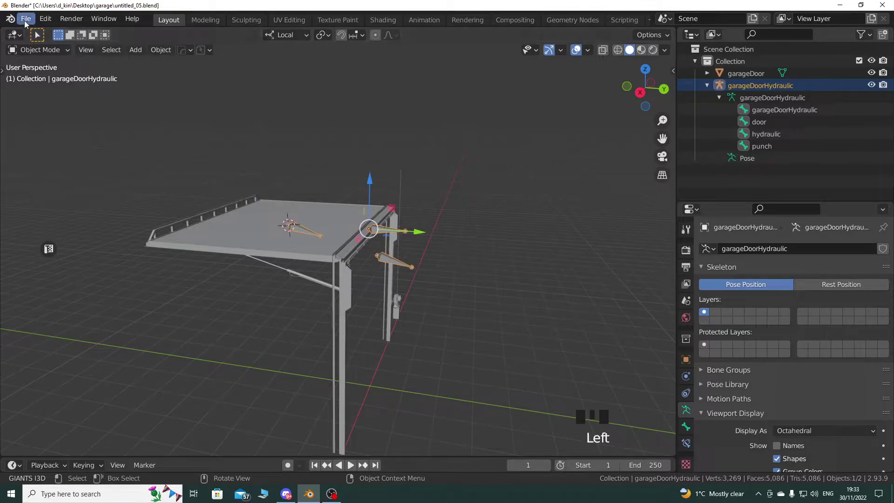
pyautogui.click(207, 57)
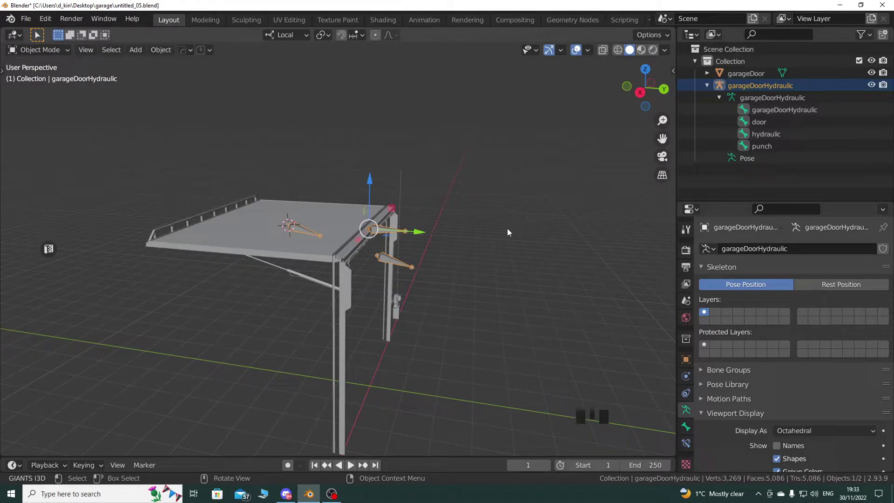
# Parent the garageDoor mesh to the garageDoorHydraulic armature with empty groups, then select the mesh and collapse the armature's hierarchy
pyautogui.click(228, 235)
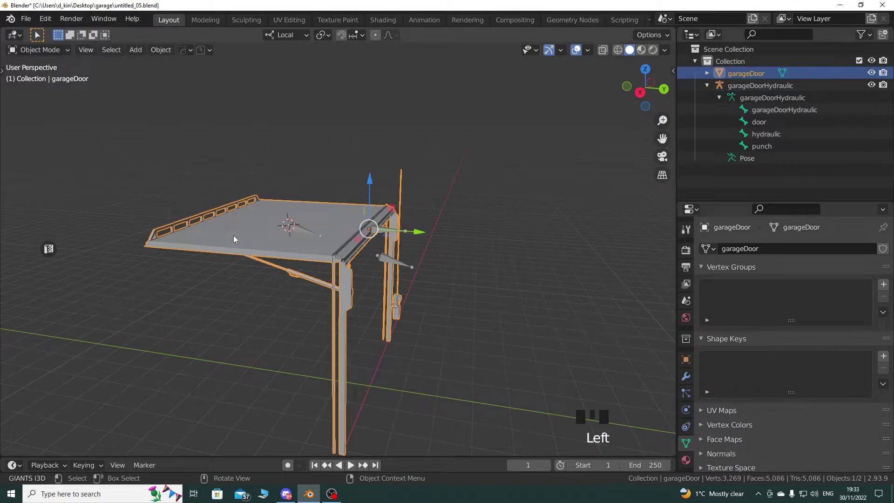
pyautogui.keyDown('shift'); pyautogui.click(386, 258); pyautogui.keyUp('shift')
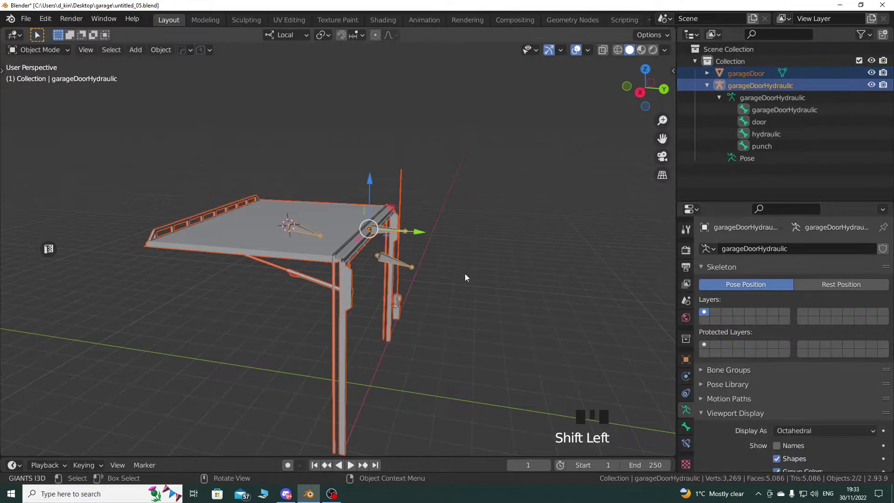
pyautogui.hotkey('ctrl', 'p')
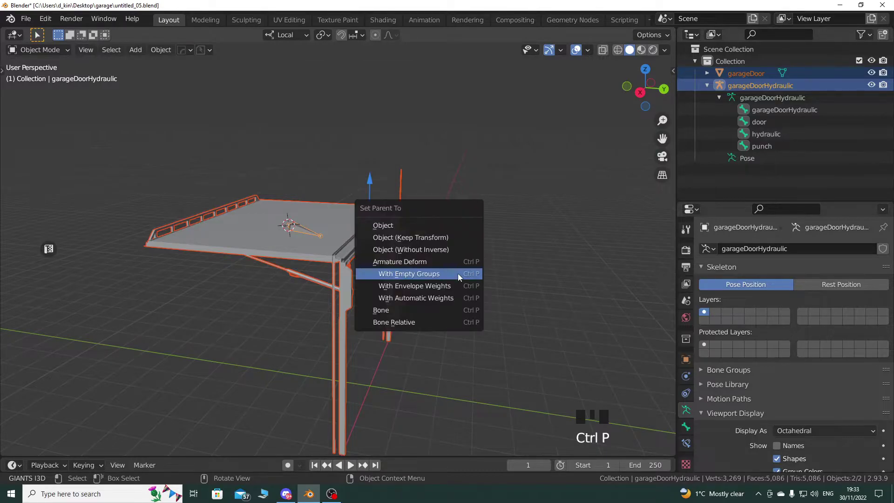
pyautogui.click(427, 275)
pyautogui.click(246, 240)
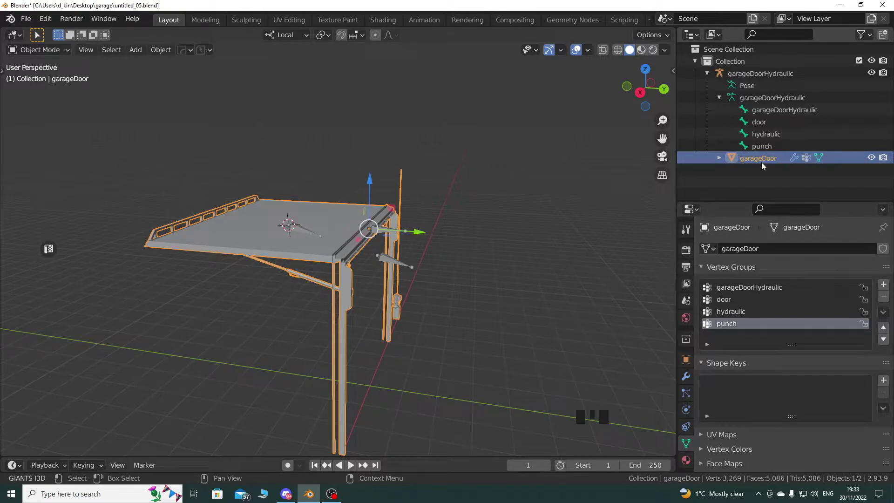
pyautogui.click(706, 73)
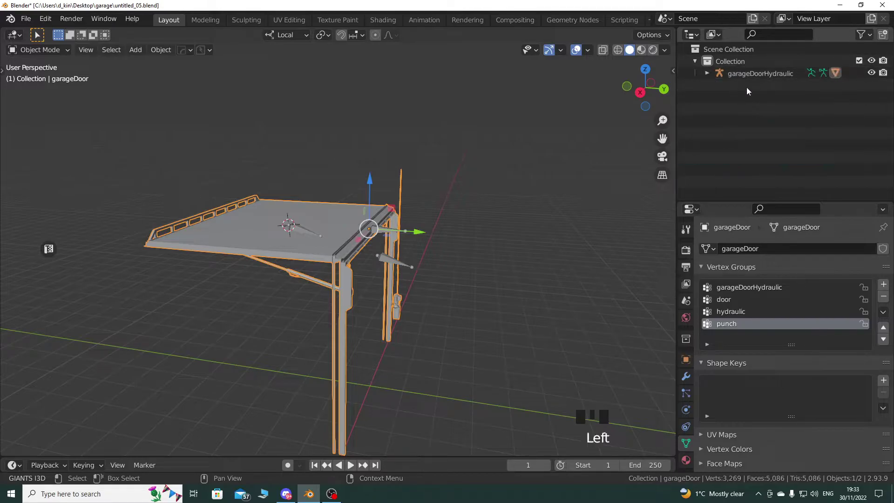
# Expand the garageDoorHydraulic hierarchy, switch the garageDoor mesh to Edit Mode and clear its selection
pyautogui.click(707, 73)
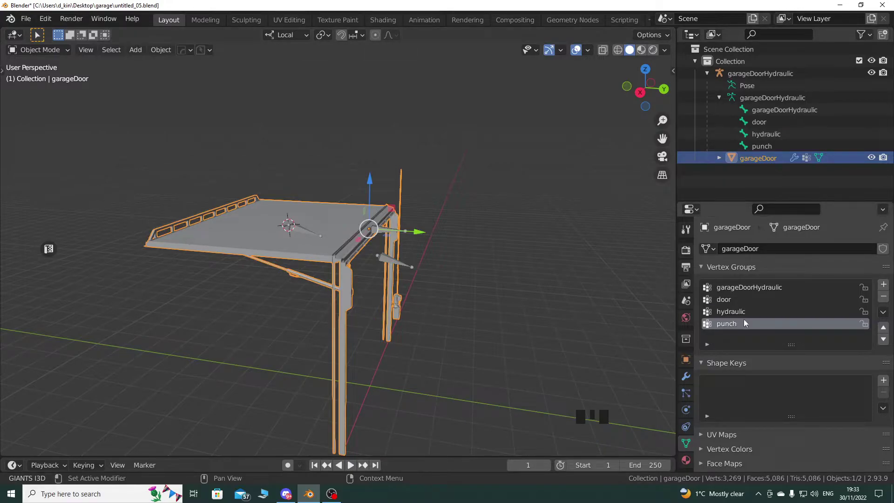
pyautogui.moveTo(302, 316); pyautogui.dragTo(349, 304, button='middle')
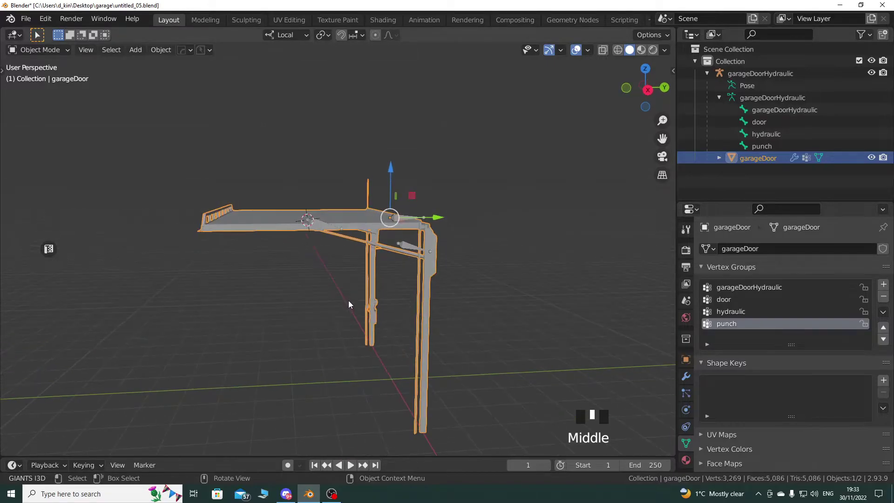
pyautogui.click(52, 51)
pyautogui.click(51, 74)
pyautogui.press('a')
pyautogui.press('a')
pyautogui.press('a')
pyautogui.press('a')
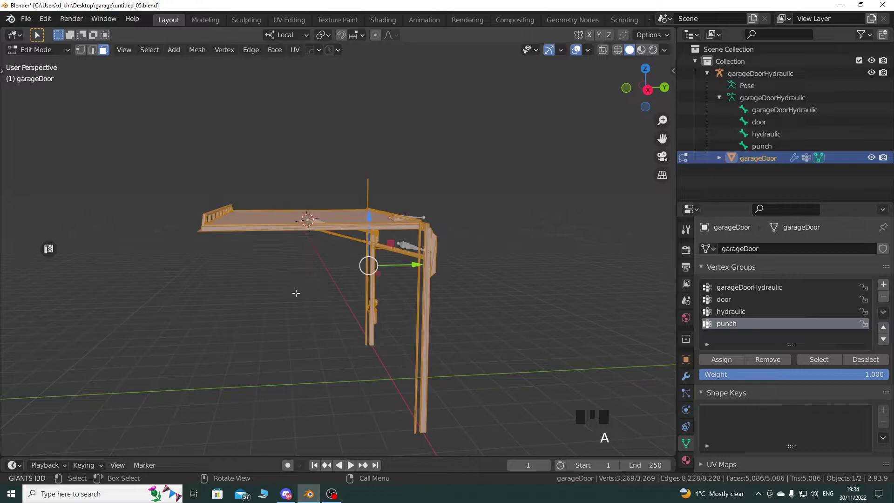
pyautogui.press('a')
pyautogui.press('a')
pyautogui.press('a')
pyautogui.press('a')
# Select the linked geometry of both piston rods with their end clevises and assign it to the punch vertex group
pyautogui.moveTo(299, 294); pyautogui.dragTo(346, 216, button='middle')
pyautogui.scroll(3, 350, 314)
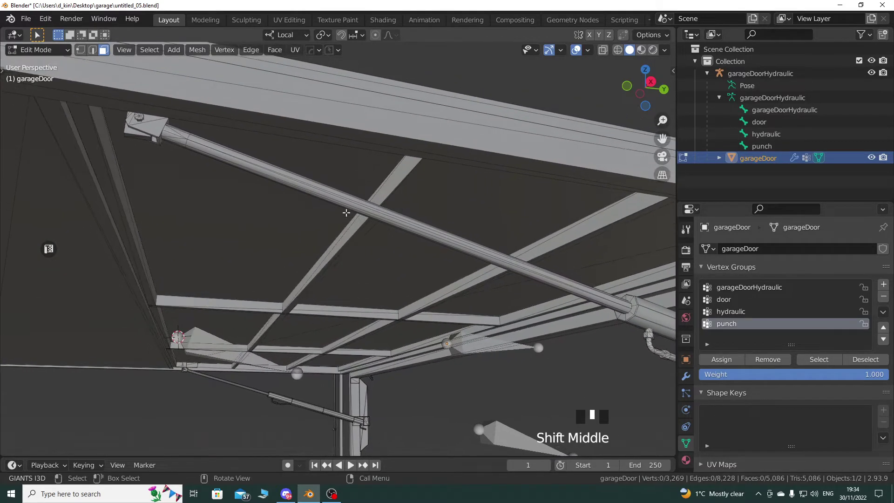
pyautogui.press('l')
pyautogui.press('l')
pyautogui.moveTo(228, 306); pyautogui.dragTo(805, 384, button='middle')
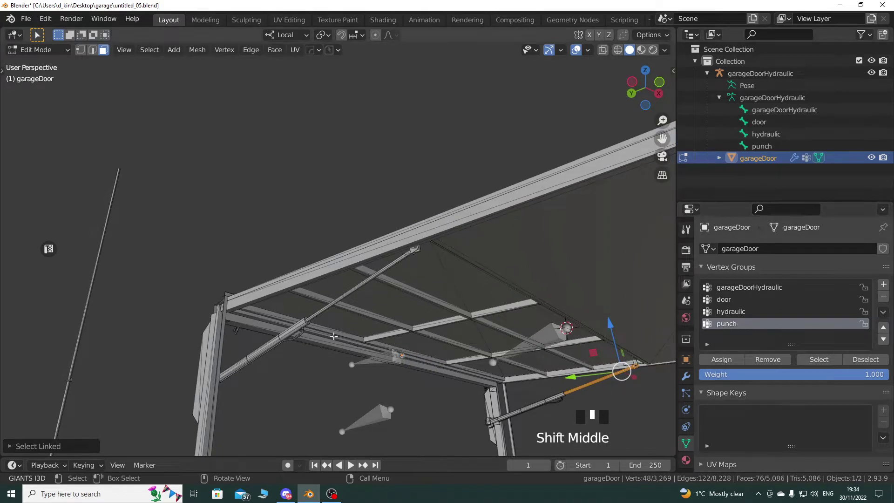
pyautogui.keyDown('shift'); pyautogui.moveTo(363, 335); pyautogui.dragTo(380, 320, button='middle'); pyautogui.keyUp('shift')
pyautogui.scroll(3, 380, 320)
pyautogui.press('l')
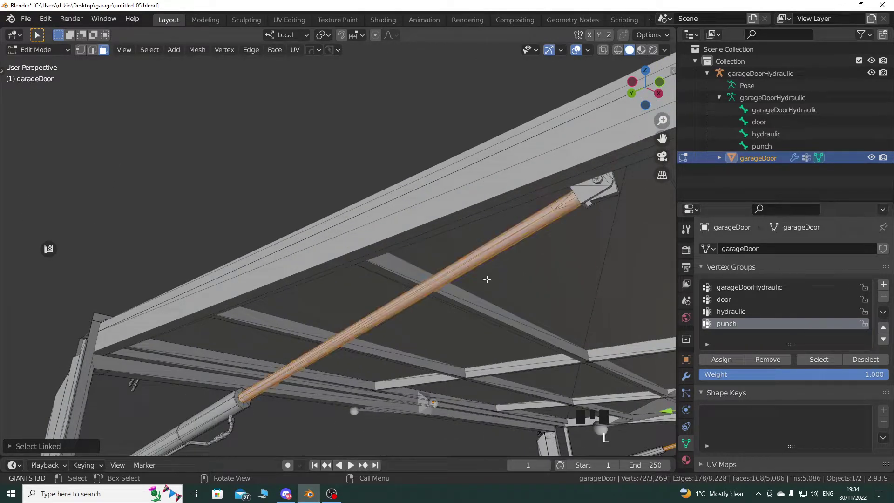
pyautogui.press('l')
pyautogui.scroll(-8, 485, 297)
pyautogui.keyDown('shift'); pyautogui.moveTo(417, 278); pyautogui.dragTo(339, 308, button='middle'); pyautogui.keyUp('shift')
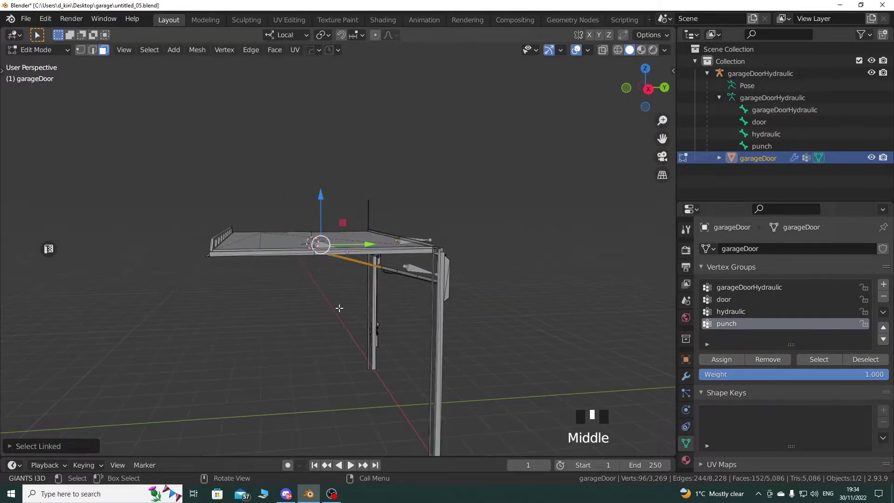
pyautogui.click(733, 359)
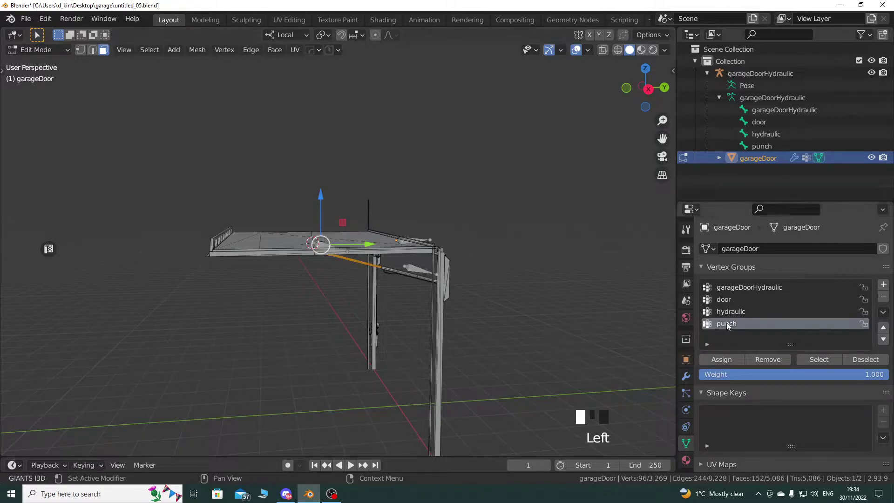
# Make the hydraulic vertex group active and add the linked geometry of one hydraulic cylinder barrel to the selection
pyautogui.click(734, 311)
pyautogui.moveTo(390, 322); pyautogui.dragTo(317, 305, button='middle')
pyautogui.scroll(3, 240, 214)
pyautogui.keyDown('shift'); pyautogui.moveTo(240, 214); pyautogui.dragTo(254, 228, button='middle'); pyautogui.keyUp('shift')
pyautogui.scroll(2, 345, 303)
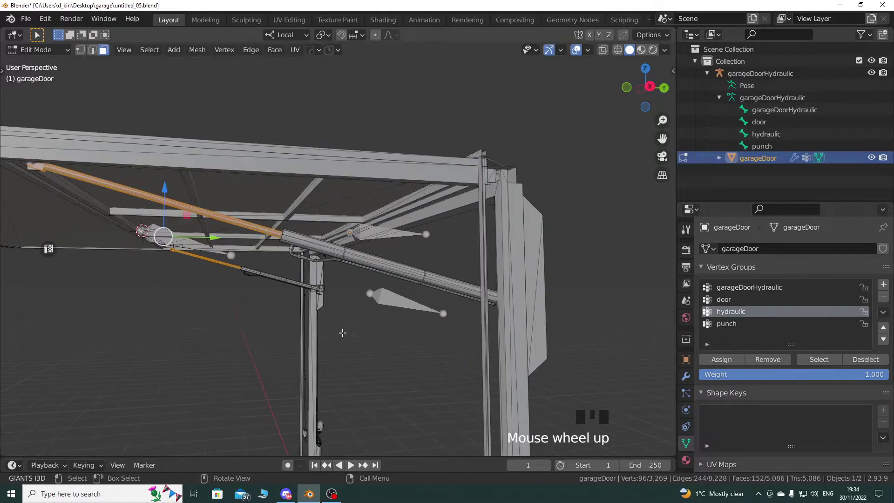
pyautogui.keyDown('shift'); pyautogui.moveTo(345, 303); pyautogui.dragTo(355, 329, button='middle'); pyautogui.keyUp('shift')
pyautogui.scroll(2, 356, 333)
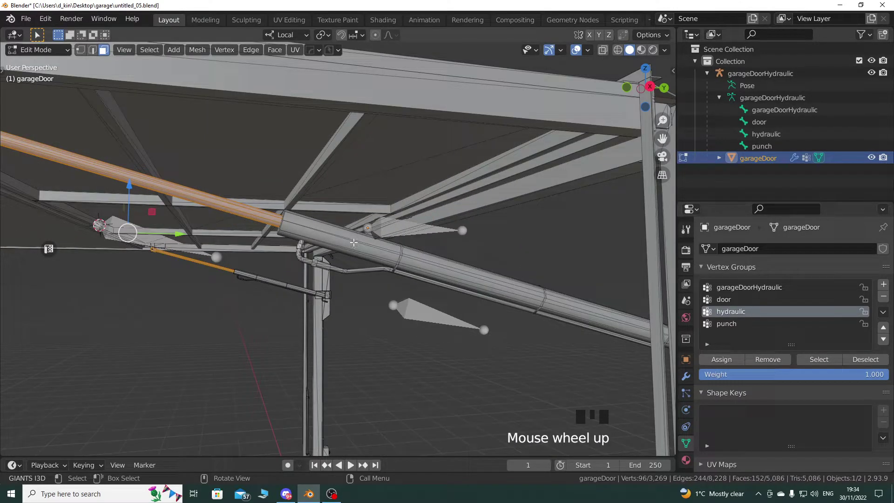
pyautogui.press('l')
pyautogui.moveTo(354, 243); pyautogui.dragTo(572, 337, button='middle')
pyautogui.scroll(3, 297, 315)
pyautogui.keyDown('shift'); pyautogui.moveTo(298, 316); pyautogui.dragTo(369, 306, button='middle'); pyautogui.keyUp('shift')
pyautogui.scroll(3, 326, 306)
pyautogui.keyDown('shift'); pyautogui.moveTo(275, 309); pyautogui.dragTo(350, 323, button='middle'); pyautogui.keyUp('shift')
pyautogui.scroll(3, 385, 314)
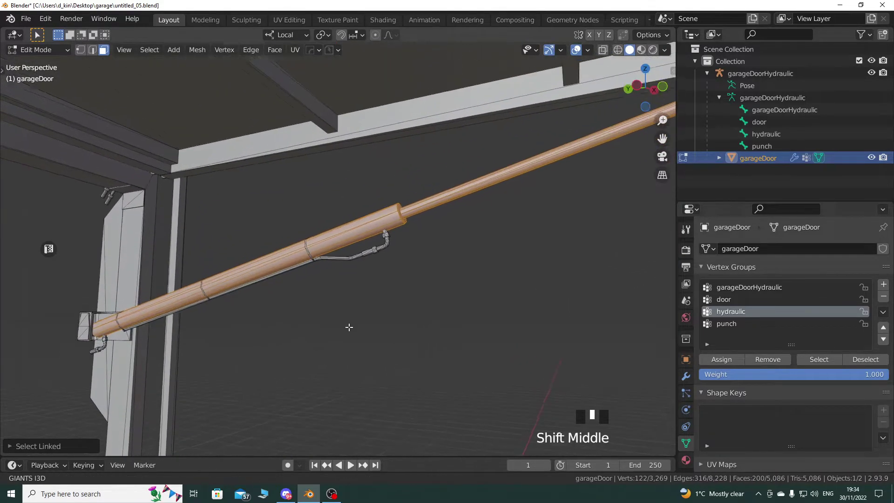
# Add the hose fittings and pipe near the rod end of that cylinder to the selection
pyautogui.scroll(8, 350, 323)
pyautogui.scroll(4, 286, 351)
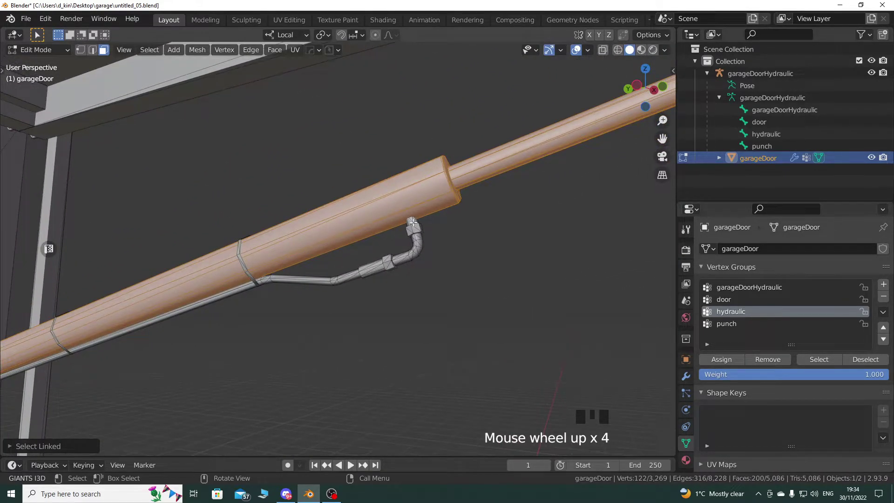
pyautogui.press('l')
pyautogui.press('l')
pyautogui.press('l')
pyautogui.press('l')
pyautogui.press('l')
pyautogui.press('l')
pyautogui.press('l')
pyautogui.press('l')
pyautogui.press('l')
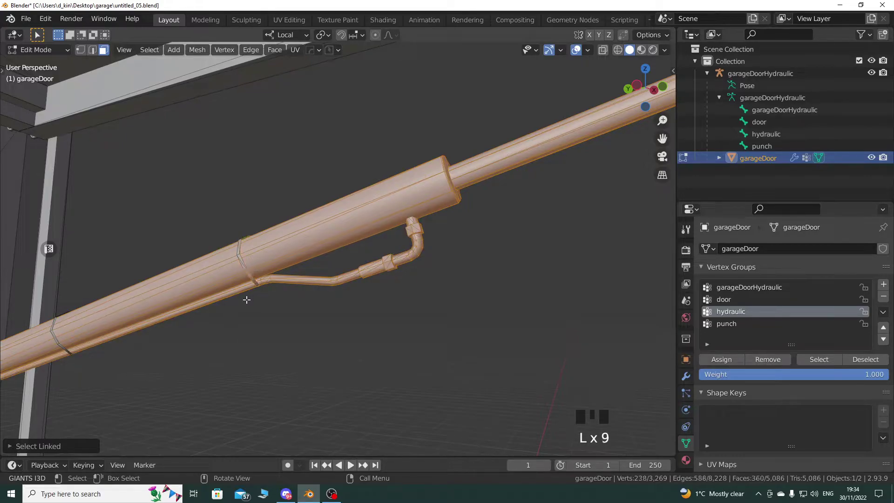
# Add the same cylinder's post-side pivot, hose fittings and pipe straps to the selection
pyautogui.scroll(-17, 242, 298)
pyautogui.keyDown('shift'); pyautogui.moveTo(238, 313); pyautogui.dragTo(378, 289, button='middle'); pyautogui.keyUp('shift')
pyautogui.scroll(4, 378, 290)
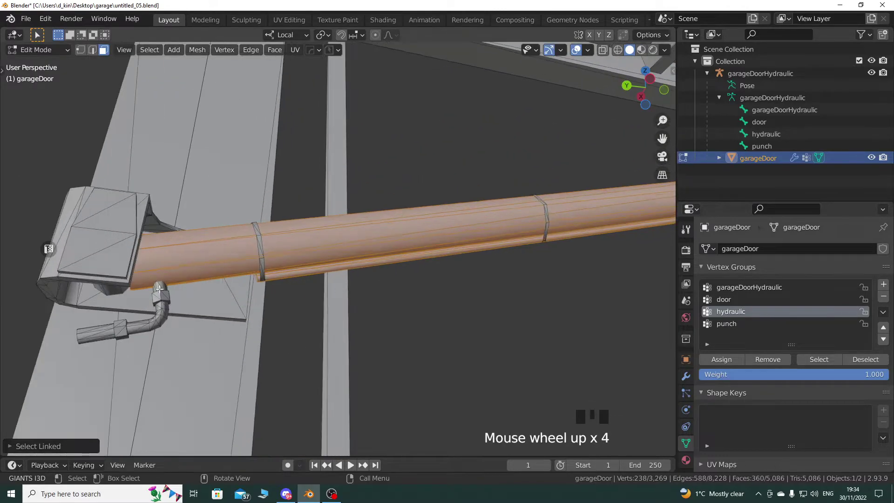
pyautogui.press('l')
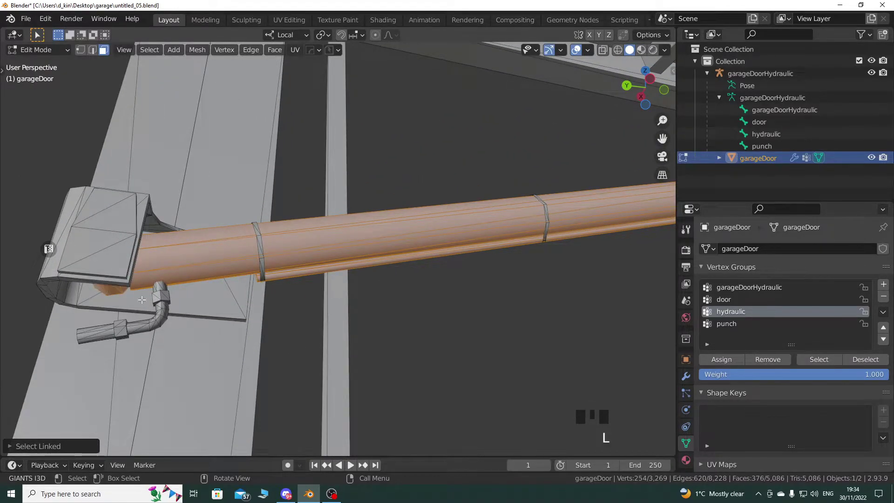
pyautogui.press('l')
pyautogui.press('l')
pyautogui.press('l')
pyautogui.press('l')
pyautogui.press('l')
pyautogui.press('l')
pyautogui.press('l')
pyautogui.press('l')
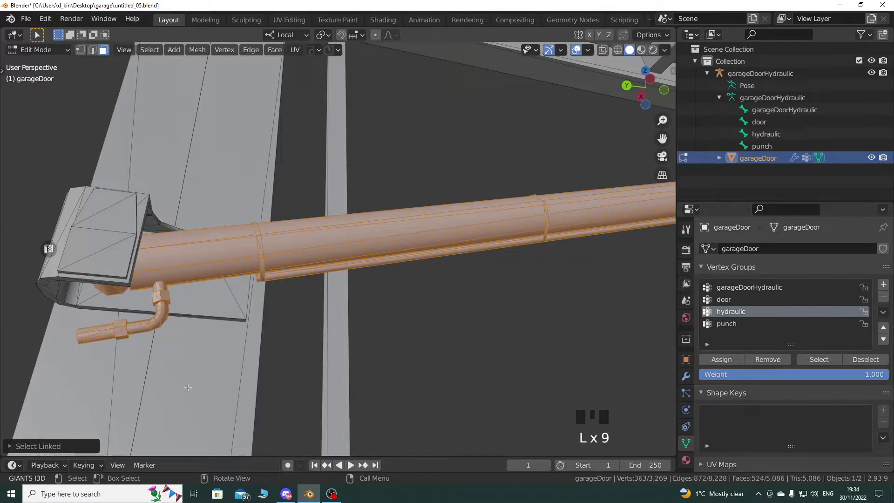
# Add the opposite cylinder's pivot, post-side hose fittings and barrel to the selection
pyautogui.scroll(-5, 273, 365)
pyautogui.moveTo(273, 365); pyautogui.dragTo(372, 288, button='middle')
pyautogui.scroll(-4, 291, 284)
pyautogui.scroll(4, 342, 280)
pyautogui.scroll(3, 371, 287)
pyautogui.press('l')
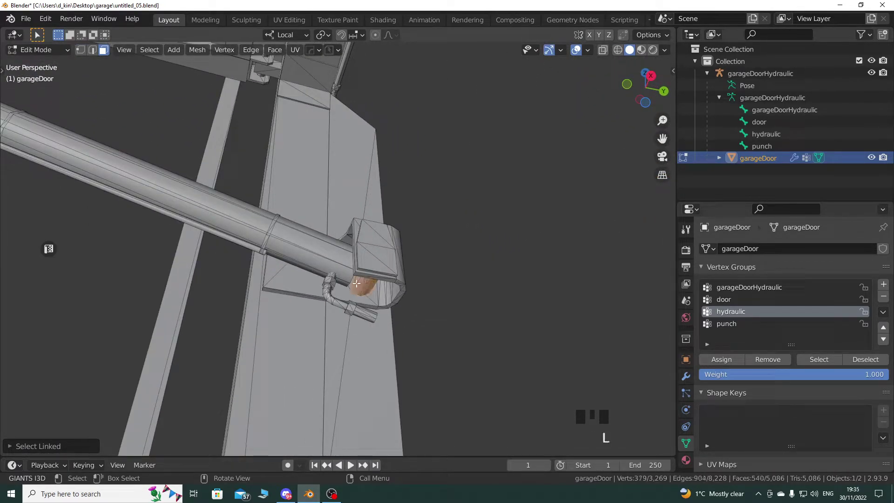
pyautogui.press('l')
pyautogui.press('l')
pyautogui.press('l')
pyautogui.press('l')
pyautogui.press('l')
pyautogui.press('l')
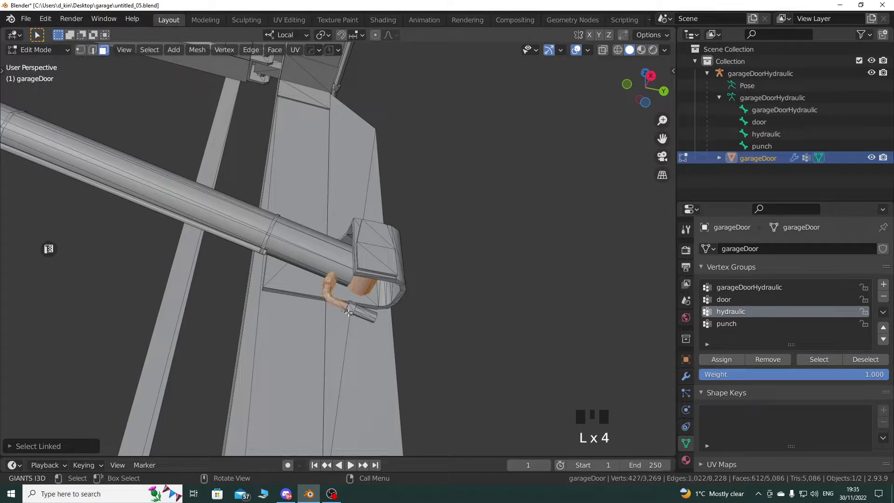
pyautogui.press('l')
pyautogui.press('l')
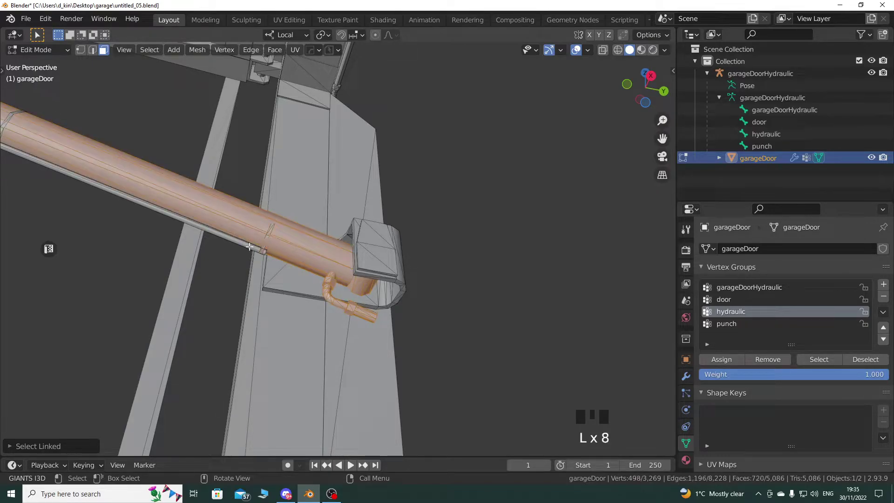
# Add the opposite cylinder's remaining pipe, straps and rod-end hose fittings to the selection
pyautogui.scroll(-2, 269, 238)
pyautogui.keyDown('shift'); pyautogui.moveTo(269, 238); pyautogui.dragTo(330, 278, button='middle'); pyautogui.keyUp('shift')
pyautogui.scroll(3, 330, 279)
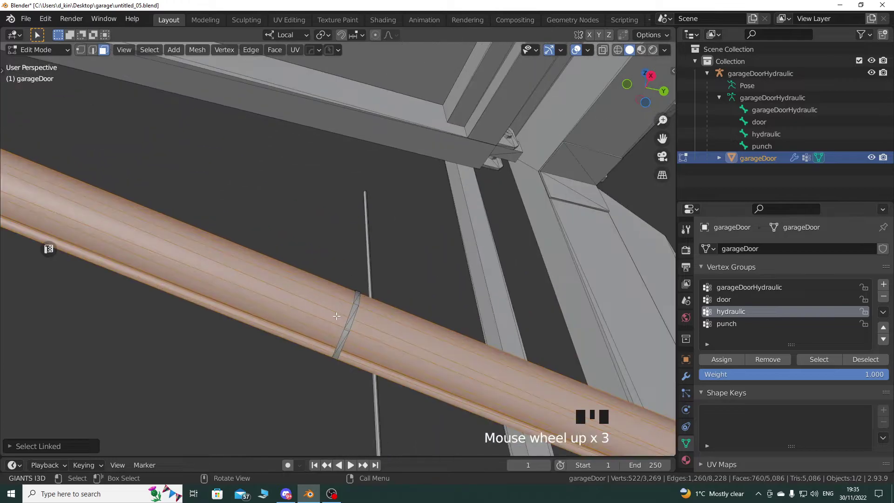
pyautogui.scroll(-3, 349, 320)
pyautogui.keyDown('shift'); pyautogui.moveTo(349, 319); pyautogui.dragTo(369, 310, button='middle'); pyautogui.keyUp('shift')
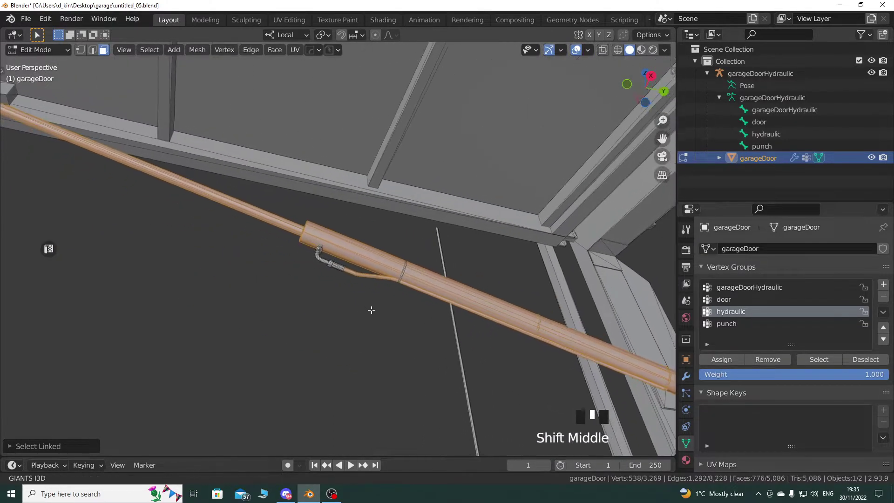
pyautogui.scroll(3, 523, 354)
pyautogui.press('l')
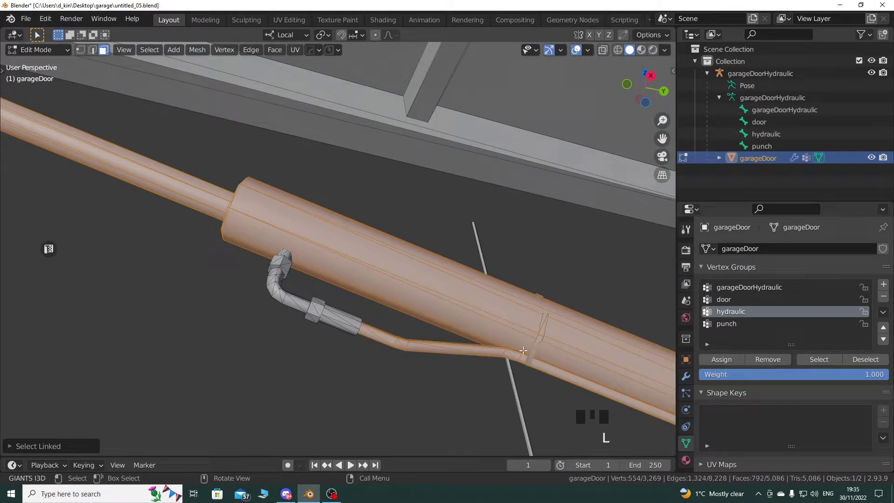
pyautogui.press('l')
pyautogui.press('l')
pyautogui.press('l')
pyautogui.press('l')
pyautogui.press('l')
# Check both selected cylinder assemblies and assign them to the hydraulic vertex group
pyautogui.scroll(-4, 282, 254)
pyautogui.scroll(3, 229, 202)
pyautogui.keyDown('shift'); pyautogui.moveTo(228, 202); pyautogui.dragTo(270, 260, button='middle'); pyautogui.keyUp('shift')
pyautogui.keyDown('shift'); pyautogui.scroll(-2, 521, 296); pyautogui.keyUp('shift')
pyautogui.scroll(-10, 468, 288)
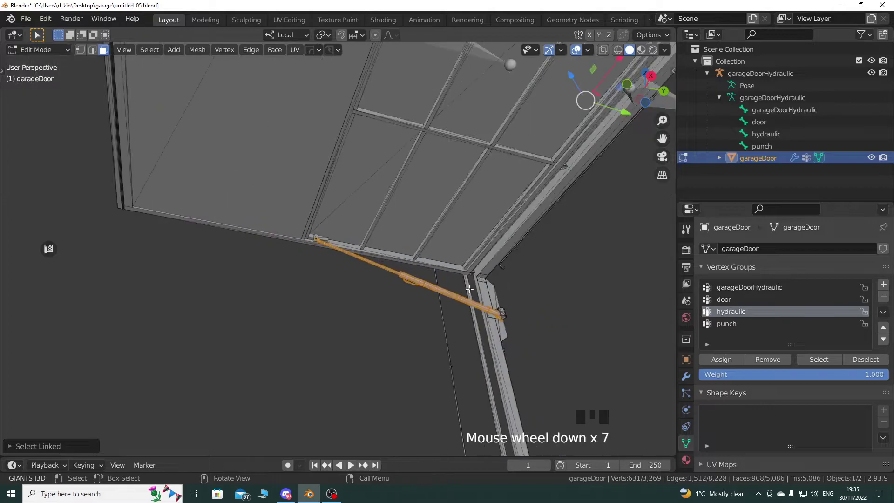
pyautogui.keyDown('shift'); pyautogui.moveTo(469, 288); pyautogui.dragTo(393, 295, button='middle'); pyautogui.keyUp('shift')
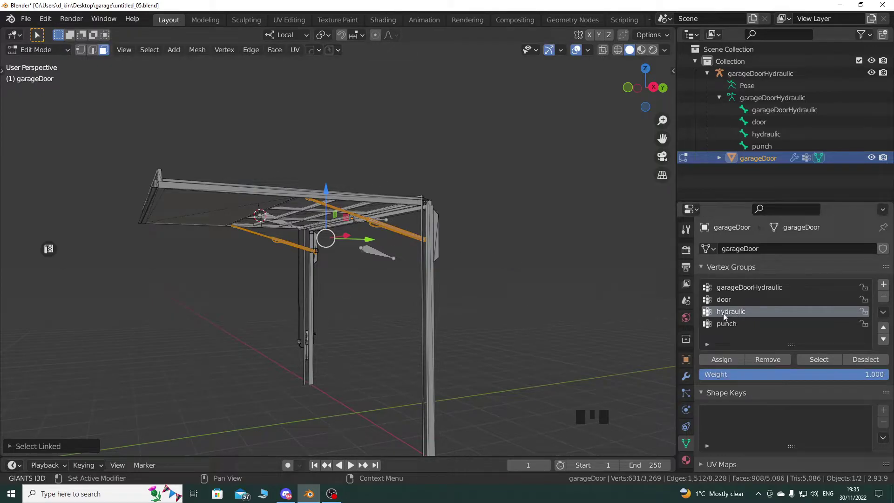
pyautogui.click(721, 359)
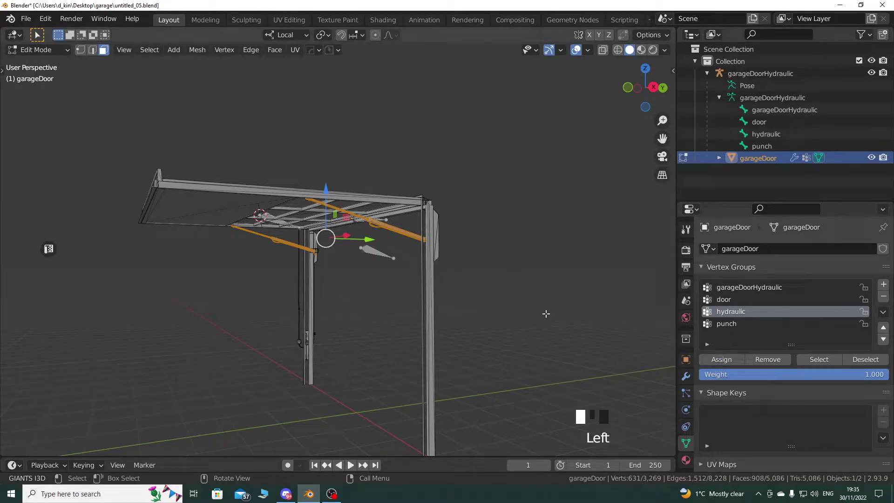
# Make the door vertex group active, clear the selection and select the linked geometry of the main door panel
pyautogui.click(724, 299)
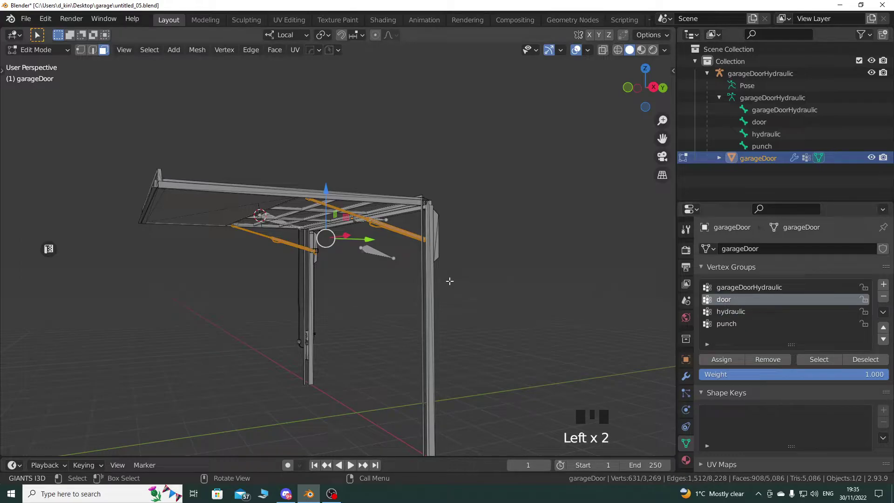
pyautogui.press('a')
pyautogui.press('a')
pyautogui.press('a')
pyautogui.moveTo(449, 280); pyautogui.dragTo(332, 298, button='middle')
pyautogui.scroll(3, 322, 329)
pyautogui.scroll(1, 333, 298)
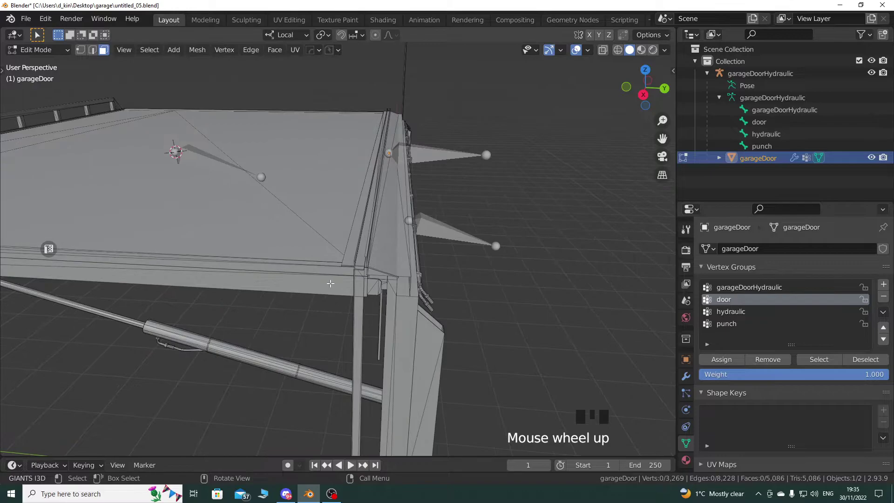
pyautogui.press('l')
pyautogui.press('l')
pyautogui.press('l')
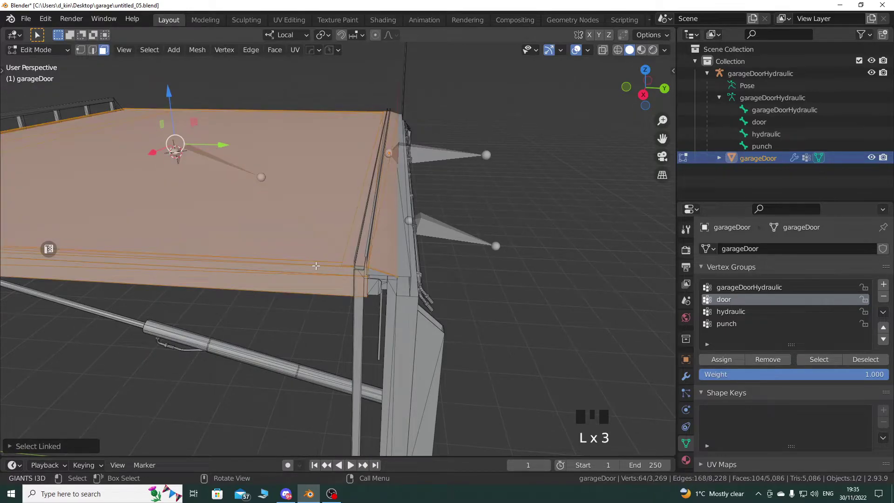
# Add the linked parts along the door's hinge edge to the selection
pyautogui.moveTo(319, 275); pyautogui.dragTo(381, 279, button='middle')
pyautogui.scroll(4, 331, 281)
pyautogui.press('l')
pyautogui.press('l')
pyautogui.press('l')
pyautogui.press('l')
pyautogui.scroll(-6, 368, 233)
pyautogui.keyDown('shift'); pyautogui.moveTo(379, 221); pyautogui.dragTo(381, 287, button='middle'); pyautogui.keyUp('shift')
pyautogui.press('l')
pyautogui.press('l')
pyautogui.press('l')
pyautogui.press('l')
# Add the remaining door-side hinge brackets and pins to the selection
pyautogui.scroll(-4, 361, 195)
pyautogui.scroll(4, 307, 223)
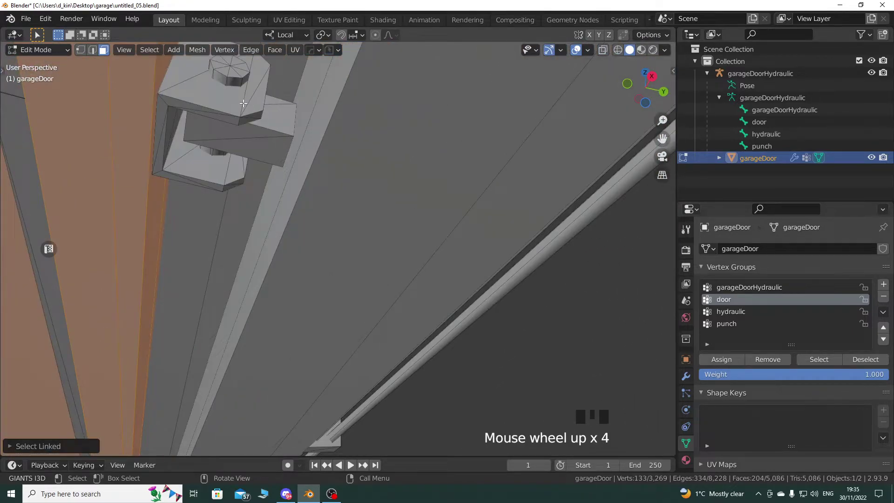
pyautogui.scroll(-3, 296, 207)
pyautogui.moveTo(296, 207); pyautogui.dragTo(305, 214, button='middle')
pyautogui.moveTo(319, 257); pyautogui.dragTo(294, 268, button='middle')
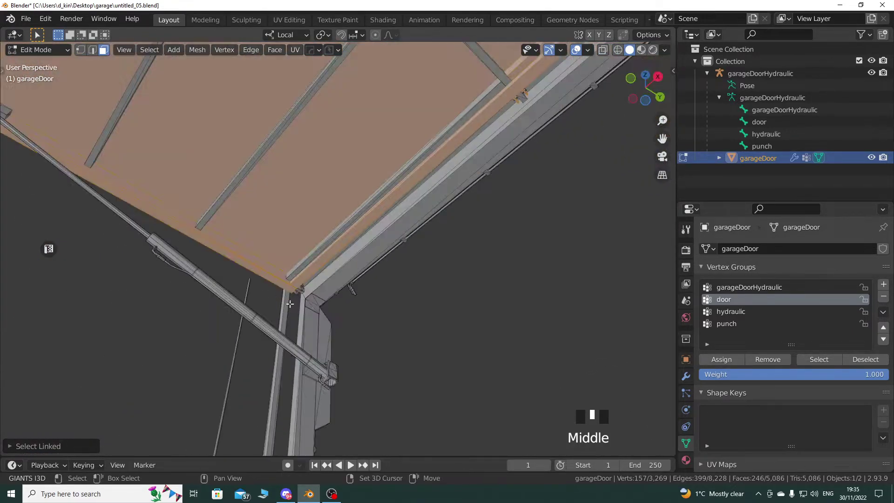
pyautogui.scroll(3, 291, 270)
pyautogui.scroll(2, 277, 265)
pyautogui.press('l')
pyautogui.scroll(-3, 255, 206)
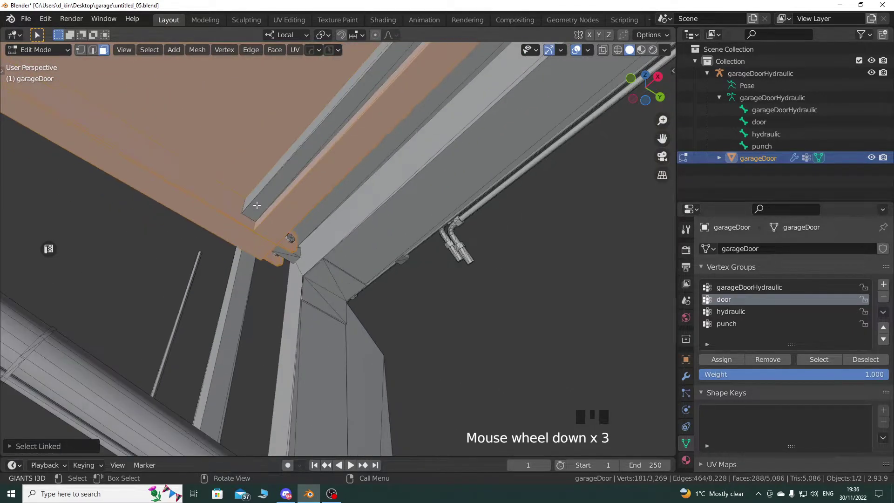
# Add the lengthwise and crosswise brace bars on the door's underside to the selection
pyautogui.scroll(-4, 295, 194)
pyautogui.keyDown('shift'); pyautogui.moveTo(295, 194); pyautogui.dragTo(300, 226, button='middle'); pyautogui.keyUp('shift')
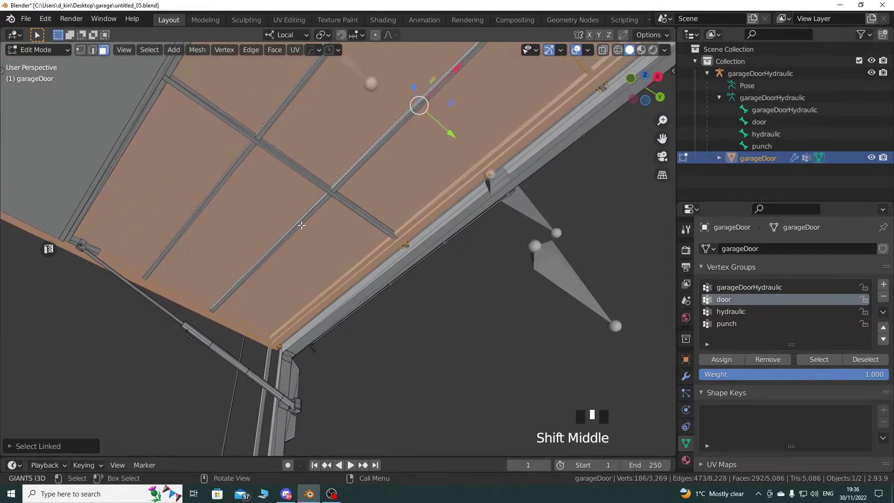
pyautogui.press('l')
pyautogui.press('l')
pyautogui.press('l')
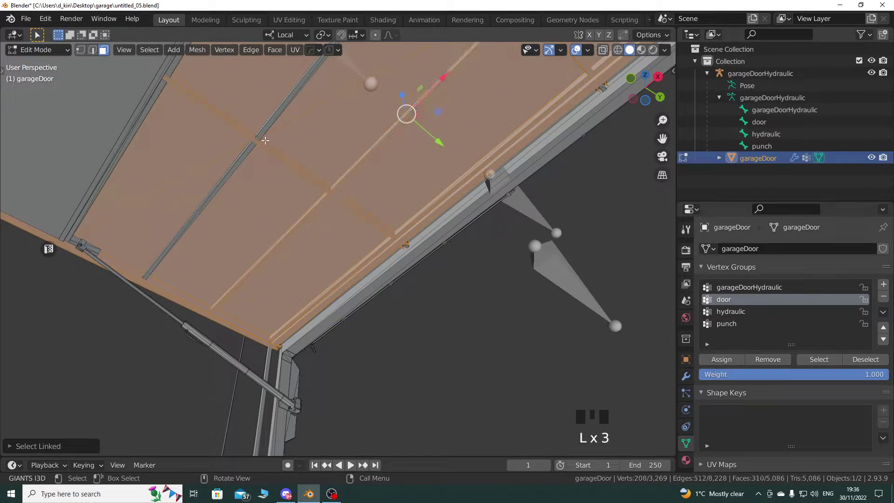
pyautogui.press('l')
pyautogui.scroll(-4, 279, 153)
pyautogui.keyDown('shift'); pyautogui.moveTo(280, 154); pyautogui.dragTo(369, 298, button='middle'); pyautogui.keyUp('shift')
pyautogui.scroll(2, 350, 208)
pyautogui.press('l')
pyautogui.press('l')
# Add the linked bracket, pin and mounting plate parts at the door end of the near punch to the selection
pyautogui.scroll(4, 288, 279)
pyautogui.scroll(3, 323, 295)
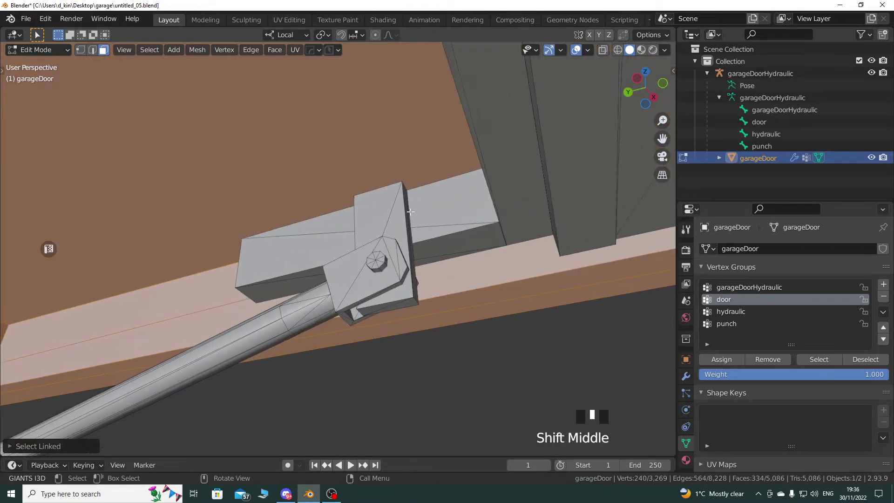
pyautogui.press('l')
pyautogui.press('l')
pyautogui.press('l')
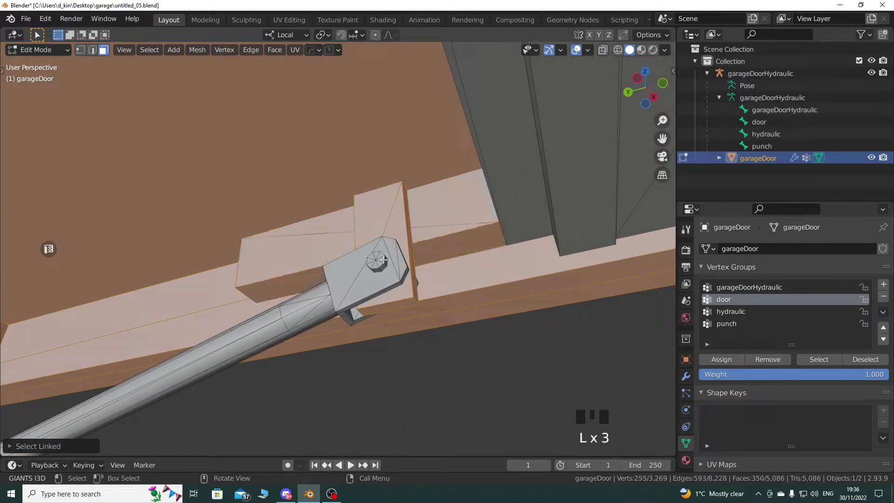
pyautogui.press('l')
pyautogui.press('l')
pyautogui.press('l')
pyautogui.scroll(-8, 473, 240)
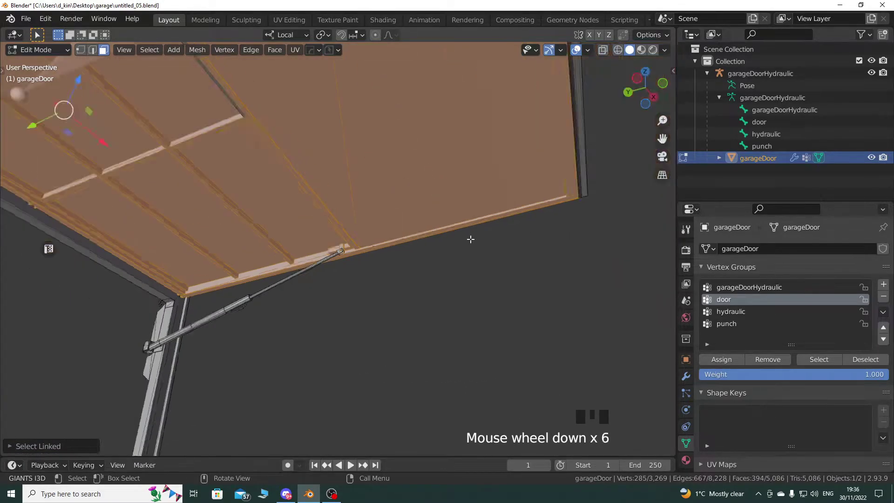
# Add the unselected trim strips along the door's side edges to the selection
pyautogui.keyDown('shift'); pyautogui.moveTo(291, 252); pyautogui.dragTo(399, 316, button='middle'); pyautogui.keyUp('shift')
pyautogui.scroll(2, 416, 253)
pyautogui.scroll(3, 337, 281)
pyautogui.press('l')
pyautogui.scroll(3, 399, 316)
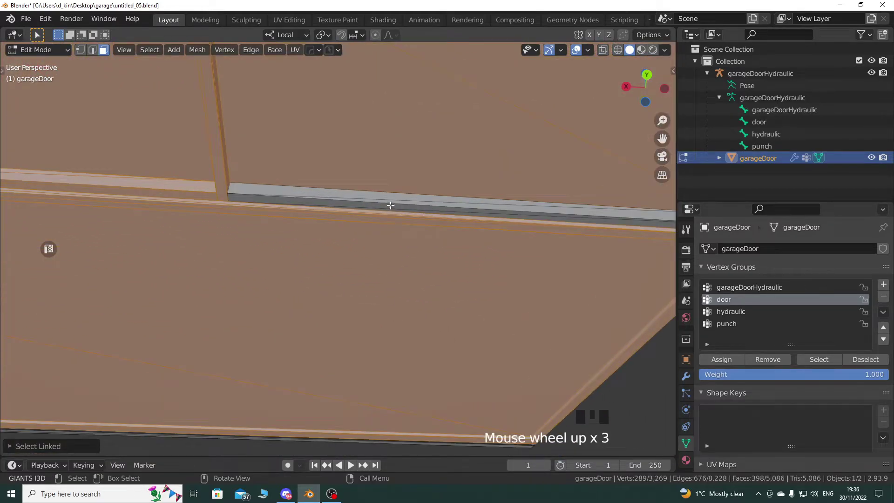
pyautogui.press('l')
# Add the linked mounting bracket parts at the opposite punch's door end to the selection
pyautogui.scroll(-2, 493, 291)
pyautogui.moveTo(493, 291); pyautogui.dragTo(465, 279, button='middle')
pyautogui.keyDown('shift'); pyautogui.moveTo(466, 279); pyautogui.dragTo(355, 265, button='middle'); pyautogui.keyUp('shift')
pyautogui.scroll(4, 356, 265)
pyautogui.press('l')
pyautogui.press('l')
pyautogui.scroll(-7, 321, 279)
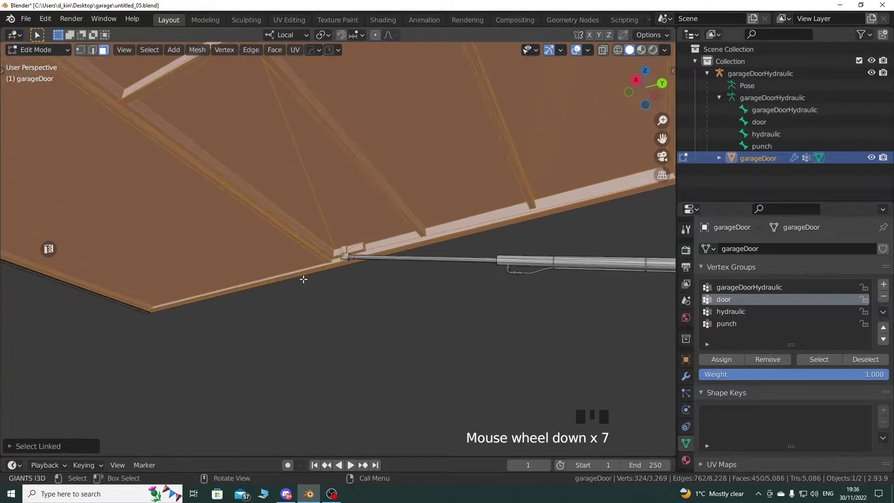
# Add the upright railing parts at the door's free end to the selection in wireframe side view and restore solid shading
pyautogui.press('KP_3')
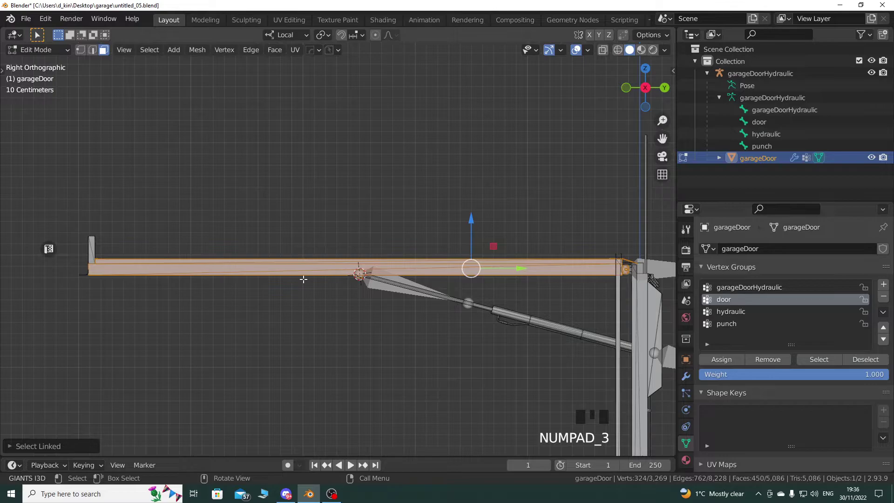
pyautogui.scroll(-2, 311, 283)
pyautogui.keyDown('shift'); pyautogui.moveTo(328, 353); pyautogui.dragTo(403, 327, button='middle'); pyautogui.keyUp('shift')
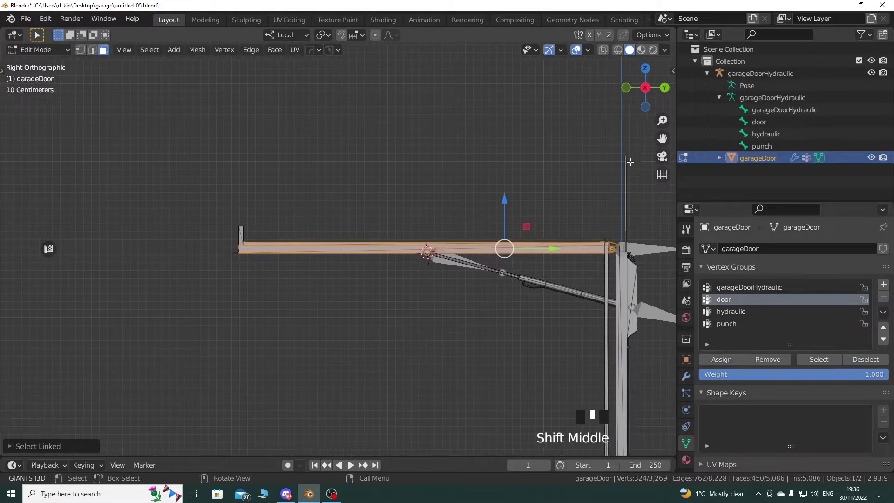
pyautogui.click(617, 50)
pyautogui.keyDown('shift'); pyautogui.moveTo(127, 142); pyautogui.dragTo(389, 325); pyautogui.keyUp('shift')
pyautogui.click(631, 56)
pyautogui.hotkey('ctrl', 'z')
pyautogui.click(629, 50)
pyautogui.moveTo(456, 289)
pyautogui.mouseDown(button='middle')
pyautogui.moveTo(485, 303)
pyautogui.moveTo(299, 253)
pyautogui.moveTo(339, 258)
pyautogui.moveTo(388, 287)
pyautogui.mouseUp(button='middle')
pyautogui.scroll(-1, 388, 287)
# Move the selected door parts away from the frame to check for missed parts, and undo the move
pyautogui.press('g')
pyautogui.click(245, 243)
pyautogui.keyDown('shift'); pyautogui.moveTo(245, 243); pyautogui.dragTo(294, 331, button='middle'); pyautogui.keyUp('shift')
pyautogui.scroll(3, 360, 328)
pyautogui.keyDown('shift'); pyautogui.moveTo(293, 331); pyautogui.dragTo(387, 326, button='middle'); pyautogui.keyUp('shift')
pyautogui.scroll(1, 306, 337)
pyautogui.scroll(1, 305, 338)
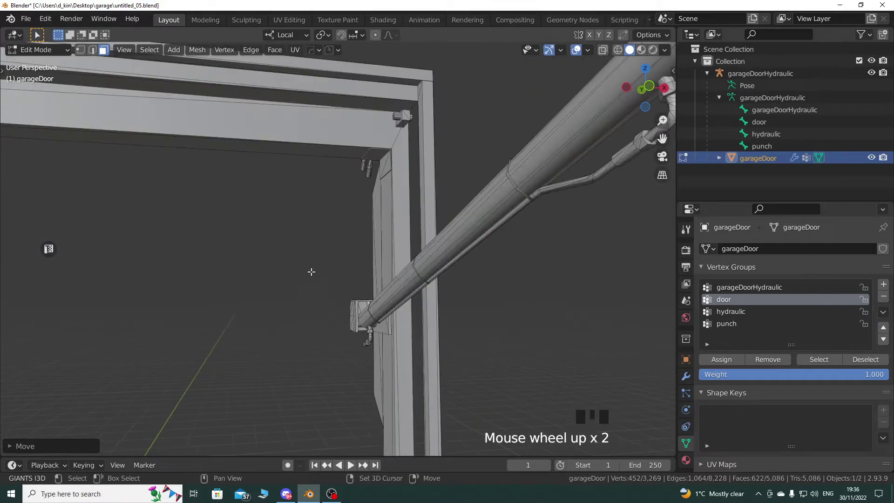
pyautogui.keyDown('shift'); pyautogui.moveTo(309, 274); pyautogui.dragTo(495, 305, button='middle'); pyautogui.keyUp('shift')
pyautogui.keyDown('shift'); pyautogui.moveTo(198, 209); pyautogui.dragTo(467, 221, button='middle'); pyautogui.keyUp('shift')
pyautogui.scroll(-6, 414, 265)
pyautogui.moveTo(414, 266); pyautogui.dragTo(316, 301, button='middle')
pyautogui.hotkey('ctrl', 'z')
# Assign the selected door parts to the door vertex group with a weight of 1.000
pyautogui.scroll(-4, 311, 298)
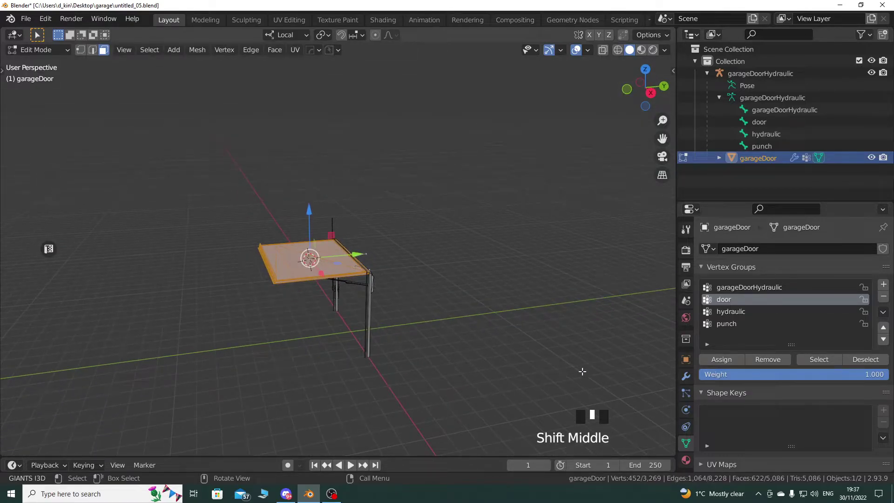
pyautogui.click(726, 360)
pyautogui.scroll(3, 397, 337)
pyautogui.moveTo(397, 337)
pyautogui.keyDown('shift'); pyautogui.mouseDown(button='middle')
pyautogui.moveTo(386, 309)
pyautogui.moveTo(394, 326)
pyautogui.mouseUp(button='middle'); pyautogui.keyUp('shift')
pyautogui.keyDown('shift'); pyautogui.moveTo(394, 326); pyautogui.dragTo(396, 334, button='middle'); pyautogui.keyUp('shift')
# Add the hydraulic and punch vertex groups' geometry to the door selection and invert it to get the frame parts
pyautogui.click(731, 312)
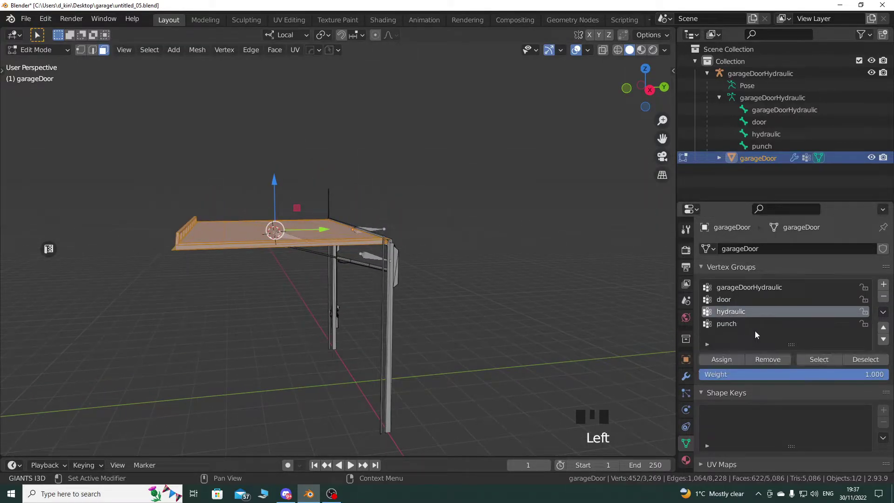
pyautogui.click(813, 361)
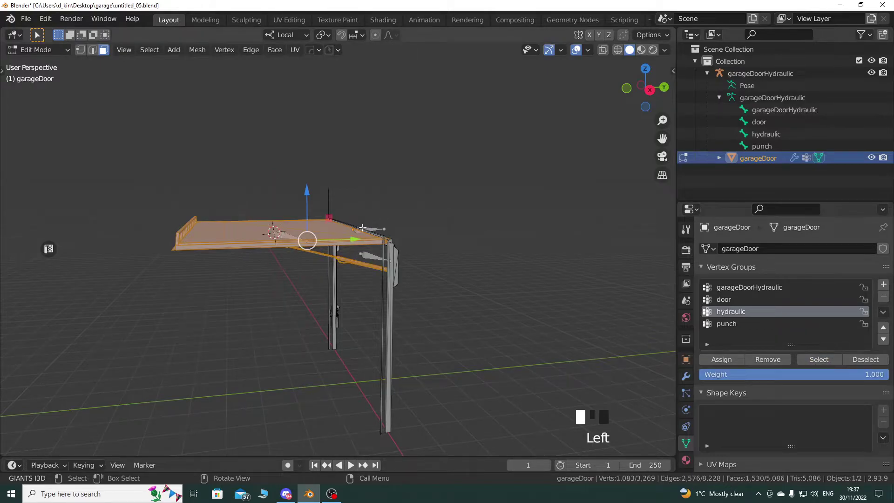
pyautogui.click(729, 325)
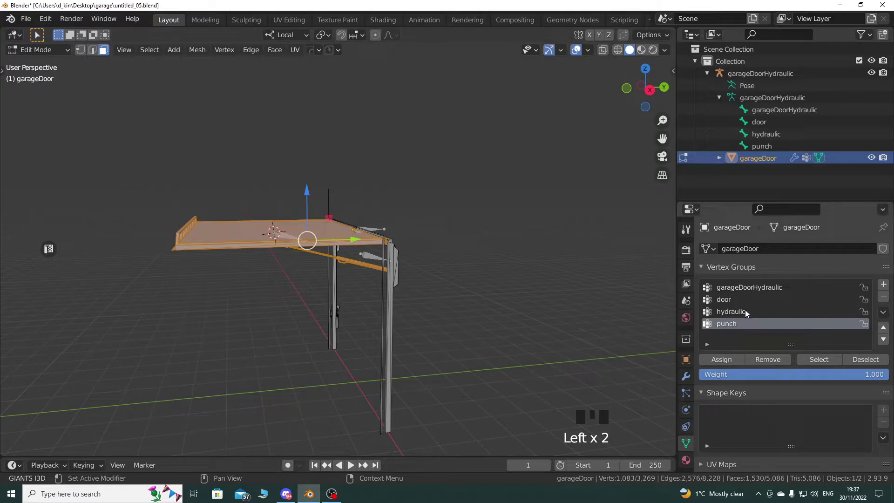
pyautogui.click(816, 360)
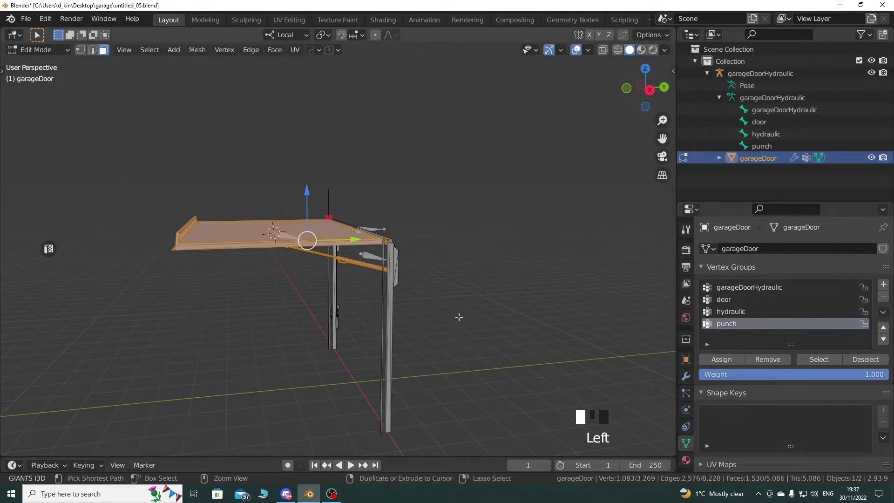
pyautogui.hotkey('ctrl', 'i')
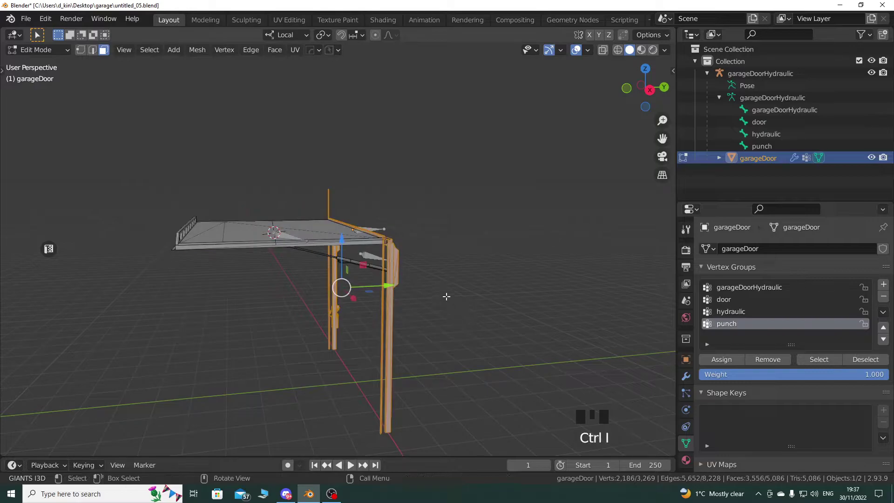
# Assign the selected frame parts to the garageDoorHydraulic vertex group with a weight of 1.000
pyautogui.click(742, 287)
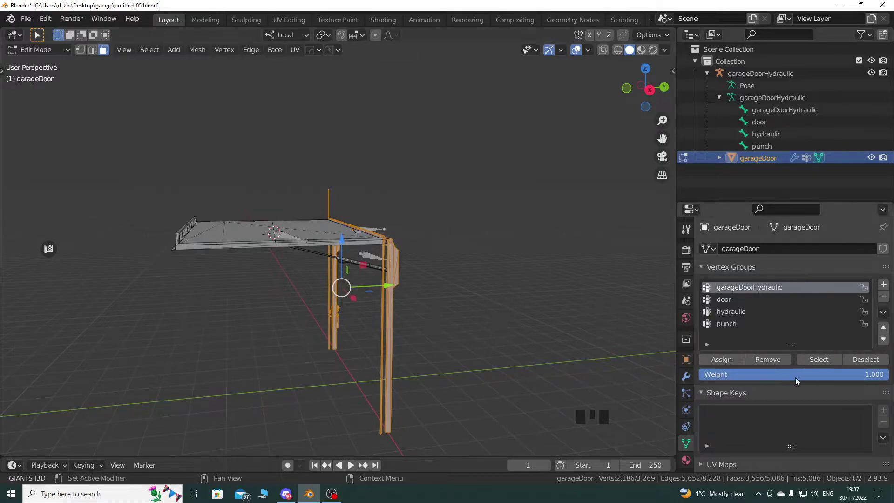
pyautogui.click(733, 359)
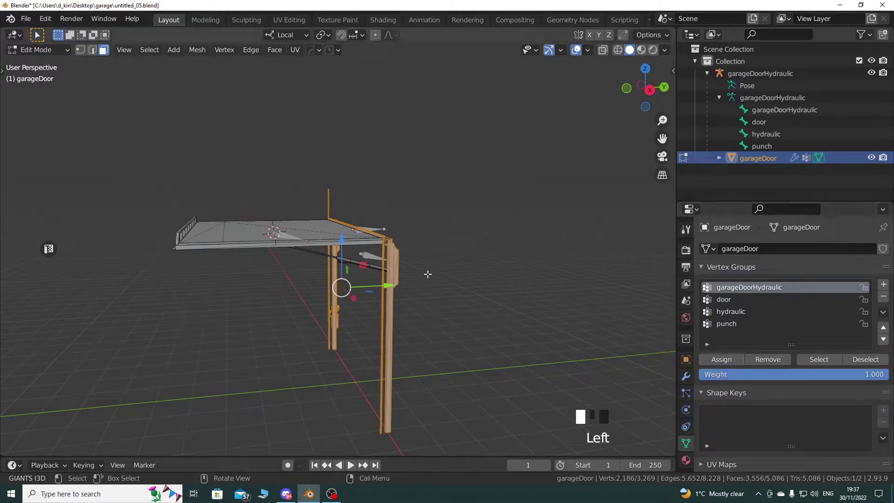
pyautogui.moveTo(439, 284); pyautogui.dragTo(385, 297, button='middle')
pyautogui.scroll(2, 385, 297)
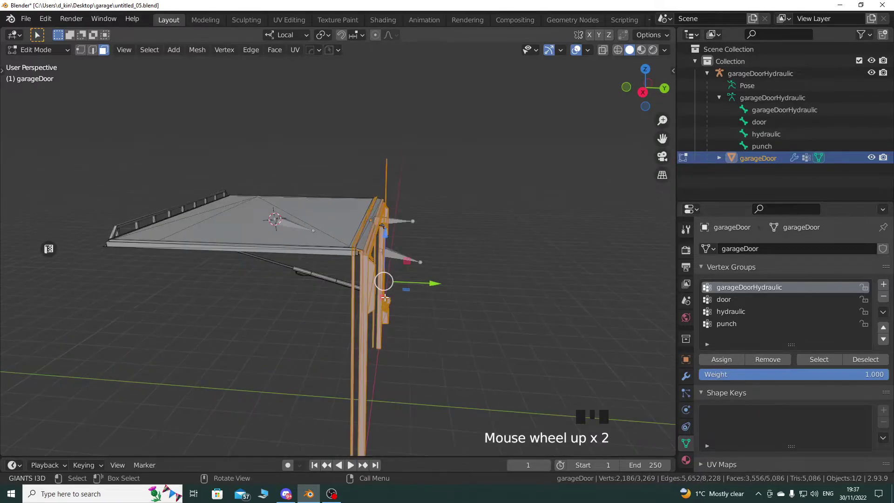
# Check the weights of the garageDoorHydraulic, door, hydraulic and punch groups in Weight Paint mode, and return to Object Mode
pyautogui.click(43, 50)
pyautogui.click(37, 62)
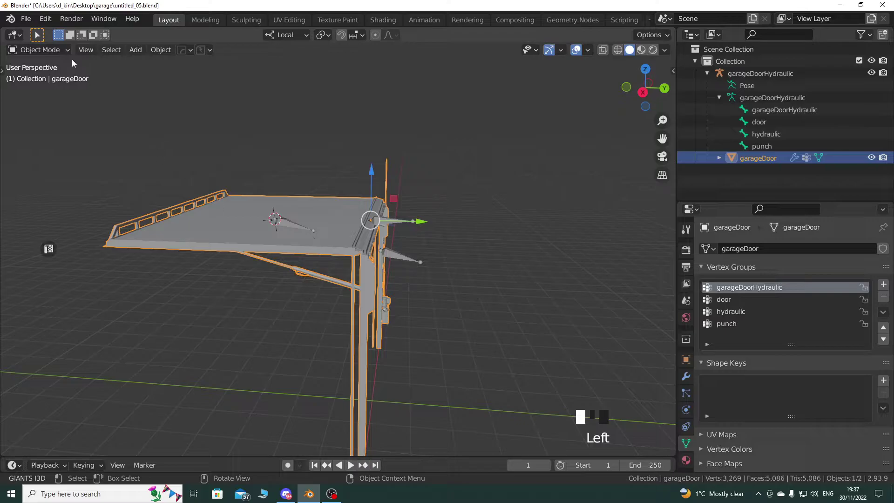
pyautogui.click(55, 49)
pyautogui.click(55, 115)
pyautogui.moveTo(296, 248)
pyautogui.mouseDown(button='middle')
pyautogui.moveTo(298, 237)
pyautogui.moveTo(270, 216)
pyautogui.moveTo(355, 293)
pyautogui.mouseUp(button='middle')
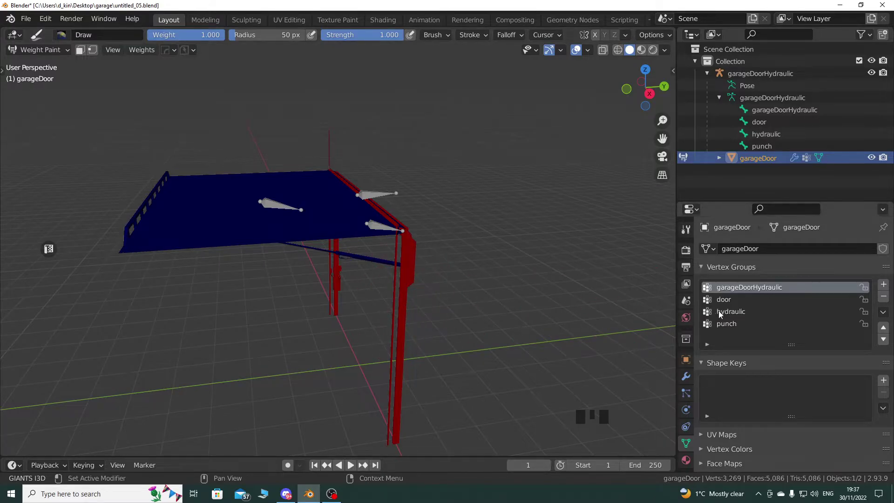
pyautogui.click(724, 301)
pyautogui.click(732, 311)
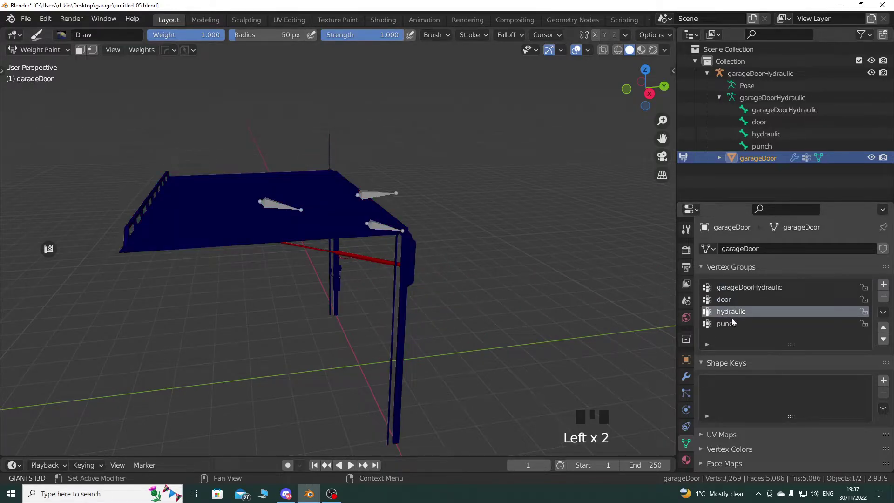
pyautogui.click(732, 323)
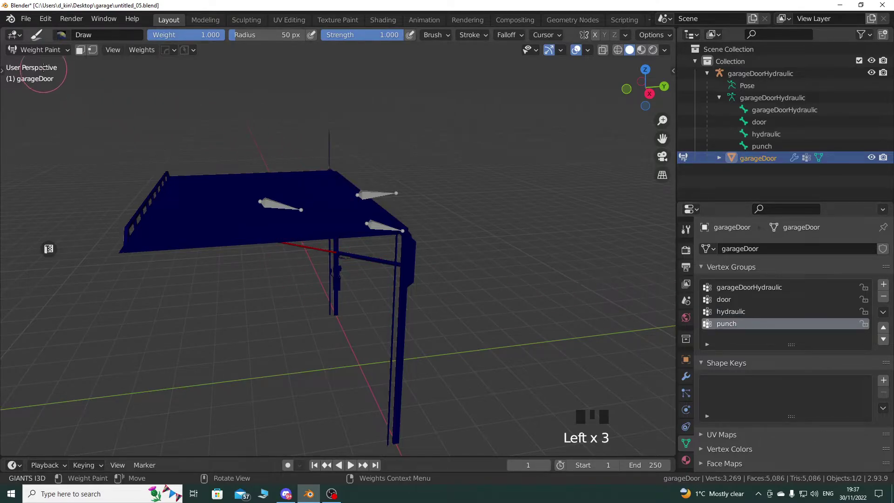
pyautogui.click(48, 50)
pyautogui.click(47, 65)
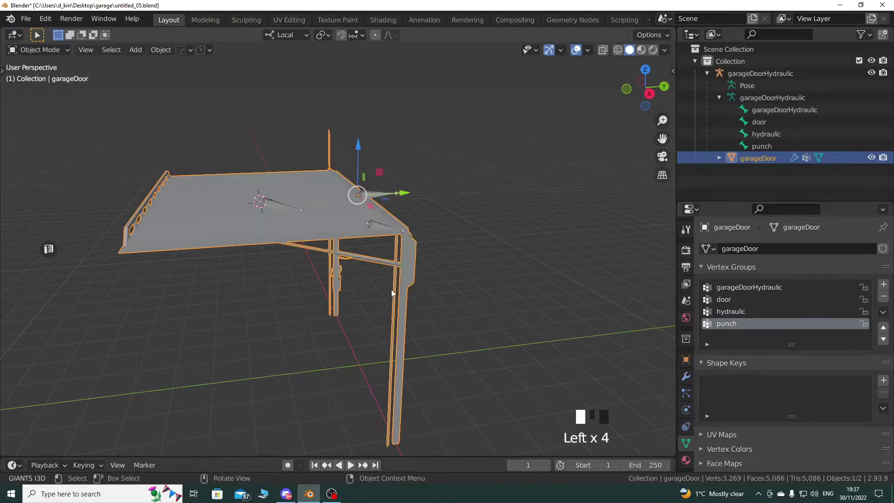
# Select the garageDoorHydraulic armature and switch it to Pose Mode
pyautogui.keyDown('shift'); pyautogui.moveTo(459, 338); pyautogui.dragTo(442, 342, button='middle'); pyautogui.keyUp('shift')
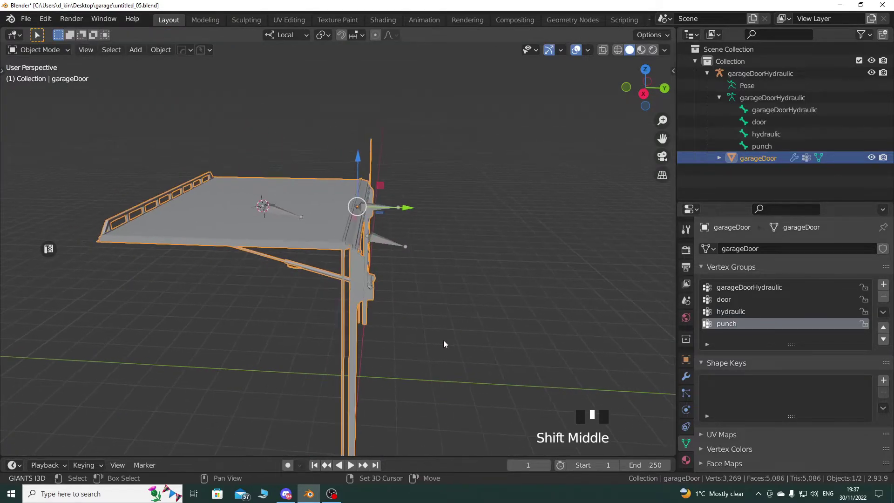
pyautogui.click(275, 211)
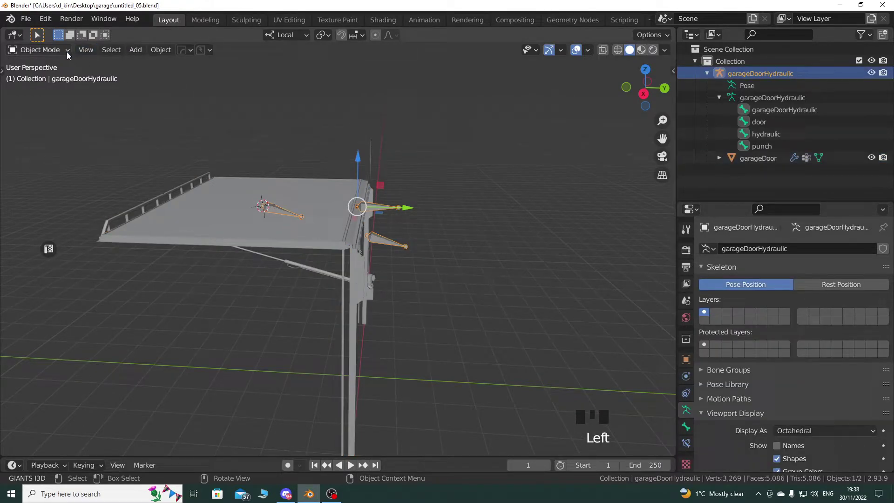
pyautogui.click(39, 50)
pyautogui.click(42, 90)
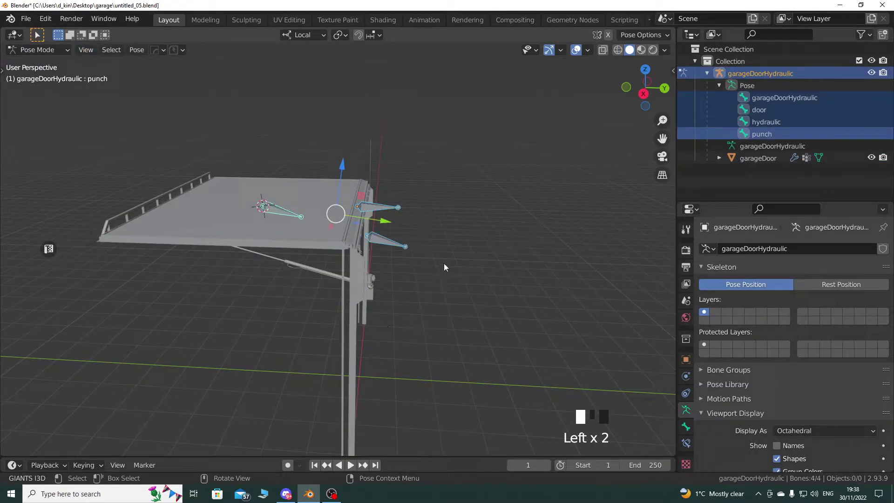
# Test moving and rotating the garageDoorHydraulic root bone, cancelling both transforms
pyautogui.click(770, 98)
pyautogui.moveTo(442, 290); pyautogui.dragTo(399, 280, button='middle')
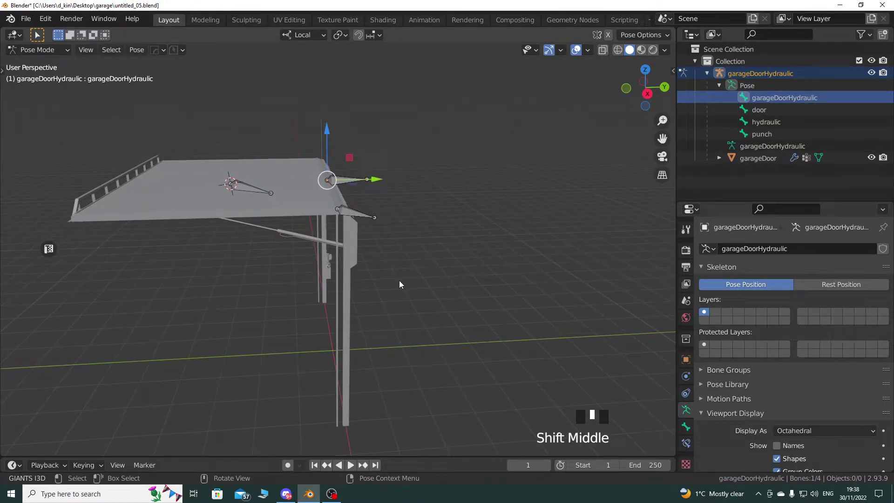
pyautogui.press('g')
pyautogui.rightClick(468, 235)
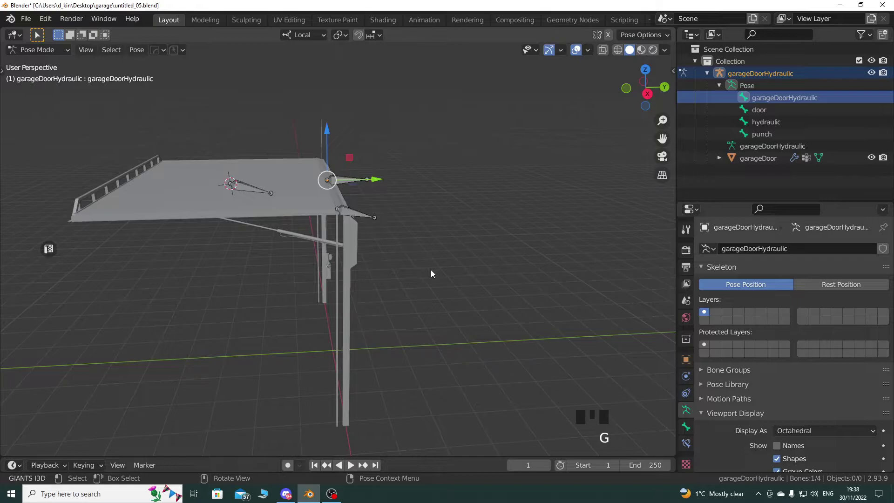
pyautogui.press('r')
pyautogui.rightClick(346, 305)
pyautogui.keyDown('shift'); pyautogui.moveTo(376, 292); pyautogui.dragTo(356, 253, button='middle'); pyautogui.keyUp('shift')
# Test the door bone by rotating it about its local X axis, and return it to its original pose
pyautogui.click(759, 110)
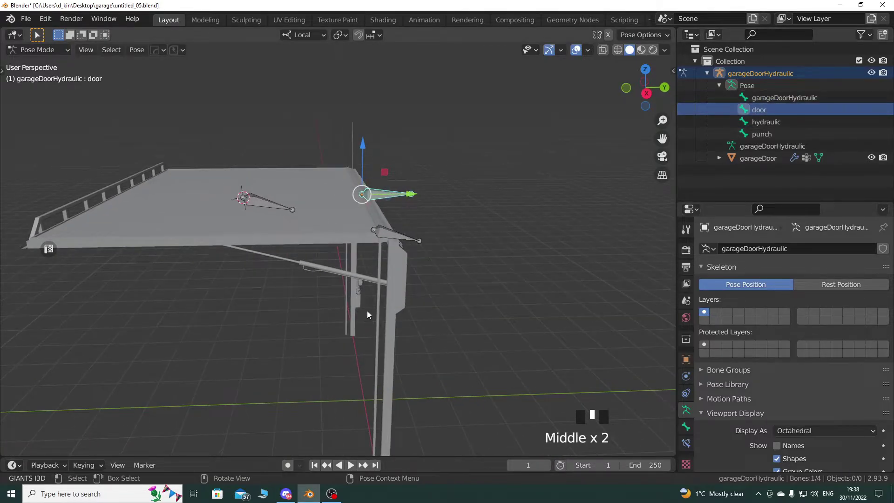
pyautogui.keyDown('shift'); pyautogui.moveTo(361, 309); pyautogui.dragTo(401, 296, button='middle'); pyautogui.keyUp('shift')
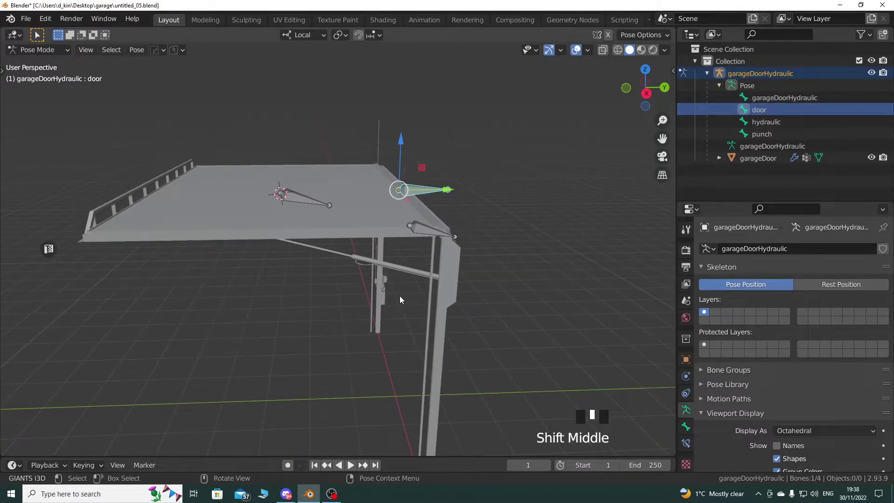
pyautogui.press('r')
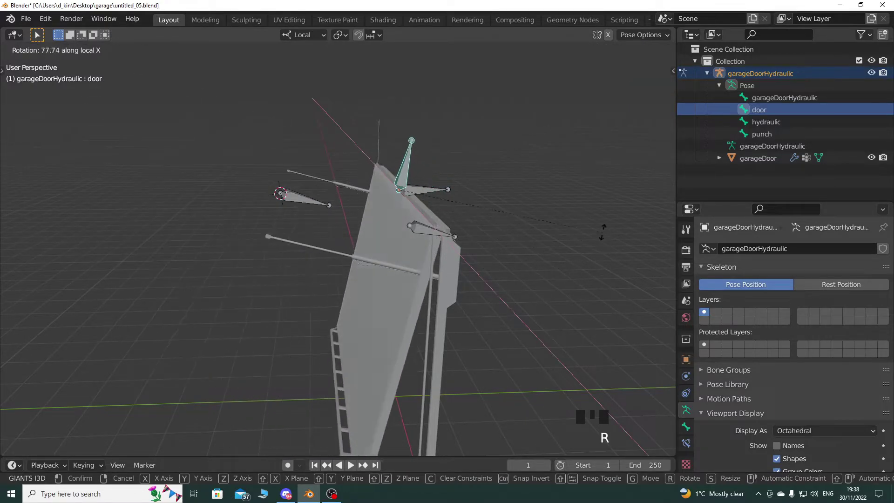
pyautogui.click(461, 257)
# Test the hydraulic bone by rotating it about its local X axis, and return it to its original pose
pyautogui.click(433, 231)
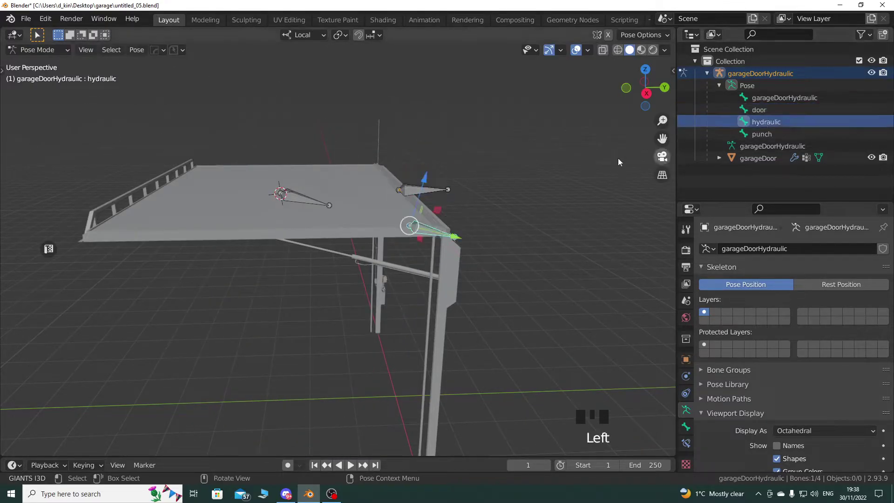
pyautogui.press('r')
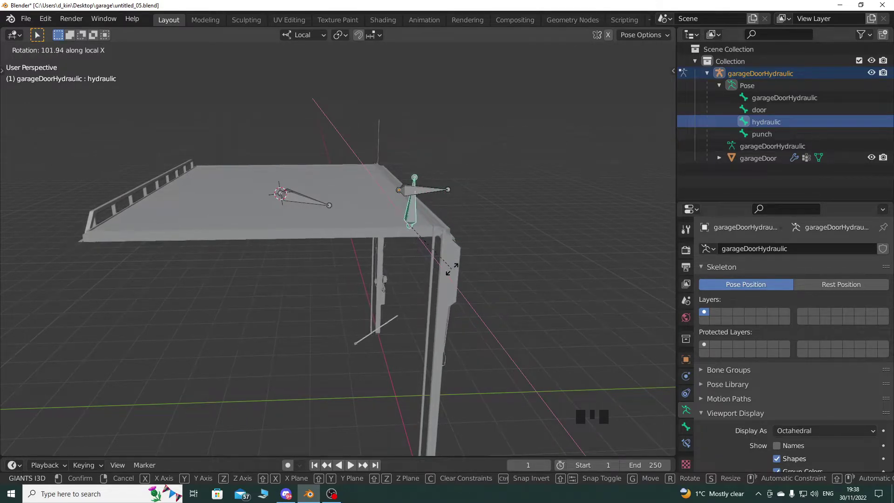
pyautogui.click(418, 273)
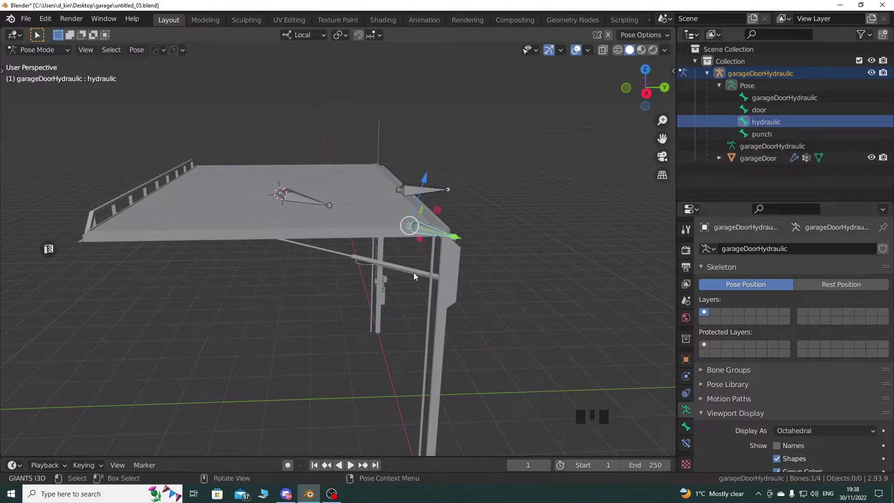
pyautogui.keyDown('shift'); pyautogui.moveTo(347, 272); pyautogui.dragTo(321, 251, button='middle'); pyautogui.keyUp('shift')
pyautogui.click(293, 194)
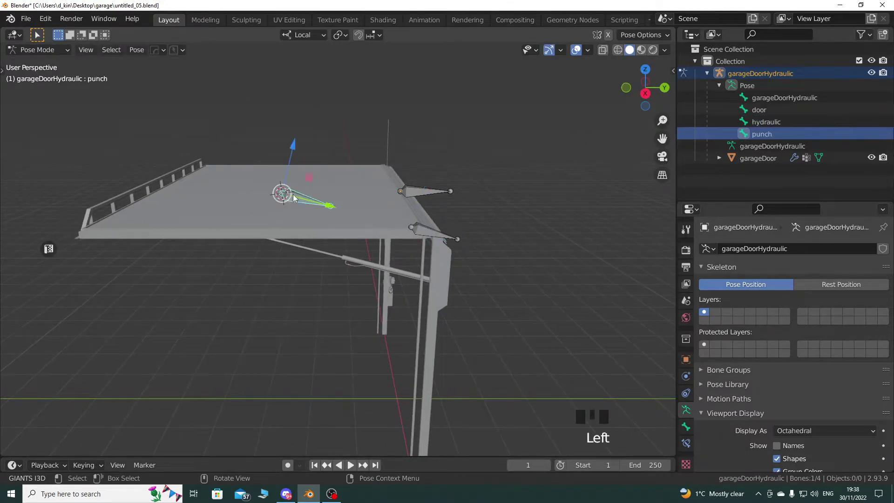
pyautogui.moveTo(380, 252); pyautogui.dragTo(373, 272, button='middle')
pyautogui.keyDown('shift'); pyautogui.click(354, 235); pyautogui.keyUp('shift')
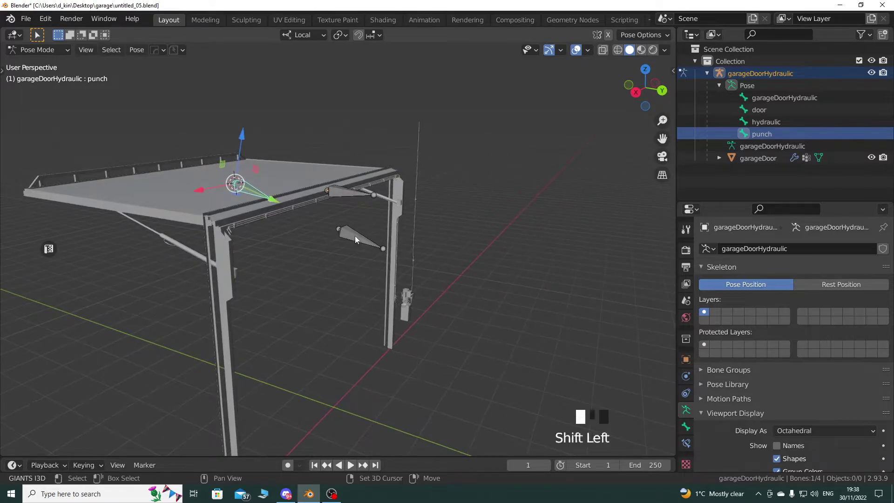
pyautogui.hotkey('ctrl', 'p')
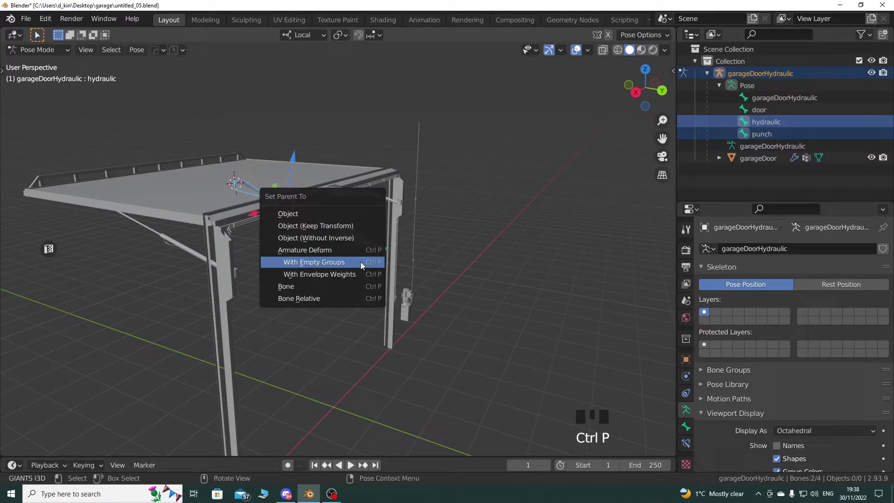
pyautogui.scroll(-2, 301, 246)
pyautogui.moveTo(301, 246); pyautogui.dragTo(279, 228, button='middle')
# Switch the armature to Edit Mode and parent the punch bone to the hydraulic bone with Keep Offset
pyautogui.click(40, 51)
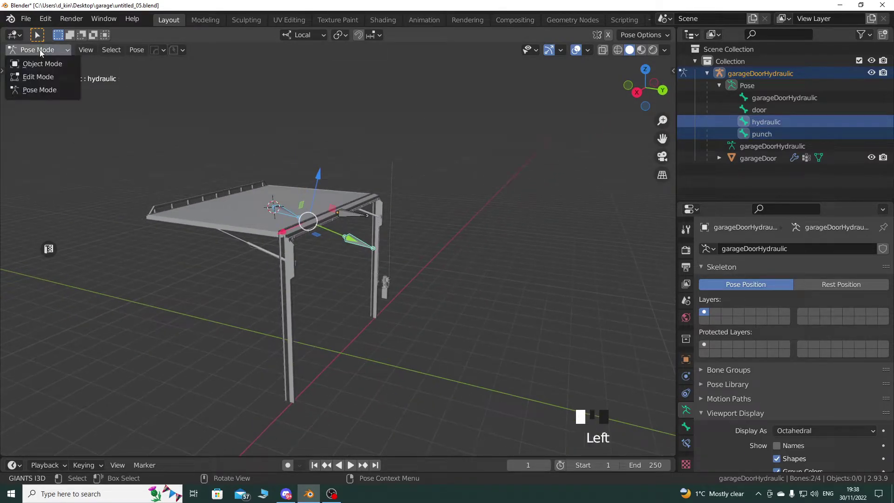
pyautogui.click(41, 77)
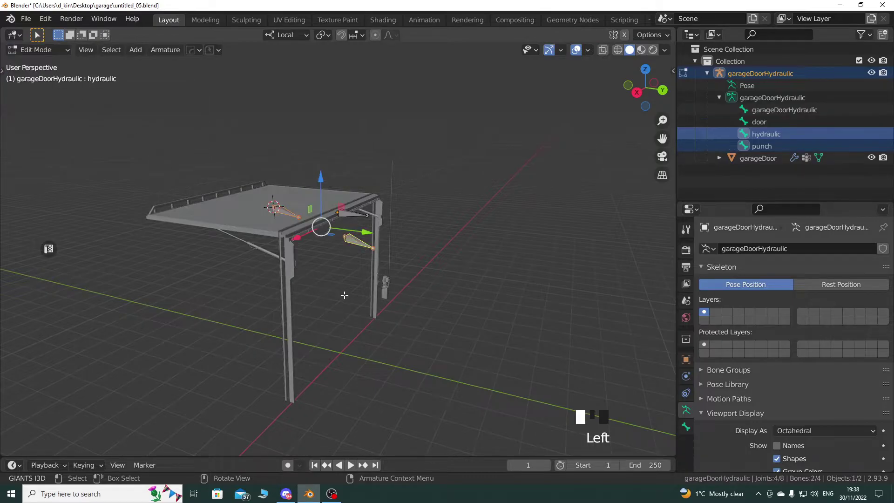
pyautogui.moveTo(344, 295); pyautogui.dragTo(333, 261, button='middle')
pyautogui.scroll(3, 333, 261)
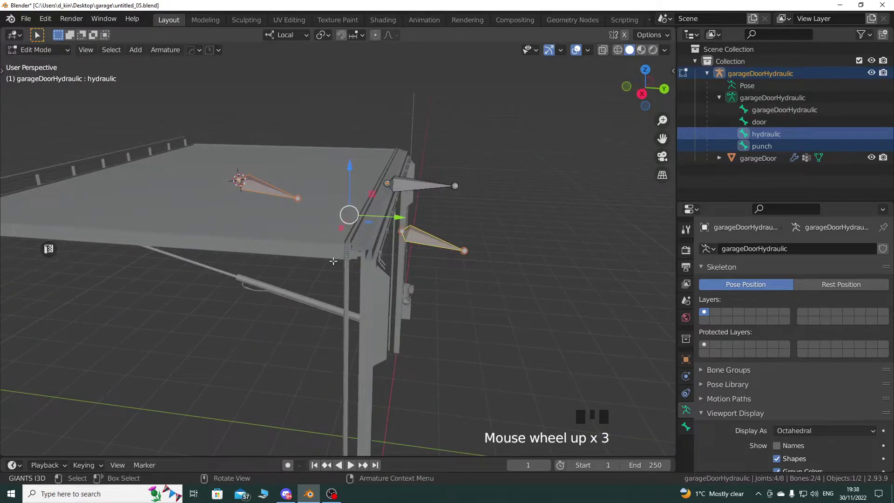
pyautogui.click(252, 185)
pyautogui.keyDown('shift'); pyautogui.click(427, 242); pyautogui.keyUp('shift')
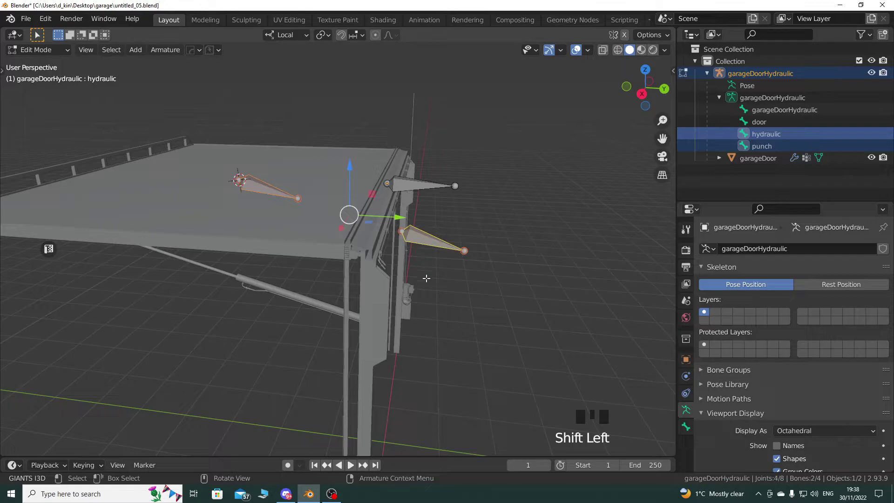
pyautogui.hotkey('ctrl', 'p')
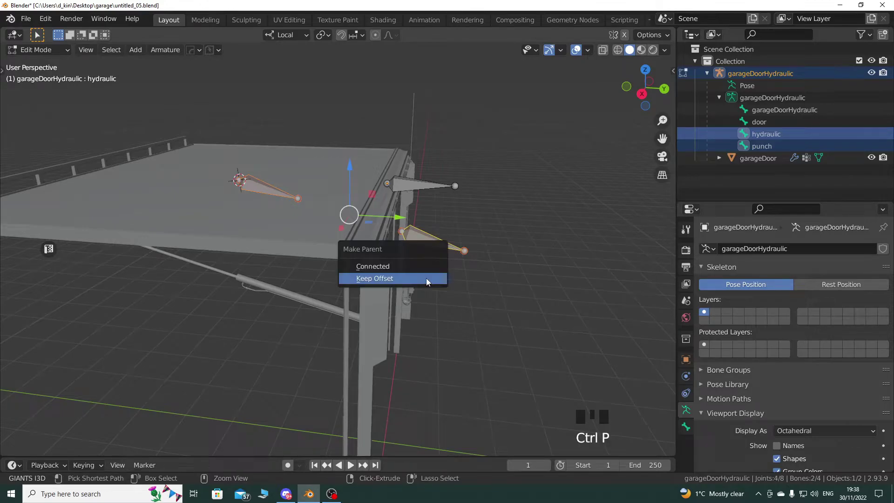
pyautogui.click(379, 279)
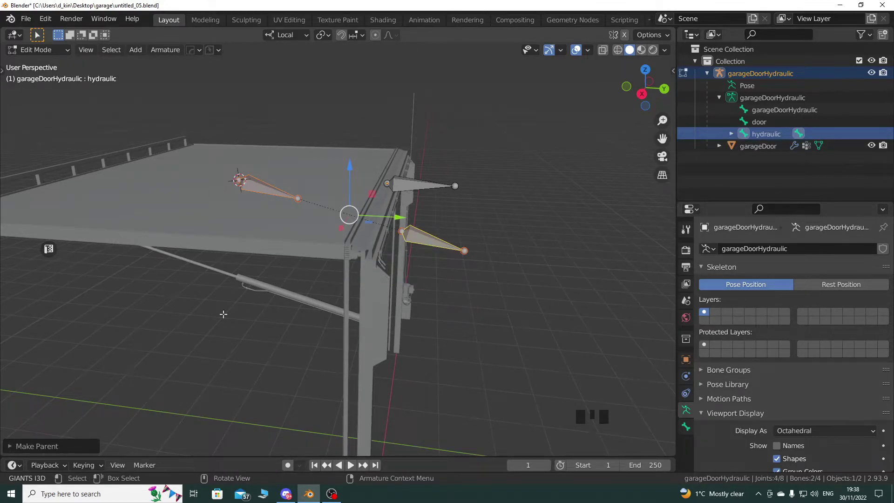
# Try the Connected parent type for the punch bone, and set it back to Keep Offset
pyautogui.click(69, 447)
pyautogui.click(124, 444)
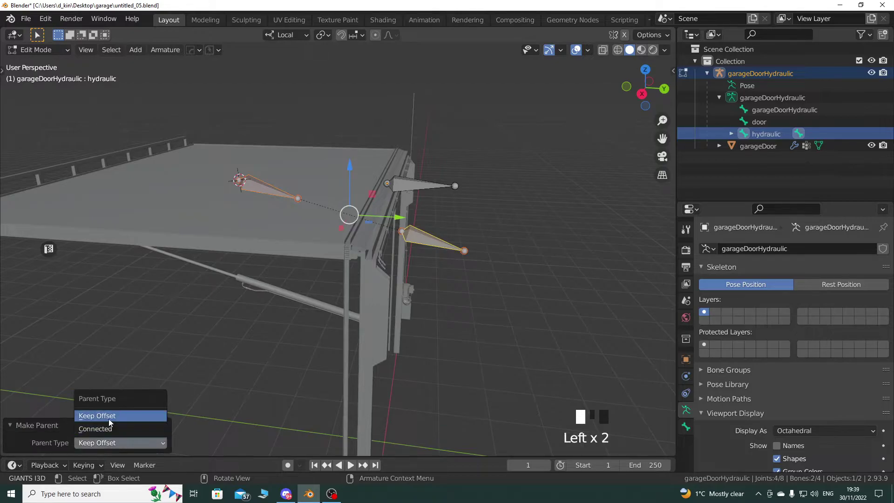
pyautogui.click(111, 429)
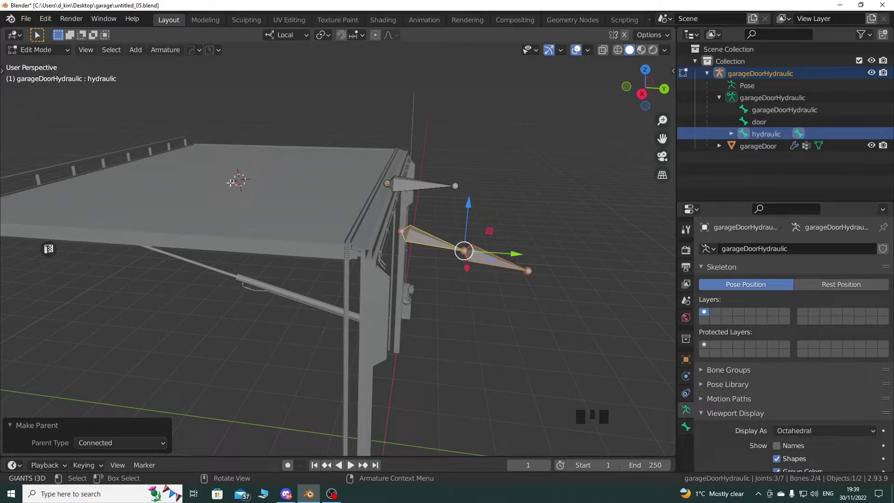
pyautogui.click(120, 443)
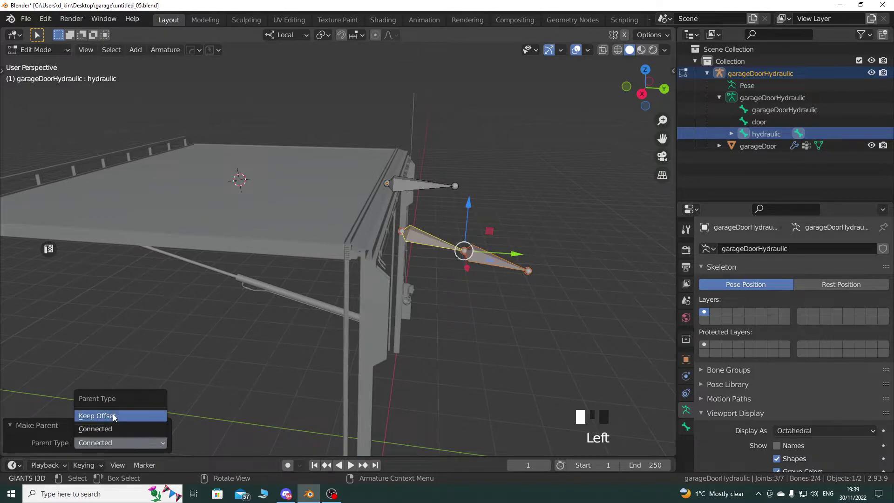
pyautogui.click(113, 412)
# Switch to Pose Mode and test rotating the hydraulic bone about its local X axis, cancelling the rotation
pyautogui.click(37, 49)
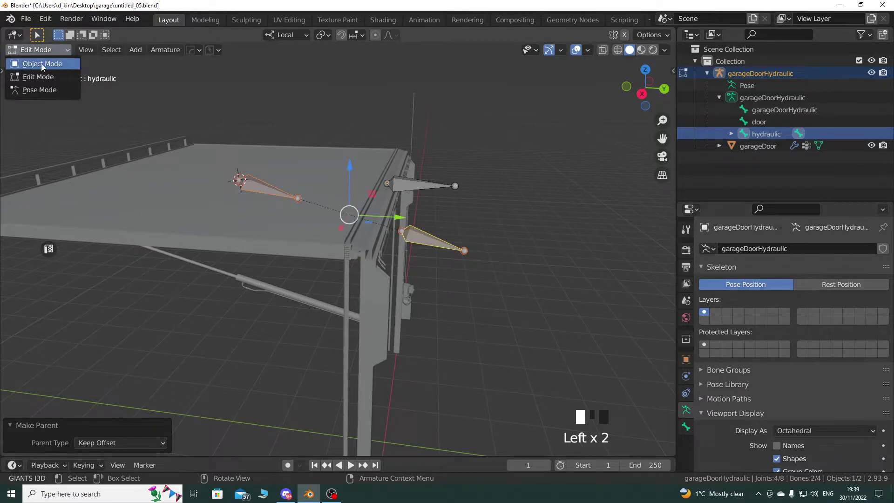
pyautogui.click(49, 91)
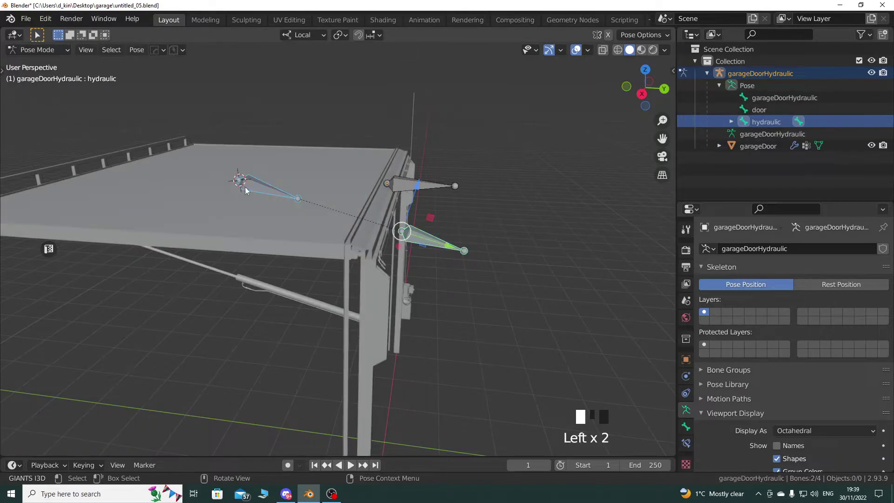
pyautogui.click(745, 122)
pyautogui.moveTo(412, 322); pyautogui.dragTo(429, 312, button='middle')
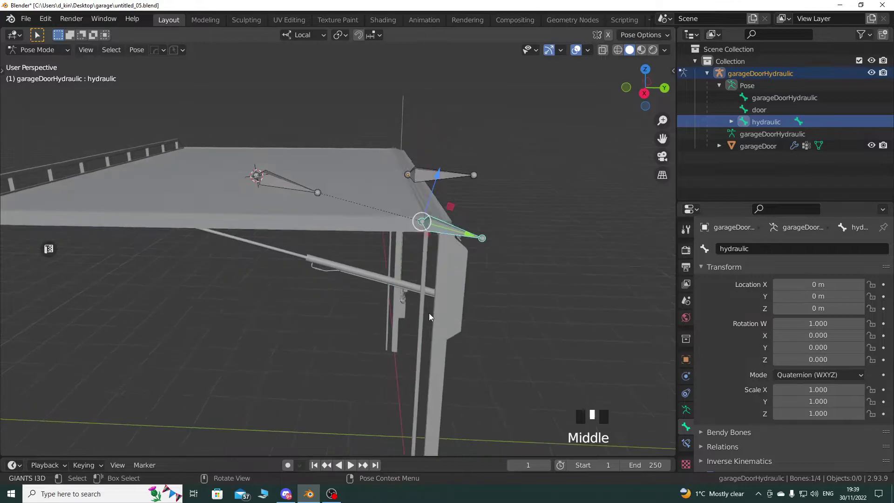
pyautogui.press('x')
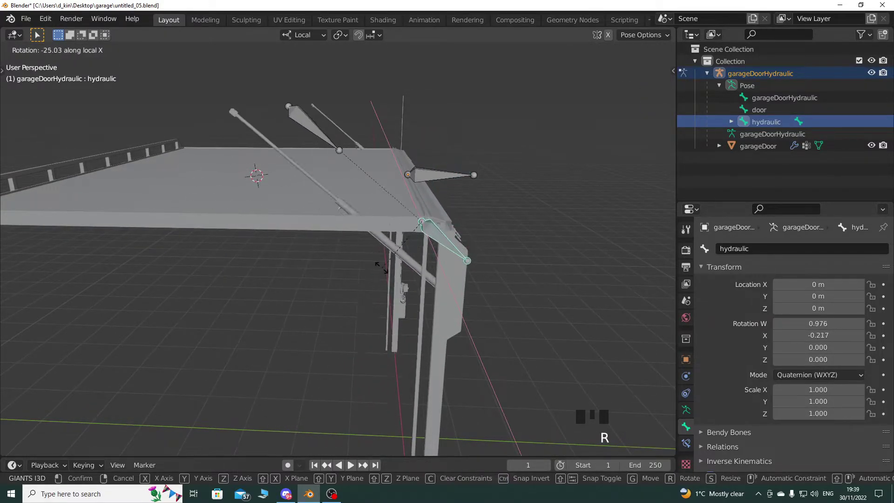
pyautogui.press('Escape')
# Select the punch bone under hydraulic and test moving it in Global orientation along the Y axis, cancelling the move
pyautogui.click(731, 121)
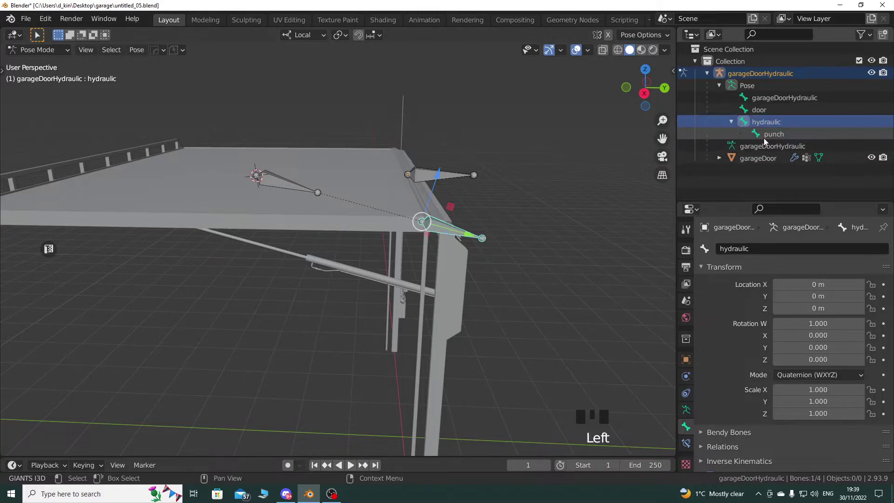
pyautogui.click(769, 135)
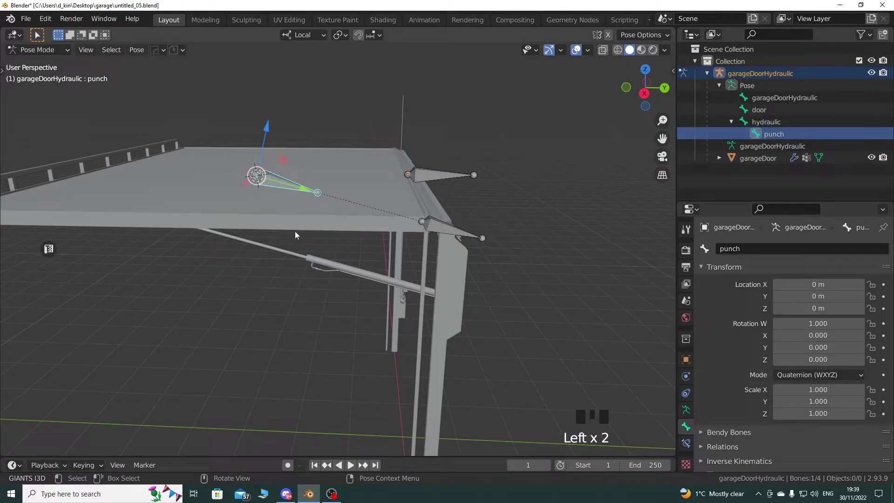
pyautogui.press('g')
pyautogui.press('Escape')
pyautogui.click(298, 35)
pyautogui.click(275, 73)
pyautogui.press('g')
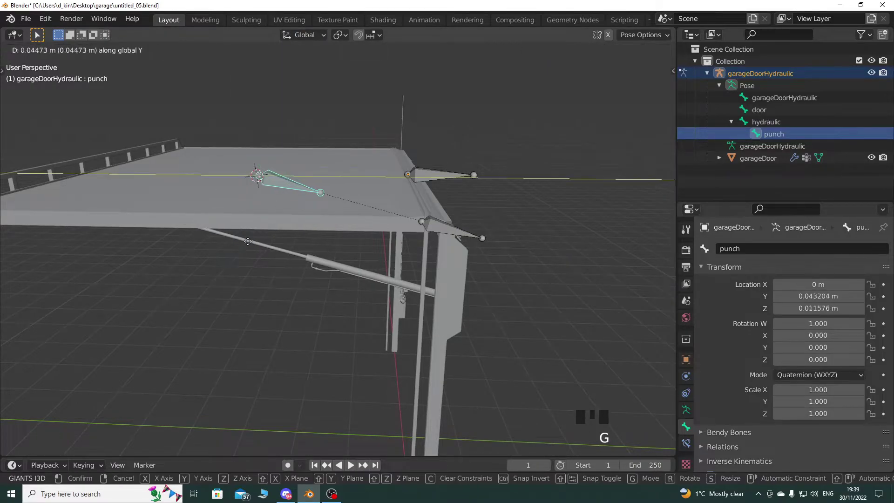
pyautogui.press('Escape')
# Set the transform orientation back to Local and test moving the punch bone along its local Y axis, cancelling the move
pyautogui.click(307, 37)
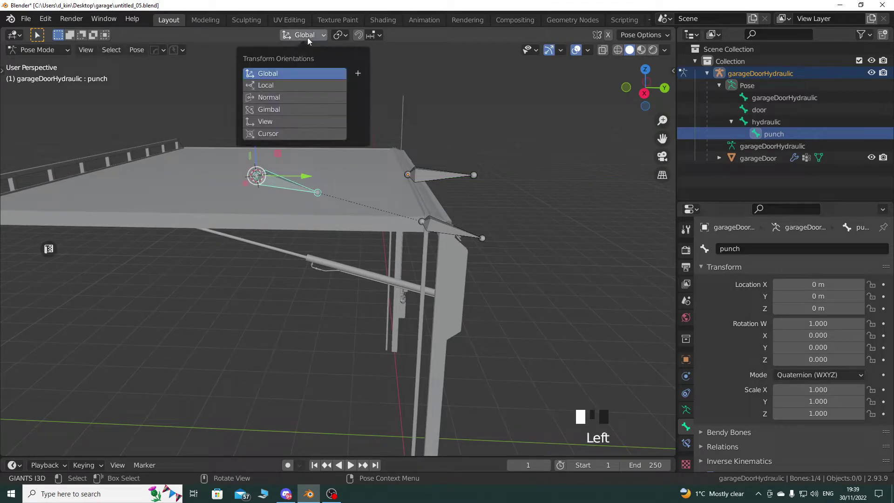
pyautogui.click(270, 86)
pyautogui.press('g')
pyautogui.press('y')
pyautogui.rightClick(380, 273)
pyautogui.moveTo(334, 286); pyautogui.dragTo(336, 305, button='middle')
pyautogui.scroll(3, 318, 312)
# In Object Mode, clear the garageDoor mesh's parent while keeping its transformation
pyautogui.press('Tab')
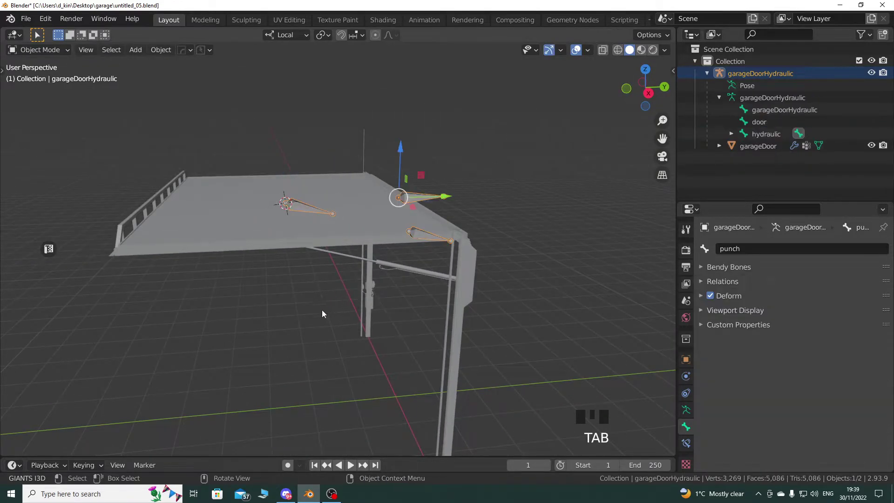
pyautogui.click(286, 241)
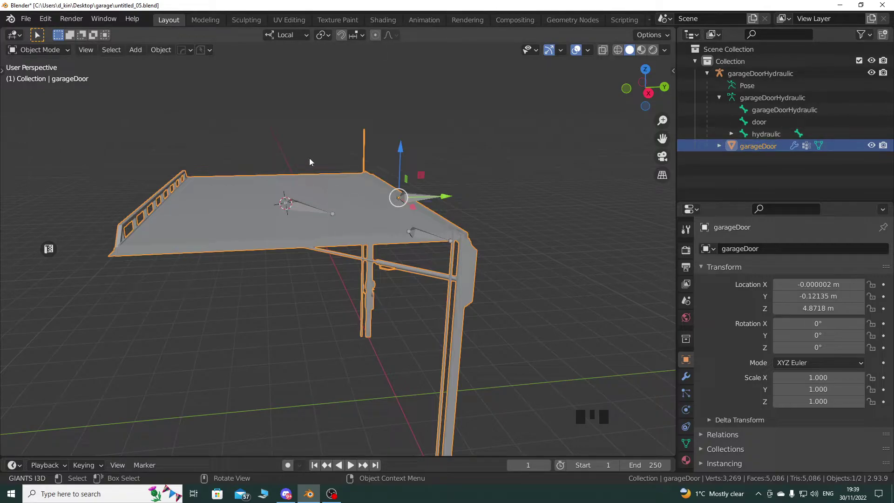
pyautogui.rightClick(272, 164)
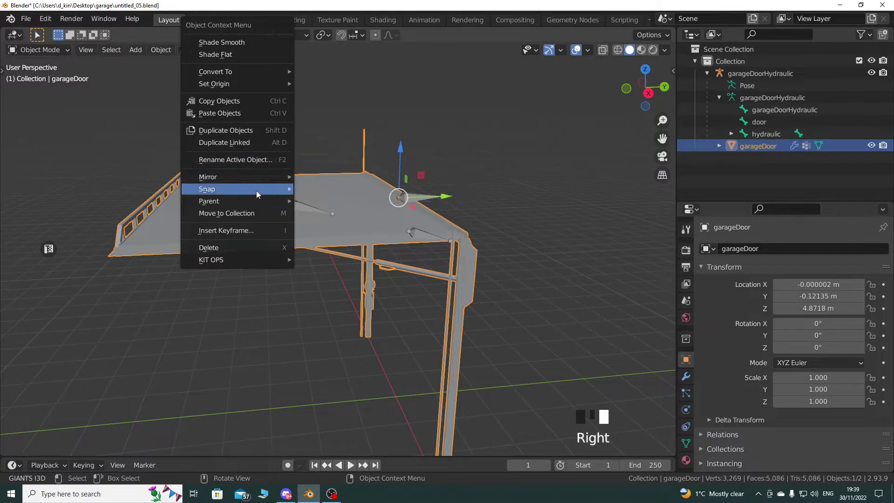
pyautogui.moveTo(244, 205)
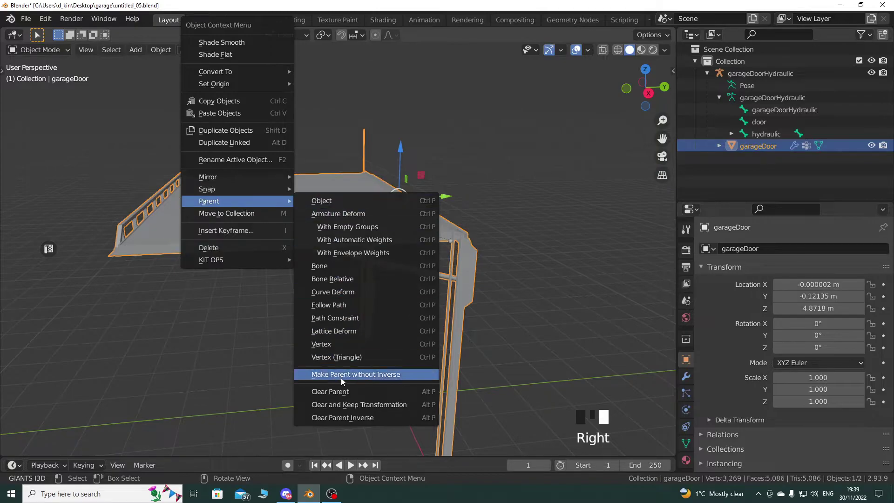
pyautogui.click(392, 406)
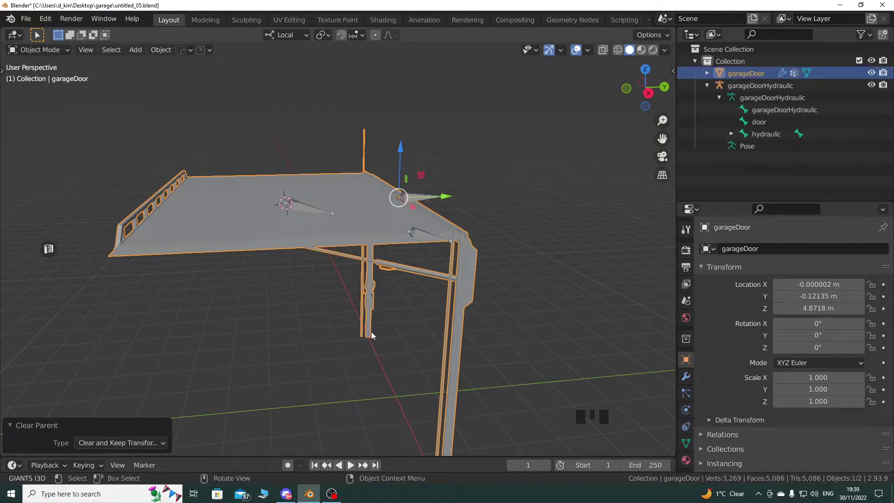
pyautogui.click(71, 425)
pyautogui.click(706, 85)
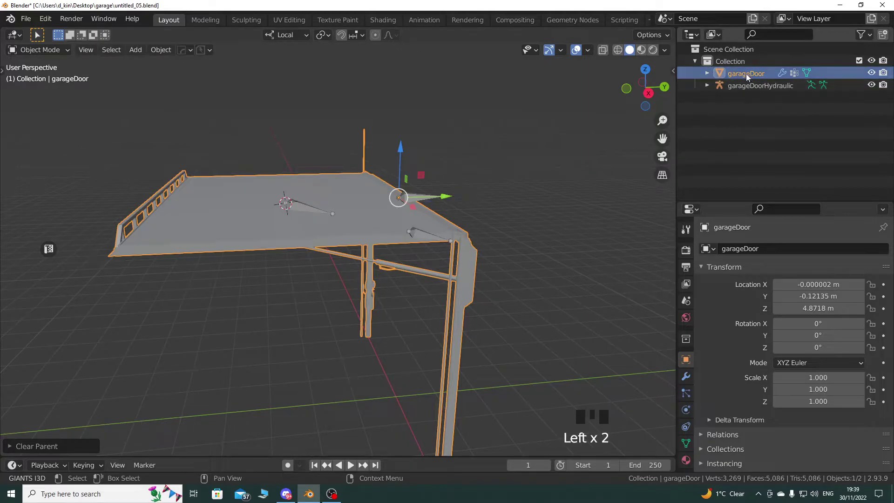
# Put the garageDoorHydraulic armature in Pose Mode and test rotating the hydraulic bone about its local X axis, cancelling the rotation
pyautogui.keyDown('shift'); pyautogui.moveTo(485, 278); pyautogui.dragTo(462, 293, button='middle'); pyautogui.keyUp('shift')
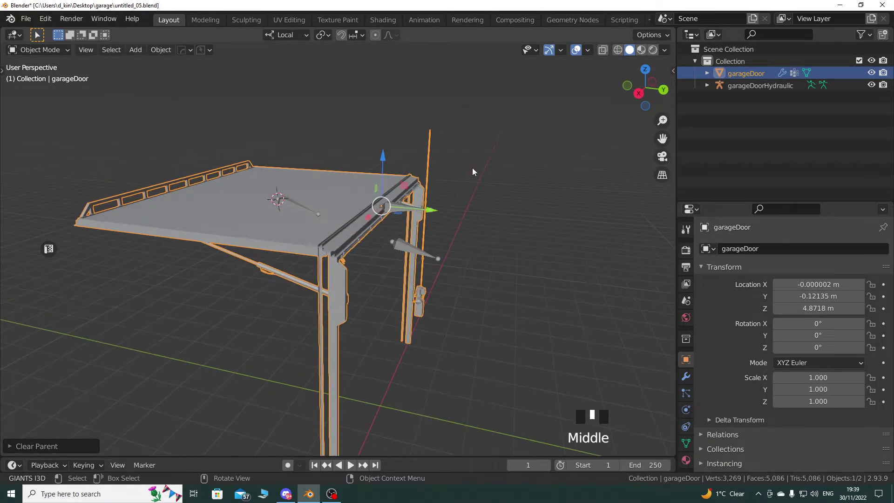
pyautogui.click(708, 91)
pyautogui.click(410, 244)
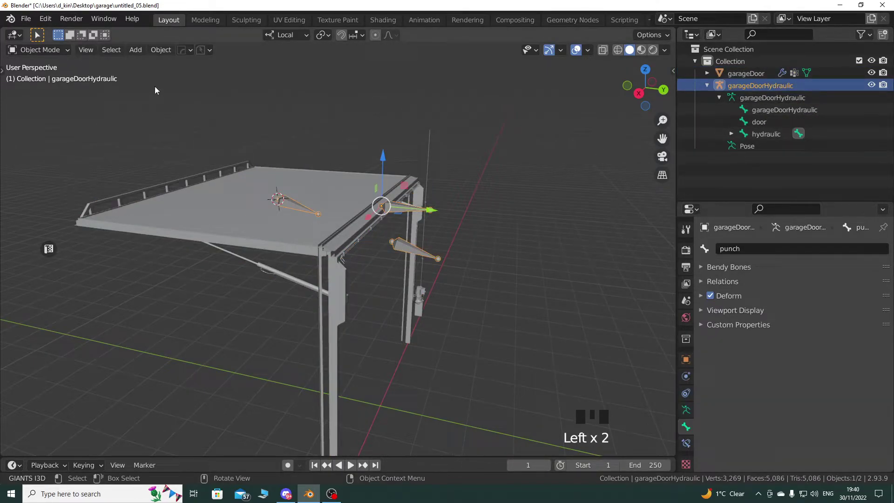
pyautogui.moveTo(45, 55); pyautogui.dragTo(46, 90)
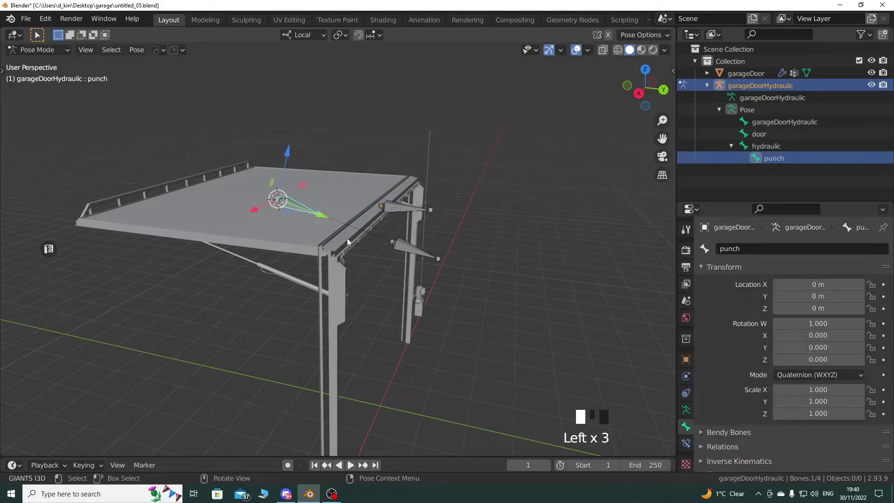
pyautogui.click(406, 247)
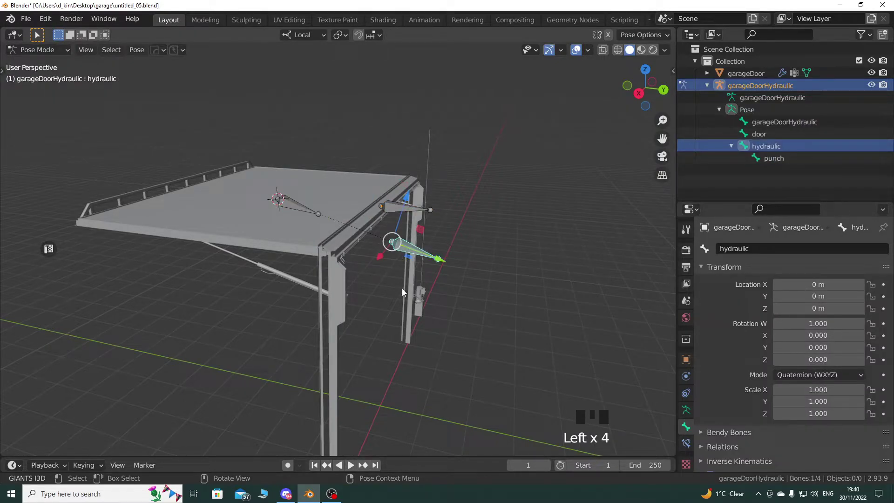
pyautogui.press('r')
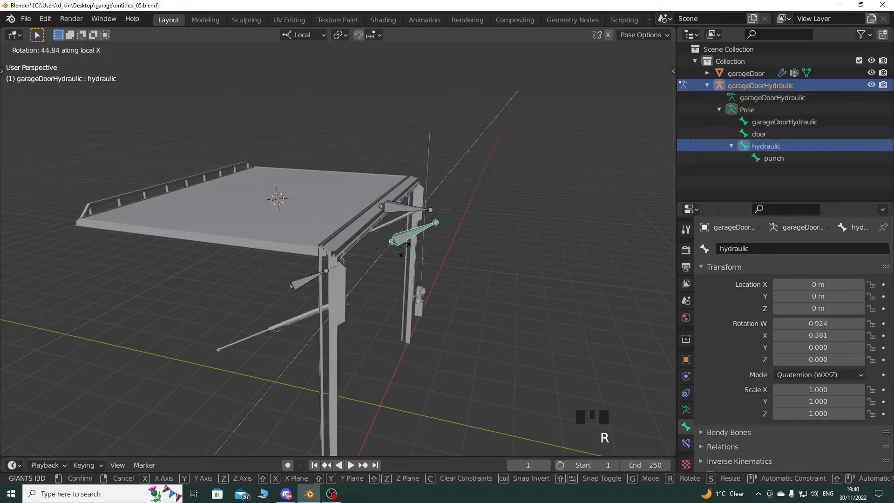
pyautogui.rightClick(493, 279)
# Test rotating the door bone about its local X axis, cancelling the rotation
pyautogui.click(410, 208)
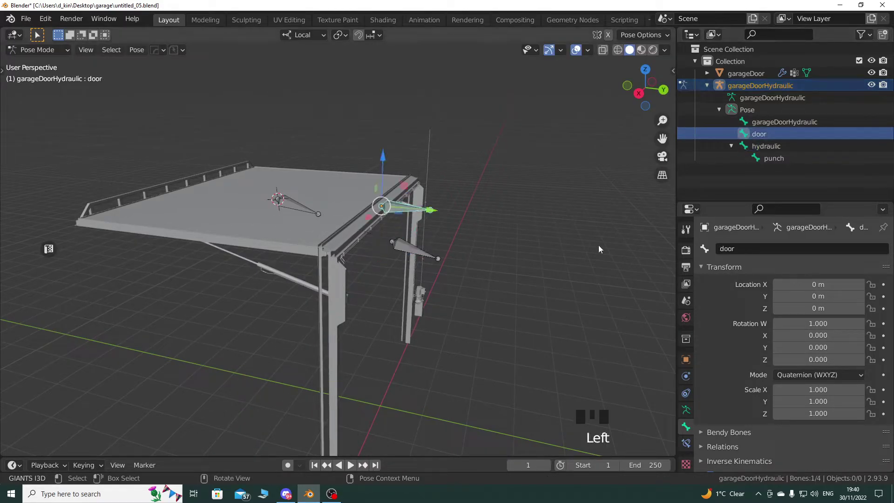
pyautogui.press('r')
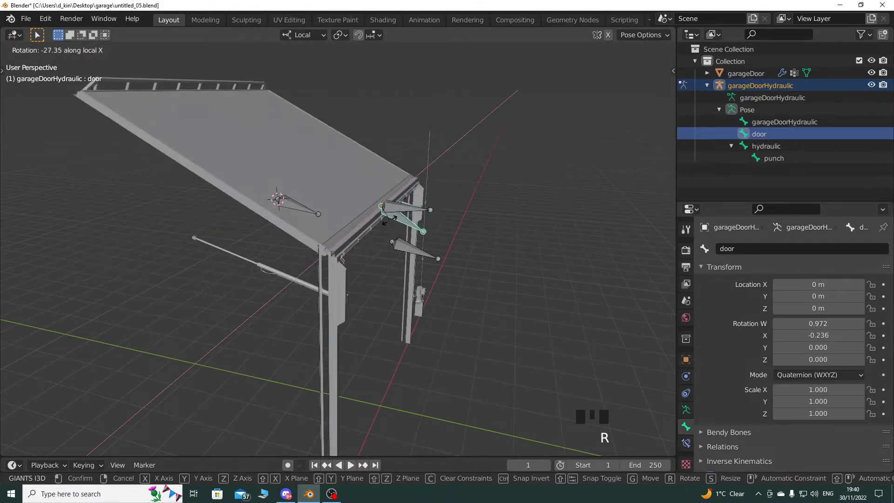
pyautogui.rightClick(356, 286)
pyautogui.moveTo(356, 287)
pyautogui.mouseDown(button='middle')
pyautogui.moveTo(396, 288)
pyautogui.moveTo(364, 295)
pyautogui.mouseUp(button='middle')
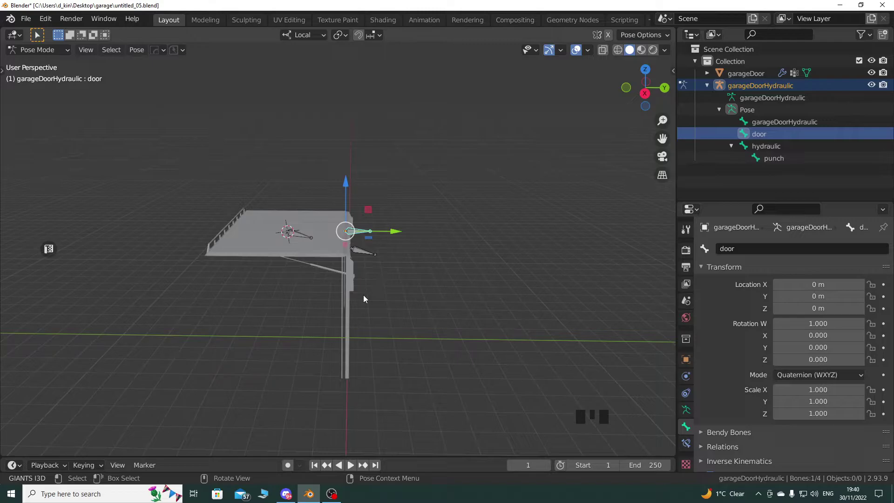
# Return to Object Mode, select the garageDoor mesh and examine its Armature modifier settings
pyautogui.press('Tab')
pyautogui.moveTo(376, 292); pyautogui.dragTo(408, 296, button='middle')
pyautogui.scroll(3, 386, 306)
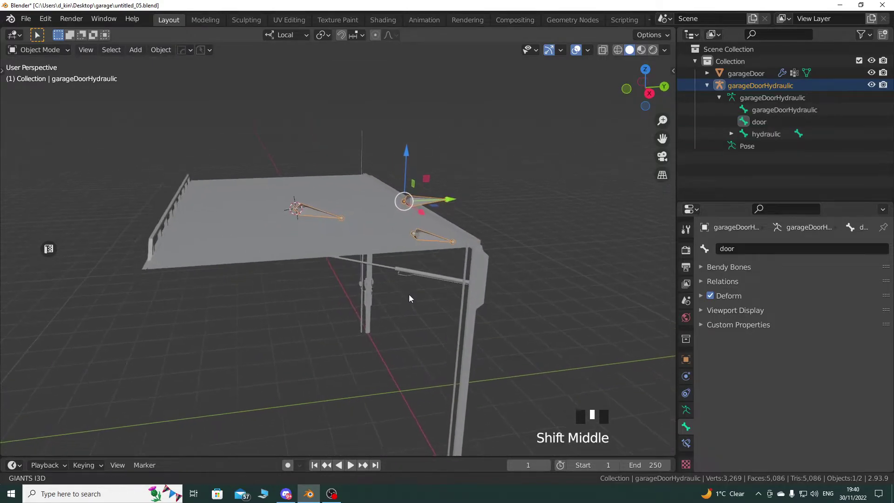
pyautogui.scroll(-3, 409, 296)
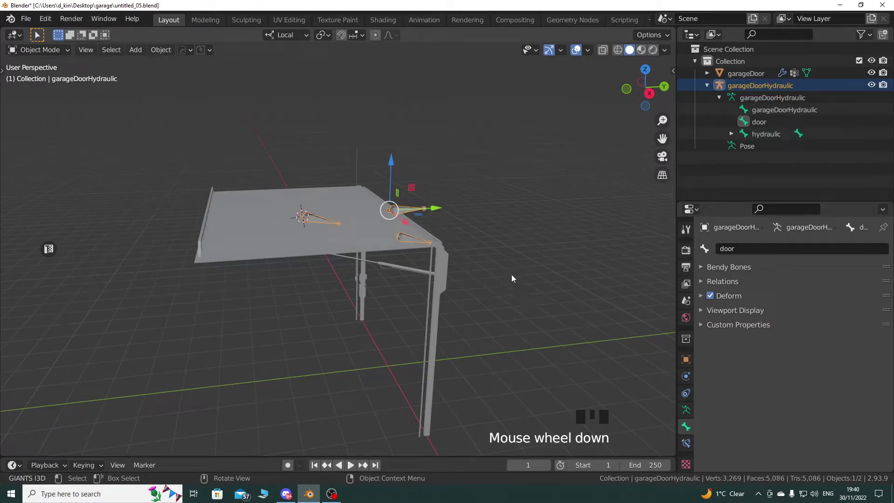
pyautogui.click(295, 245)
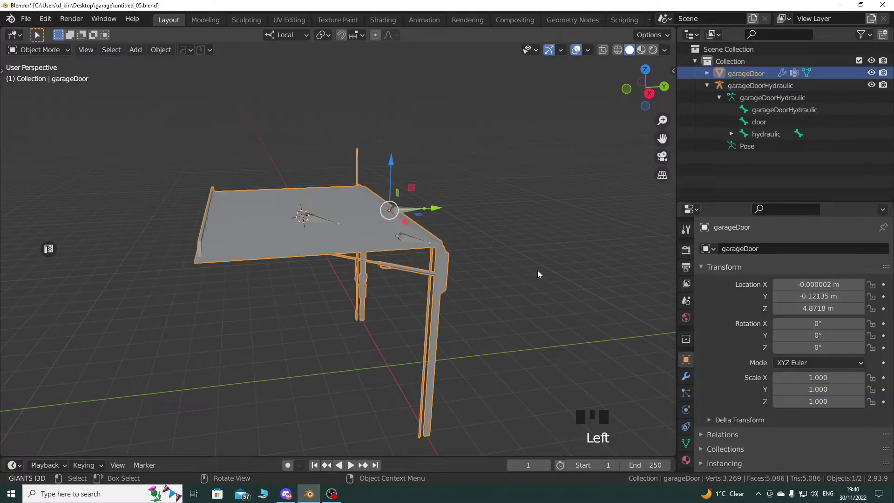
pyautogui.click(686, 376)
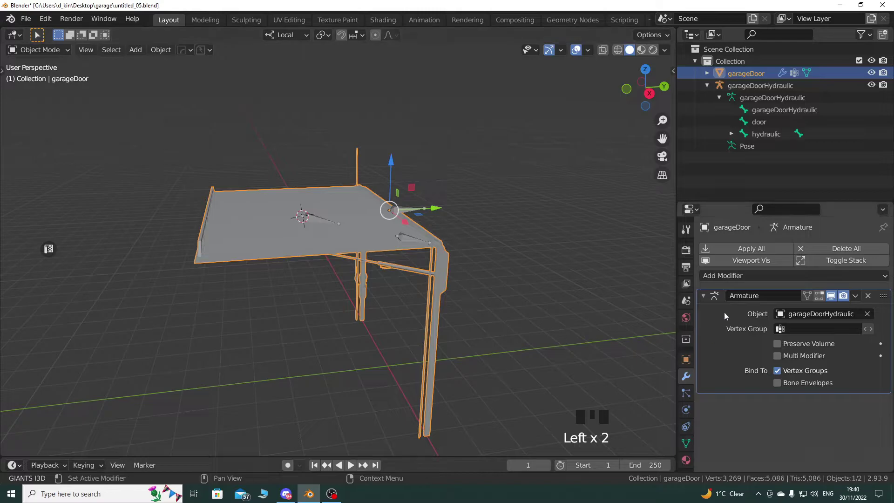
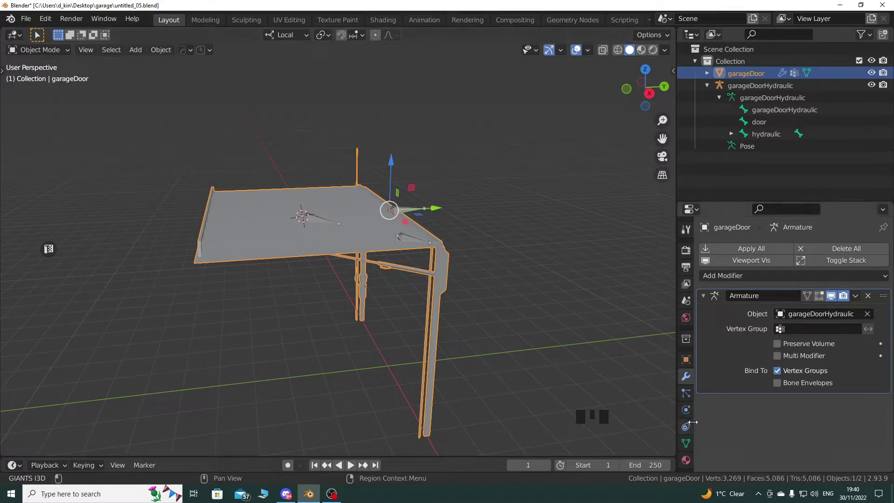
# Check the vertex groups listed for the garageDoor mesh
pyautogui.click(686, 443)
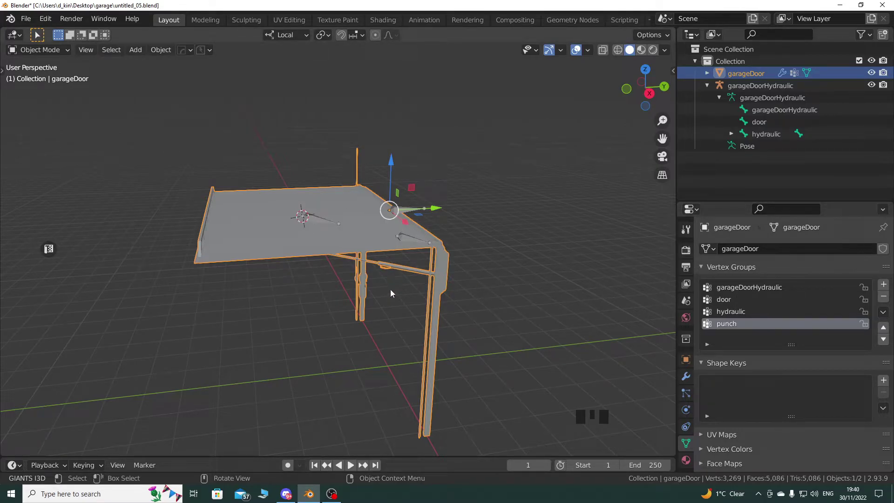
pyautogui.keyDown('shift'); pyautogui.moveTo(406, 297); pyautogui.dragTo(377, 280, button='middle'); pyautogui.keyUp('shift')
pyautogui.scroll(-2, 382, 289)
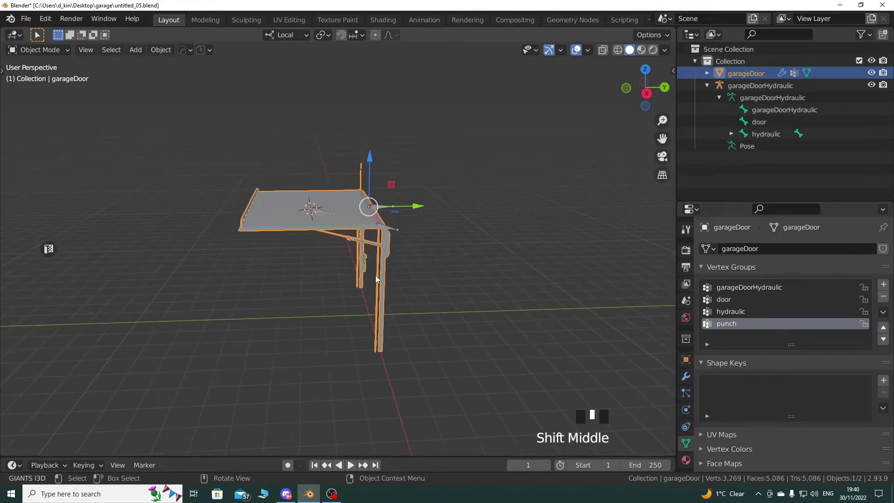
pyautogui.scroll(1, 376, 279)
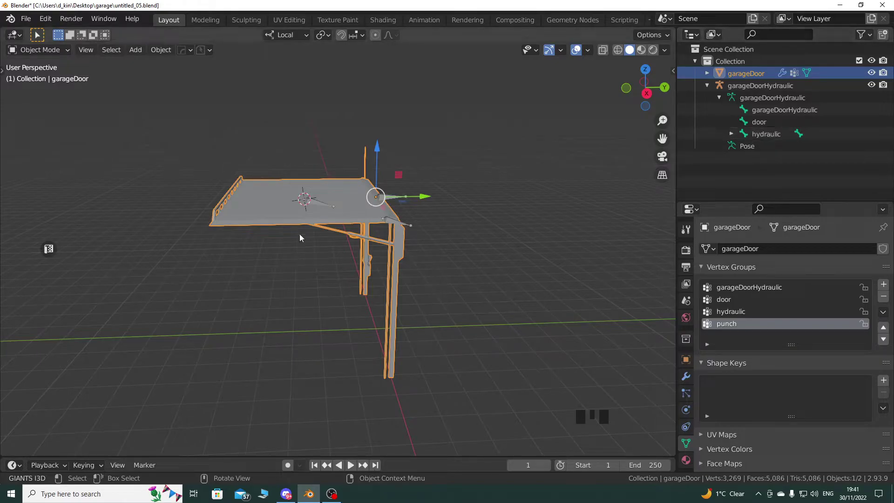
# Expand the hydraulic bone in the garageDoorHydraulic armature and select its child bone punch
pyautogui.click(732, 133)
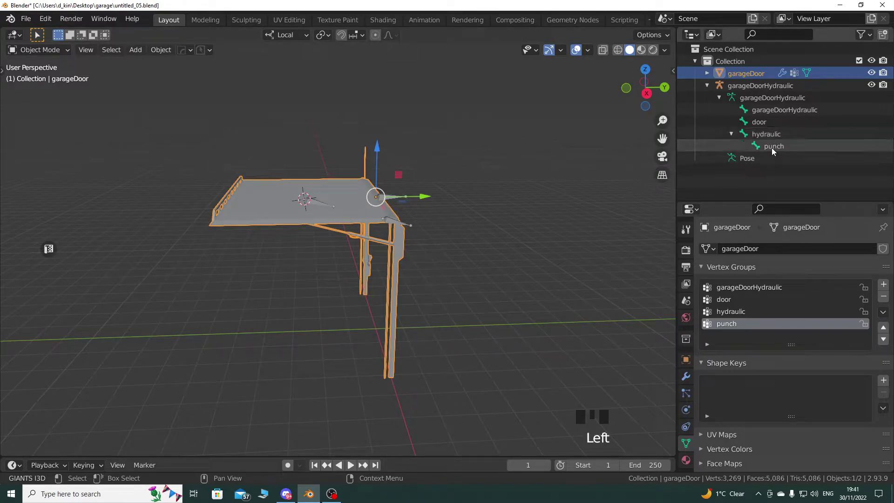
pyautogui.click(770, 147)
pyautogui.click(764, 139)
pyautogui.click(773, 146)
pyautogui.click(765, 135)
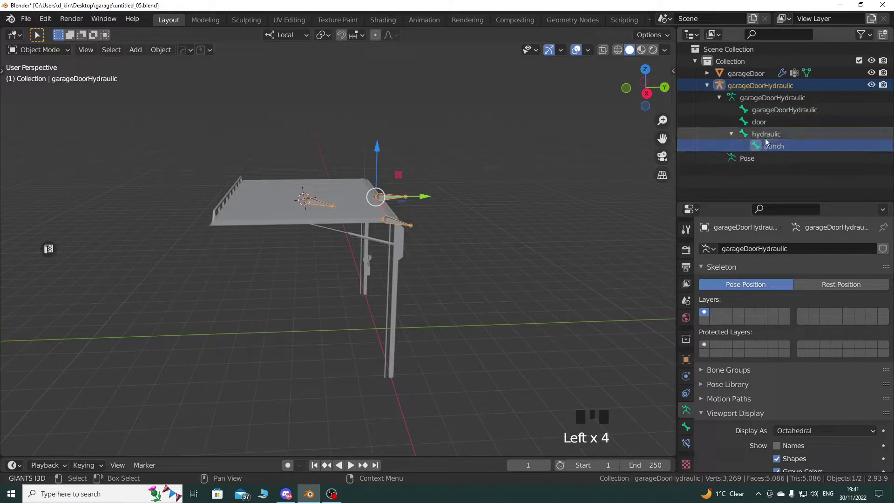
pyautogui.click(773, 146)
pyautogui.click(766, 134)
pyautogui.click(773, 146)
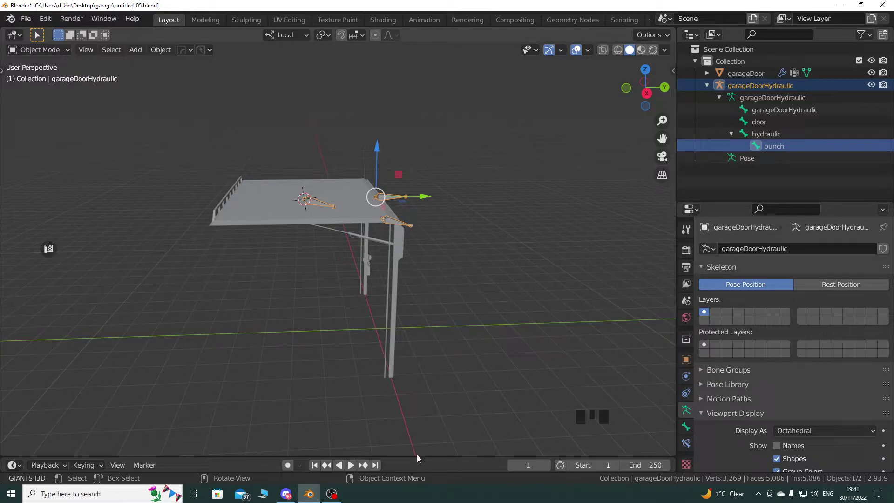
# Enlarge the timeline area and set the animation range to start at frame 0 and end at frame 60
pyautogui.moveTo(421, 457); pyautogui.dragTo(420, 384)
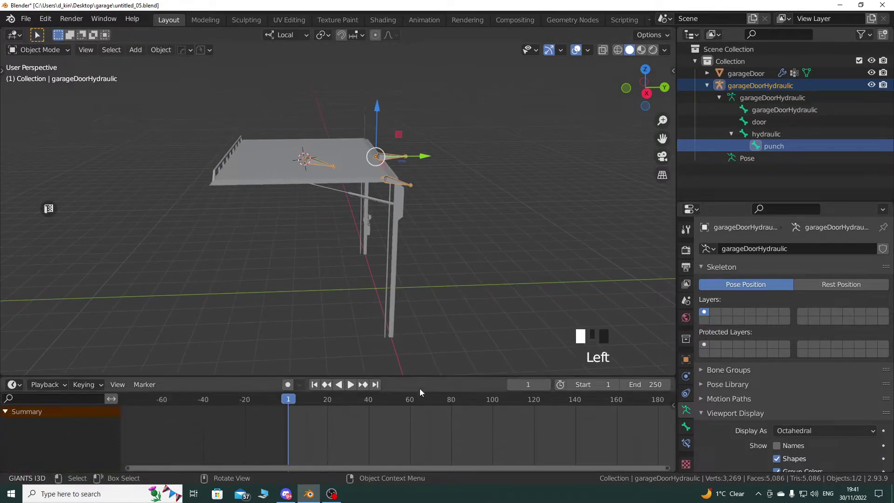
pyautogui.click(601, 385)
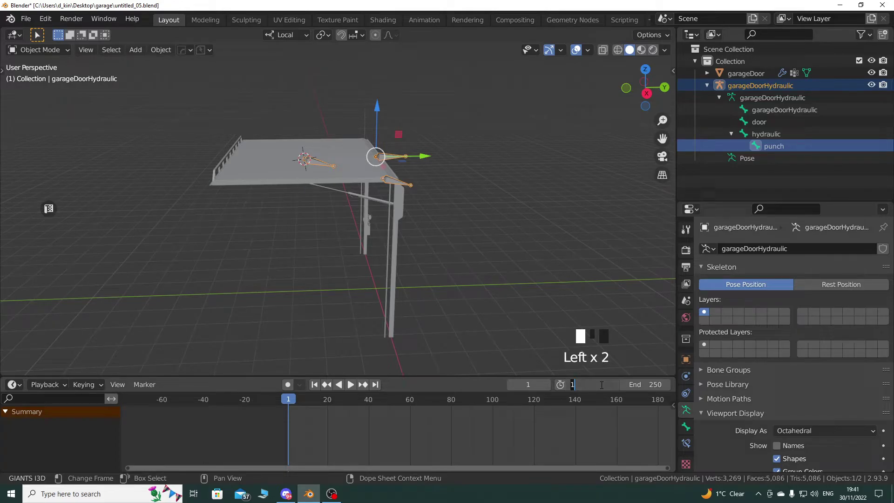
pyautogui.write('0')
pyautogui.press('Return')
pyautogui.click(639, 384)
pyautogui.write('60')
pyautogui.press('Return')
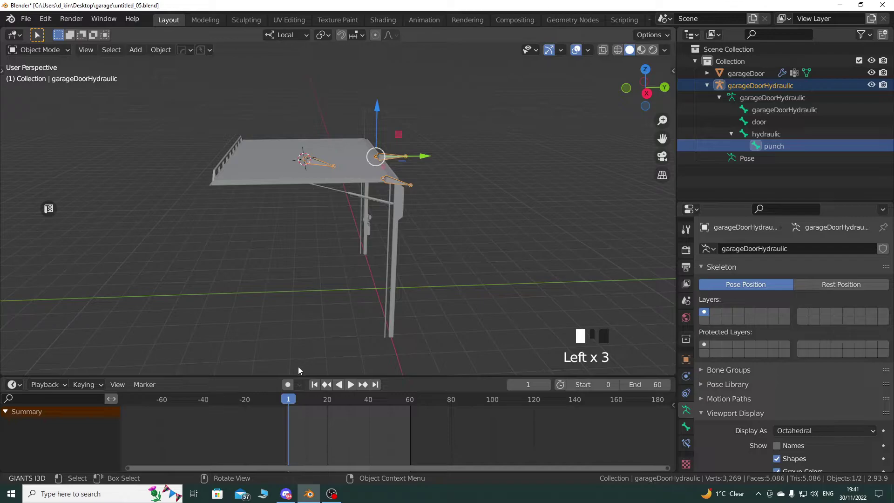
# Go to frame 0 and switch the garageDoorHydraulic armature to Pose Mode
pyautogui.press('space')
pyautogui.click(288, 397)
pyautogui.moveTo(287, 397); pyautogui.dragTo(288, 397)
pyautogui.moveTo(437, 239); pyautogui.dragTo(162, 142, button='middle')
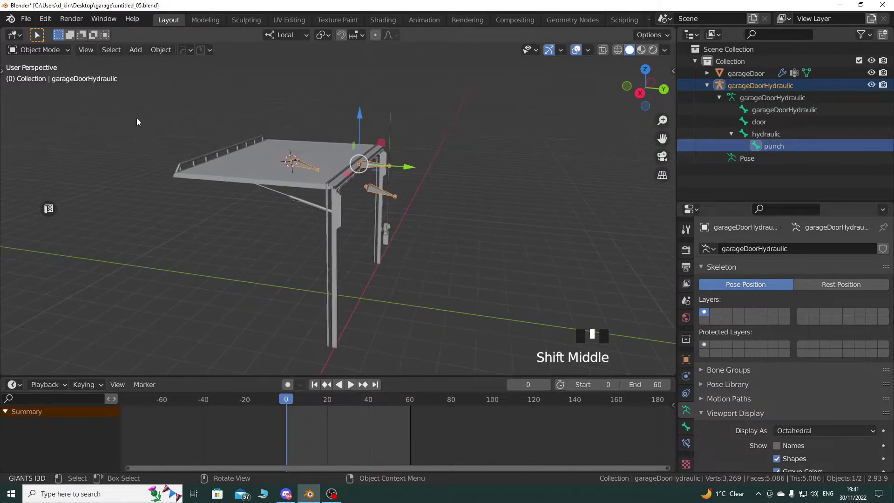
pyautogui.click(44, 50)
pyautogui.click(40, 90)
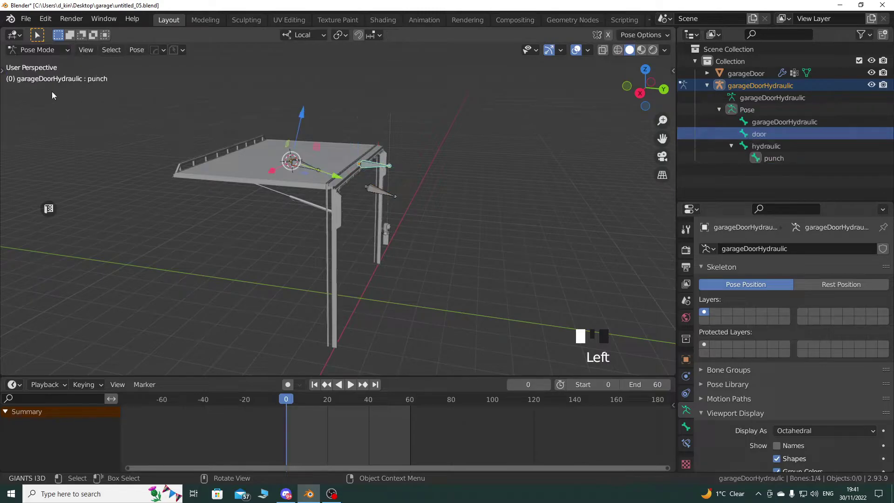
# Insert a Location & Rotation keyframe for all bones of the armature at frame 0
pyautogui.moveTo(326, 227); pyautogui.dragTo(433, 230, button='middle')
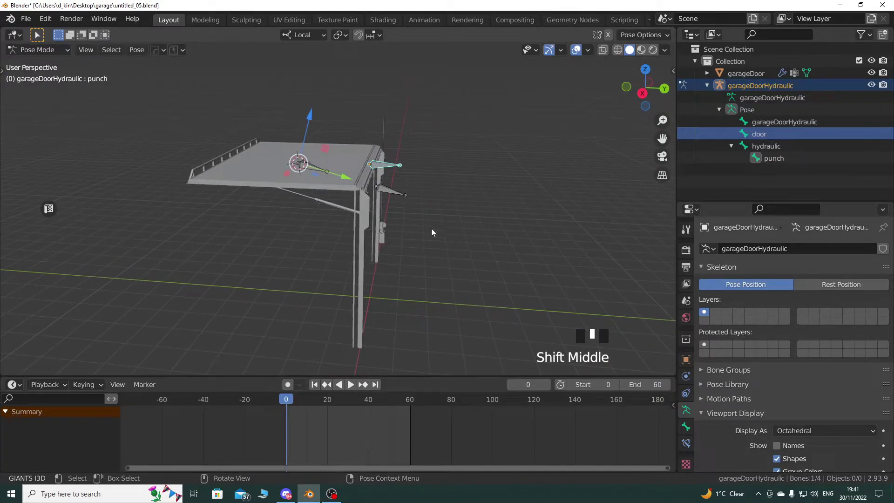
pyautogui.click(787, 124)
pyautogui.click(763, 134)
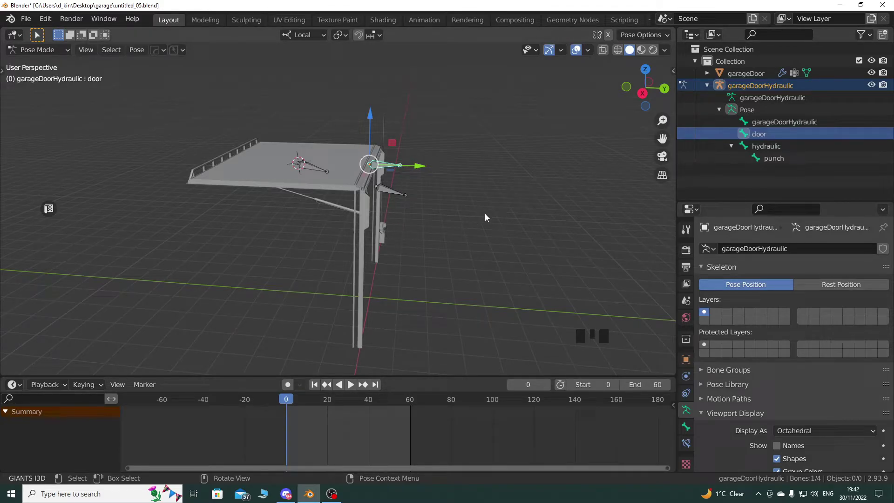
pyautogui.press('a')
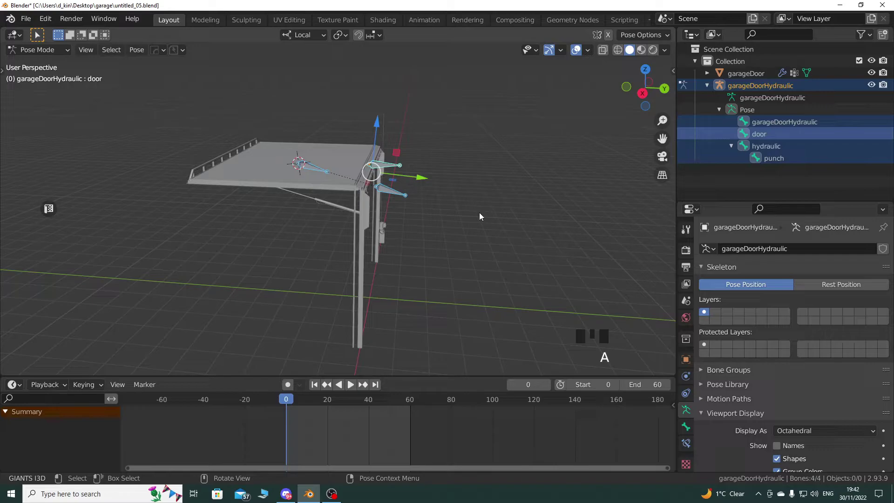
pyautogui.press('i')
pyautogui.click(480, 212)
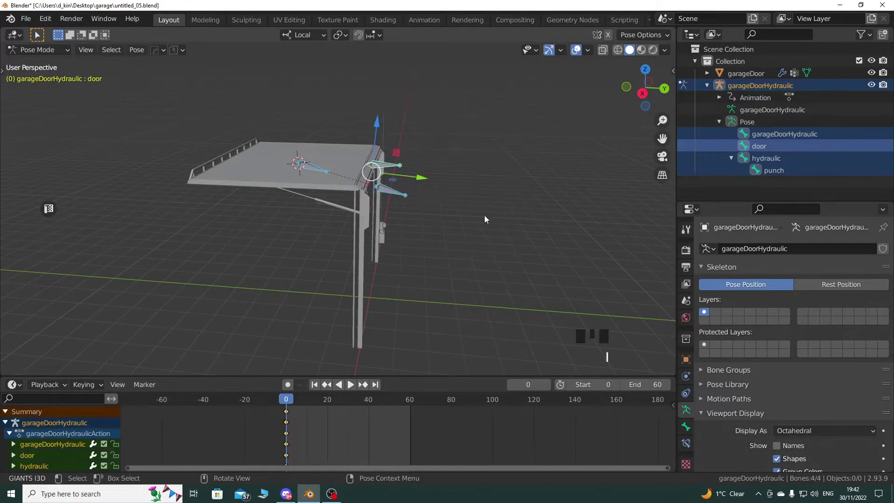
pyautogui.click(522, 212)
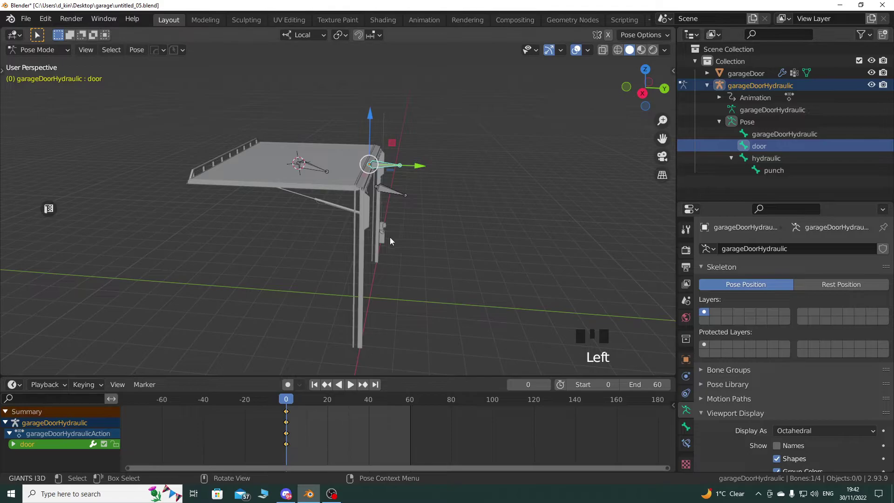
pyautogui.moveTo(357, 256); pyautogui.dragTo(329, 243, button='middle')
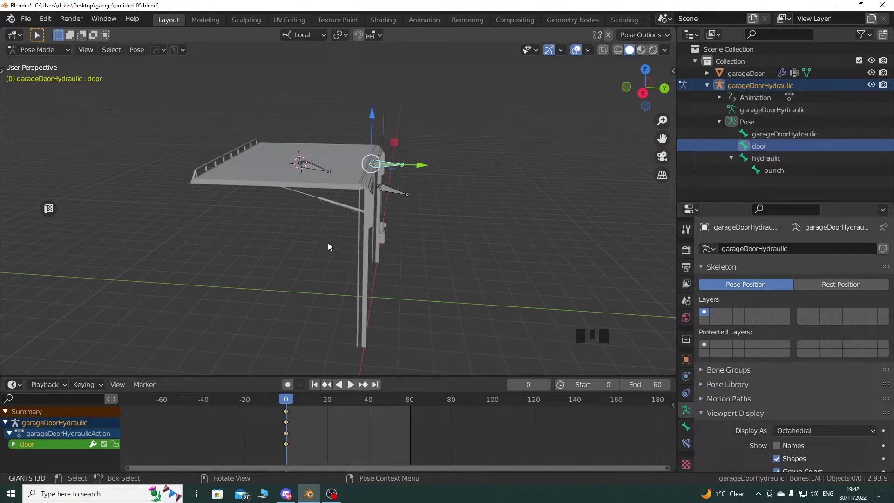
pyautogui.press('r')
pyautogui.rightClick(403, 256)
pyautogui.moveTo(288, 401); pyautogui.dragTo(327, 400)
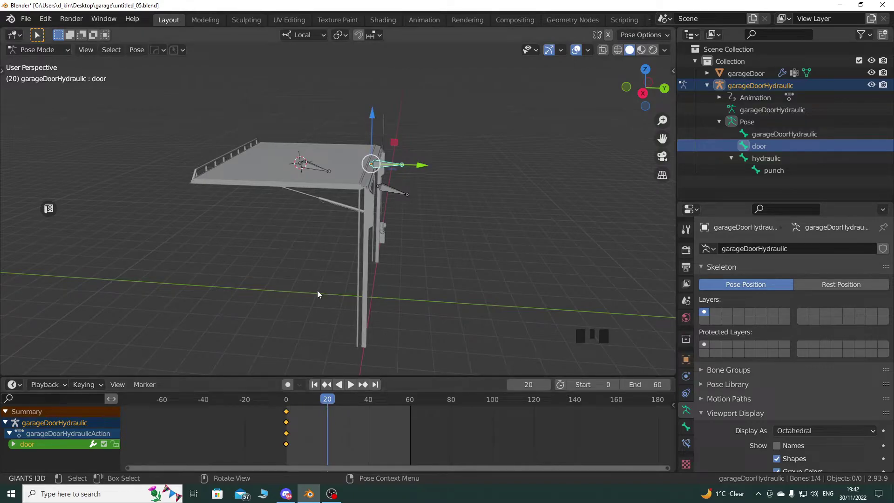
pyautogui.press('r')
pyautogui.rightClick(357, 252)
# Show the transform properties and change the rotation mode to XYZ Euler for the garageDoorHydraulic, door, hydraulic and punch bones
pyautogui.press('n')
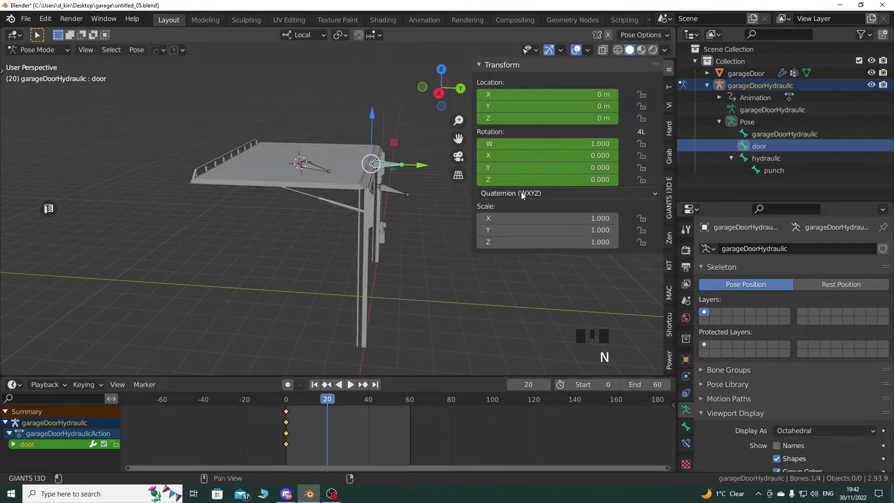
pyautogui.press('a')
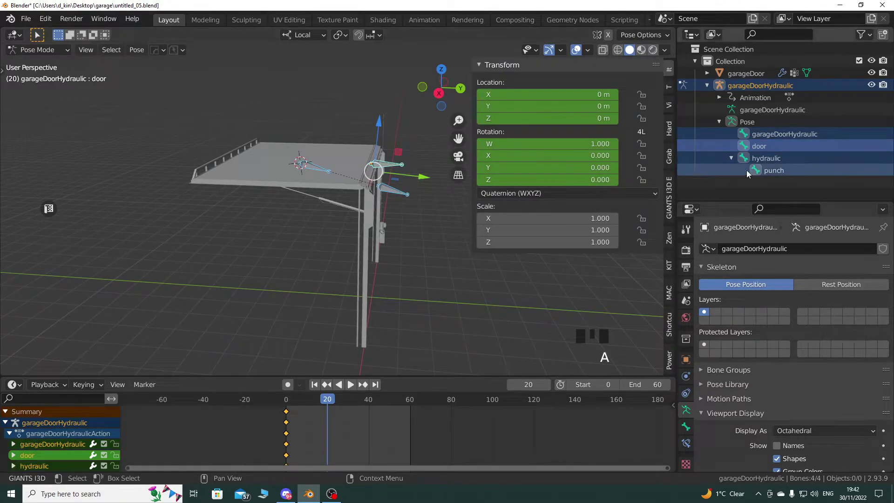
pyautogui.click(773, 134)
pyautogui.click(534, 196)
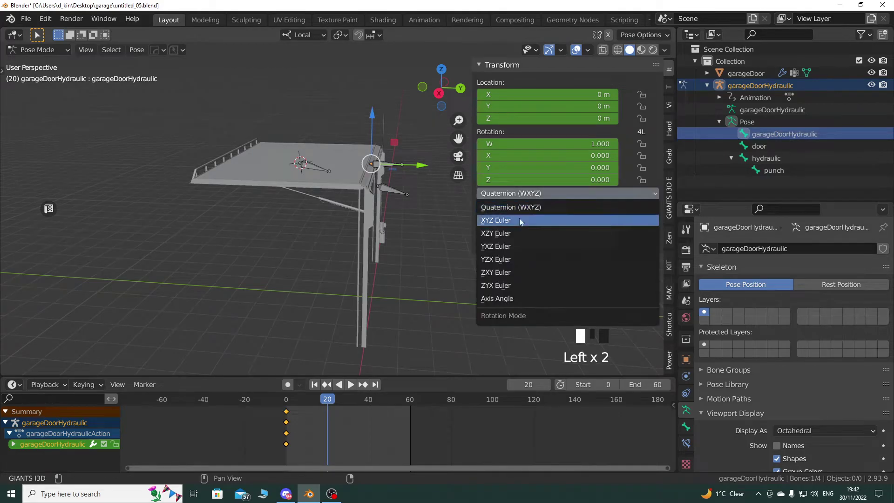
pyautogui.click(517, 219)
pyautogui.click(764, 147)
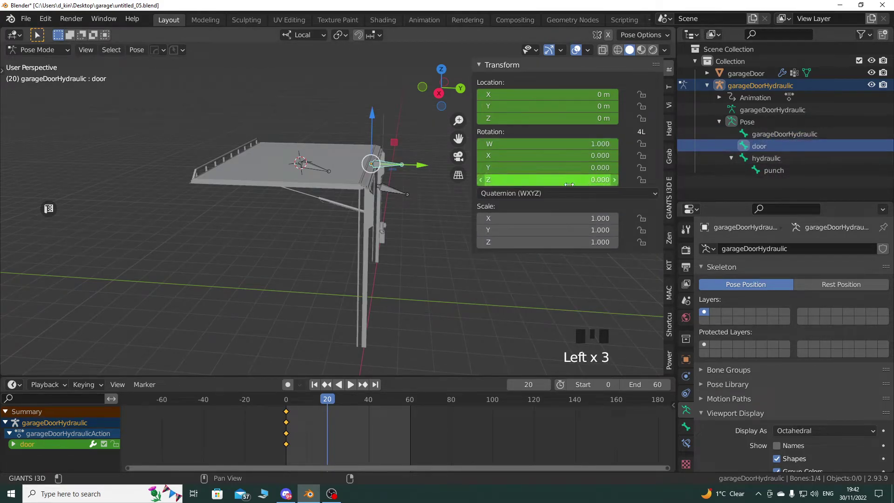
pyautogui.click(534, 194)
pyautogui.click(717, 158)
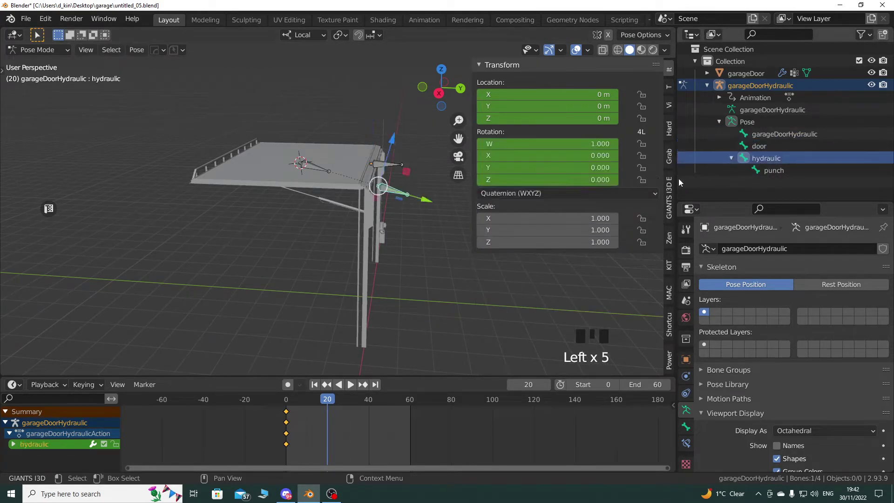
pyautogui.moveTo(526, 193); pyautogui.dragTo(521, 219)
pyautogui.click(765, 173)
# Insert a new Location & Rotation keyframe at frame 0 for all bones with their Euler rotation
pyautogui.press('a')
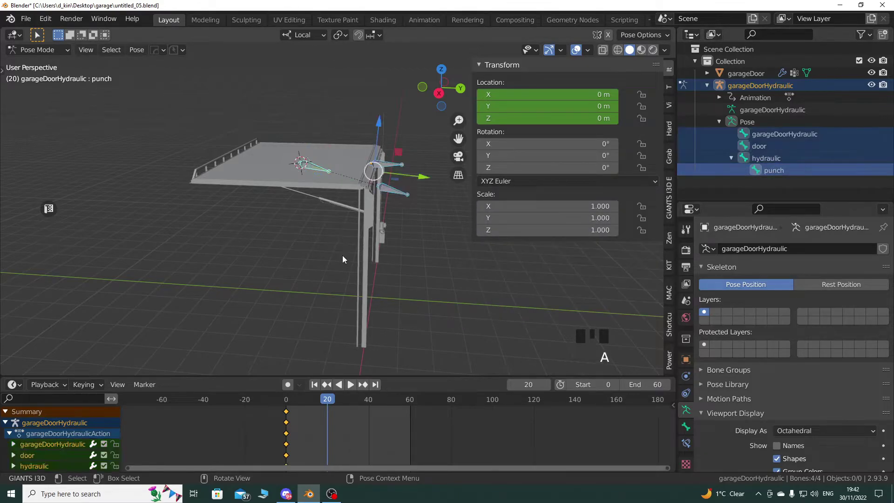
pyautogui.click(332, 399)
pyautogui.press('Escape')
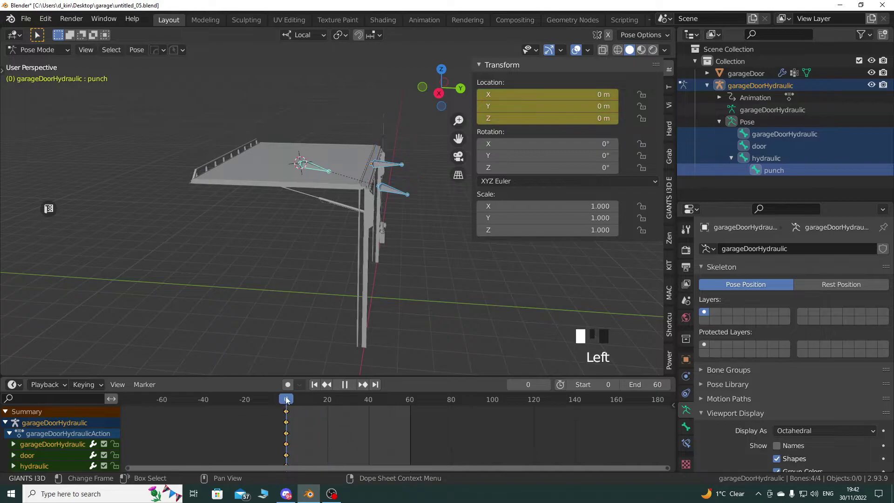
pyautogui.press('i')
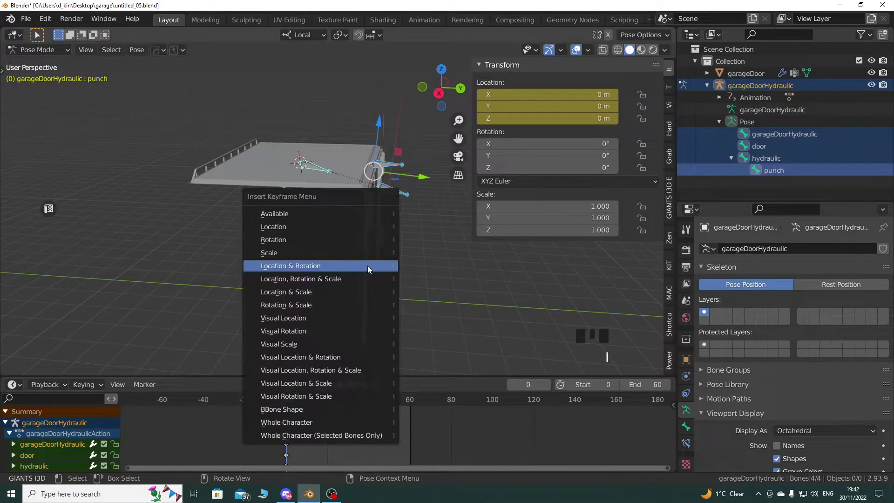
pyautogui.click(367, 266)
# Go to frame 20 and rotate the door bone around its local X axis to 30°
pyautogui.moveTo(295, 400); pyautogui.dragTo(315, 403)
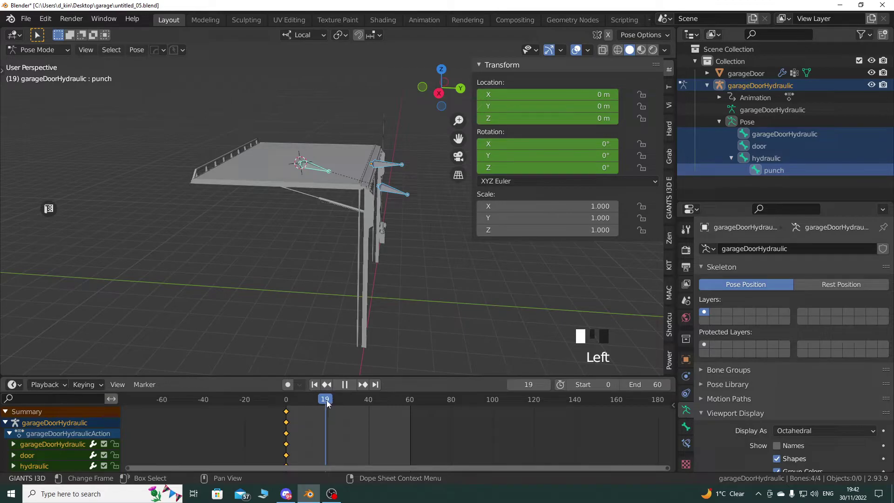
pyautogui.moveTo(327, 403); pyautogui.dragTo(327, 403)
pyautogui.click(759, 146)
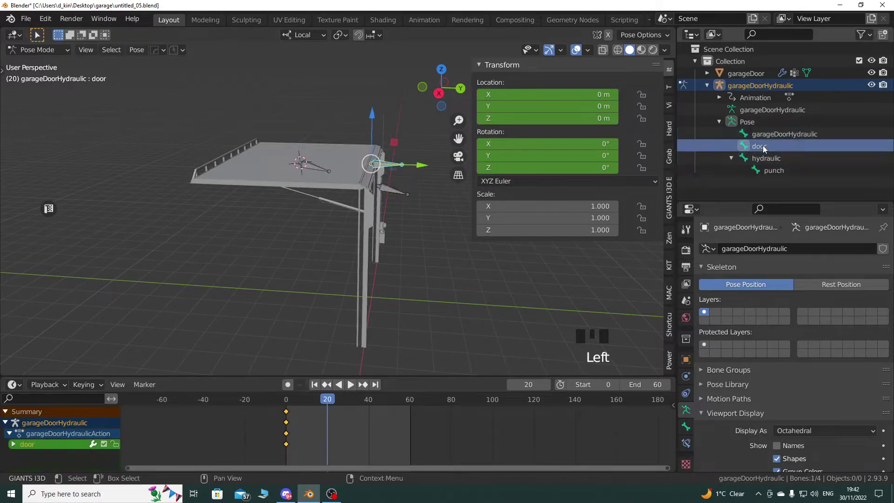
pyautogui.press('r')
pyautogui.press('x')
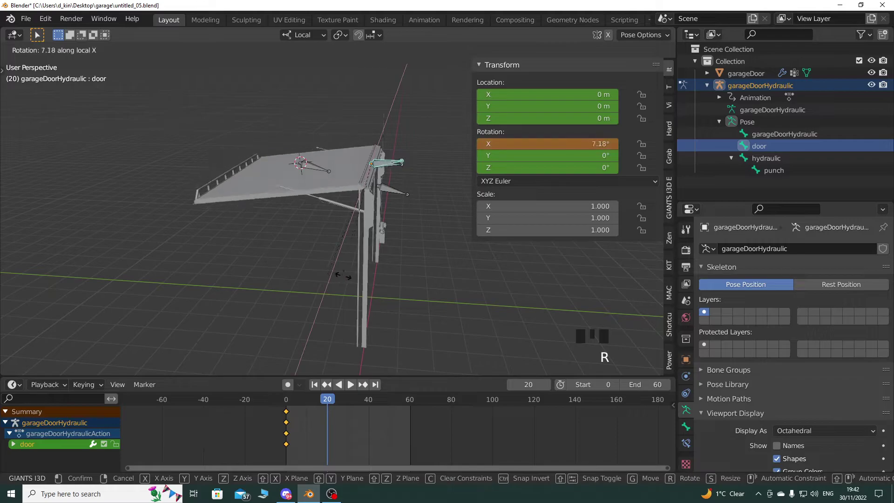
pyautogui.click(394, 274)
pyautogui.click(533, 143)
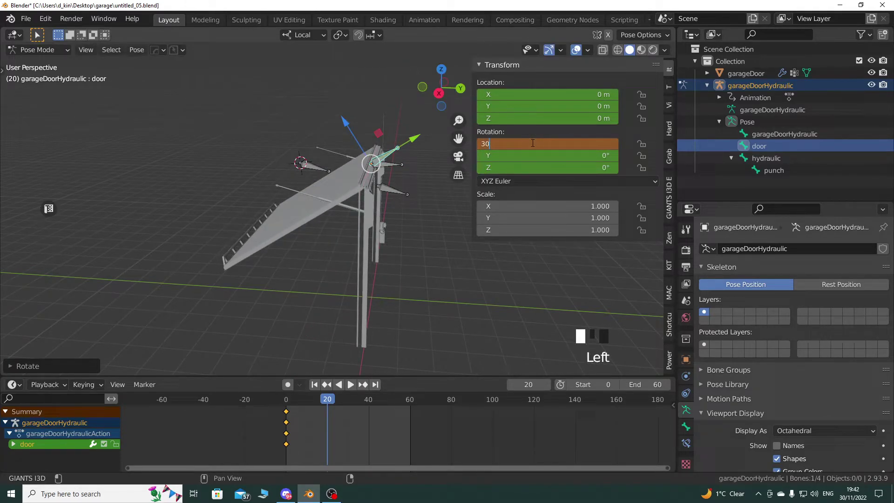
pyautogui.write('30')
pyautogui.press('Return')
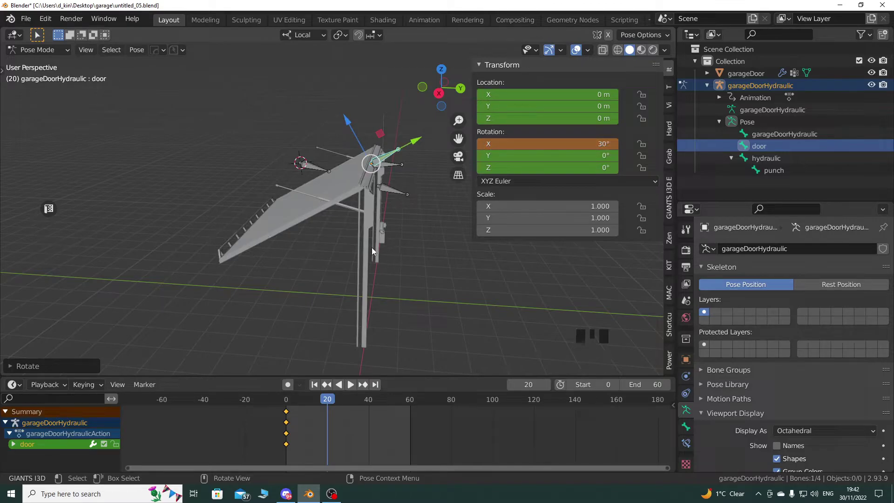
# In a wireframe right view, rotate the hydraulic bone around its local X axis to about 24.1° at frame 20, towards the door
pyautogui.click(768, 158)
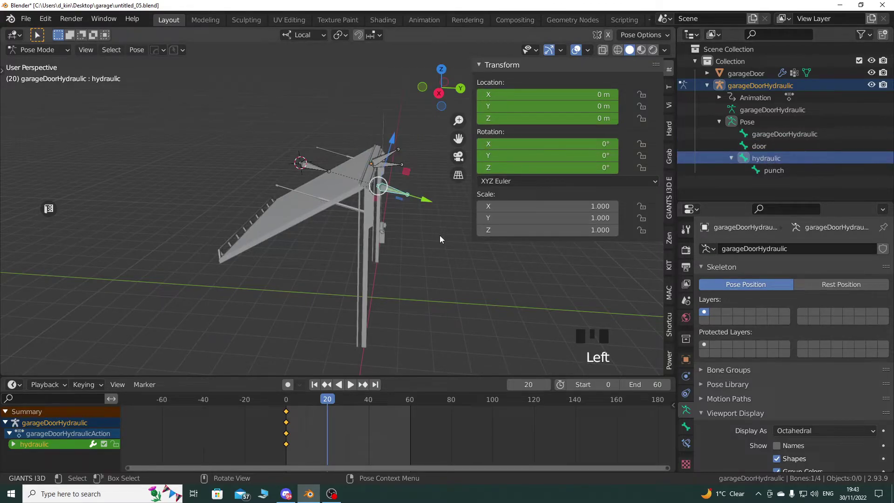
pyautogui.moveTo(675, 166); pyautogui.dragTo(803, 166)
pyautogui.press('KP_3')
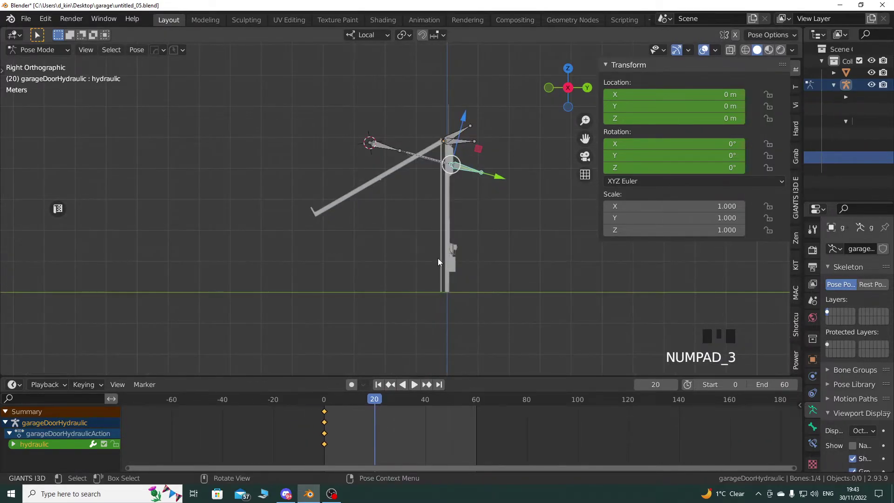
pyautogui.scroll(3, 423, 270)
pyautogui.click(745, 50)
pyautogui.scroll(4, 383, 247)
pyautogui.keyDown('shift'); pyautogui.moveTo(384, 247); pyautogui.dragTo(433, 245, button='middle'); pyautogui.keyUp('shift')
pyautogui.scroll(3, 437, 240)
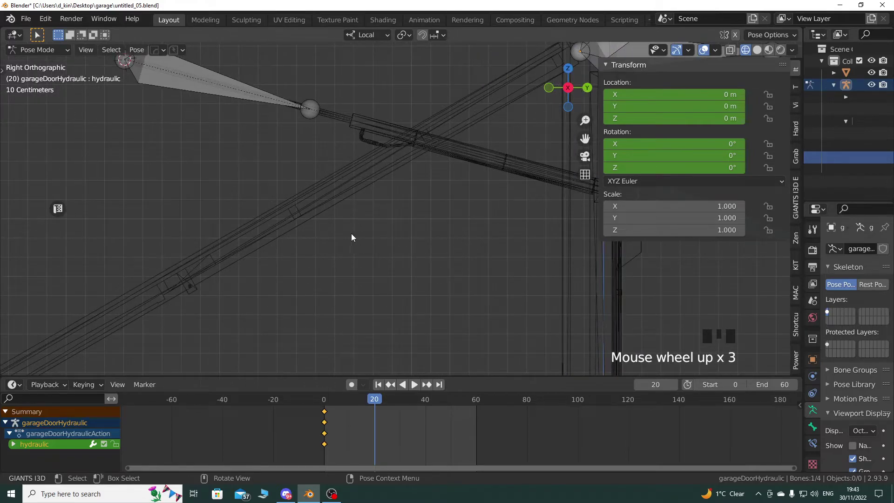
pyautogui.press('r')
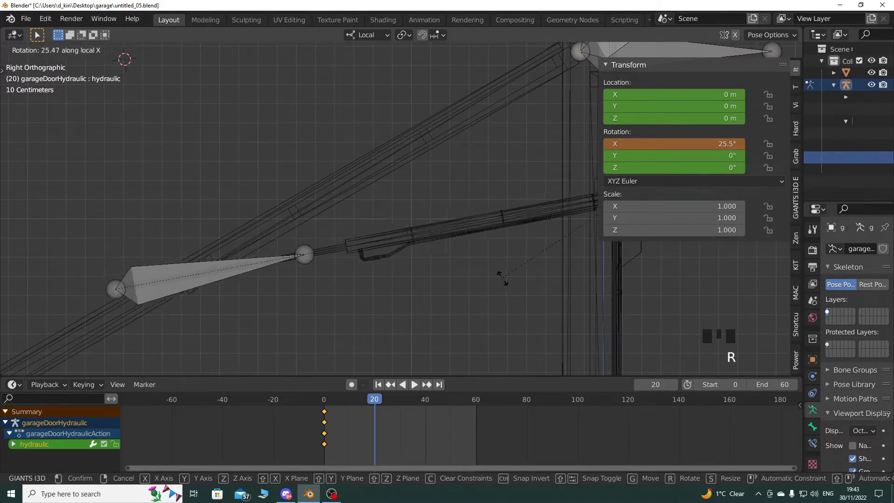
pyautogui.click(503, 272)
# Turn off the armature's In Front display so the mesh wireframe shows over the bones near the door's pin
pyautogui.keyDown('shift'); pyautogui.moveTo(347, 272); pyautogui.dragTo(471, 265, button='middle'); pyautogui.keyUp('shift')
pyautogui.scroll(5, 447, 261)
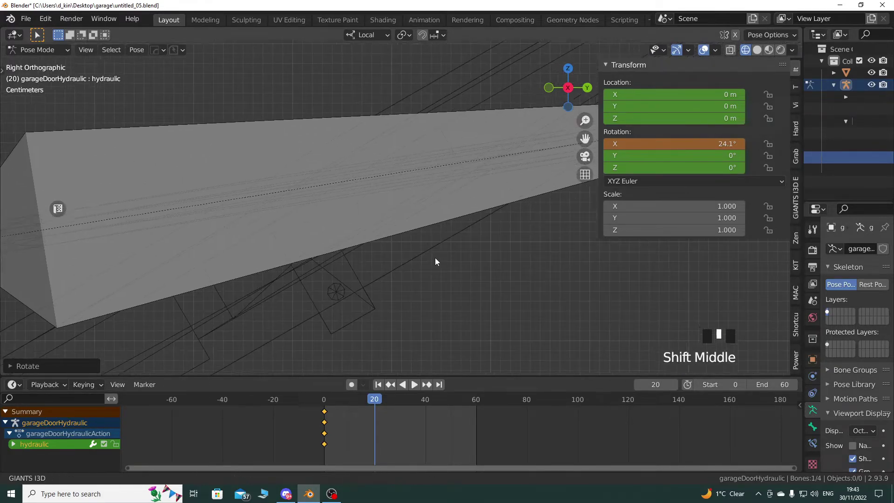
pyautogui.scroll(-4, 856, 423)
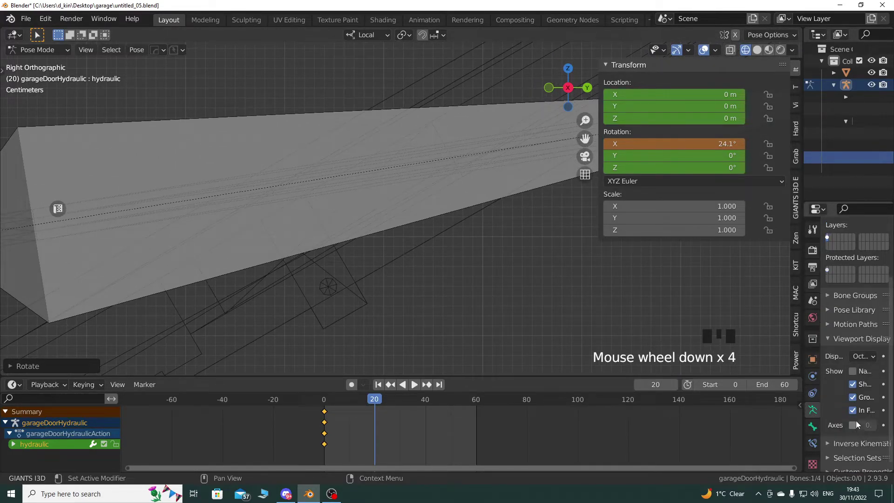
pyautogui.click(437, 282)
pyautogui.keyDown('shift'); pyautogui.moveTo(437, 286); pyautogui.dragTo(407, 293, button='middle'); pyautogui.keyUp('shift')
pyautogui.scroll(2, 438, 295)
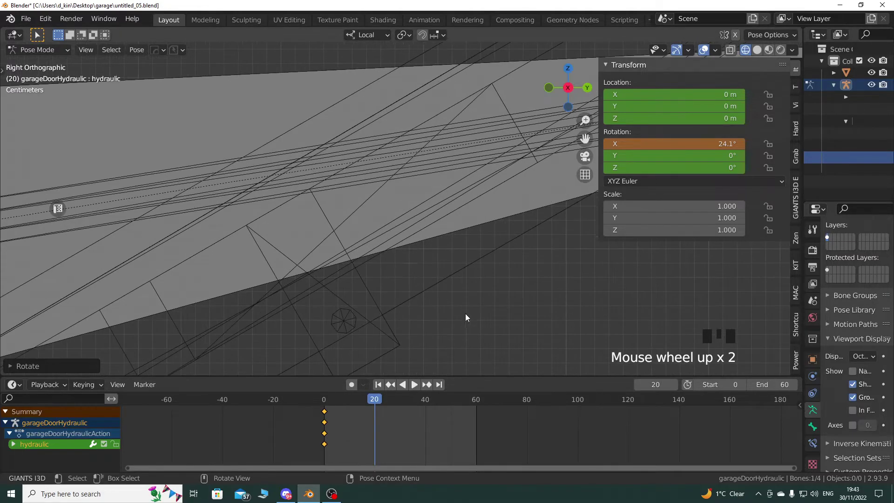
# Rotate the hydraulic bone around its local X axis to about 26.8°, aligning the cylinder axis with the door's pin
pyautogui.keyDown('shift'); pyautogui.moveTo(348, 283); pyautogui.dragTo(353, 240, button='middle'); pyautogui.keyUp('shift')
pyautogui.press('r')
pyautogui.press('x')
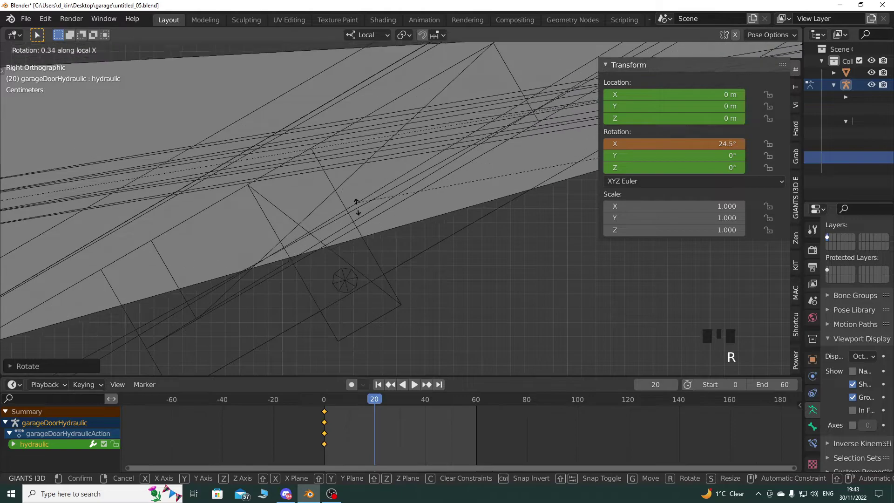
pyautogui.click(406, 309)
pyautogui.keyDown('shift'); pyautogui.moveTo(406, 306); pyautogui.dragTo(423, 248, button='middle'); pyautogui.keyUp('shift')
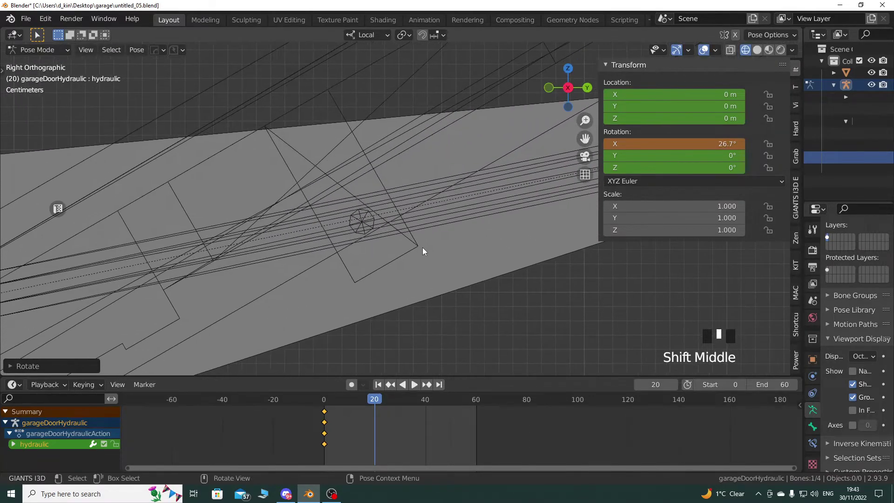
pyautogui.scroll(3, 414, 268)
pyautogui.press('r')
pyautogui.press('x')
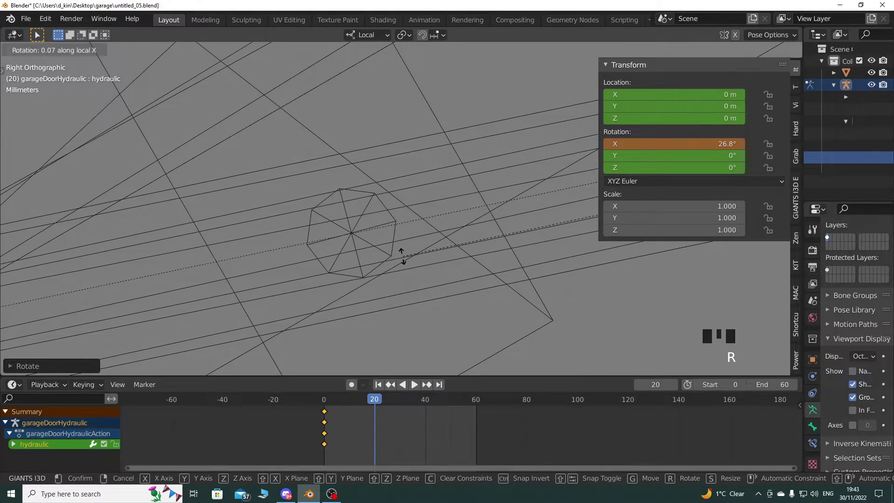
pyautogui.click(401, 255)
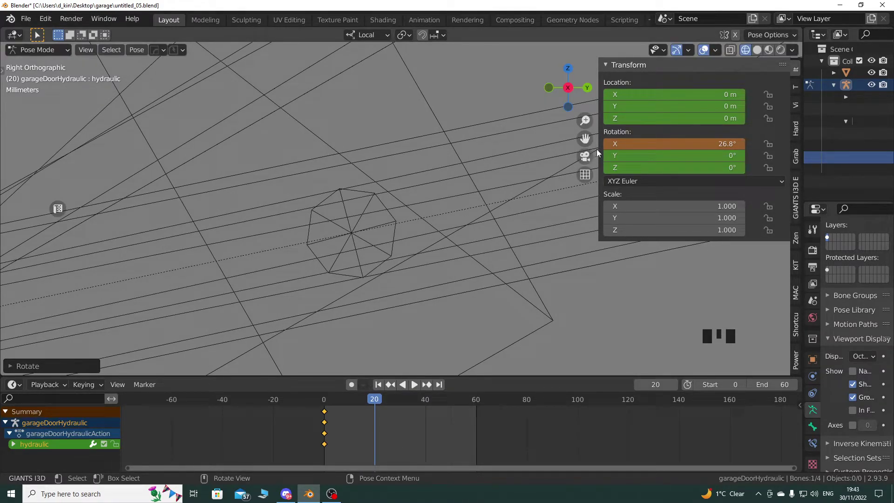
# Select the punch bone and move it along its local Y axis to about 0.763 m, bringing the rod end onto the door's pin
pyautogui.moveTo(599, 149); pyautogui.dragTo(682, 149)
pyautogui.moveTo(804, 148); pyautogui.dragTo(720, 148)
pyautogui.click(812, 169)
pyautogui.scroll(-11, 281, 256)
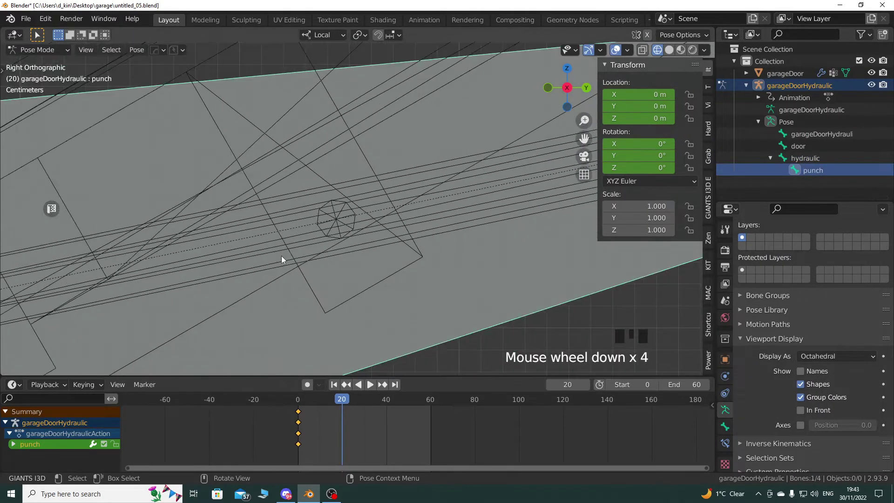
pyautogui.press('g')
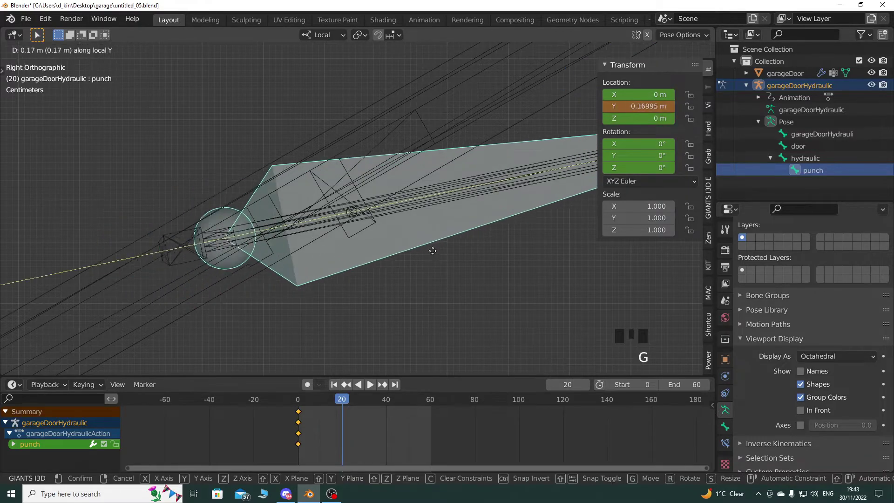
pyautogui.click(129, 287)
pyautogui.scroll(5, 270, 255)
pyautogui.keyDown('shift'); pyautogui.moveTo(270, 255); pyautogui.dragTo(279, 247, button='middle'); pyautogui.keyUp('shift')
pyautogui.scroll(3, 280, 251)
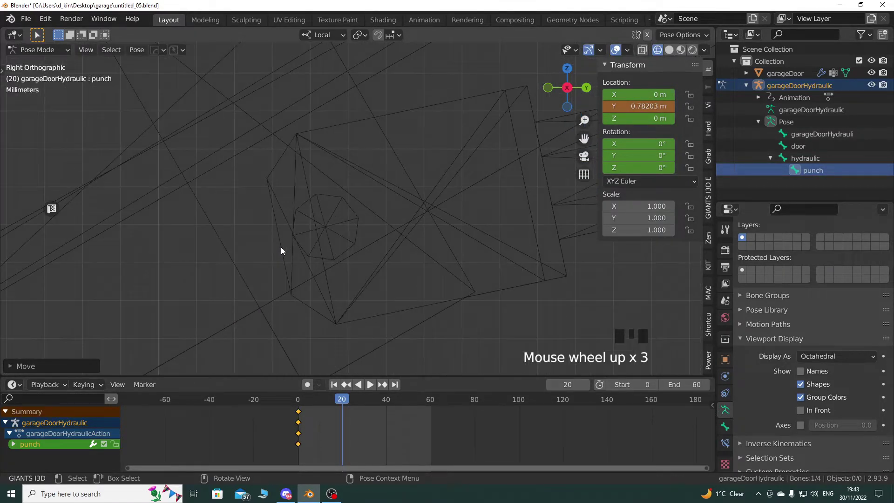
pyautogui.press('g')
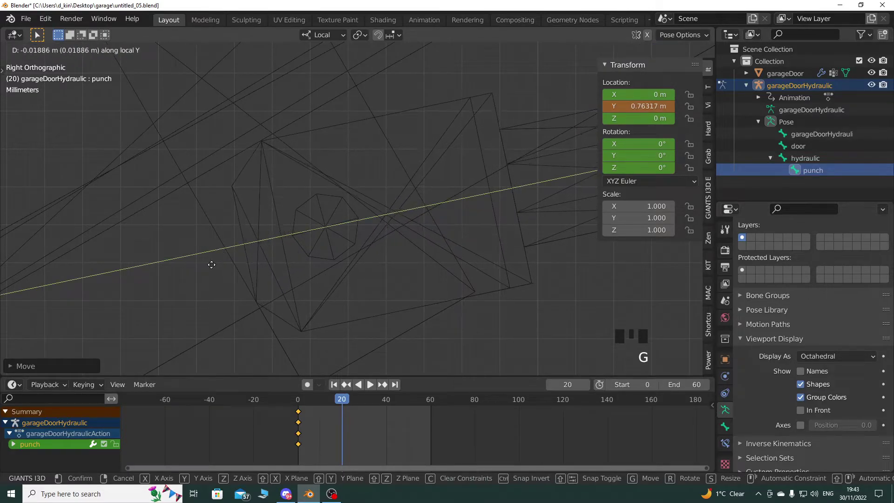
pyautogui.click(212, 265)
# Fine-tune the hydraulic bone's local X rotation by less than 0.1° to centre the rod end vertically on the door's pin
pyautogui.click(799, 158)
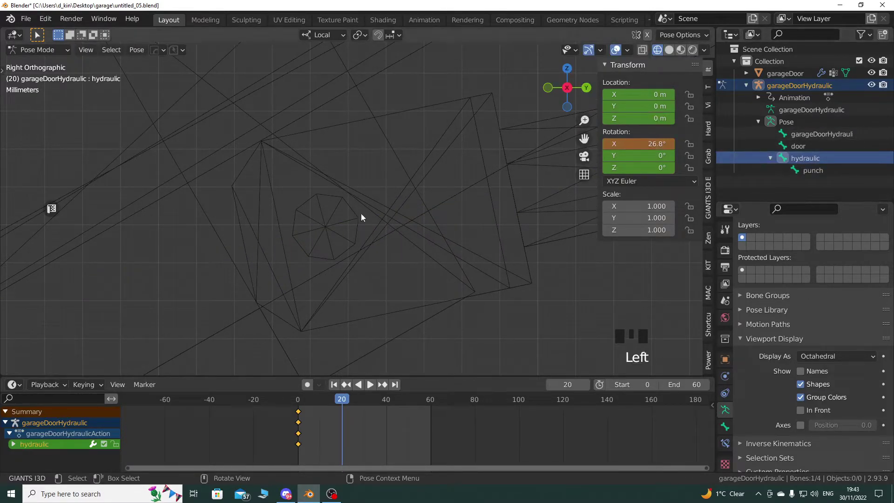
pyautogui.press('r')
pyautogui.press('x')
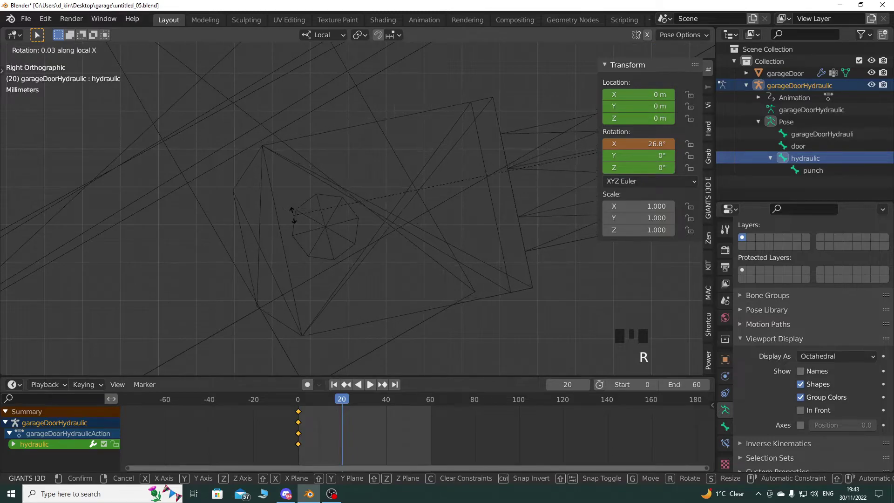
pyautogui.click(295, 215)
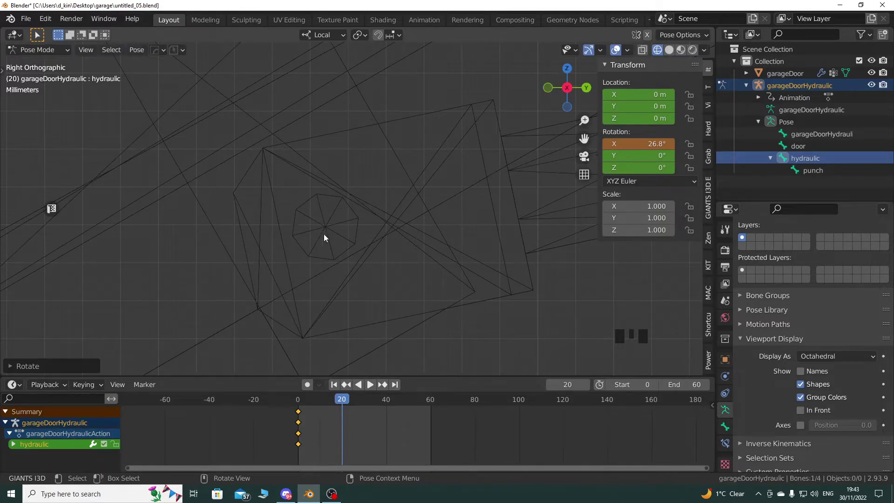
# Fine-tune the punch bone along its local Y axis to about 0.764 m, centring the rod end on the door's pin
pyautogui.click(792, 169)
pyautogui.press('g')
pyautogui.press('y')
pyautogui.click(336, 262)
pyautogui.scroll(-16, 336, 172)
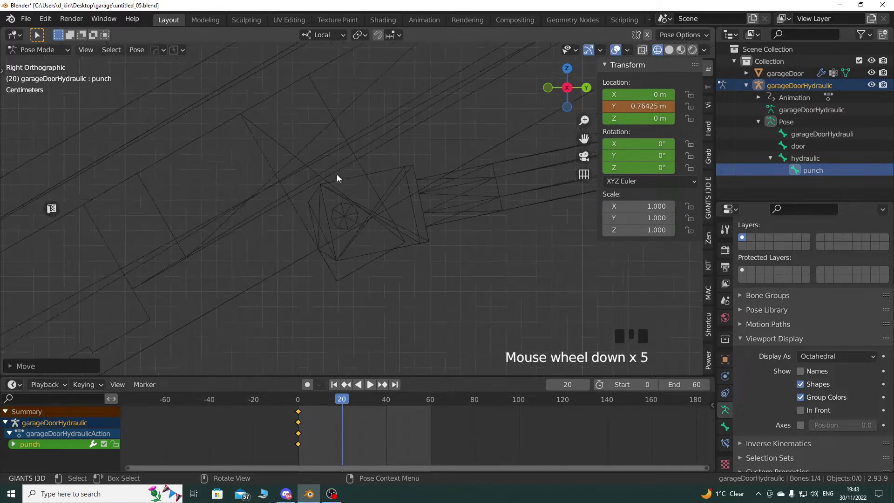
pyautogui.keyDown('shift'); pyautogui.moveTo(370, 212); pyautogui.dragTo(315, 246, button='middle'); pyautogui.keyUp('shift')
pyautogui.scroll(-2, 317, 254)
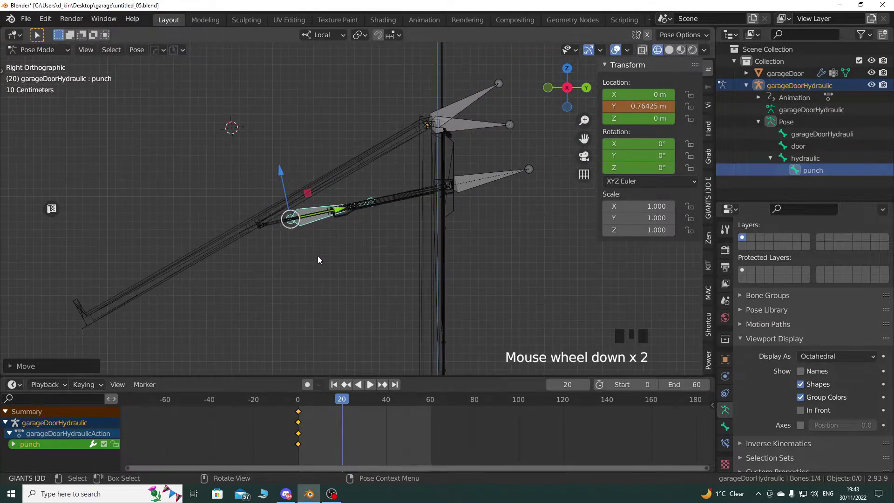
# Insert a Location & Rotation keyframe for all bones of the armature at frame 20
pyautogui.press('a')
pyautogui.press('i')
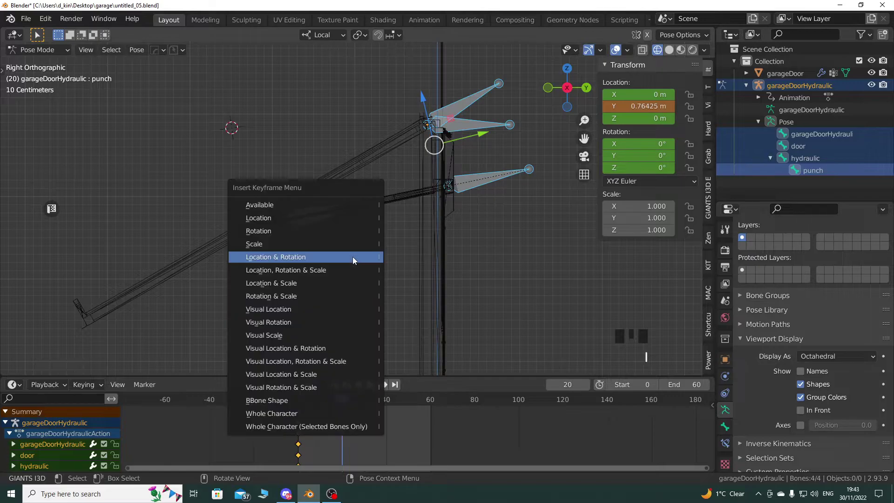
pyautogui.click(353, 257)
# Go to frame 40, rotate the door bone further down around its local X axis and enter an exact X rotation value
pyautogui.moveTo(347, 403); pyautogui.dragTo(386, 401)
pyautogui.click(811, 147)
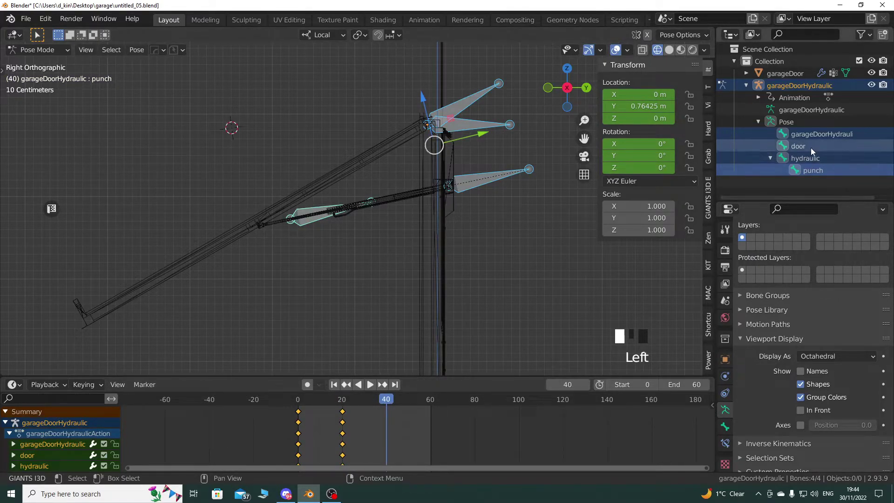
pyautogui.press('r')
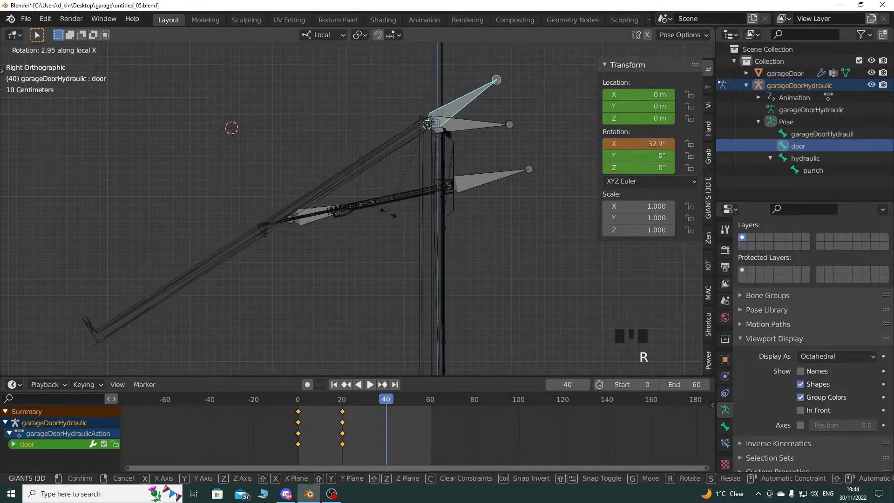
pyautogui.click(629, 191)
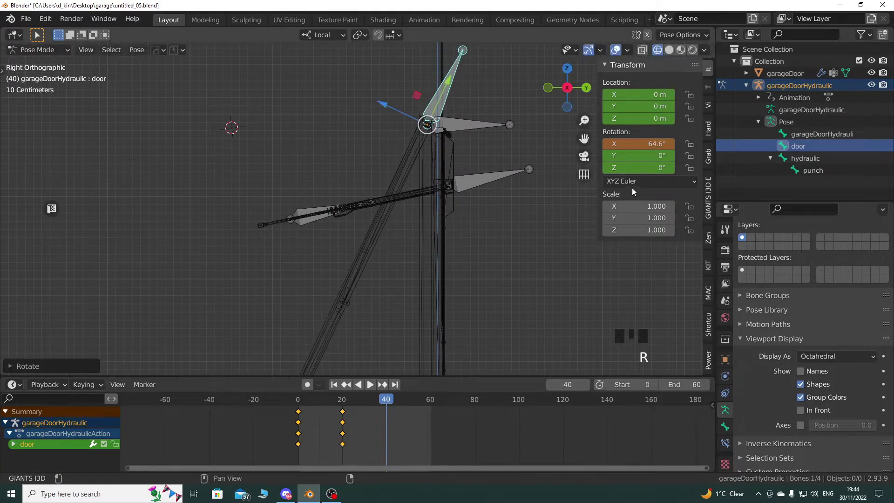
pyautogui.click(648, 143)
pyautogui.press('Return')
# Rotate the hydraulic bone around its local X axis to about 58.4°, aligning the cylinder axis with the door's pin at frame 40
pyautogui.click(805, 159)
pyautogui.keyDown('shift'); pyautogui.moveTo(372, 275); pyautogui.dragTo(390, 250, button='middle'); pyautogui.keyUp('shift')
pyautogui.press('r')
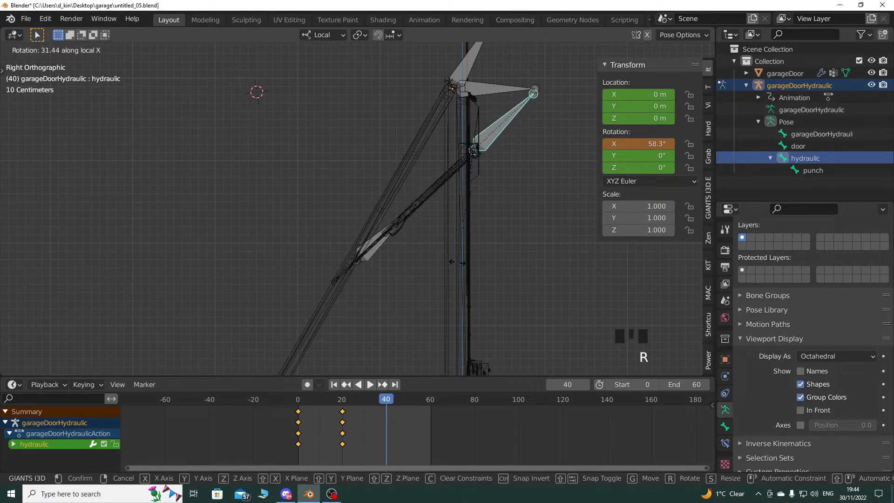
pyautogui.click(349, 309)
pyautogui.scroll(7, 365, 256)
pyautogui.scroll(4, 356, 274)
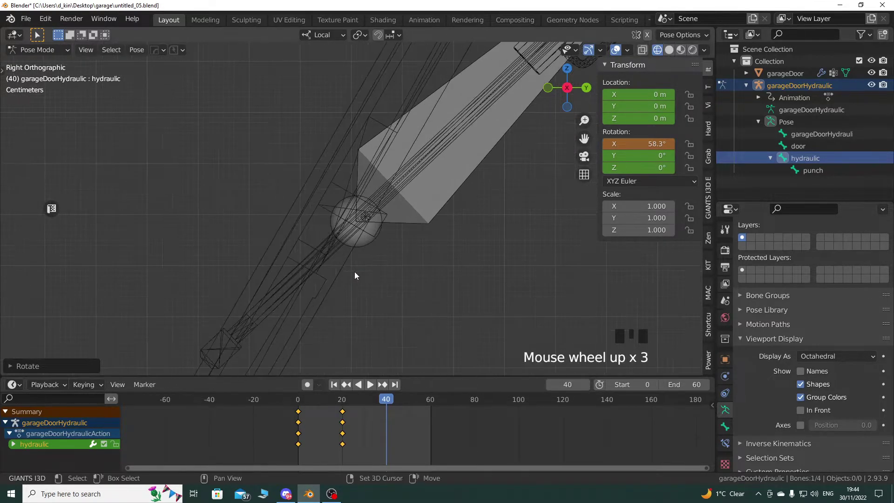
pyautogui.scroll(3, 331, 268)
pyautogui.scroll(2, 325, 260)
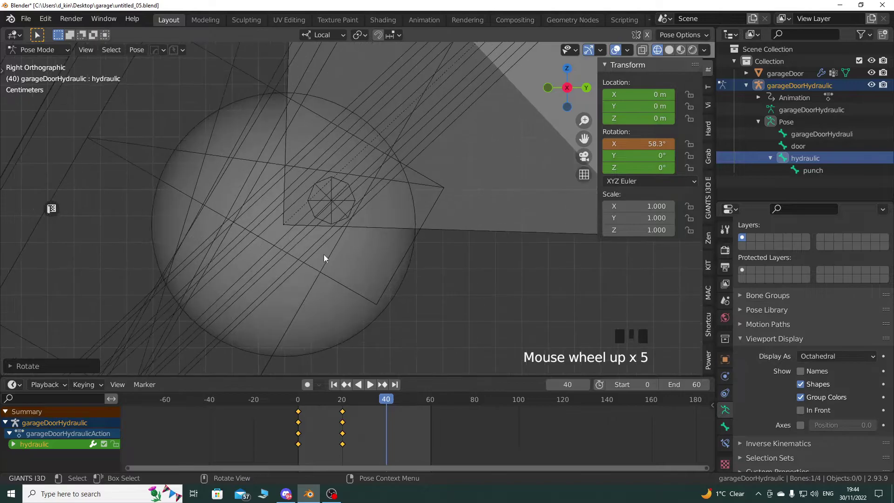
pyautogui.press('r')
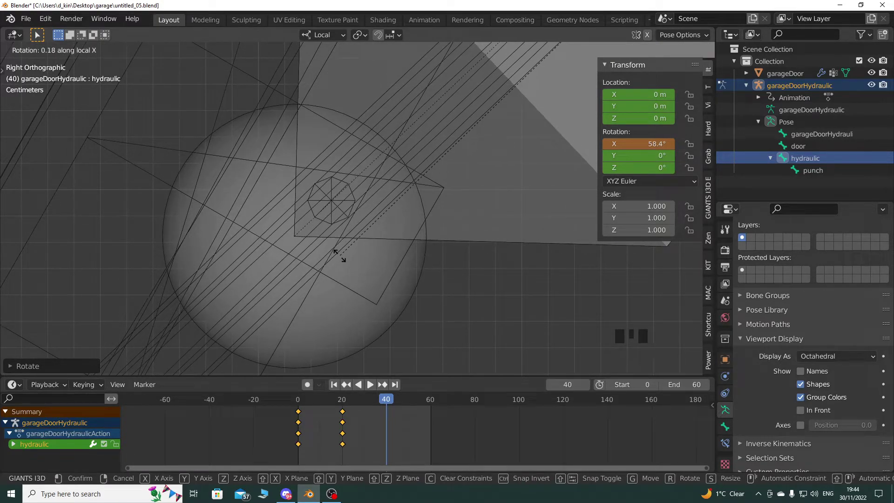
pyautogui.click(339, 255)
# Move the punch bone along its local Y axis to about 1.568 m, bringing the rod end onto the door's pin
pyautogui.click(814, 170)
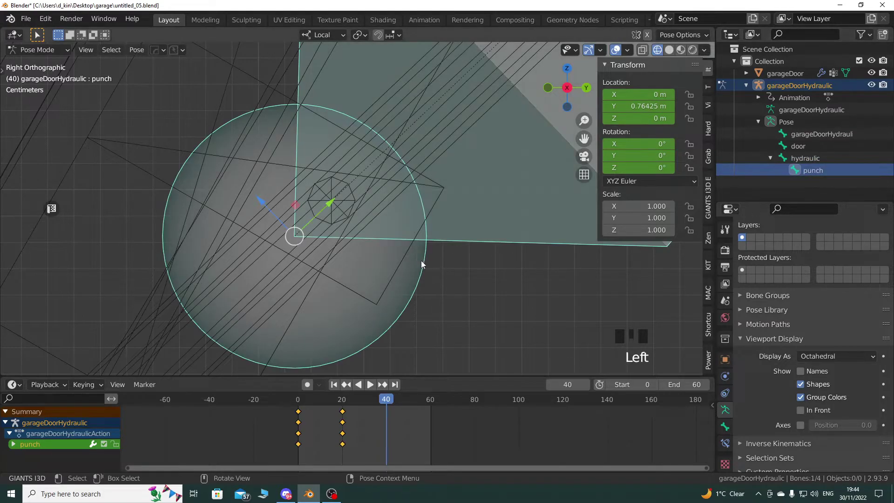
pyautogui.scroll(-7, 352, 278)
pyautogui.press('g')
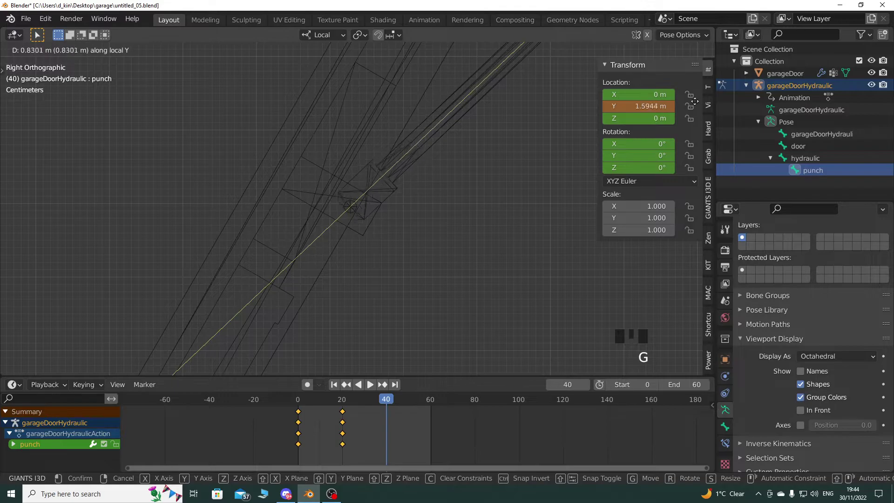
pyautogui.click(679, 114)
pyautogui.scroll(10, 405, 229)
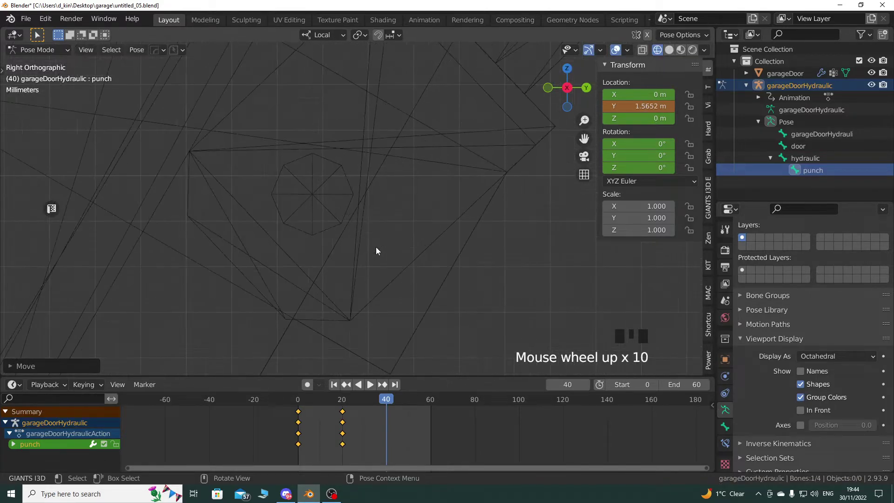
pyautogui.keyDown('shift'); pyautogui.moveTo(370, 239); pyautogui.dragTo(377, 238, button='middle'); pyautogui.keyUp('shift')
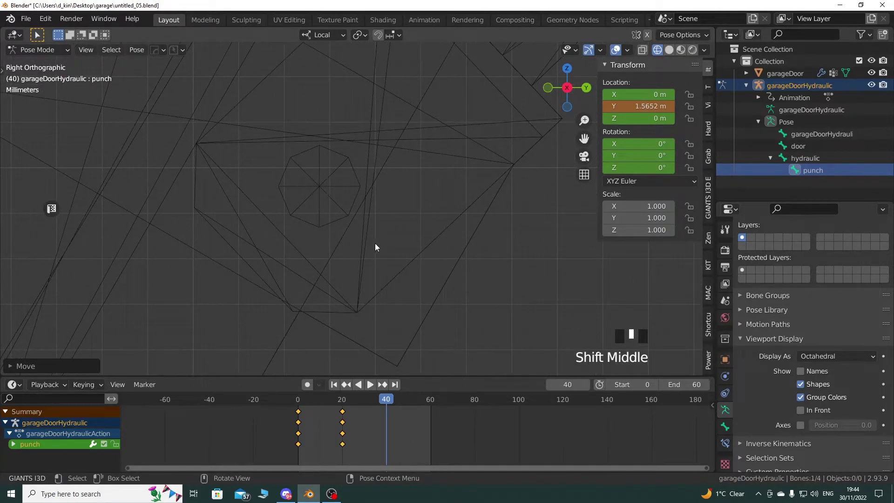
pyautogui.press('g')
pyautogui.click(386, 239)
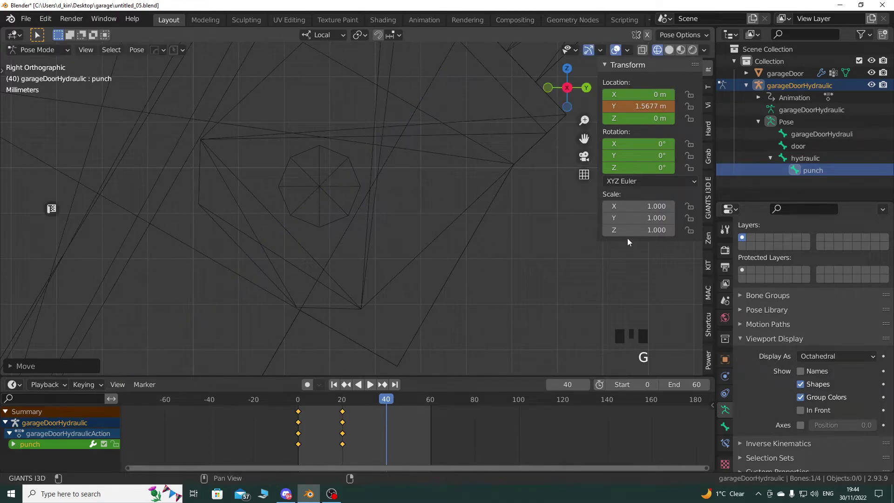
# Fine-tune the hydraulic bone's rotation around its local X axis to about 58.5°, centring the cylinder axis on the door's pin
pyautogui.click(797, 159)
pyautogui.press('t')
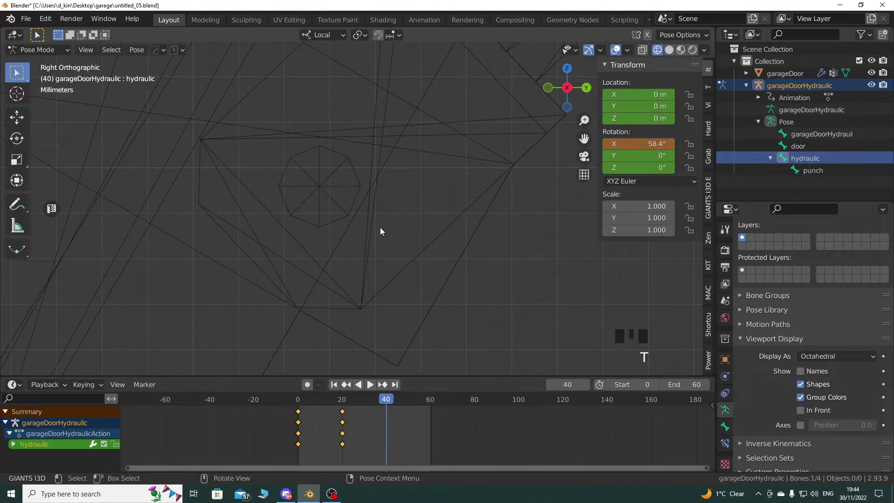
pyautogui.press('t')
pyautogui.press('r')
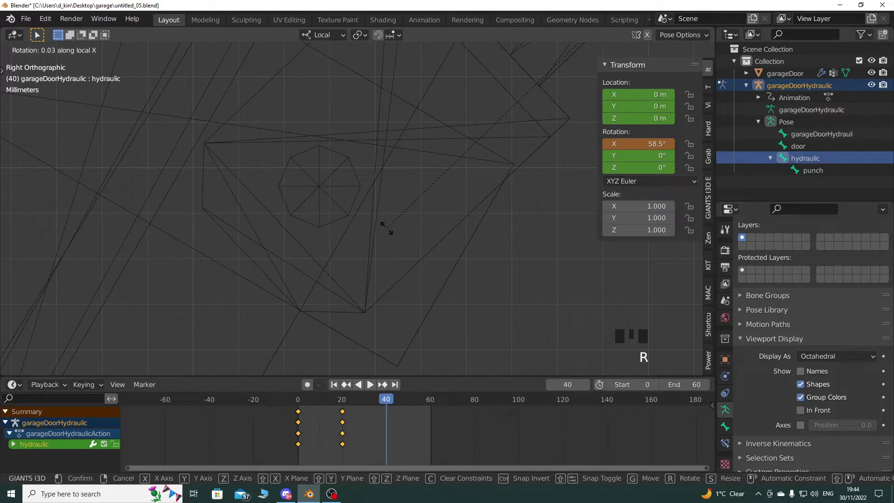
pyautogui.click(386, 228)
# Move the punch bone along its local Y axis to about 1.5683 m so the rod end sits around the door's pin
pyautogui.click(797, 170)
pyautogui.press('g')
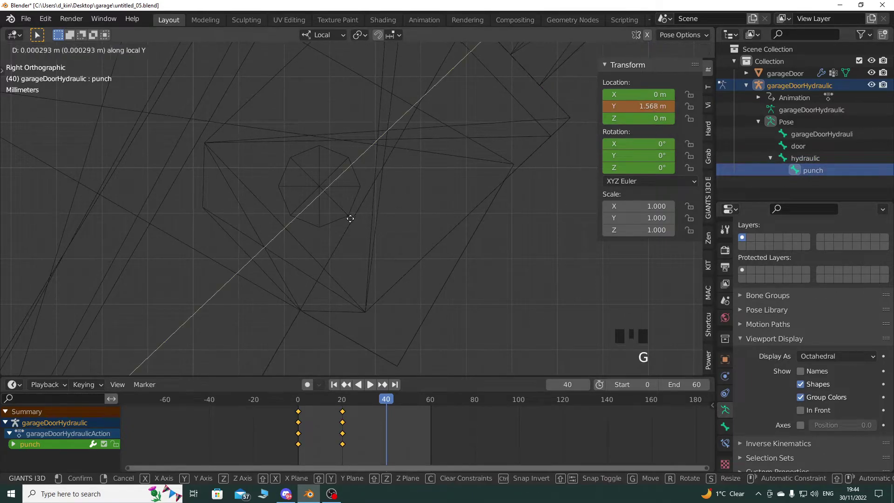
pyautogui.click(351, 217)
# Insert a Location & Rotation keyframe for all bones of the armature at frame 40
pyautogui.scroll(-11, 387, 236)
pyautogui.press('a')
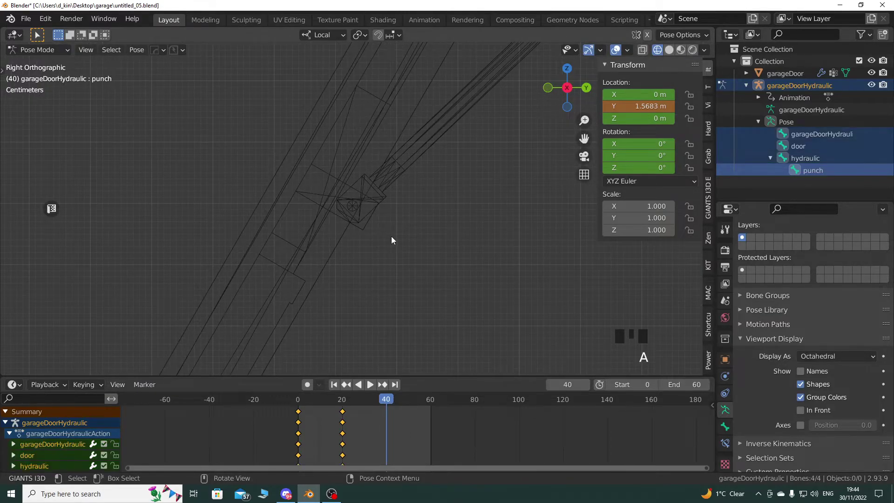
pyautogui.press('i')
pyautogui.click(399, 237)
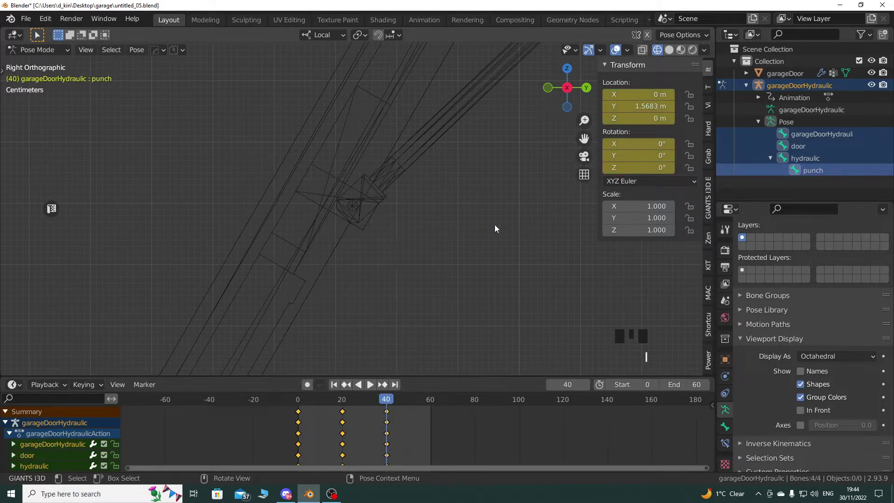
# Set the door bone's X rotation to 90° at frame 40, closing the door
pyautogui.click(794, 146)
pyautogui.scroll(-14, 469, 210)
pyautogui.click(651, 146)
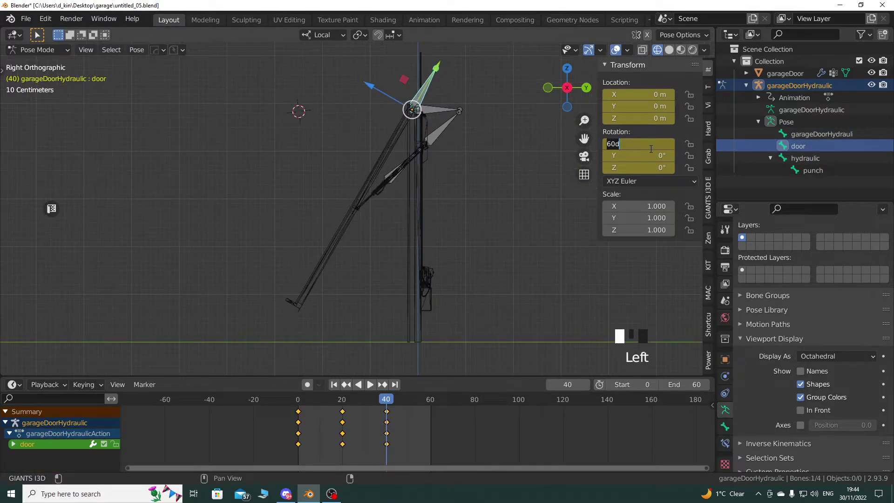
pyautogui.write('0')
pyautogui.press('Return')
pyautogui.click(642, 143)
pyautogui.press('Left')
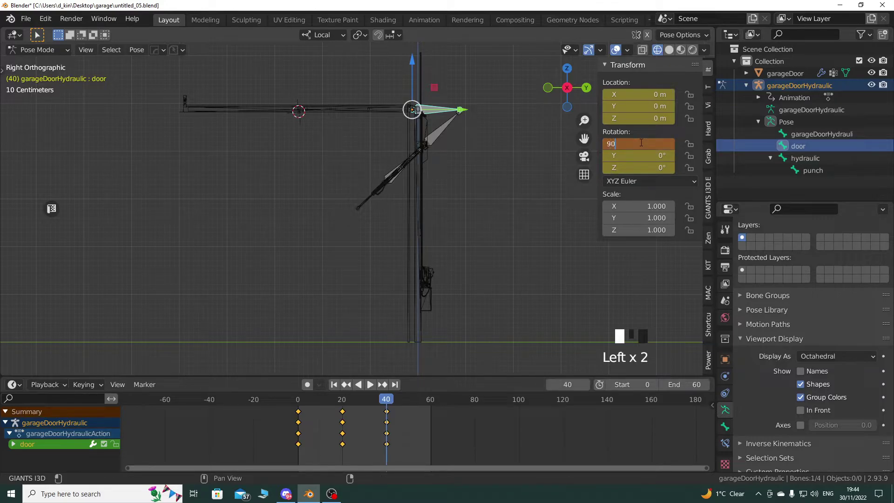
pyautogui.write('9')
pyautogui.press('Return')
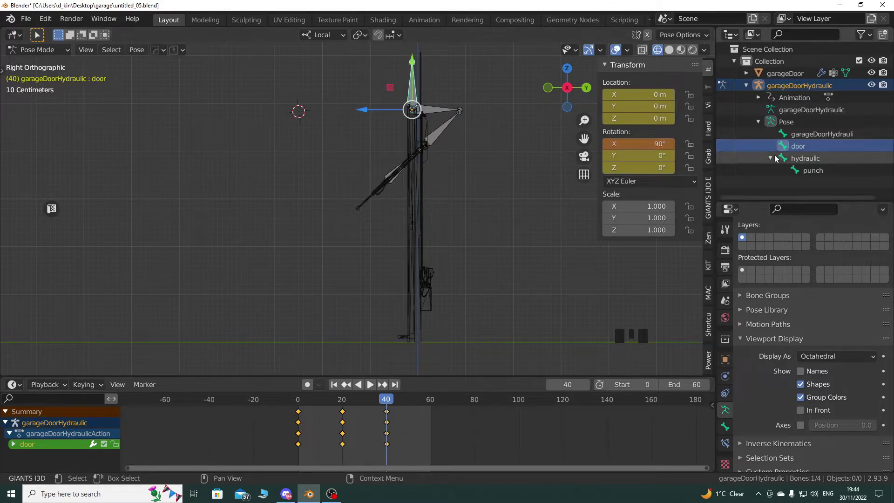
# Rotate the hydraulic bone to about 97.5° on X at frame 40, aligning the cylinder with the closed door's pin
pyautogui.click(803, 160)
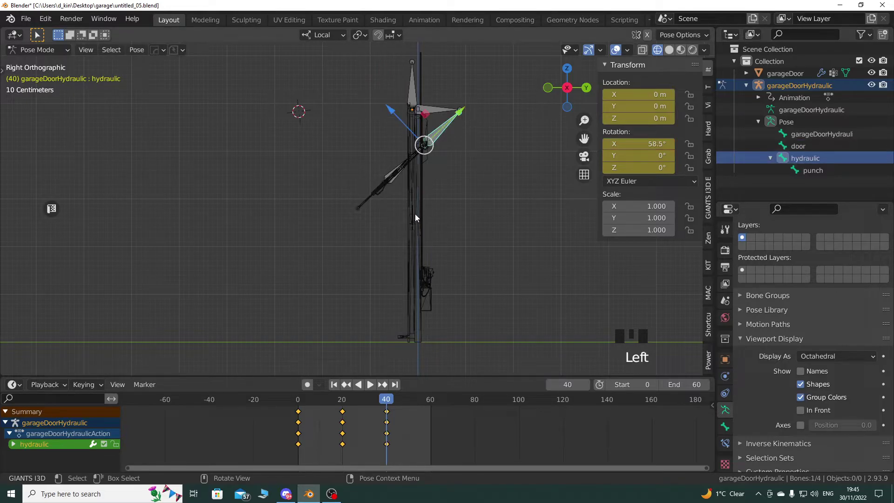
pyautogui.press('r')
pyautogui.click(468, 213)
pyautogui.scroll(4, 468, 218)
pyautogui.keyDown('shift'); pyautogui.moveTo(405, 225); pyautogui.dragTo(351, 213, button='middle'); pyautogui.keyUp('shift')
pyautogui.scroll(3, 343, 200)
pyautogui.scroll(5, 345, 202)
pyautogui.scroll(3, 351, 174)
pyautogui.press('r')
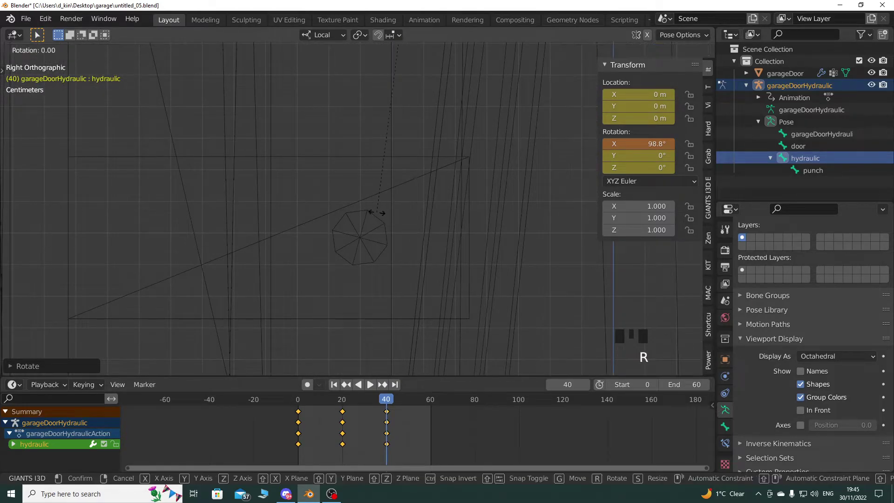
pyautogui.click(268, 216)
pyautogui.scroll(4, 309, 246)
pyautogui.keyDown('shift'); pyautogui.moveTo(310, 246); pyautogui.dragTo(305, 207, button='middle'); pyautogui.keyUp('shift')
pyautogui.scroll(2, 310, 211)
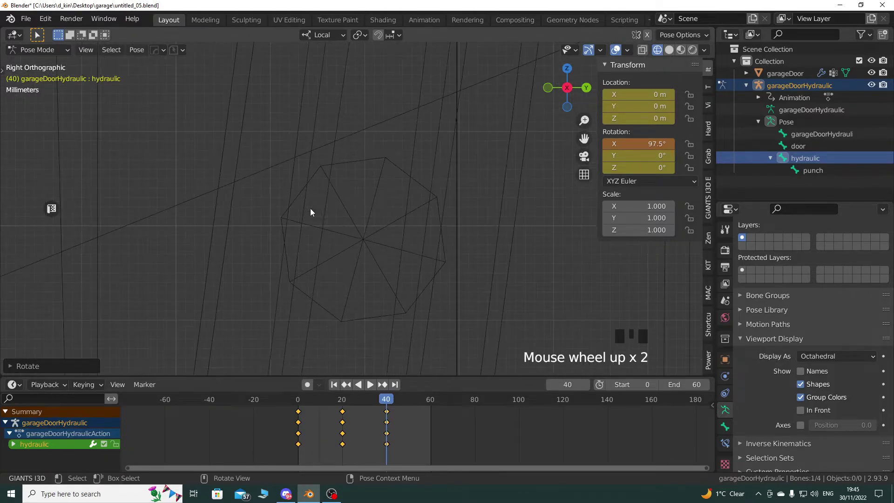
pyautogui.press('r')
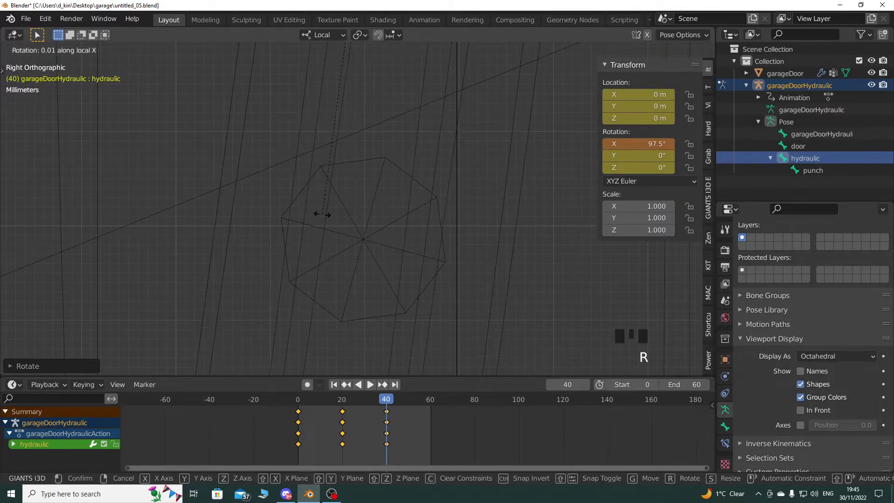
pyautogui.rightClick(323, 214)
# Move the punch bone along its local Y axis to about 2.15 m, bringing the rod end onto the closed door's pin
pyautogui.scroll(-5, 411, 234)
pyautogui.scroll(-9, 412, 235)
pyautogui.click(814, 171)
pyautogui.scroll(-9, 403, 261)
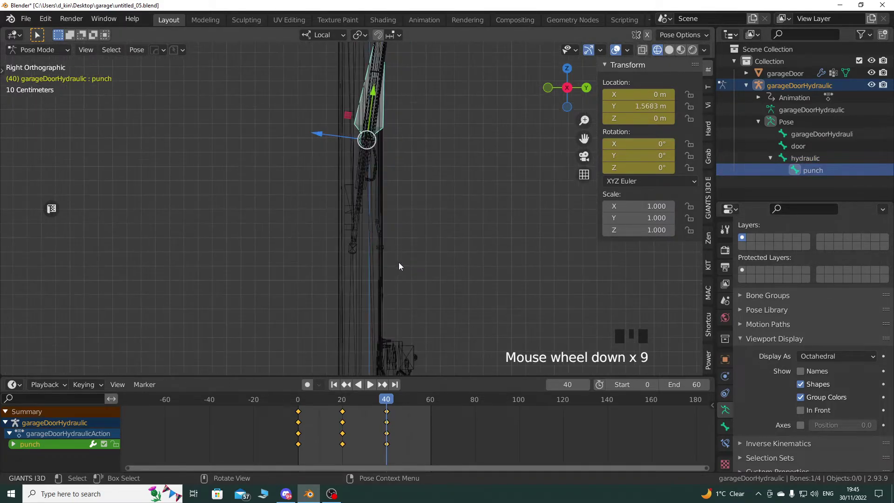
pyautogui.press('g')
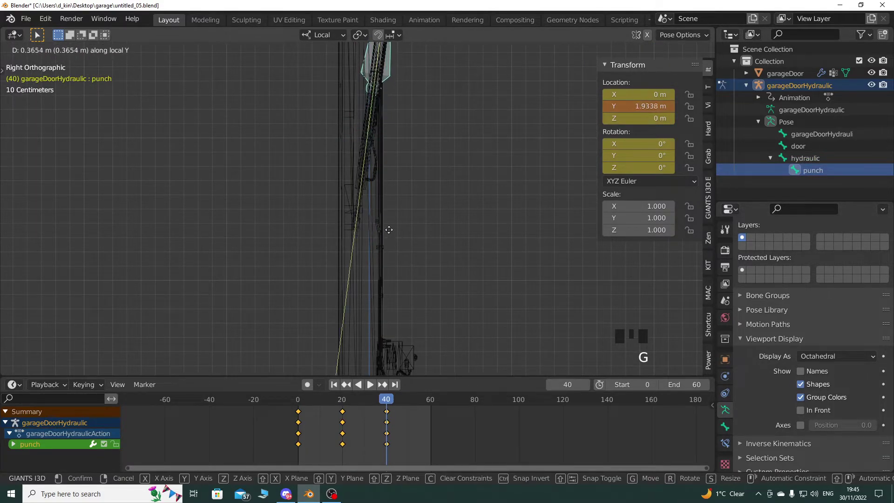
pyautogui.click(364, 241)
pyautogui.scroll(5, 364, 241)
pyautogui.scroll(9, 364, 247)
pyautogui.press('g')
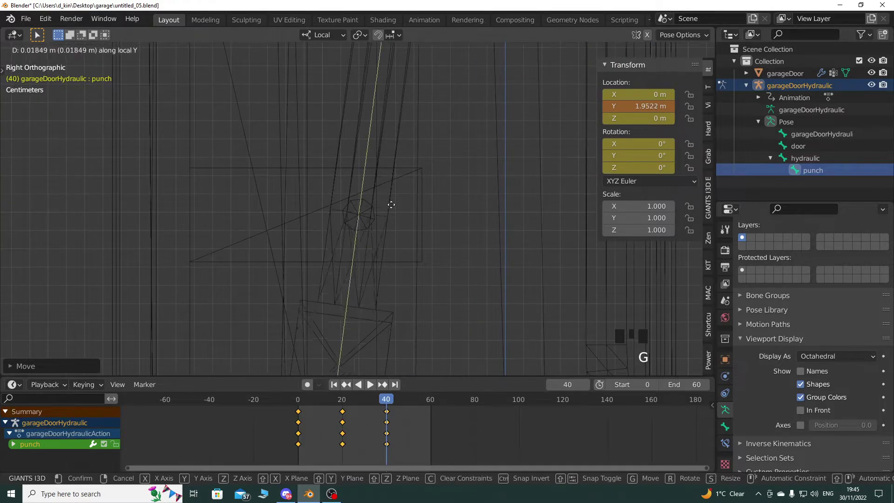
pyautogui.click(432, 106)
pyautogui.press('g')
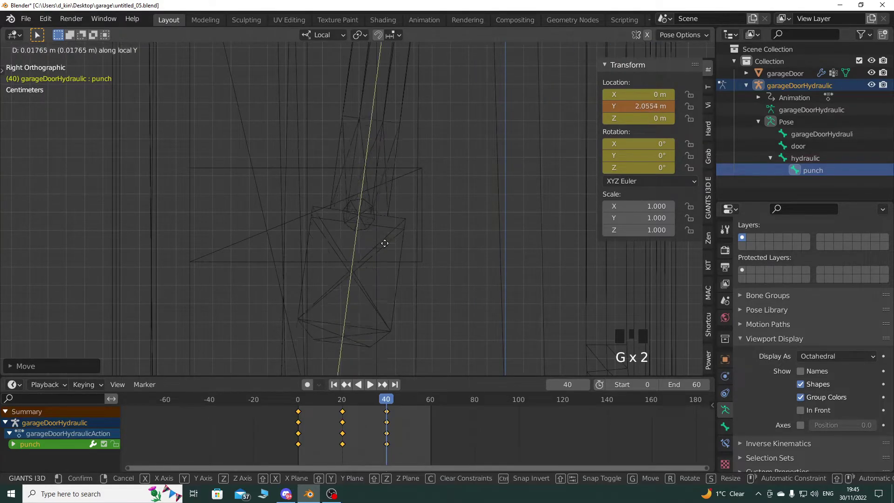
pyautogui.click(429, 131)
pyautogui.press('g')
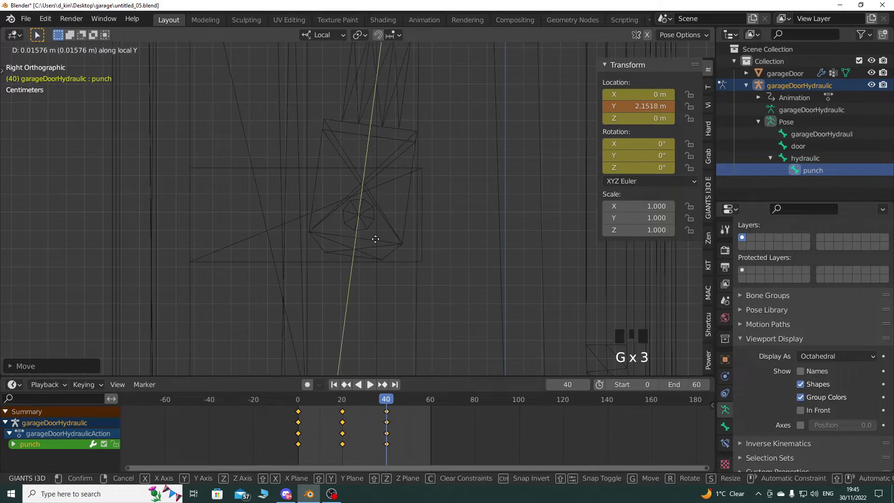
pyautogui.click(367, 286)
pyautogui.scroll(5, 373, 281)
pyautogui.scroll(1, 333, 273)
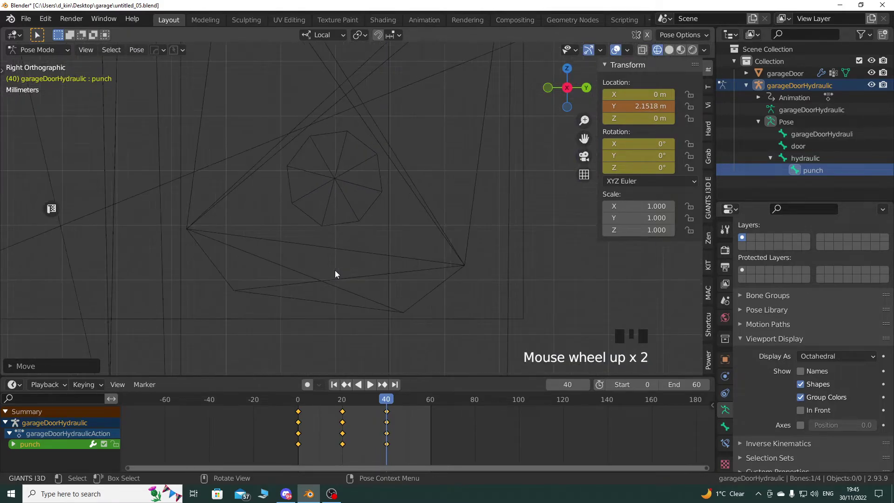
pyautogui.press('g')
pyautogui.press('y')
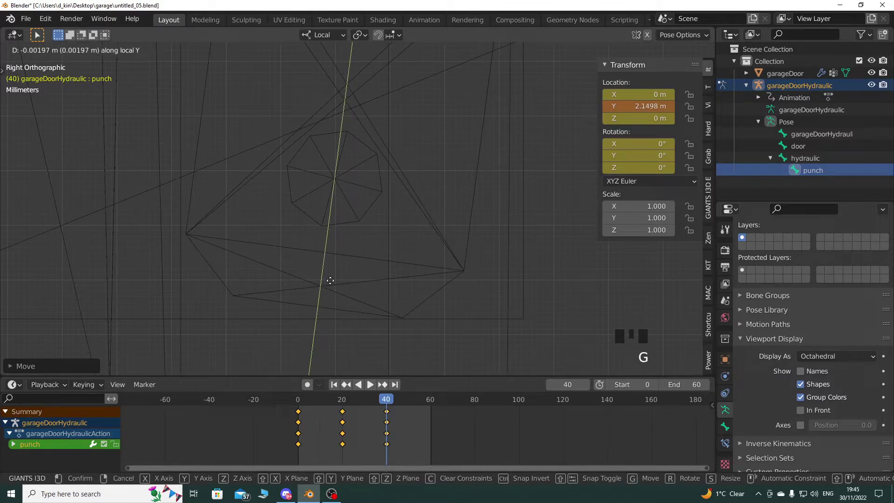
pyautogui.click(332, 279)
# Insert a Location & Rotation keyframe for all bones in the closed-door pose at frame 40
pyautogui.scroll(-20, 386, 247)
pyautogui.scroll(-9, 401, 243)
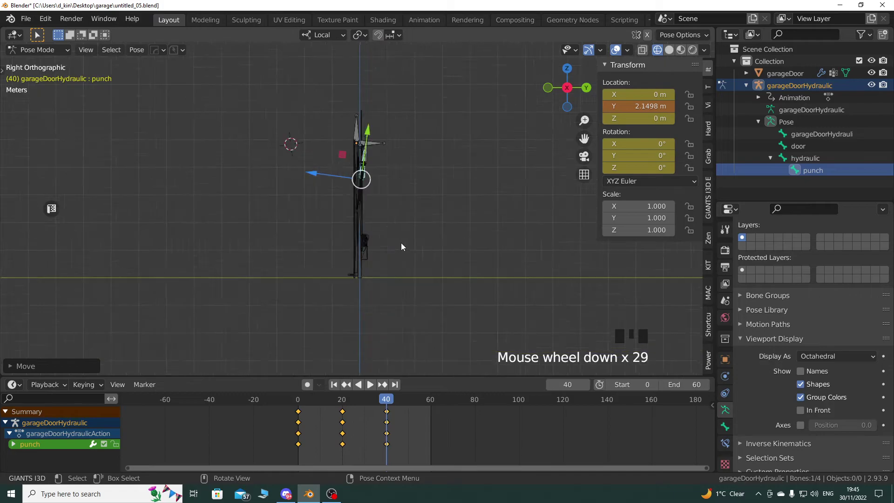
pyautogui.press('a')
pyautogui.press('i')
pyautogui.click(414, 247)
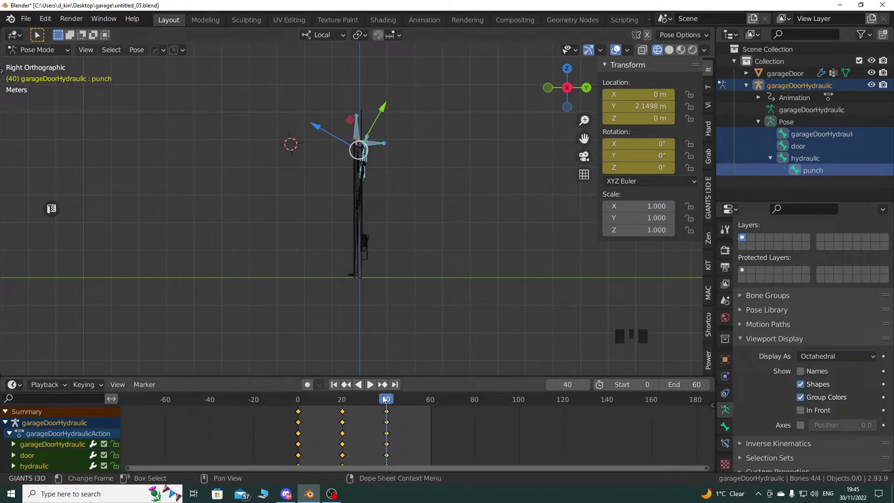
# Undo the closed-door pose and its keyframes at frame 40, restoring the half-open pose of the door, hydraulic and punch bones
pyautogui.click(410, 399)
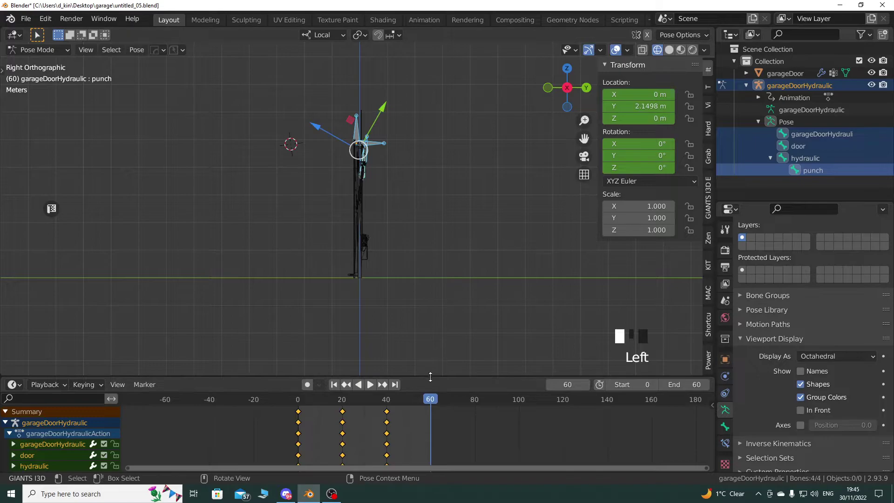
pyautogui.hotkey('ctrl', 'z')
pyautogui.hotkey('ctrl', 'z')
pyautogui.hotkey('ctrl', 'z')
pyautogui.hotkey('ctrl', 'z')
pyautogui.hotkey('ctrl', 'z')
pyautogui.hotkey('ctrl', 'z')
pyautogui.hotkey('ctrl', 'z')
pyautogui.hotkey('ctrl', 'z')
pyautogui.hotkey('ctrl', 'z')
pyautogui.hotkey('ctrl', 'z')
pyautogui.hotkey('ctrl', 'z')
pyautogui.hotkey('ctrl', 'z')
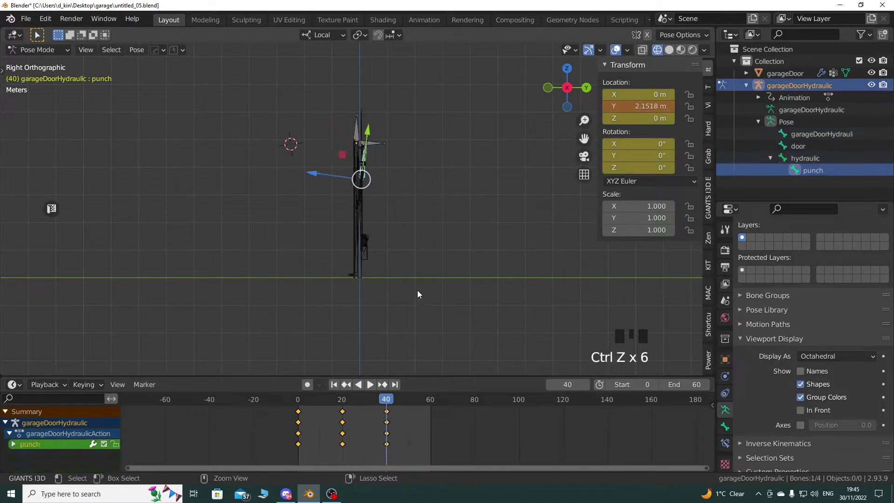
pyautogui.hotkey('ctrl', 'z')
pyautogui.hotkey('ctrl', 'z')
pyautogui.hotkey('ctrl', 'z')
pyautogui.hotkey('ctrl', 'z')
pyautogui.hotkey('ctrl', 'z')
pyautogui.hotkey('ctrl', 'z')
pyautogui.hotkey('ctrl', 'z')
pyautogui.hotkey('ctrl', 'z')
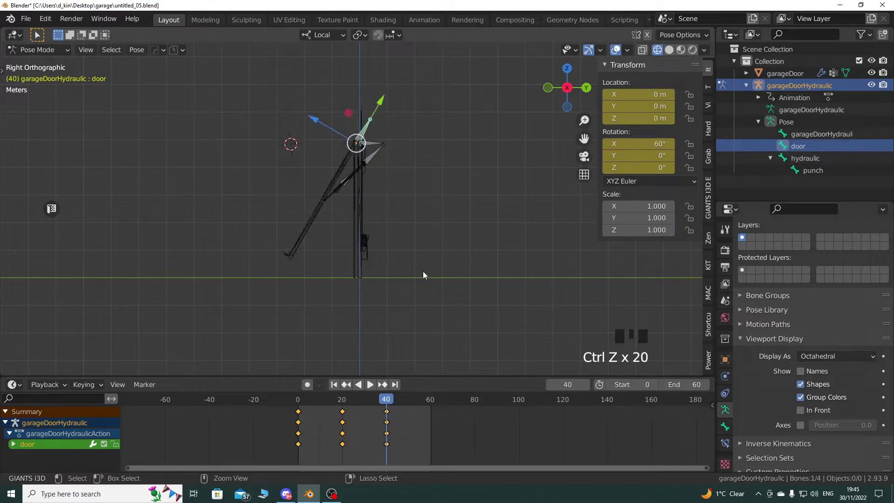
# Go to frame 60 and set the door bone's X rotation to 90°
pyautogui.moveTo(400, 399); pyautogui.dragTo(431, 402)
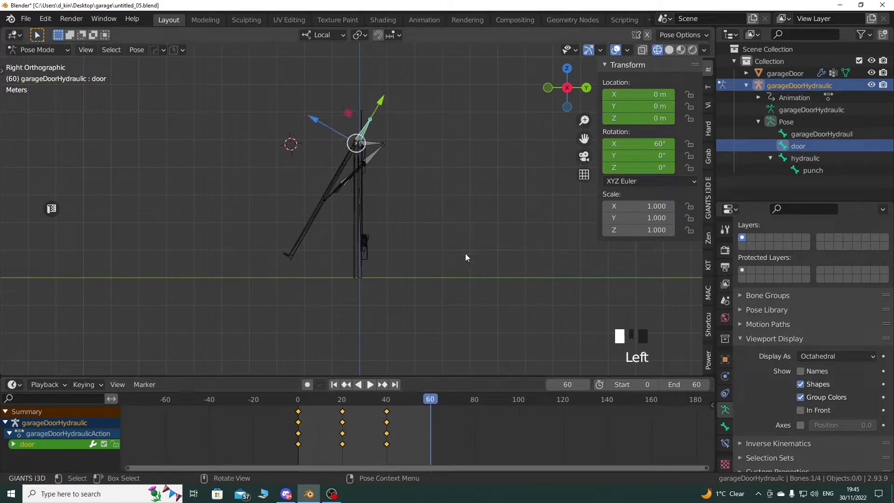
pyautogui.doubleClick(639, 143)
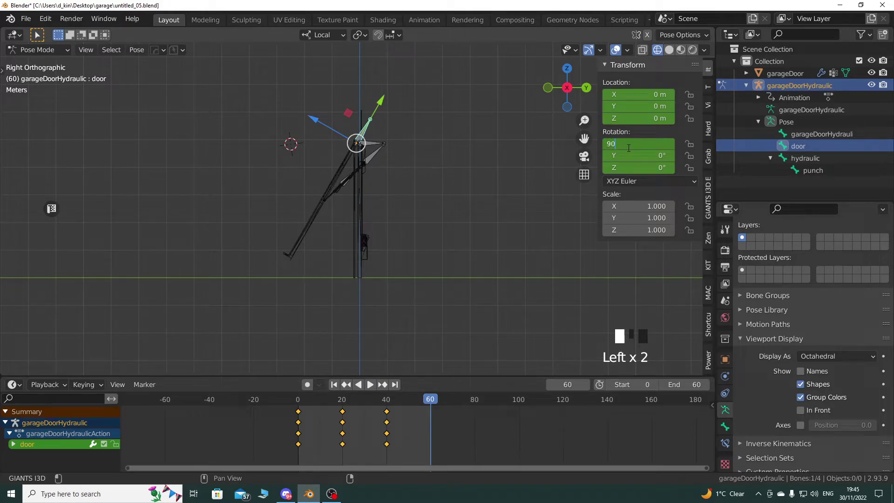
pyautogui.click(413, 247)
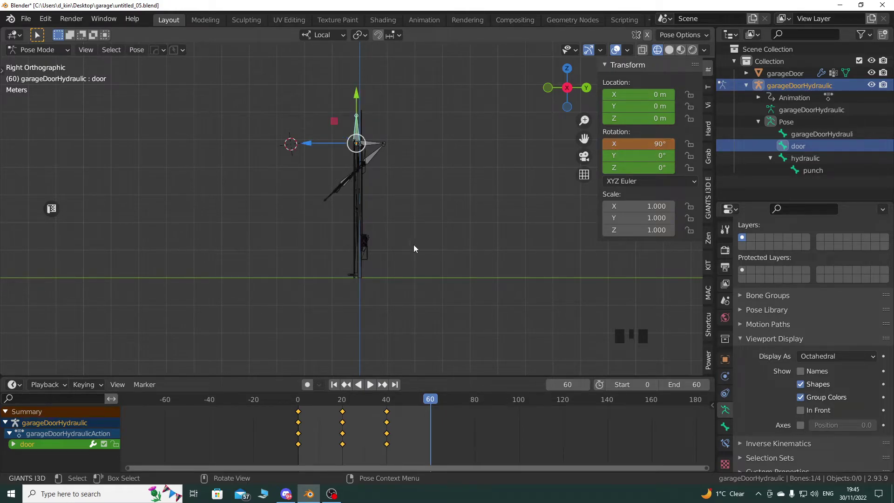
# Rotate the hydraulic bone around its local X axis to about 97.5° at frame 60, aligning the cylinder with the door's pin
pyautogui.click(800, 159)
pyautogui.scroll(4, 409, 284)
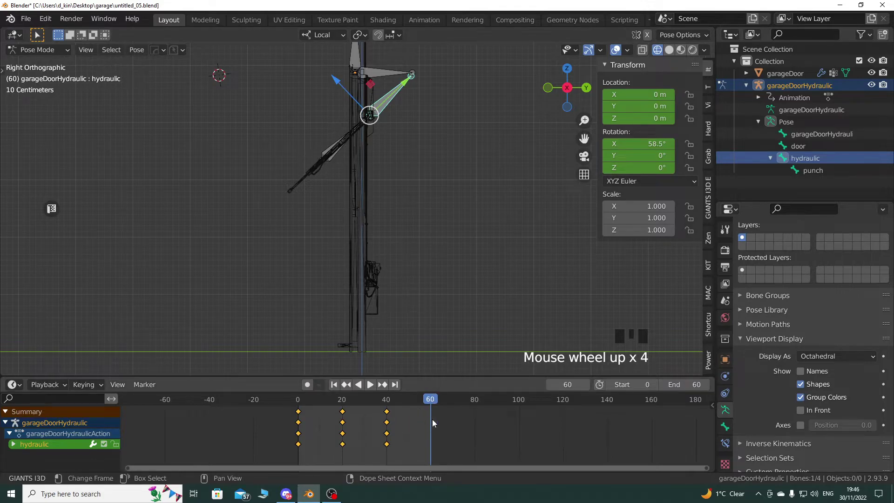
pyautogui.press('r')
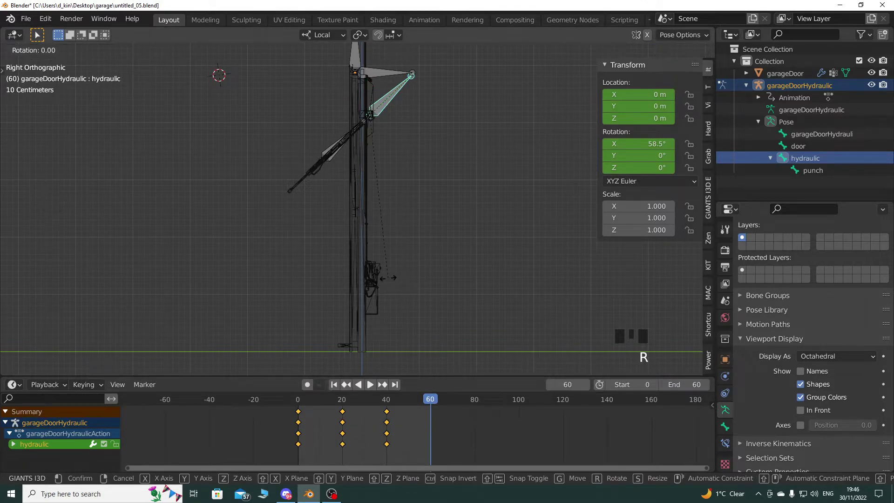
pyautogui.click(512, 244)
pyautogui.keyDown('shift'); pyautogui.moveTo(397, 260); pyautogui.dragTo(392, 242, button='middle'); pyautogui.keyUp('shift')
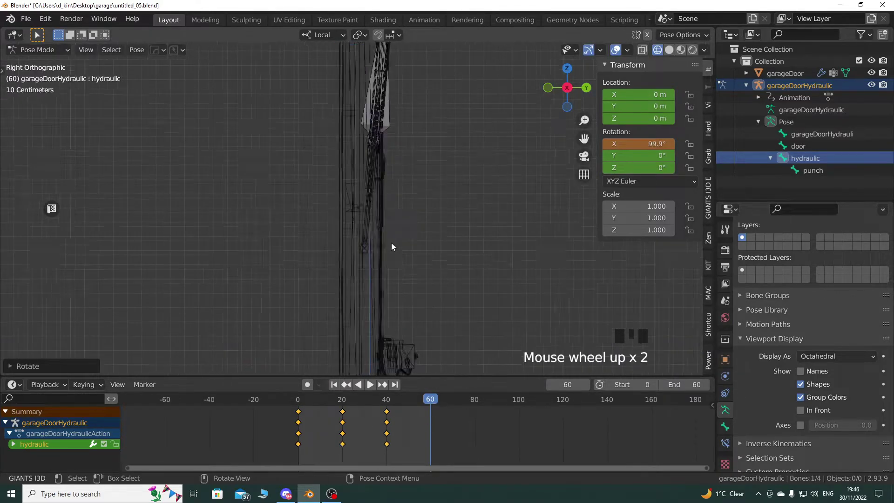
pyautogui.scroll(4, 389, 273)
pyautogui.keyDown('shift'); pyautogui.moveTo(389, 274); pyautogui.dragTo(370, 239, button='middle'); pyautogui.keyUp('shift')
pyautogui.scroll(4, 373, 282)
pyautogui.scroll(4, 370, 254)
pyautogui.press('r')
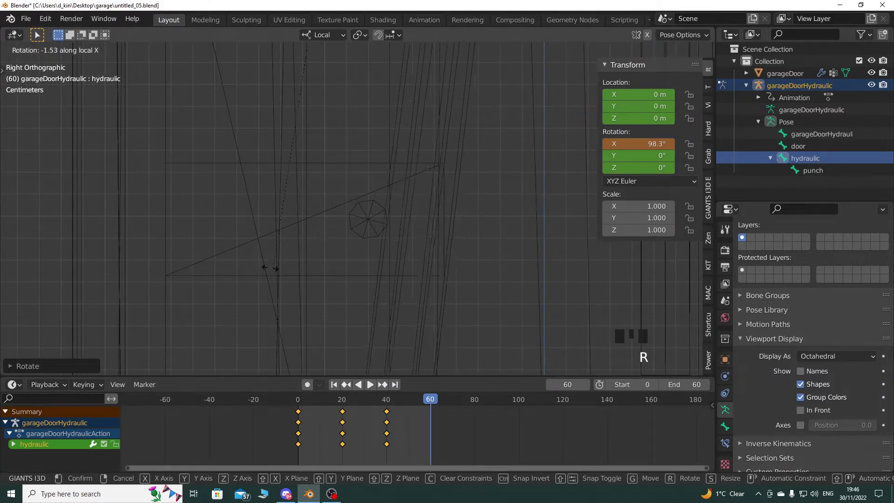
pyautogui.click(220, 262)
pyautogui.scroll(8, 291, 278)
pyautogui.press('r')
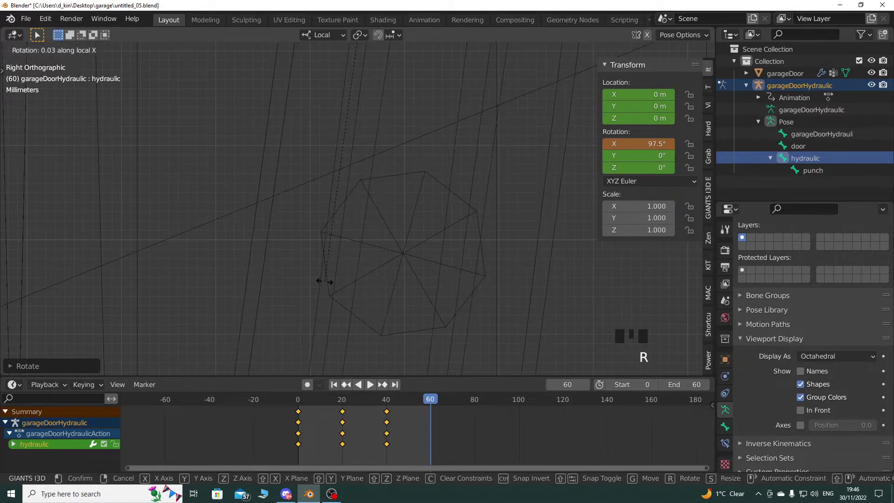
pyautogui.click(327, 280)
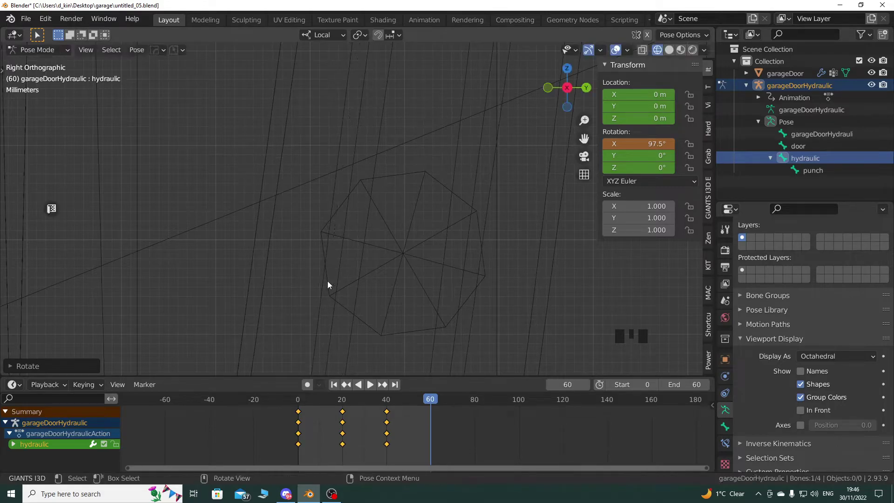
# Select the punch bone at frame 60 and move it along its local Y axis to a location of about 6.09 m
pyautogui.click(810, 171)
pyautogui.scroll(-19, 388, 272)
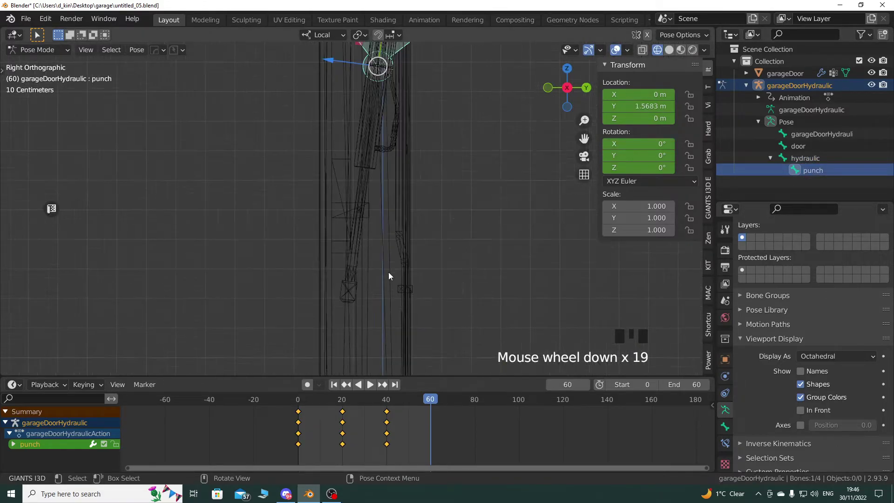
pyautogui.press('f')
pyautogui.hotkey('ctrl', 'z')
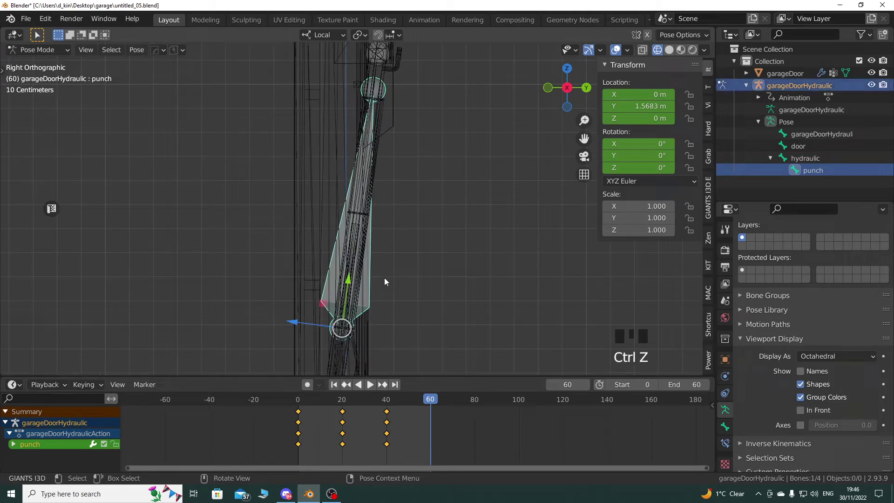
pyautogui.press('g')
pyautogui.press('y')
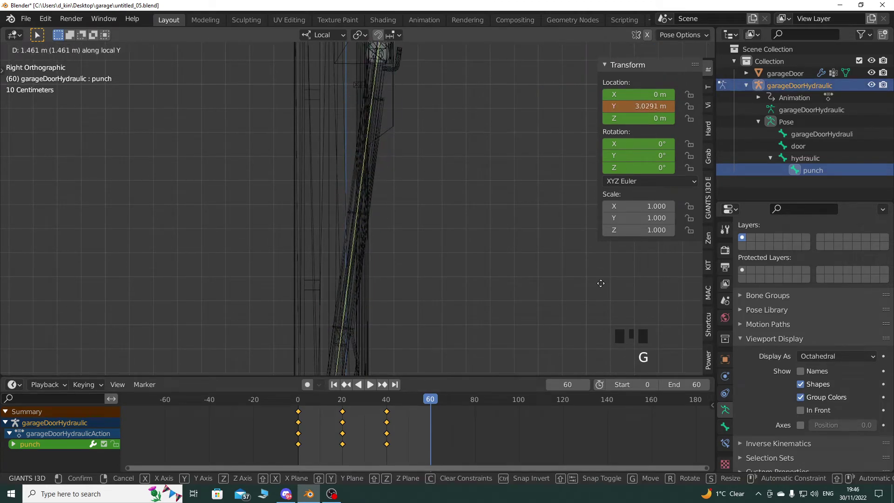
pyautogui.click(381, 125)
pyautogui.scroll(-8, 382, 216)
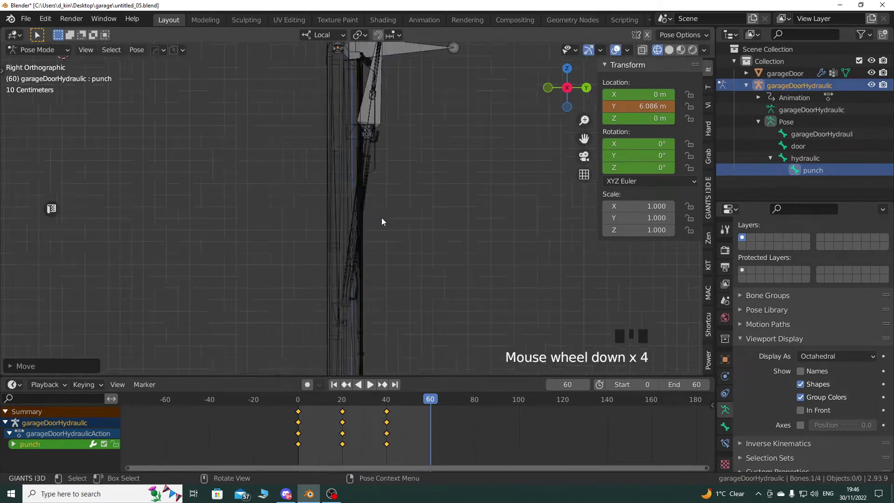
pyautogui.scroll(4, 376, 223)
pyautogui.scroll(1, 333, 257)
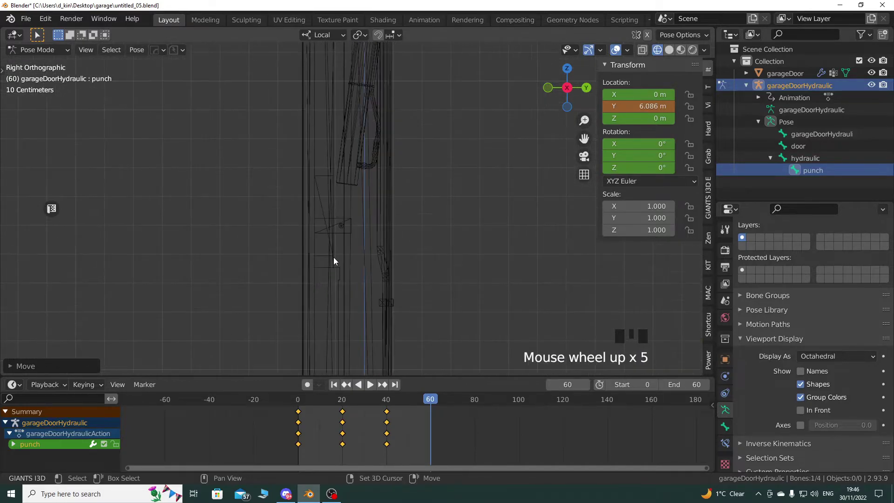
pyautogui.scroll(-15, 377, 232)
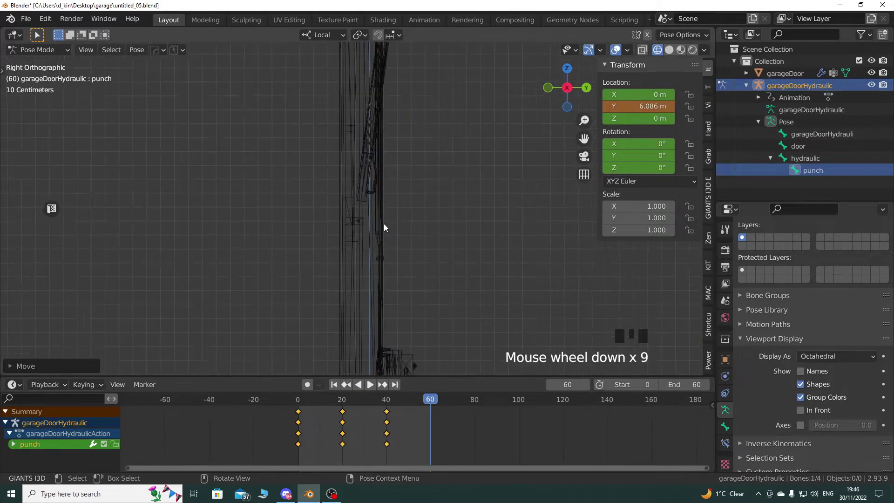
pyautogui.scroll(5, 384, 223)
pyautogui.scroll(-2, 383, 222)
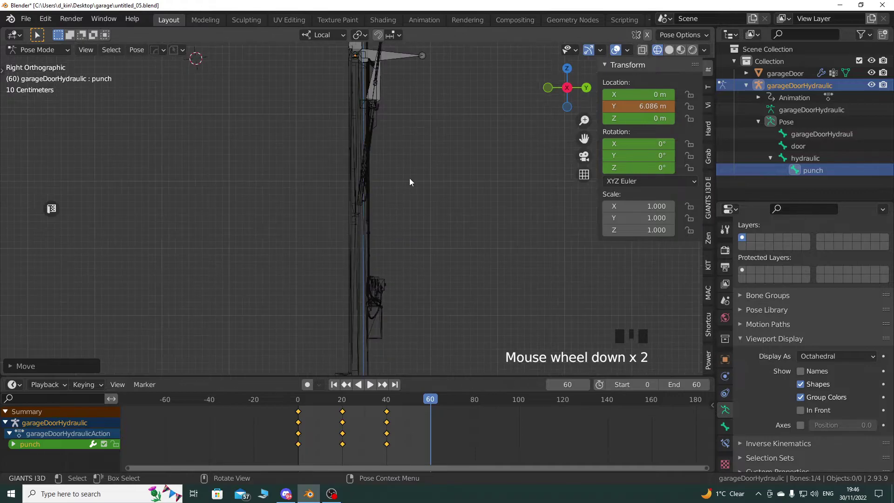
# Move the punch bone back along its local Y axis to about 2.01 m, bringing the rod end near the door's pin
pyautogui.press('g')
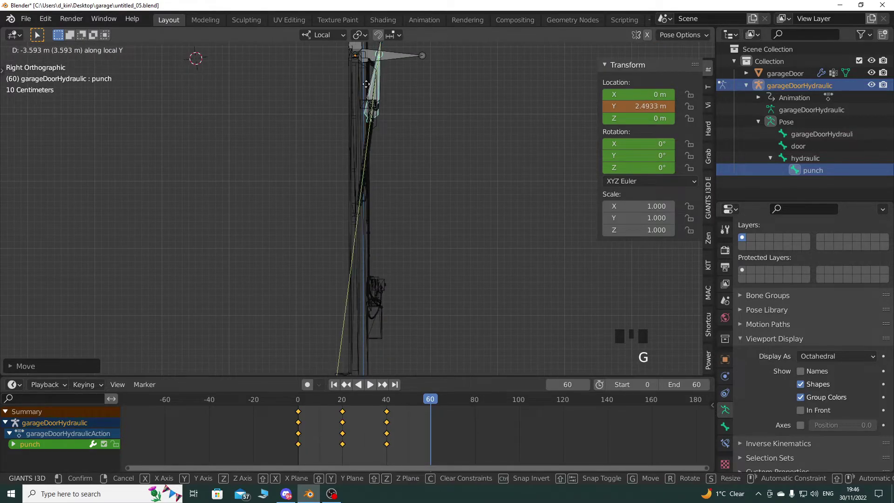
pyautogui.click(378, 215)
pyautogui.scroll(8, 378, 215)
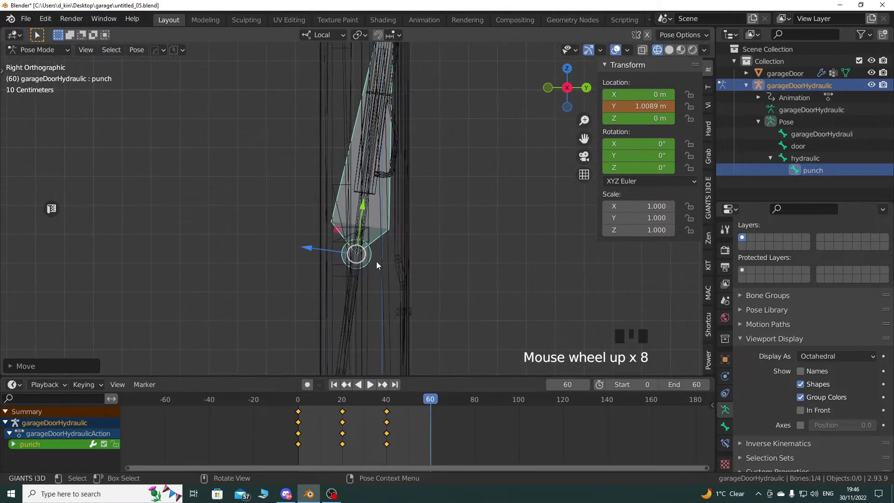
pyautogui.press('g')
pyautogui.click(494, 318)
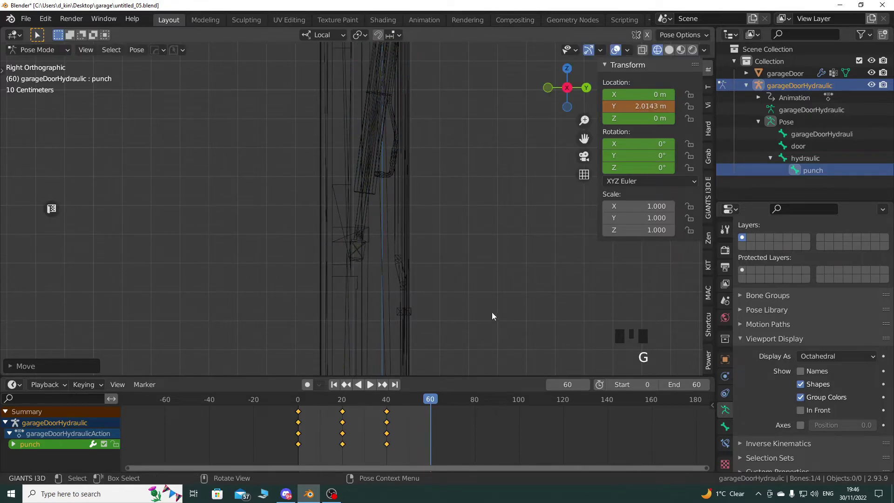
pyautogui.scroll(5, 409, 306)
pyautogui.keyDown('shift'); pyautogui.moveTo(409, 306); pyautogui.dragTo(359, 283, button='middle'); pyautogui.keyUp('shift')
pyautogui.scroll(3, 359, 283)
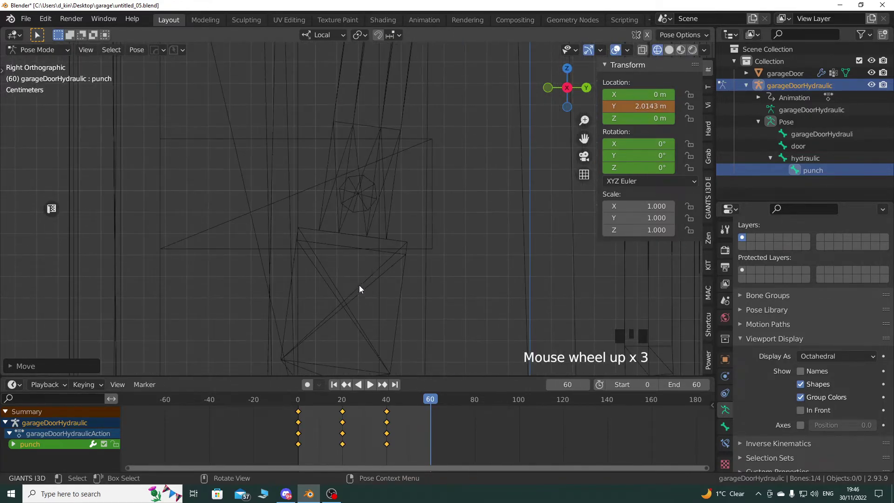
# Fine-tune the punch bone along its local Y axis to about 2.15 m so the rod end surrounds the door's pin
pyautogui.press('g')
pyautogui.click(445, 102)
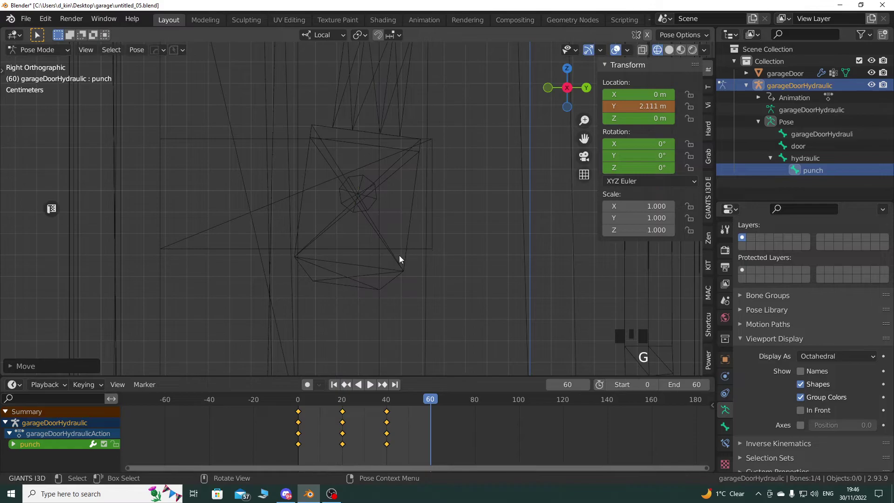
pyautogui.press('g')
pyautogui.click(408, 237)
pyautogui.scroll(2, 391, 305)
pyautogui.keyDown('shift'); pyautogui.moveTo(391, 304); pyautogui.dragTo(356, 270, button='middle'); pyautogui.keyUp('shift')
pyautogui.scroll(1, 354, 268)
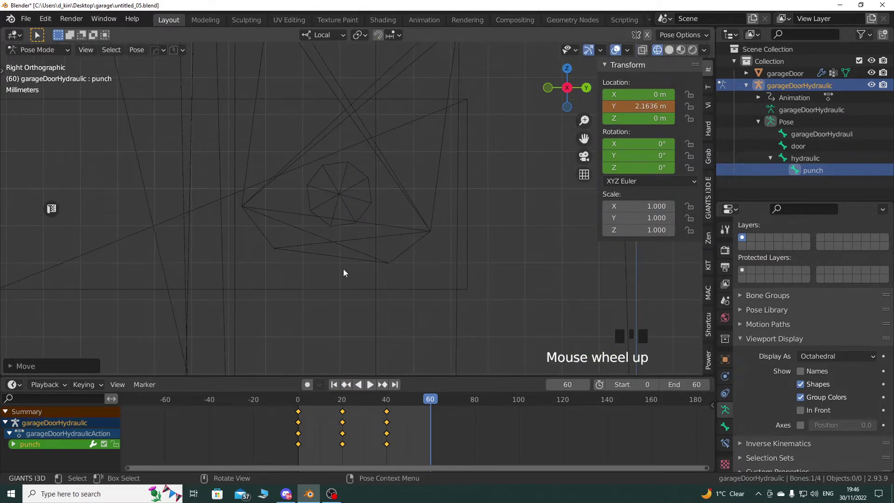
pyautogui.press('g')
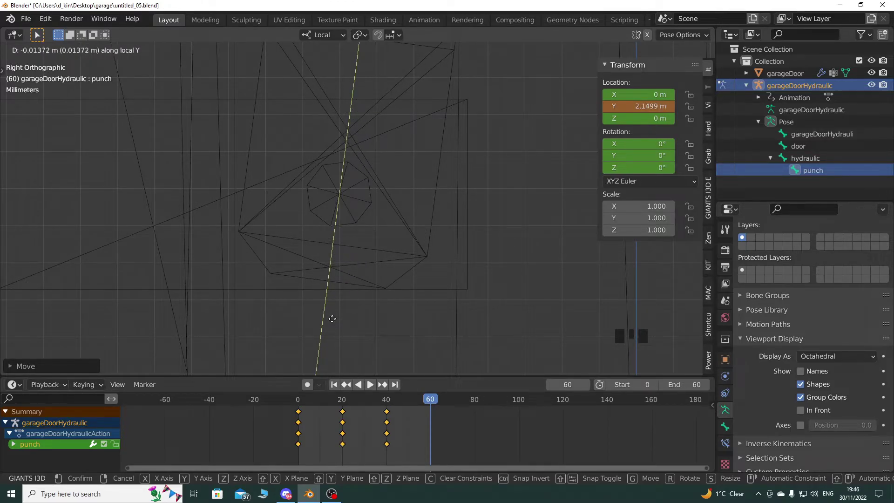
pyautogui.click(332, 318)
# Insert a Location & Rotation keyframe for all bones in the closed-door pose at frame 60
pyautogui.scroll(-20, 403, 265)
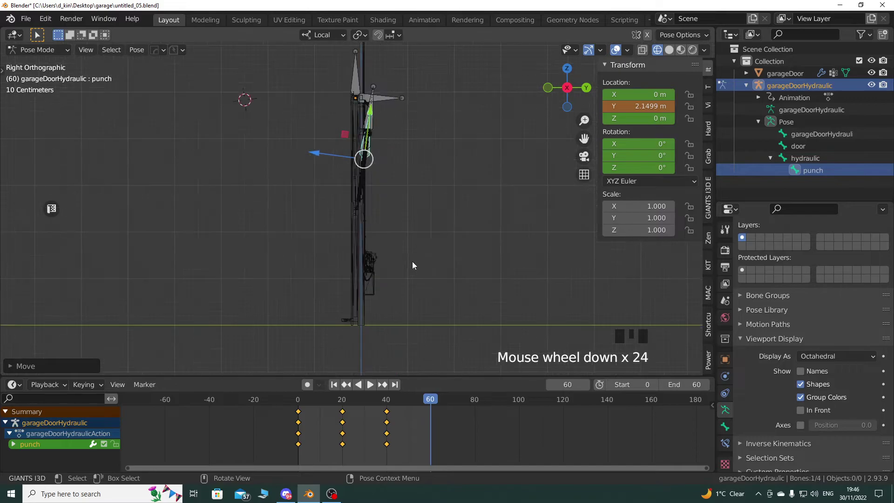
pyautogui.press('a')
pyautogui.press('i')
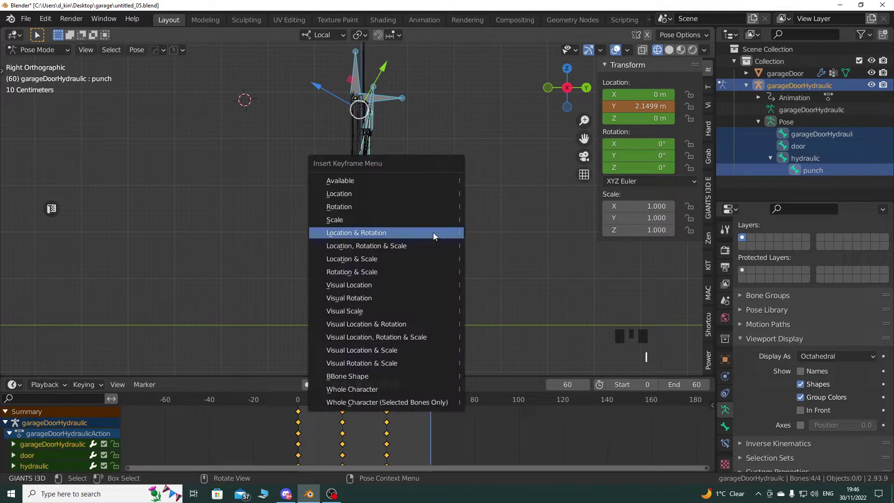
pyautogui.click(433, 233)
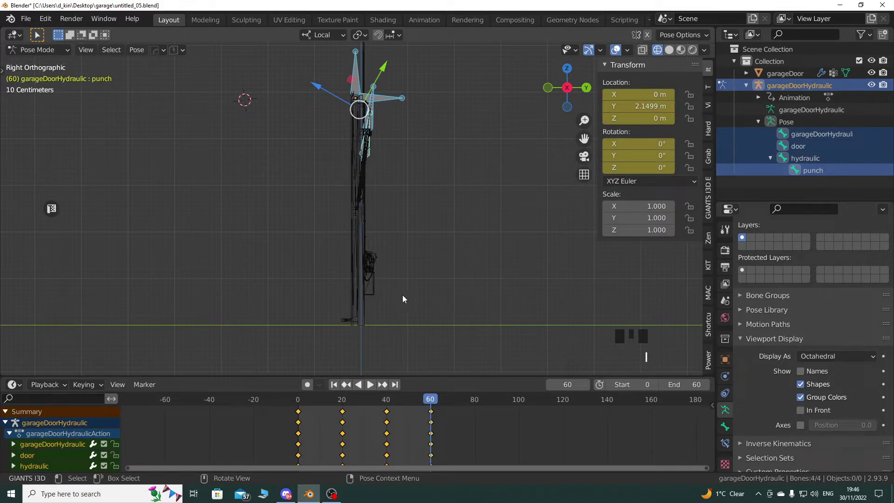
# Switch the viewport to solid shading and scrub the timeline to frame 0 to review the door's movement
pyautogui.scroll(-4, 402, 294)
pyautogui.click(669, 50)
pyautogui.moveTo(363, 260); pyautogui.dragTo(417, 294, button='middle')
pyautogui.click(372, 402)
pyautogui.moveTo(372, 402); pyautogui.dragTo(299, 403)
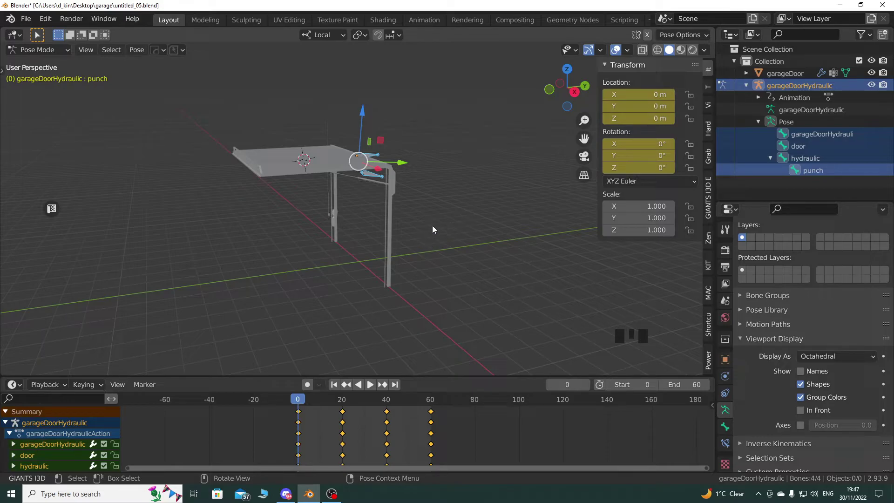
# Save the project as the next incremental version, untitled_06.blend
pyautogui.moveTo(432, 268)
pyautogui.mouseDown(button='middle')
pyautogui.moveTo(362, 239)
pyautogui.moveTo(430, 279)
pyautogui.mouseUp(button='middle')
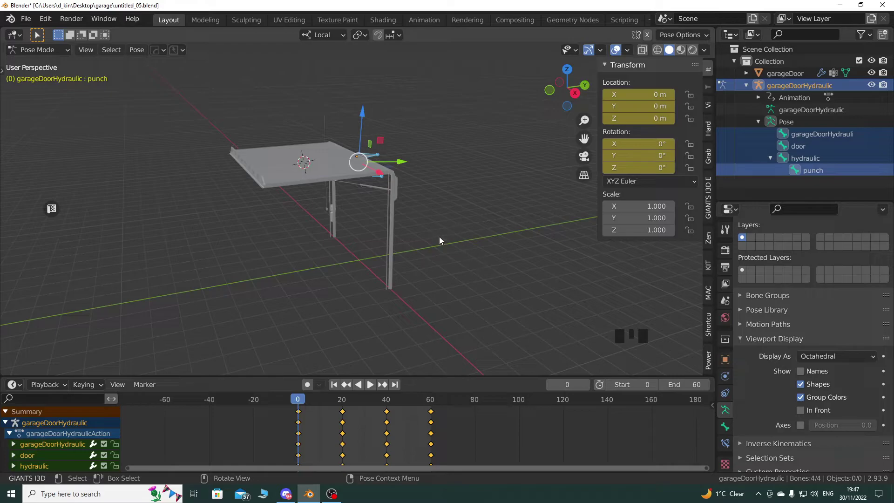
pyautogui.click(185, 52)
pyautogui.click(183, 93)
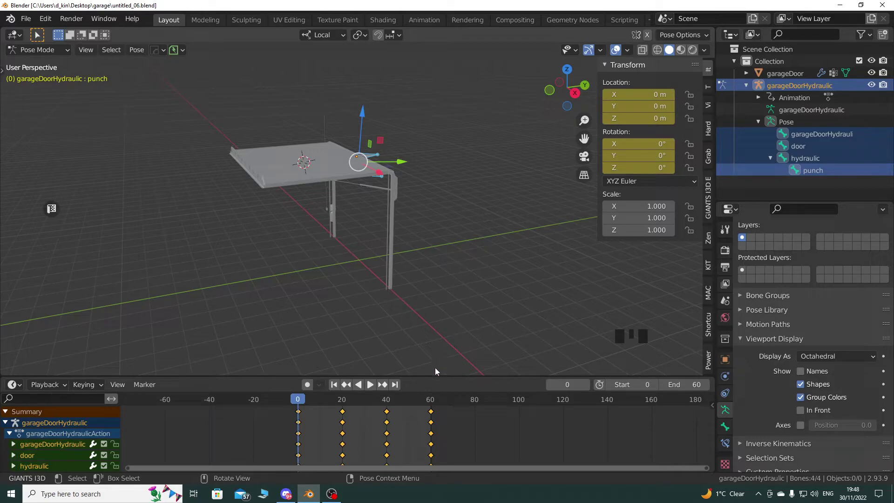
# Enlarge the timeline and try deleting all of the armature's keyframes
pyautogui.moveTo(423, 376); pyautogui.dragTo(421, 348)
pyautogui.press('a')
pyautogui.rightClick(369, 406)
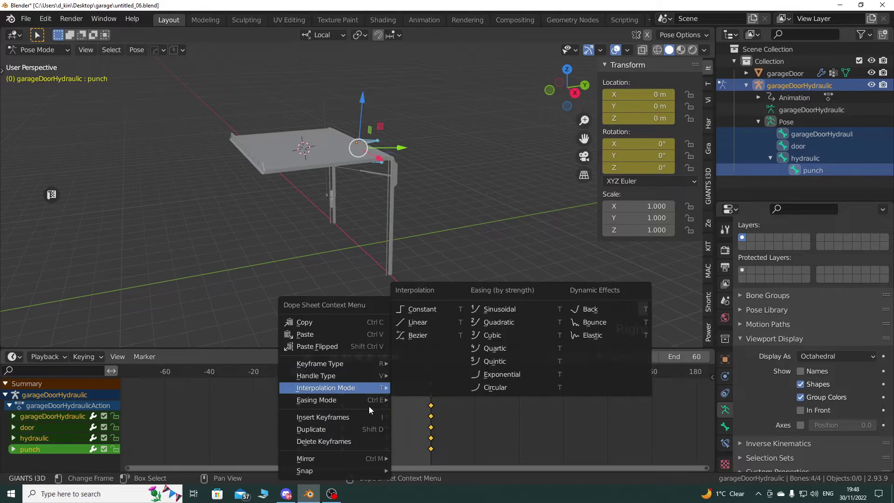
pyautogui.rightClick(323, 441)
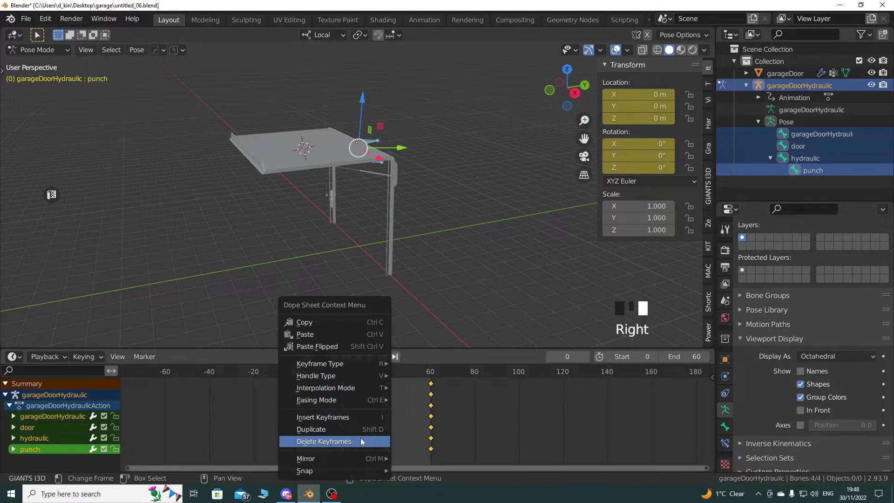
pyautogui.hotkey('ctrl', 'z')
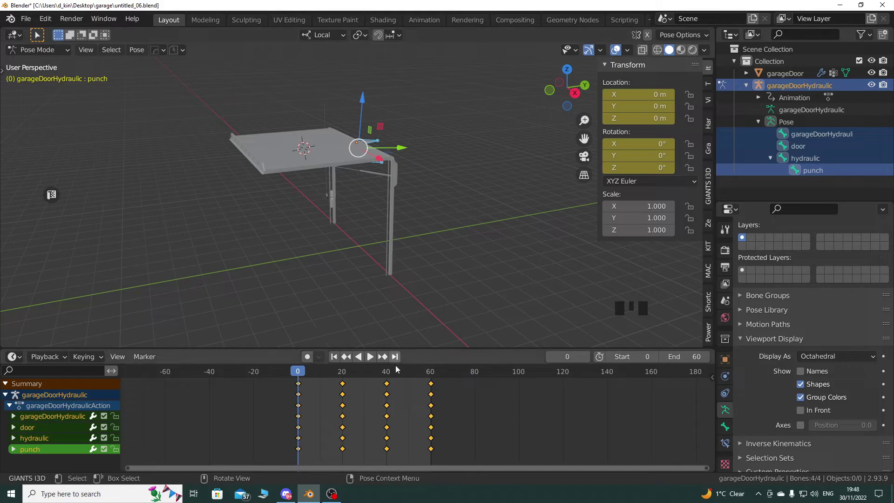
# Delete all of the armature's keyframes, then check playback and return to frame 0
pyautogui.press('a')
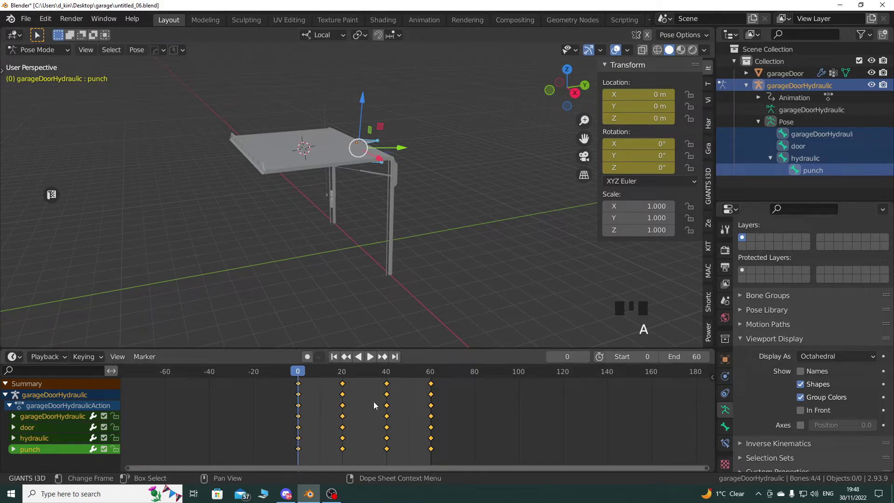
pyautogui.press('x')
pyautogui.click(374, 398)
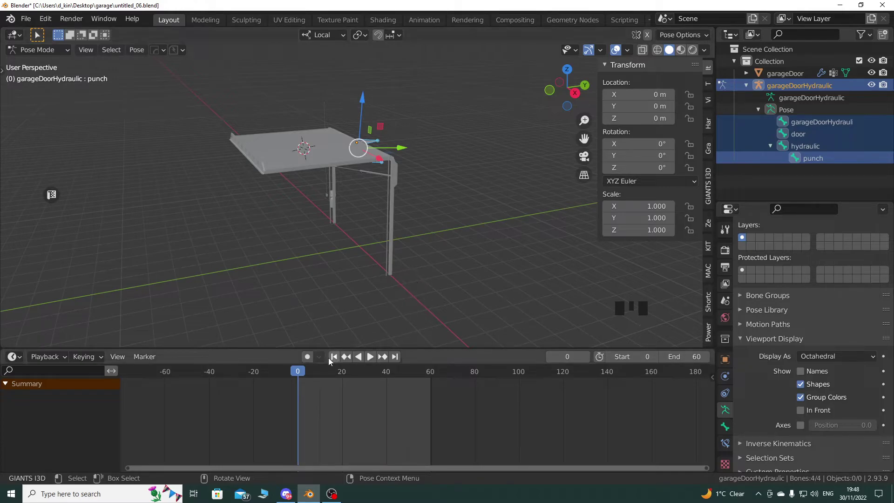
pyautogui.click(370, 356)
pyautogui.moveTo(343, 375); pyautogui.dragTo(298, 375)
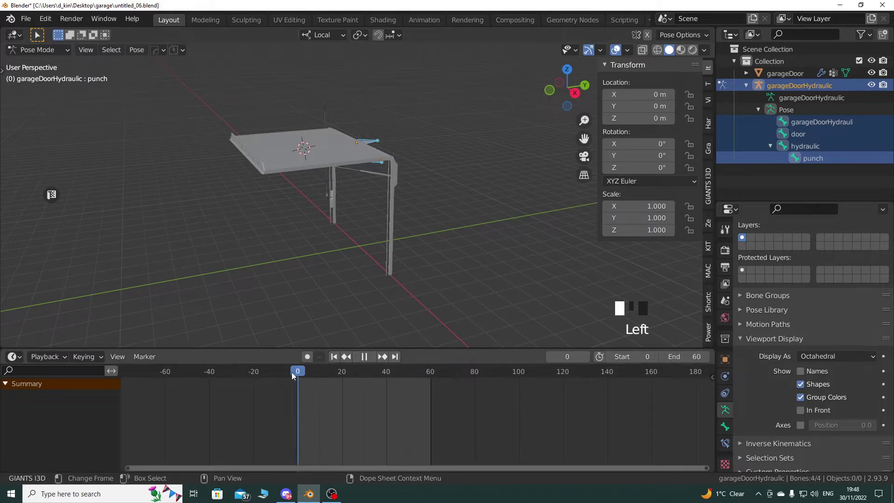
# Collapse the timeline and switch the armature from Pose Mode to Object Mode
pyautogui.moveTo(448, 348); pyautogui.dragTo(449, 475)
pyautogui.keyDown('shift'); pyautogui.moveTo(449, 276); pyautogui.dragTo(371, 308, button='middle'); pyautogui.keyUp('shift')
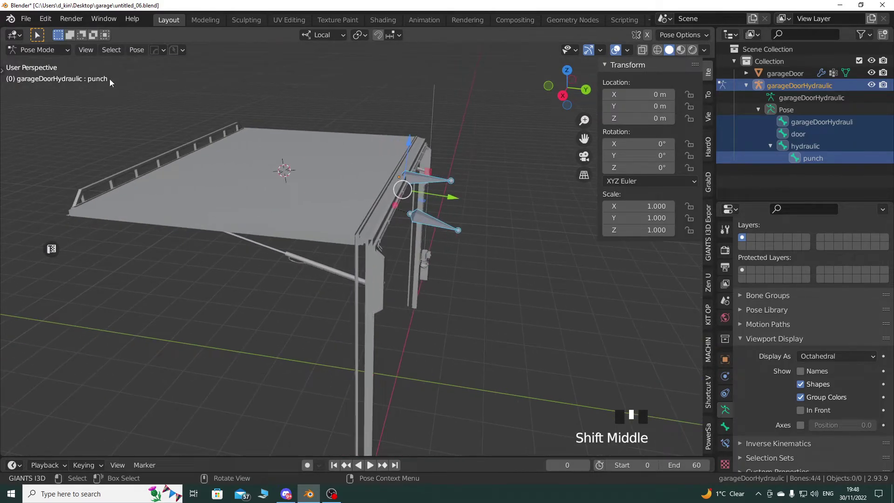
pyautogui.click(35, 50)
pyautogui.click(40, 66)
pyautogui.scroll(-2, 272, 233)
pyautogui.keyDown('shift'); pyautogui.moveTo(273, 232); pyautogui.dragTo(304, 221, button='middle'); pyautogui.keyUp('shift')
pyautogui.moveTo(429, 287); pyautogui.dragTo(445, 311, button='middle')
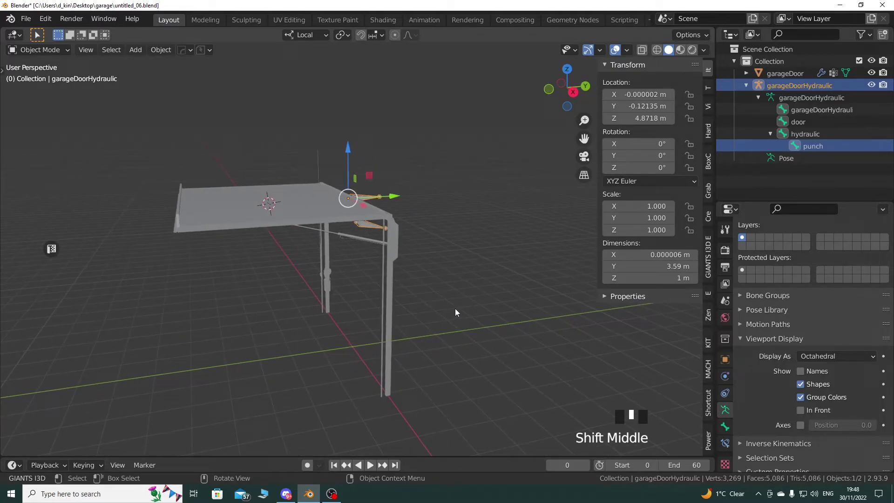
# Collapse the garageDoorHydraulic hierarchy in the outliner and show the GIANTS I3D Exporter settings at a wider size
pyautogui.press('n')
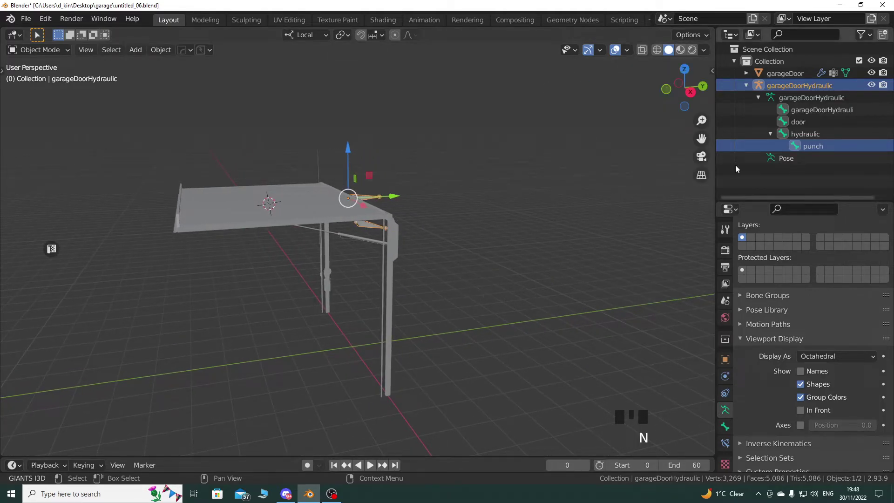
pyautogui.click(747, 86)
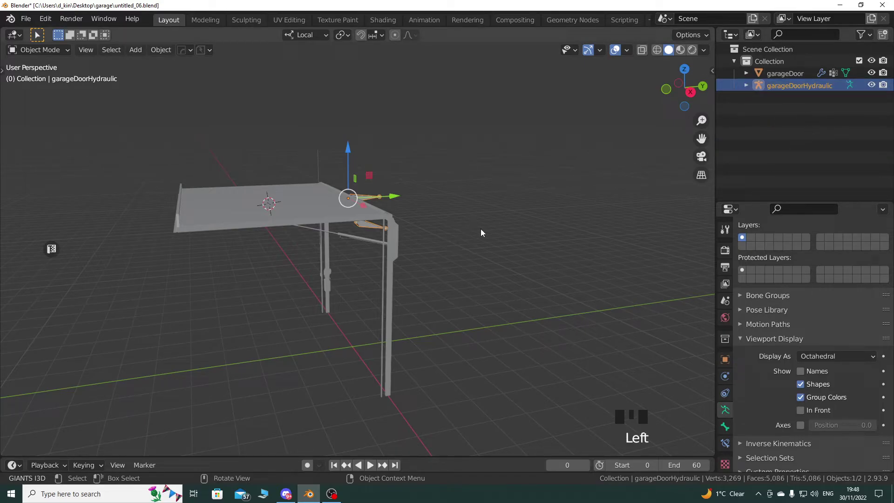
pyautogui.press('n')
pyautogui.click(706, 256)
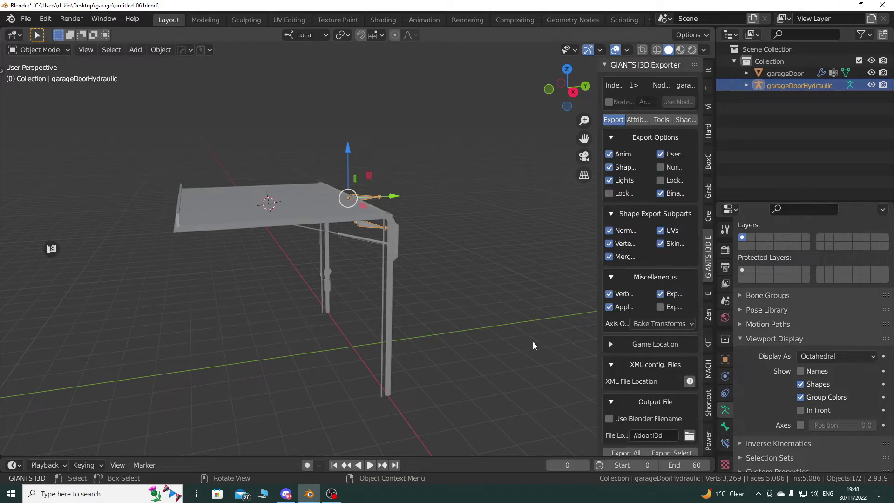
pyautogui.moveTo(592, 317); pyautogui.dragTo(502, 357)
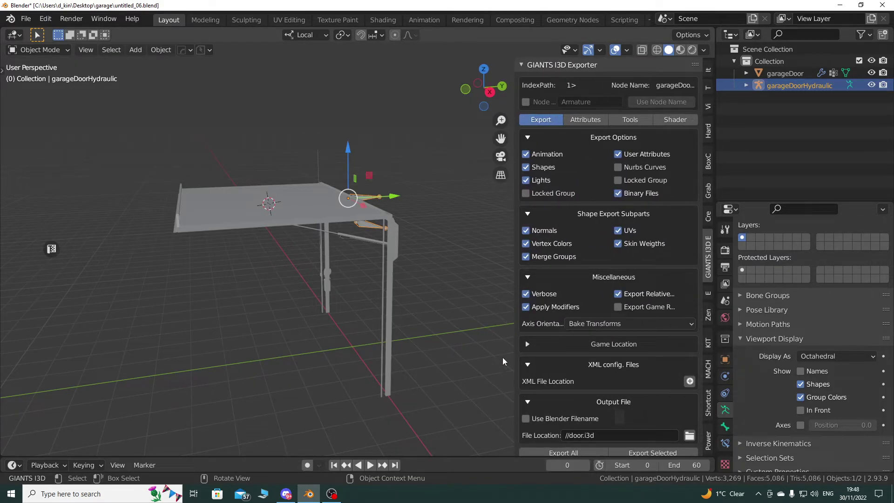
# Set the i3d output location to garageDoor in the Desktop's garageDoor folder without using the Blender filename, and export all objects
pyautogui.click(549, 419)
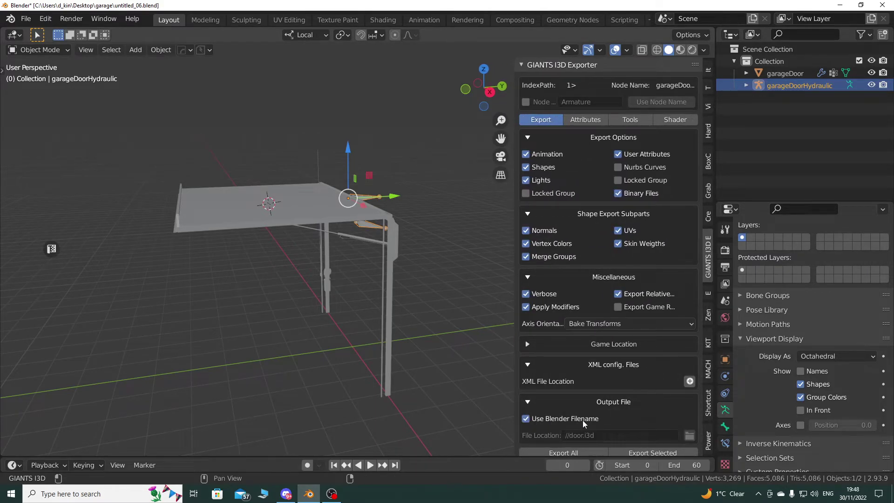
pyautogui.click(554, 418)
pyautogui.click(689, 435)
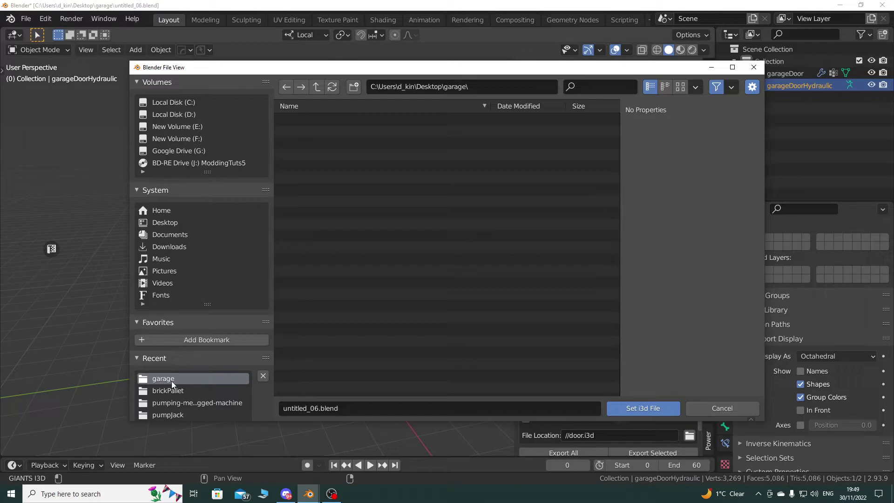
pyautogui.click(169, 226)
pyautogui.doubleClick(314, 177)
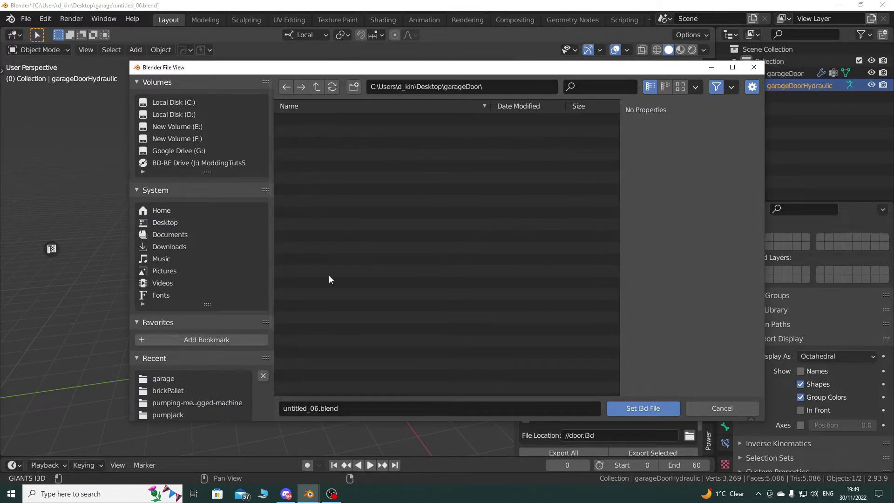
pyautogui.click(359, 407)
pyautogui.write('garageDo')
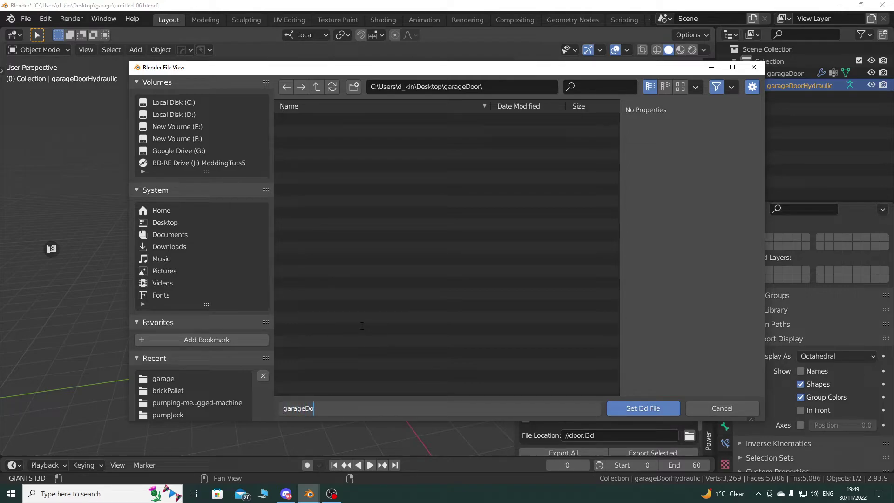
pyautogui.write('or')
pyautogui.click(473, 344)
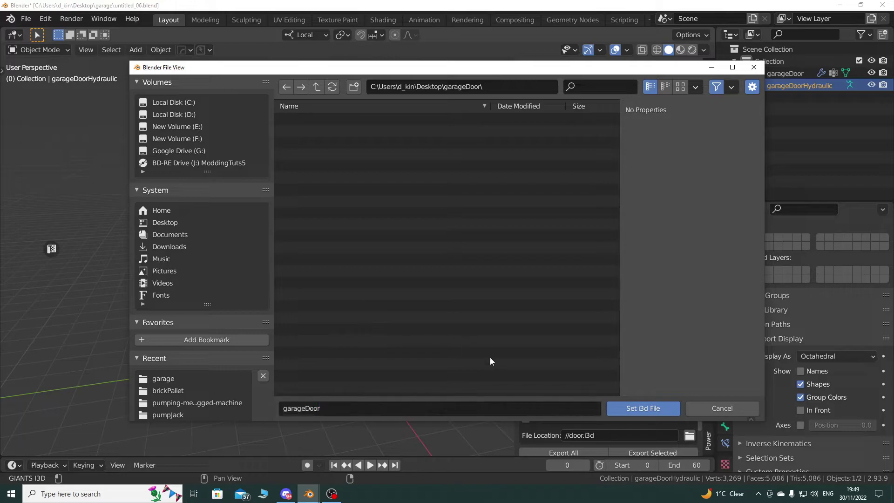
pyautogui.click(642, 409)
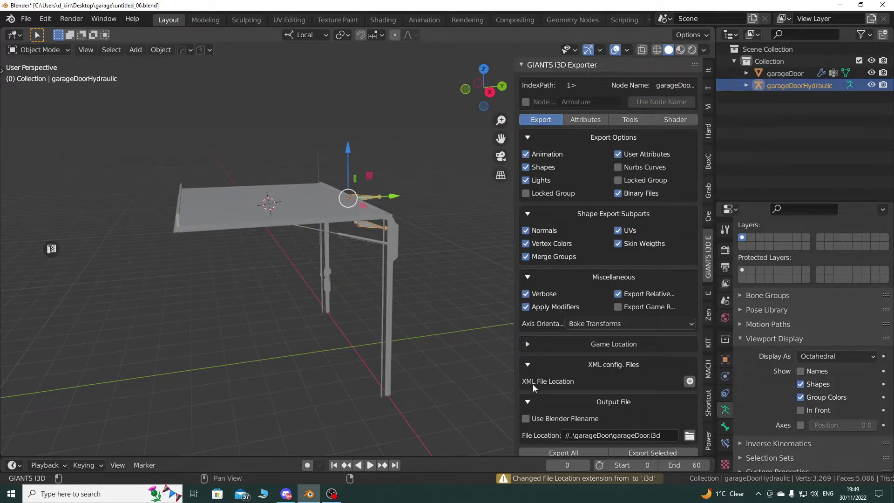
pyautogui.click(573, 453)
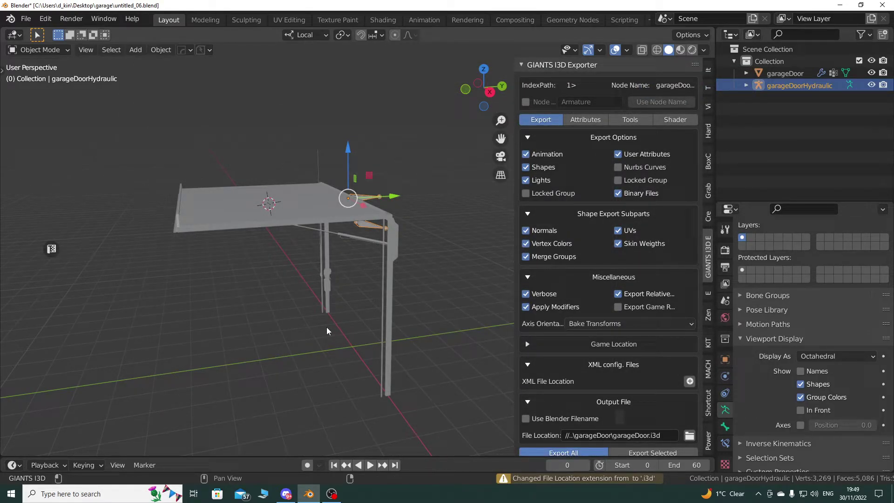
# Open the exported garageDoor.i3d from the desktop's garageDoor folder in GIANTS Editor
pyautogui.click(840, 5)
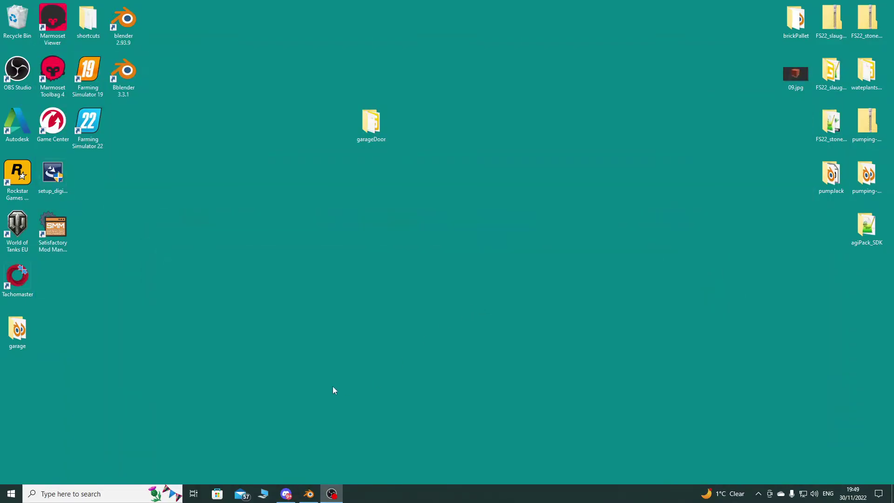
pyautogui.doubleClick(371, 122)
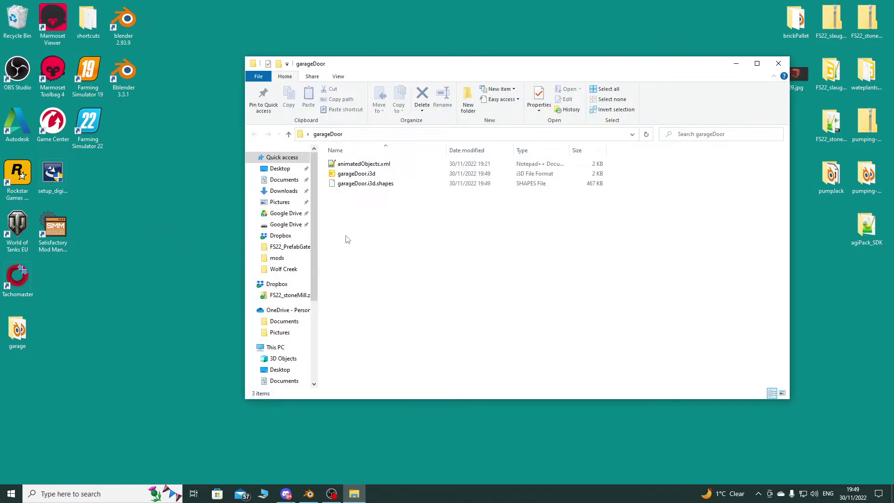
pyautogui.doubleClick(357, 173)
pyautogui.click(410, 303)
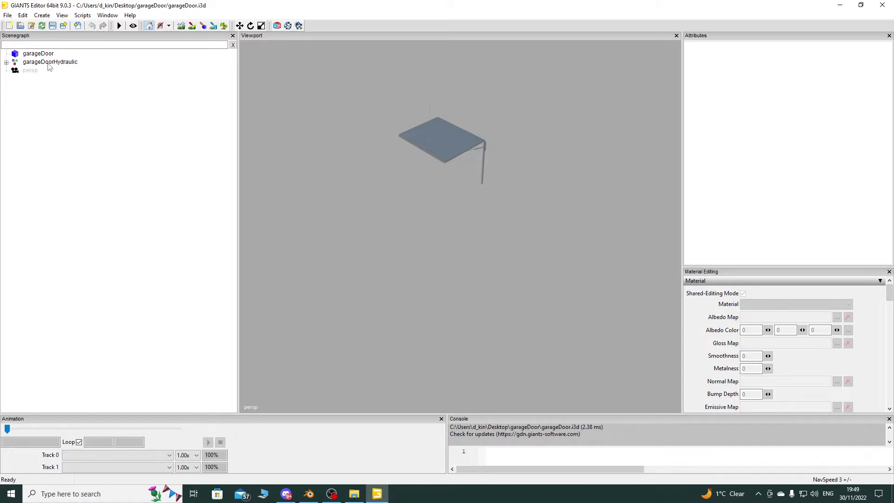
# Expand the garageDoorHydraulic node in the scenegraph and inspect its child nodes and the door's cylinder from several angles
pyautogui.click(49, 64)
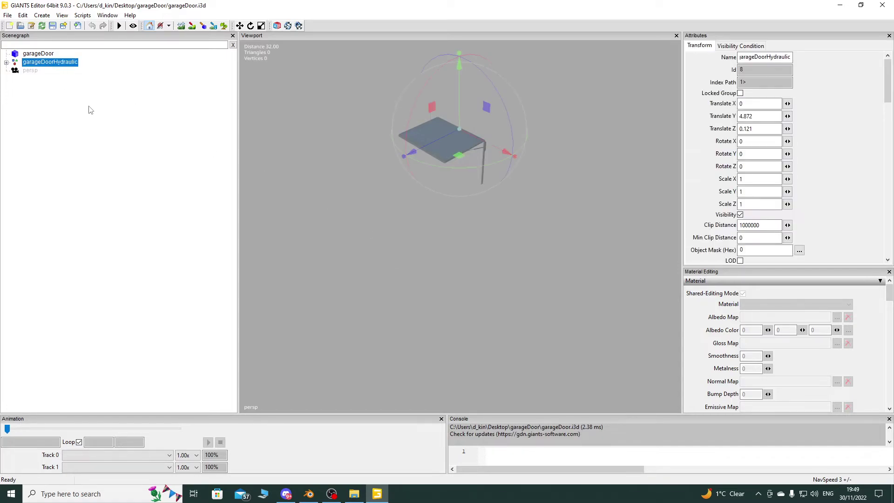
pyautogui.scroll(5, 419, 268)
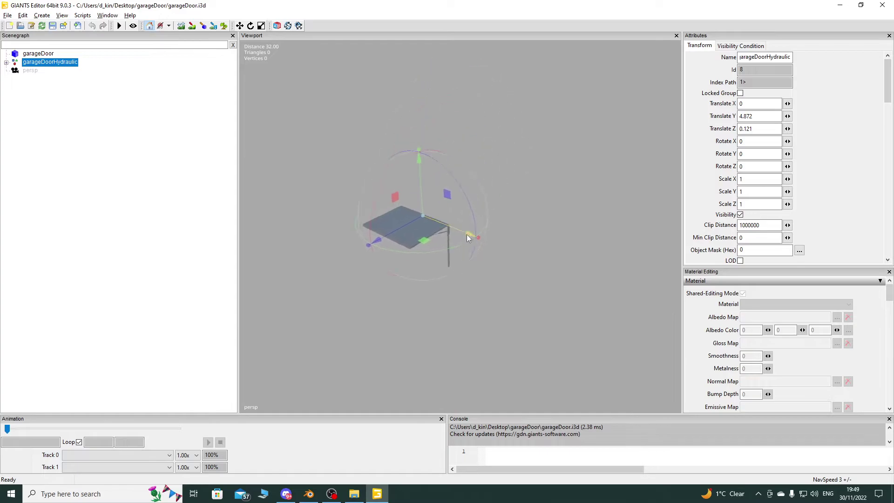
pyautogui.moveTo(582, 108); pyautogui.dragTo(426, 249, button='middle')
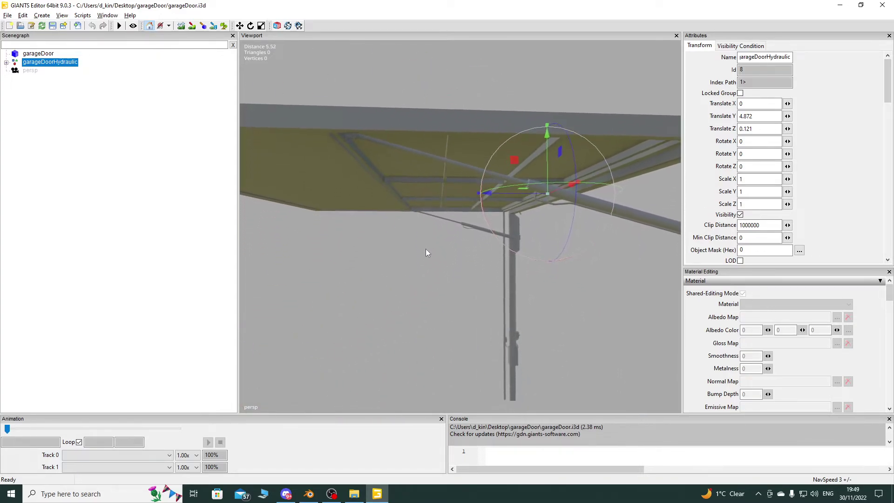
pyautogui.click(6, 62)
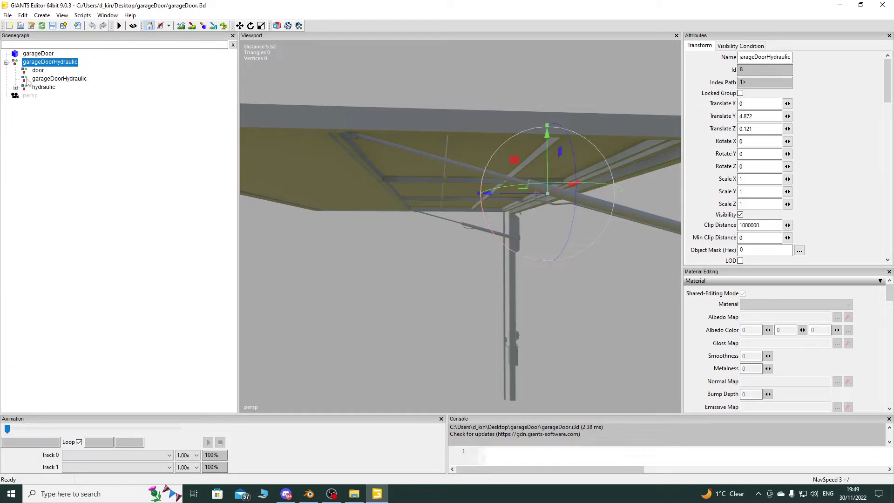
pyautogui.moveTo(461, 200); pyautogui.dragTo(376, 250, button='middle')
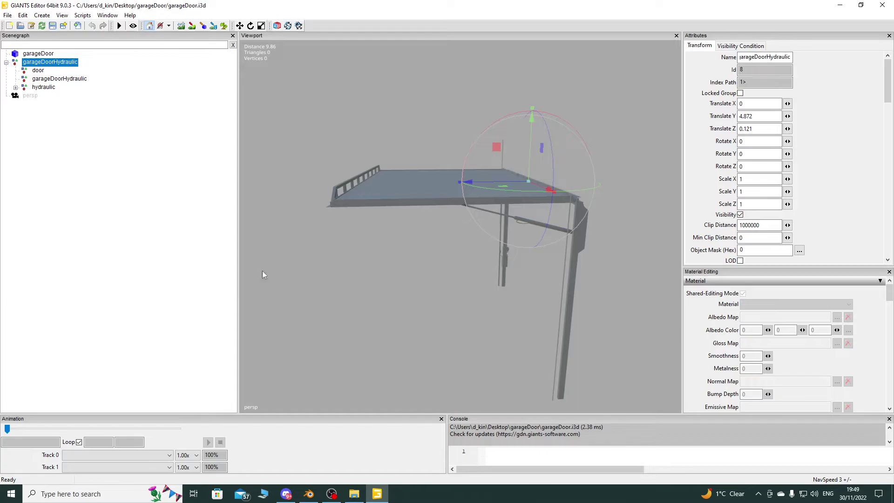
# Open animatedObjects.xml from the garageDoor folder in Notepad++
pyautogui.click(840, 5)
pyautogui.doubleClick(364, 163)
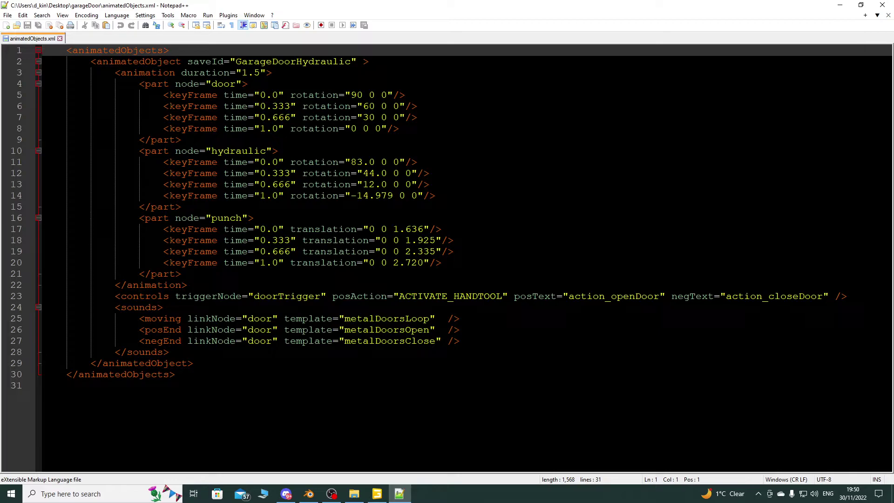
# Switch to Blender, examine the output frame rate against frame 24 on the timeline, return to frame 0 and go back to the XML
pyautogui.click(310, 495)
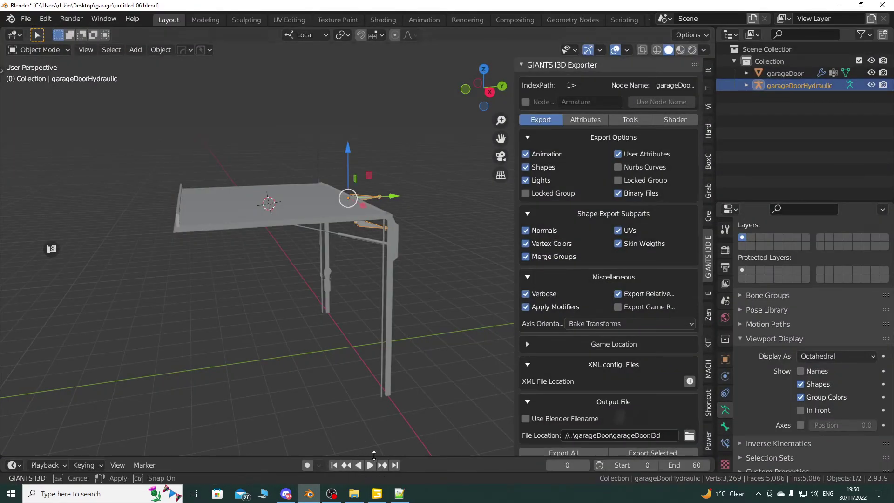
pyautogui.moveTo(372, 457); pyautogui.dragTo(322, 350)
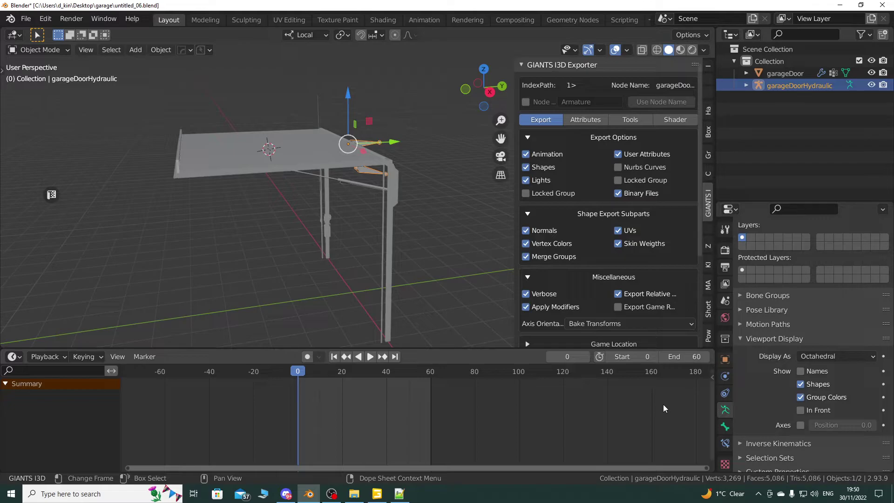
pyautogui.click(725, 267)
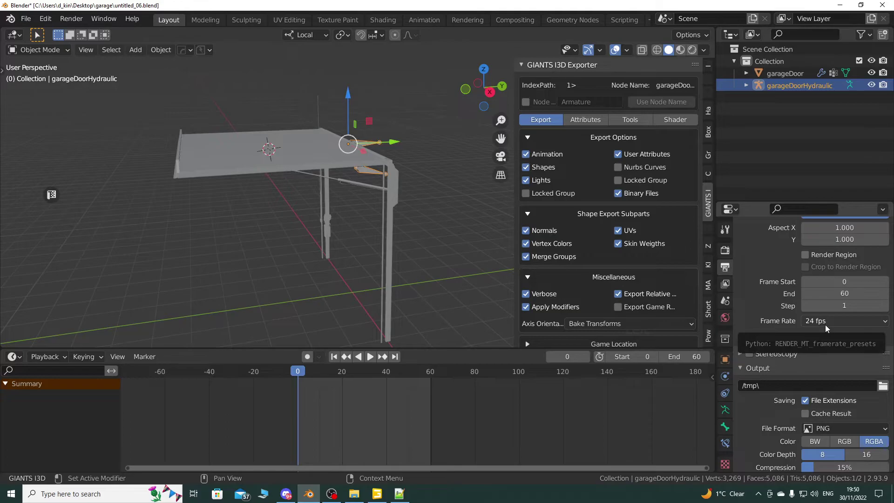
pyautogui.click(344, 376)
pyautogui.press('space')
pyautogui.moveTo(344, 376); pyautogui.dragTo(351, 377)
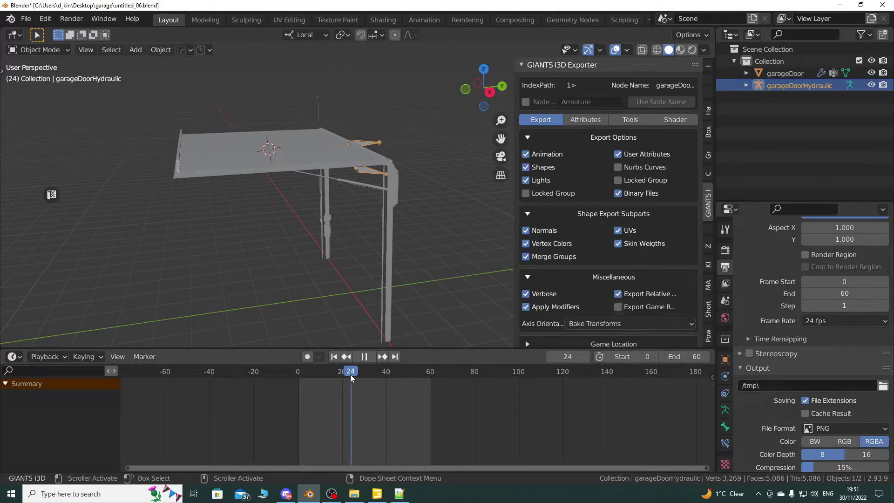
pyautogui.press('space')
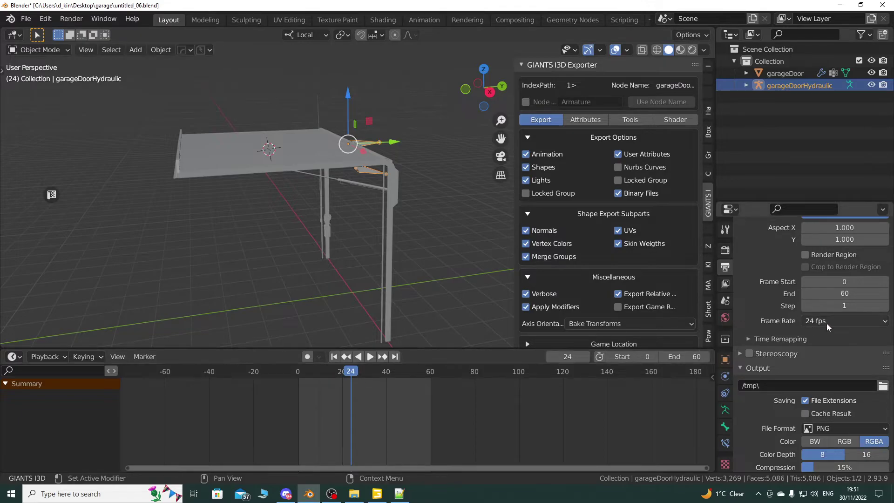
pyautogui.moveTo(350, 375); pyautogui.dragTo(297, 376)
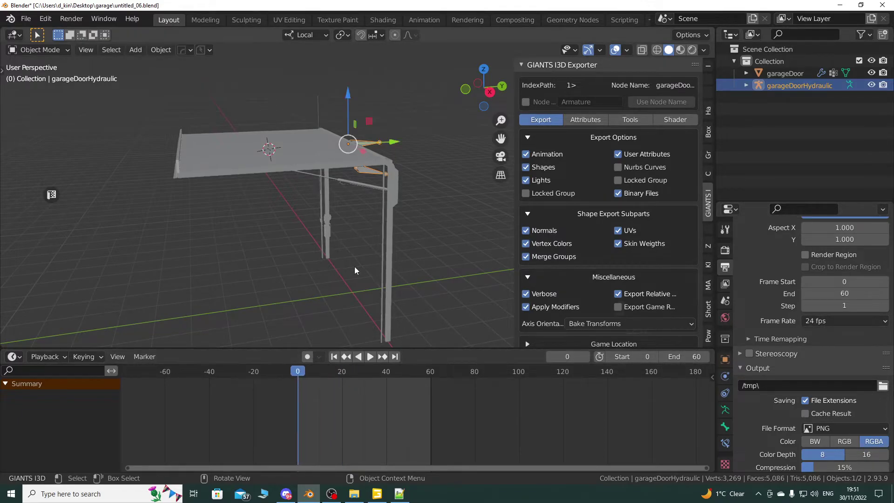
pyautogui.click(840, 5)
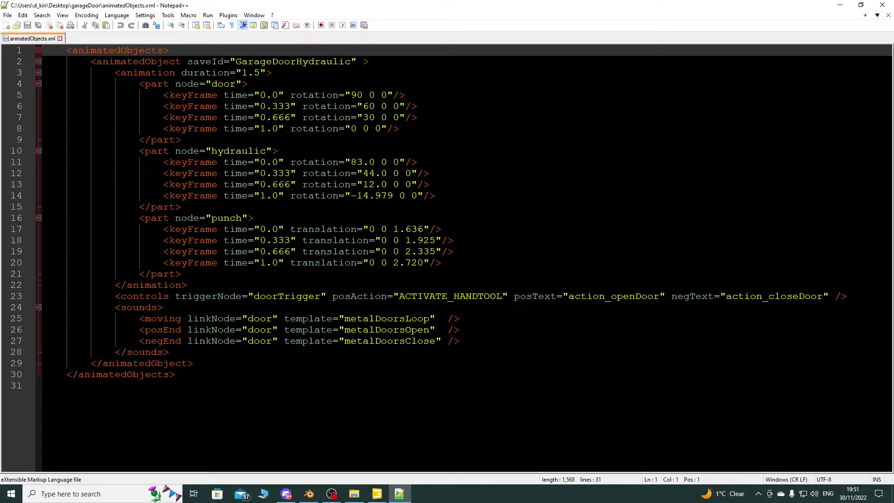
# Select the door node in GIANTS Editor and compare its transform values with the door keyframes in animatedObjects.xml
pyautogui.click(377, 493)
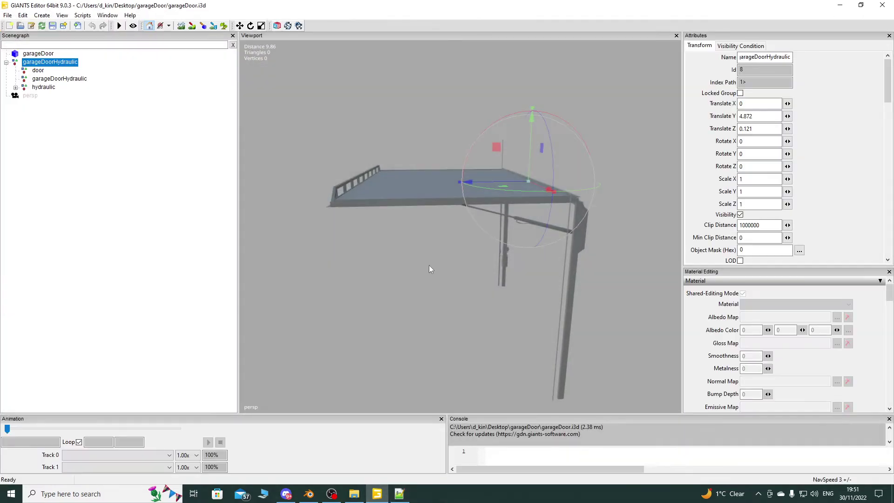
pyautogui.click(41, 74)
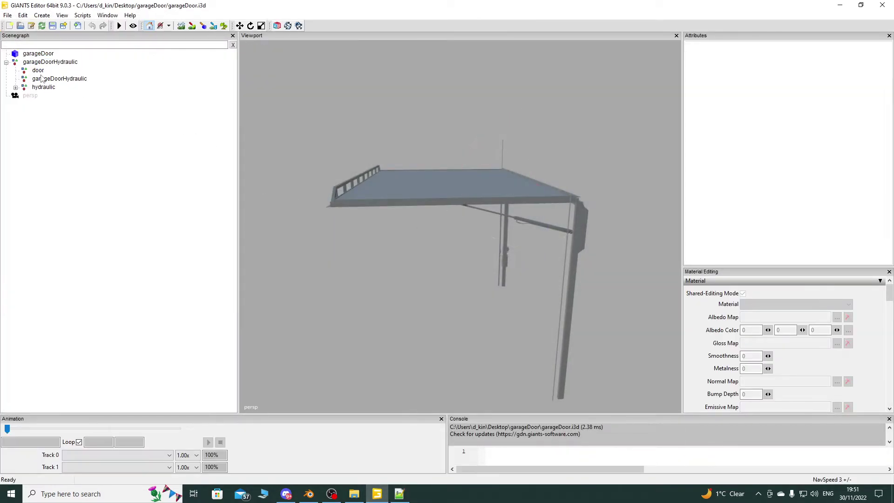
pyautogui.click(39, 70)
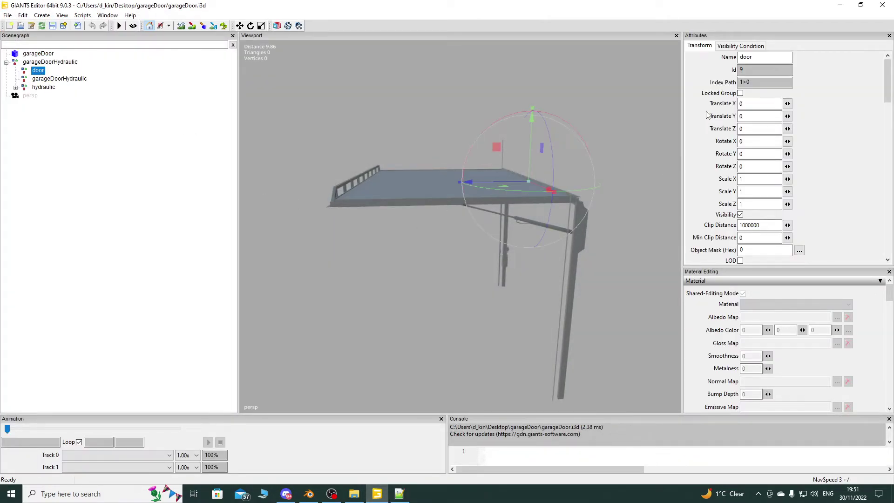
pyautogui.click(399, 493)
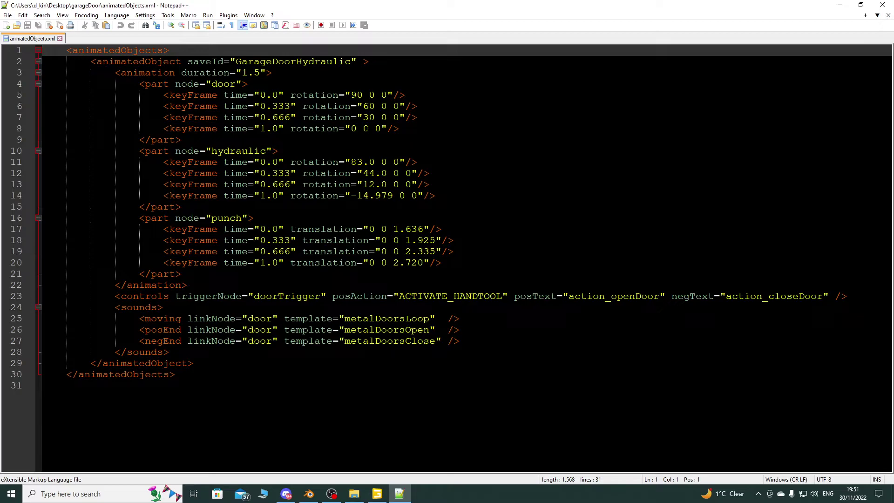
pyautogui.moveTo(379, 495)
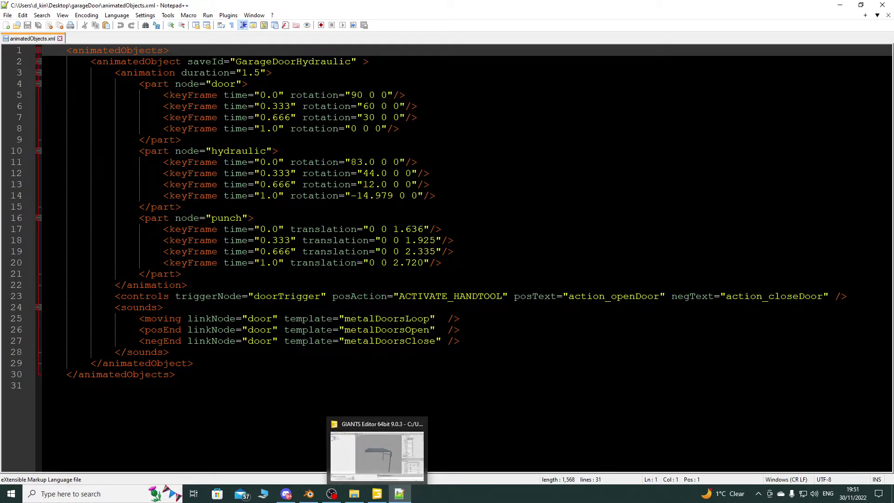
# Set the door node's Rotate X to 90 in GIANTS Editor to test the closed position
pyautogui.click(379, 495)
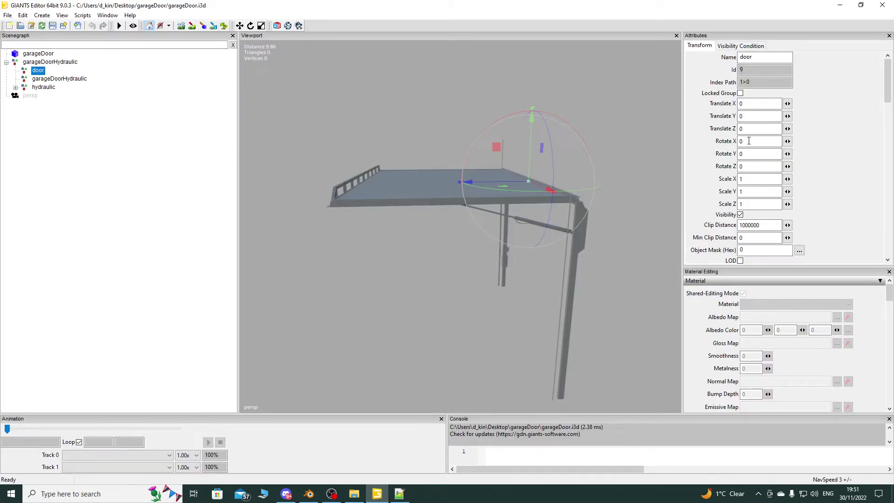
pyautogui.doubleClick(749, 141)
pyautogui.write('90')
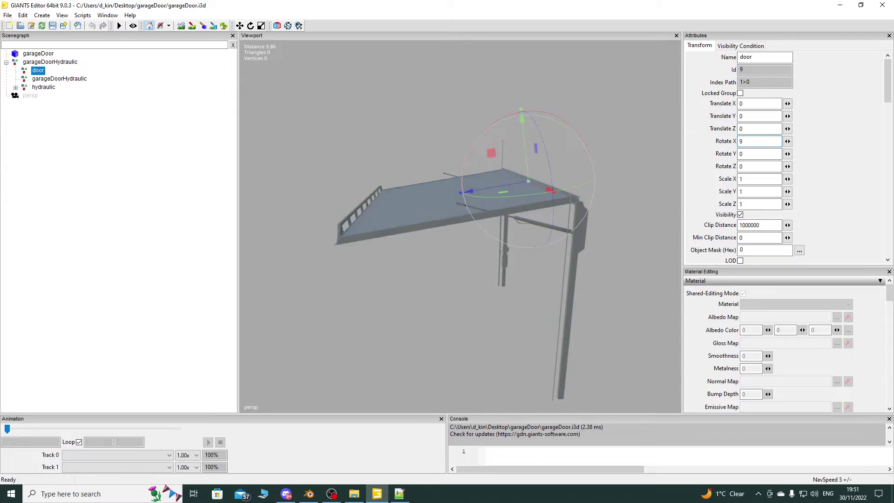
pyautogui.press('Return')
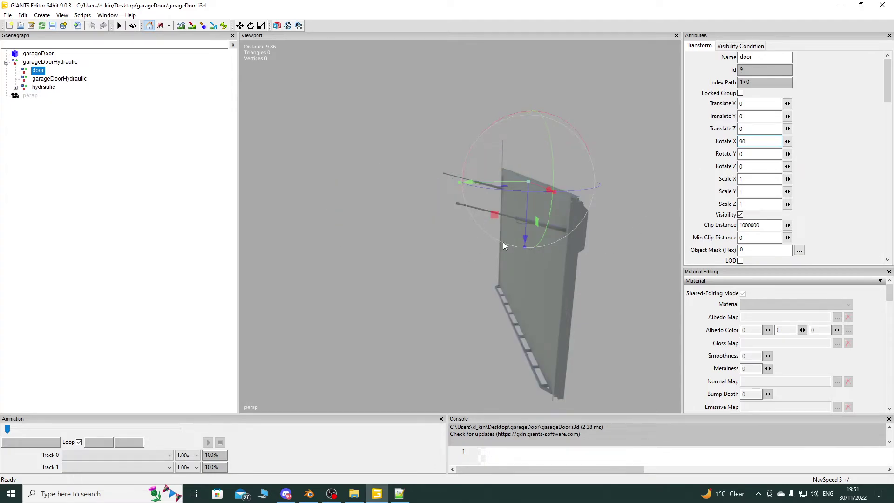
# Check the door keyframes in animatedObjects.xml, then set the door node's Rotate X to 0 in GIANTS Editor
pyautogui.click(399, 494)
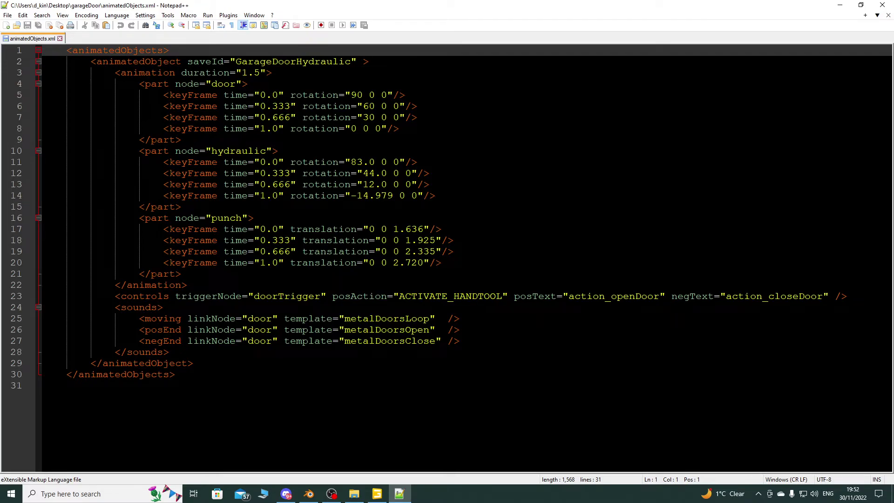
pyautogui.click(377, 493)
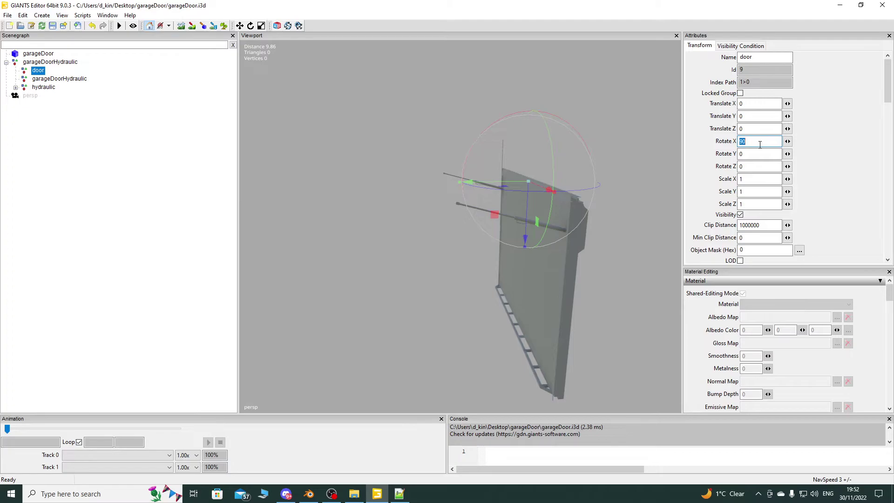
pyautogui.write('0')
pyautogui.press('Return')
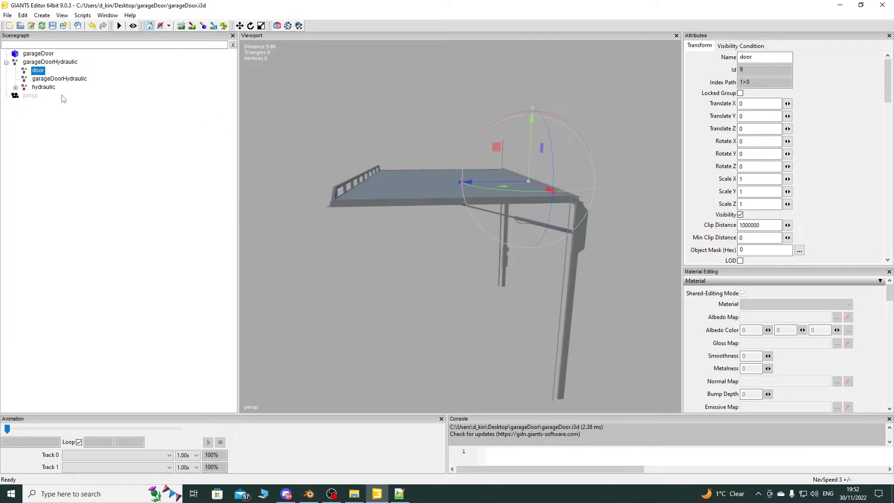
# Reorder the scenegraph so the child garageDoorHydraulic node sits above door, and select the door node
pyautogui.moveTo(46, 79); pyautogui.dragTo(59, 68)
pyautogui.click(41, 79)
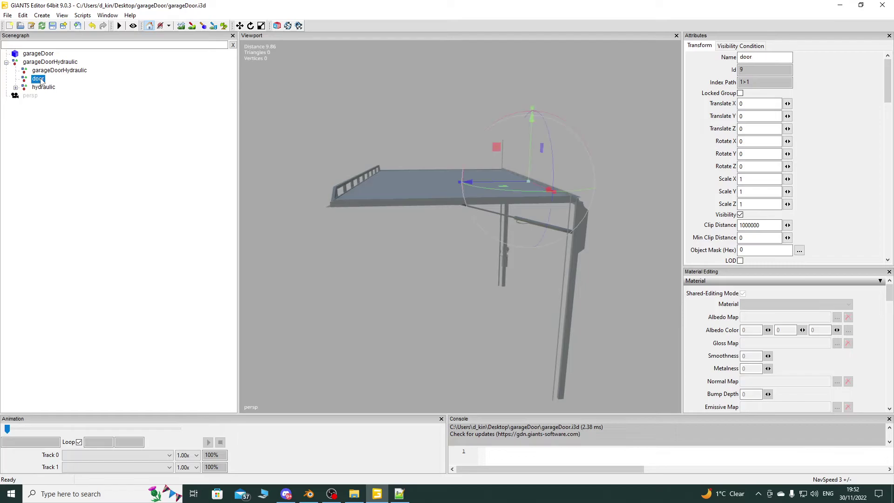
# Expand the hydraulic node in the scenegraph and inspect the transform values of punch, door and hydraulic
pyautogui.click(43, 87)
pyautogui.click(15, 88)
pyautogui.click(43, 96)
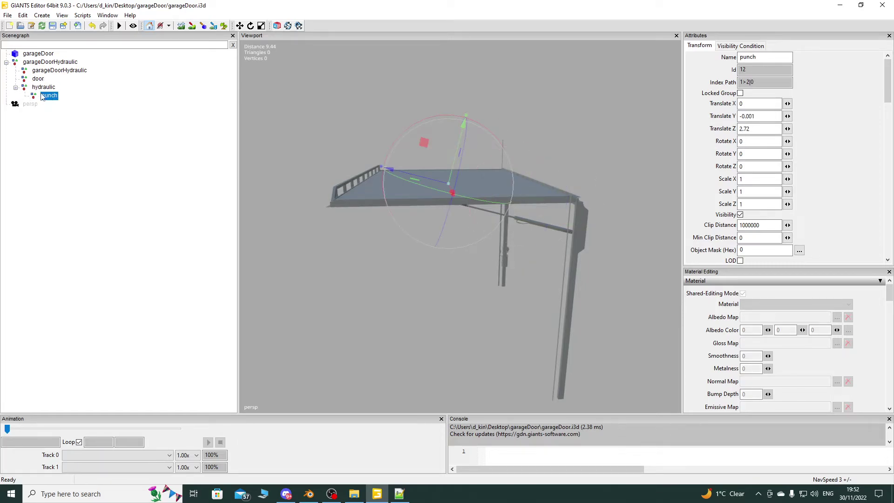
pyautogui.click(41, 78)
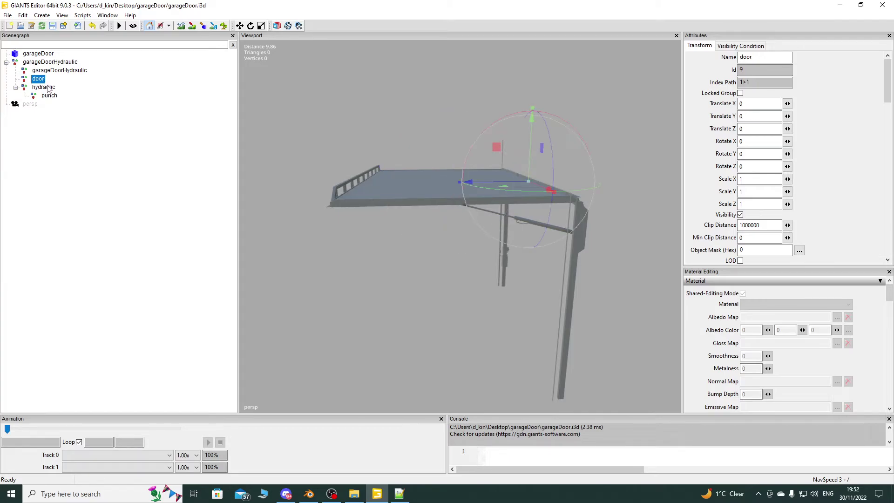
pyautogui.click(49, 90)
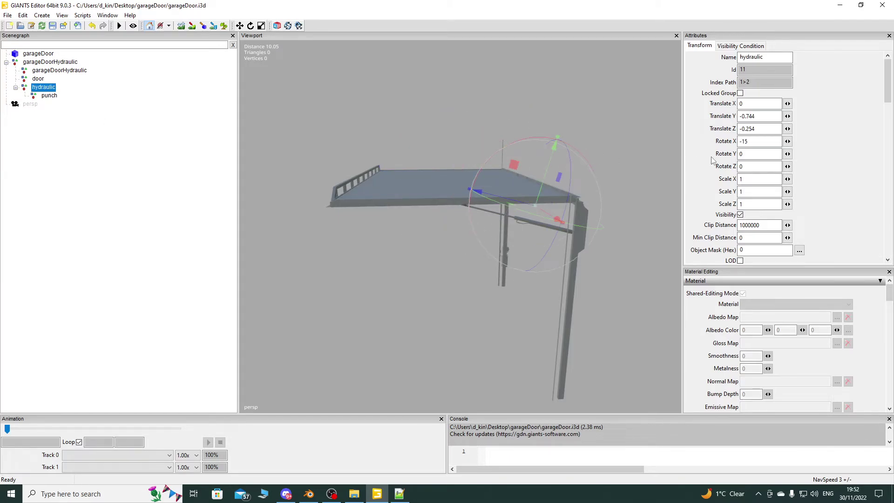
# Copy the hydraulic node's Rotate X value and set the hydraulic keyframe rotation at time 1.0 to -15 0 0 in animatedObjects.xml
pyautogui.doubleClick(744, 141)
pyautogui.hotkey('ctrl', 'c')
pyautogui.click(400, 494)
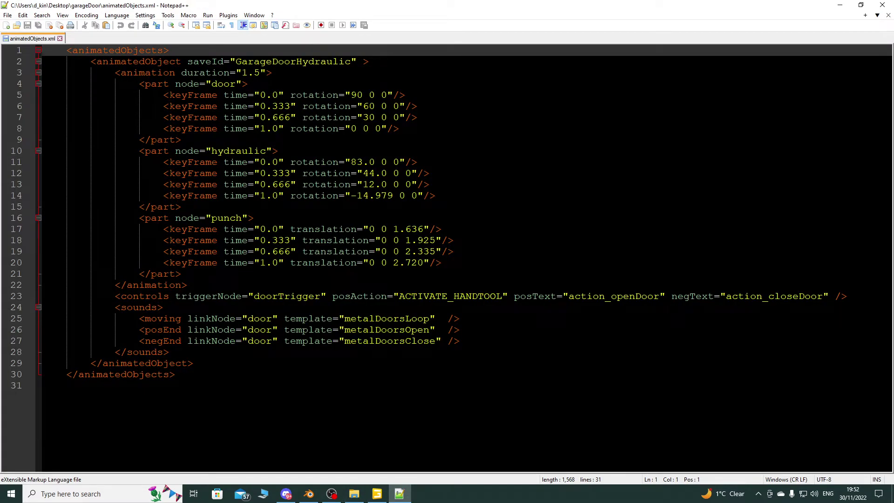
pyautogui.moveTo(393, 196); pyautogui.dragTo(358, 196)
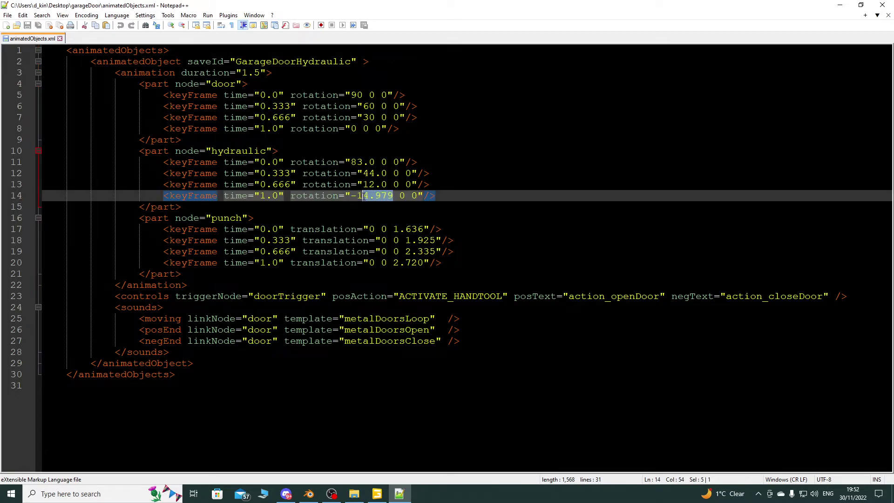
pyautogui.hotkey('ctrl', 'v')
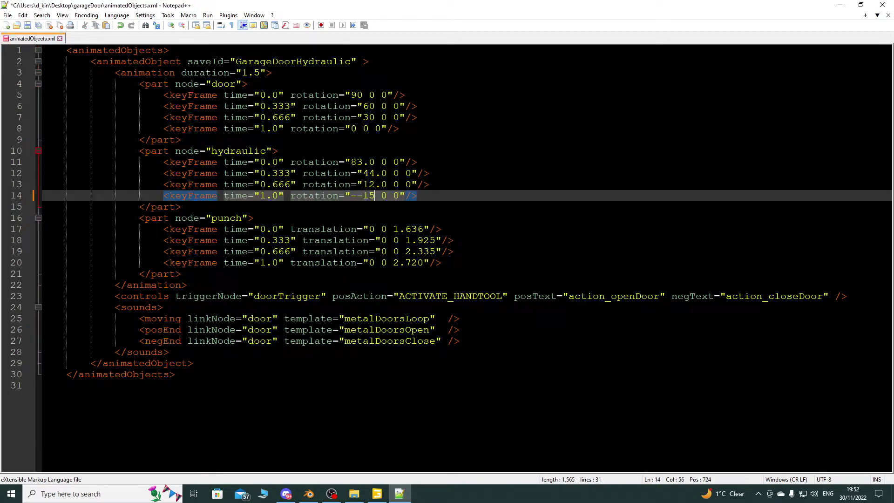
pyautogui.click(357, 196)
pyautogui.press('Delete')
# Compare the punch node's translation in GIANTS Editor with the punch keyframes in animatedObjects.xml
pyautogui.click(377, 493)
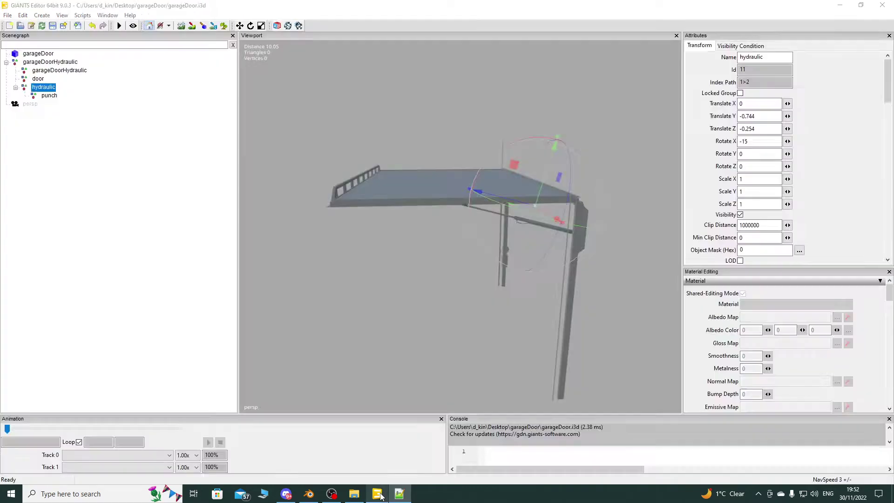
pyautogui.click(49, 96)
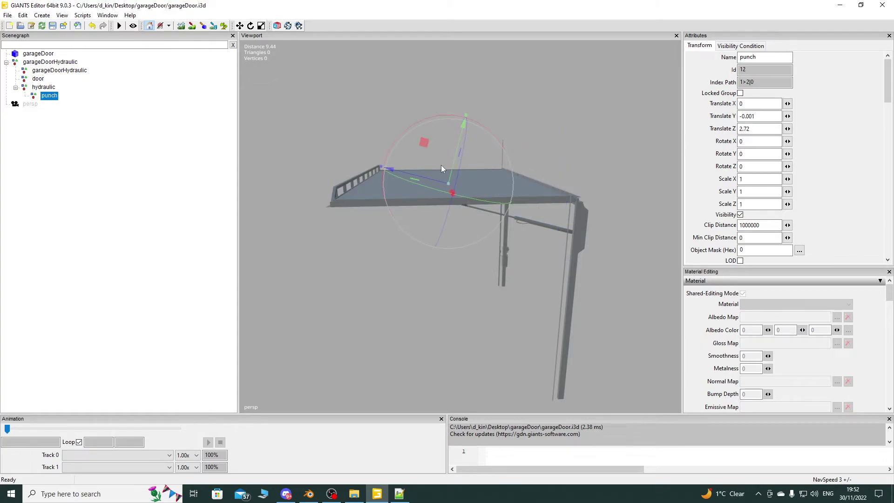
pyautogui.click(400, 494)
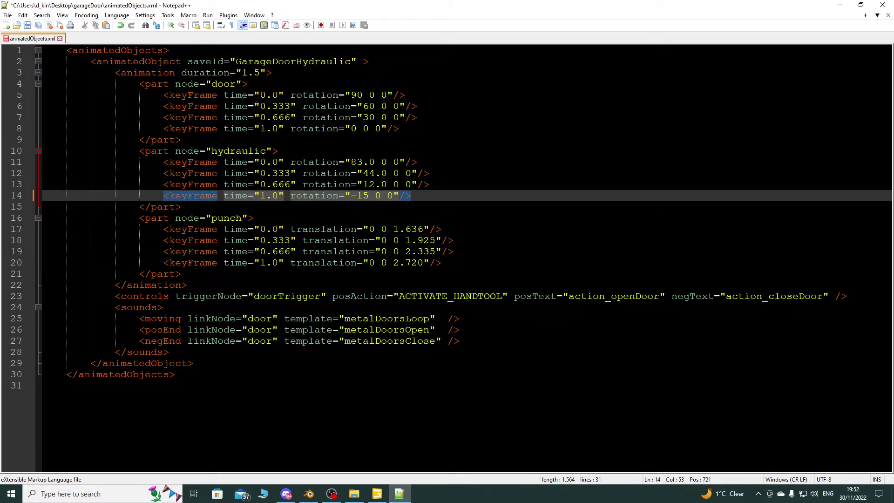
pyautogui.click(377, 493)
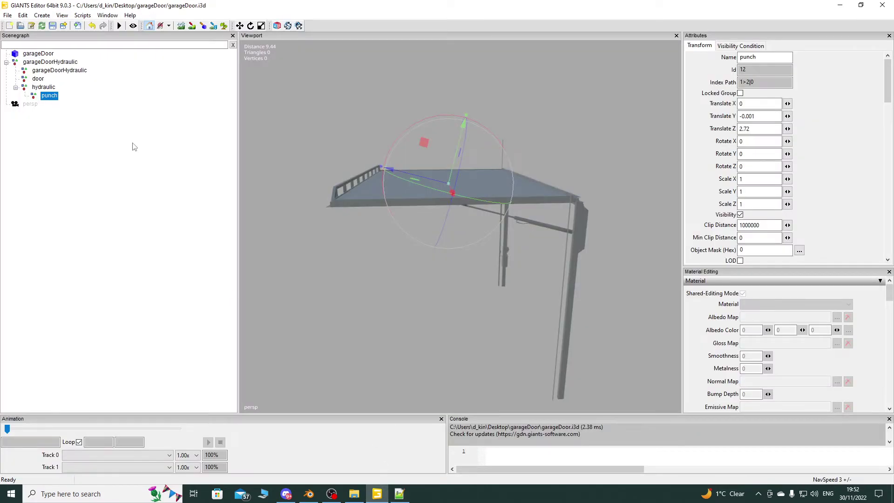
# Look up the door keyframe at time 0.666 in animatedObjects.xml and set the door node's Rotate X to 30 in GIANTS Editor
pyautogui.click(40, 79)
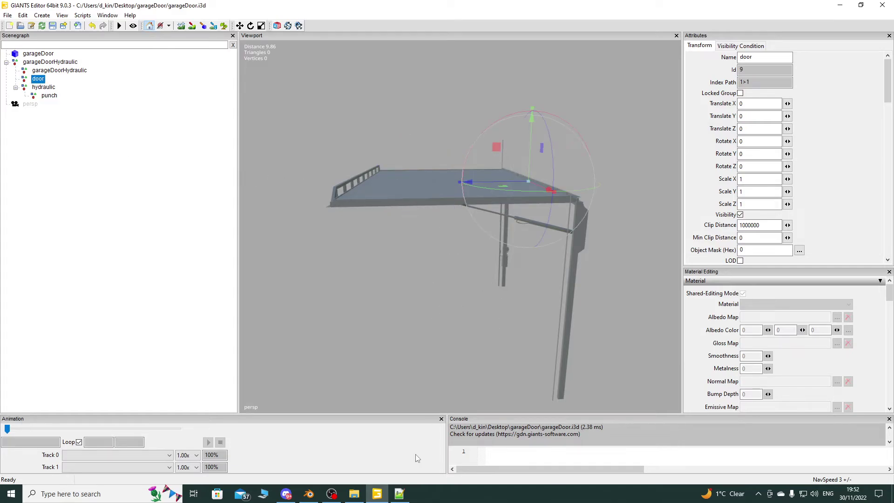
pyautogui.click(400, 493)
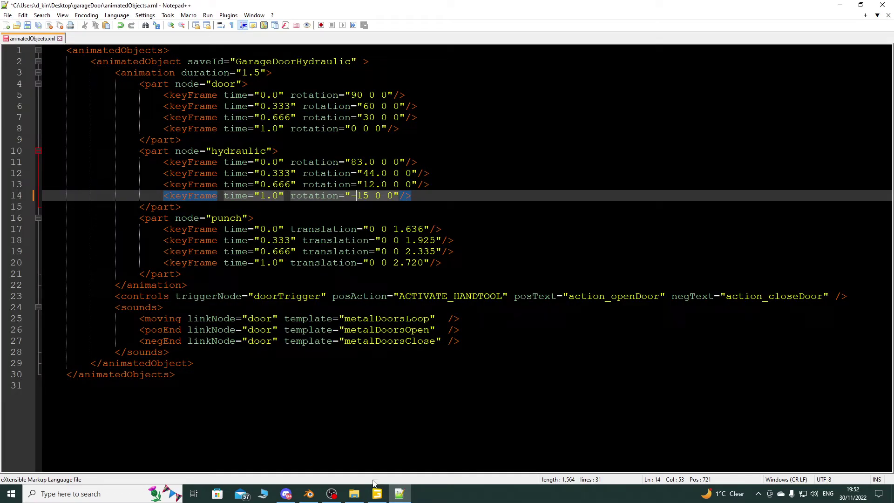
pyautogui.click(377, 493)
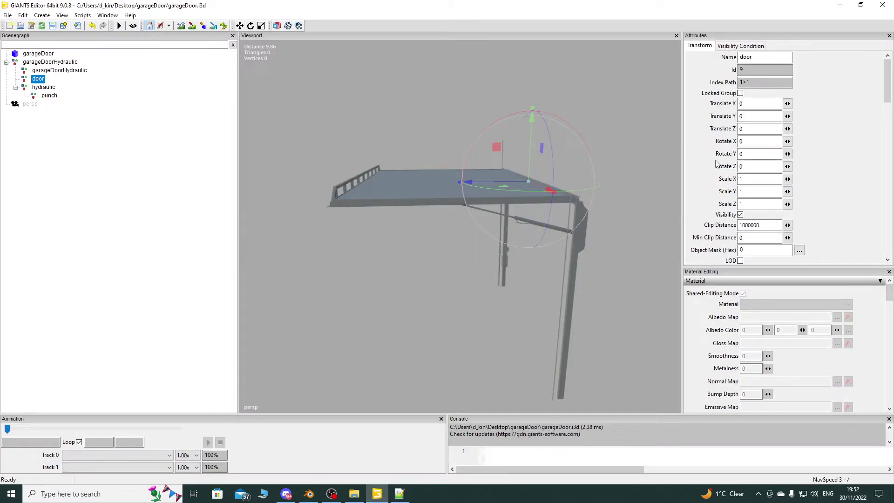
pyautogui.write('30')
pyautogui.press('Return')
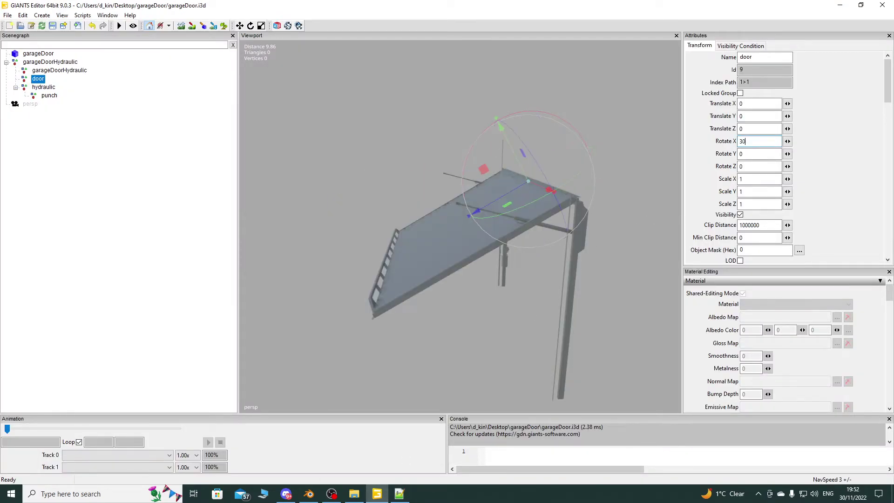
# Check the hydraulic keyframe at time 0.666 in animatedObjects.xml and set the hydraulic node's Rotate X to 12 in GIANTS Editor
pyautogui.click(51, 88)
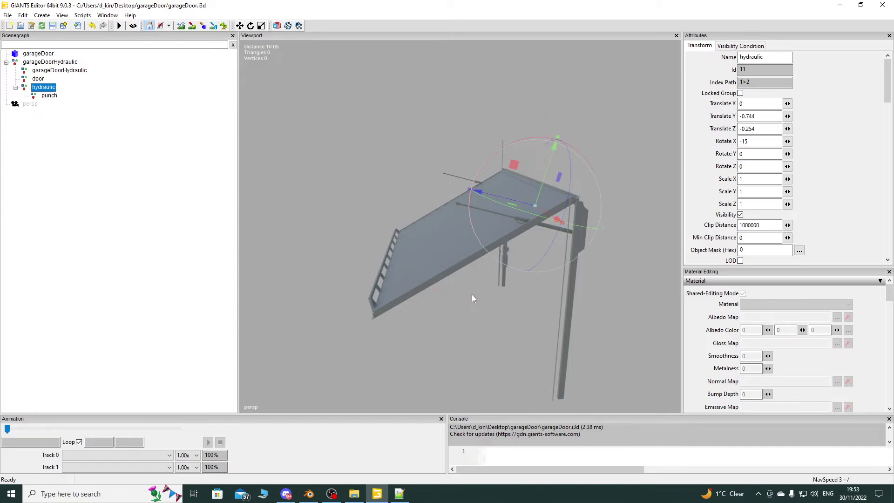
pyautogui.click(399, 494)
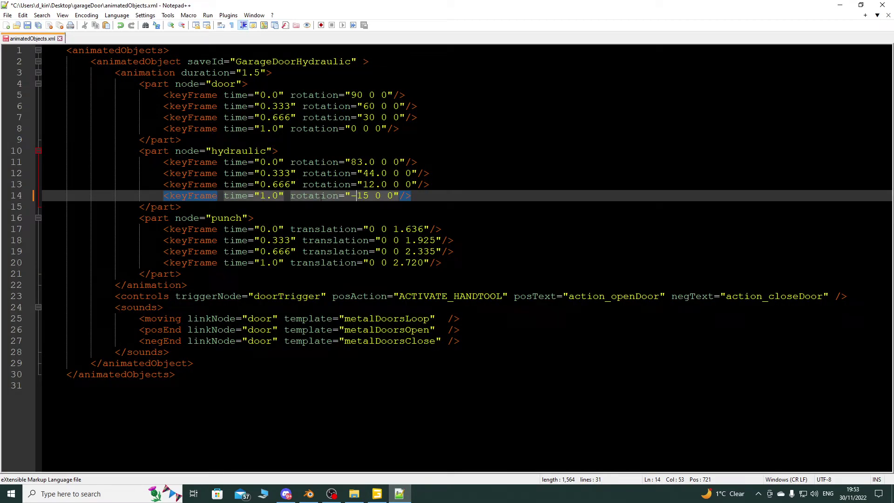
pyautogui.click(378, 495)
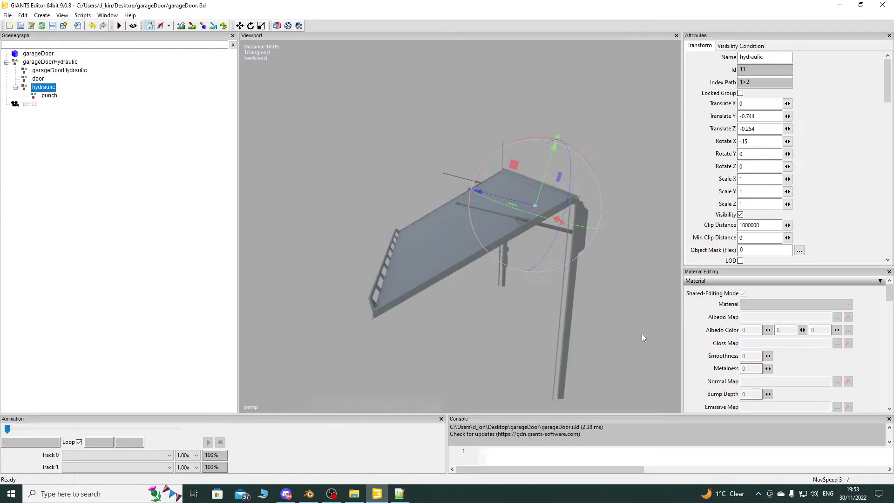
pyautogui.click(758, 142)
pyautogui.press('BackSpace')
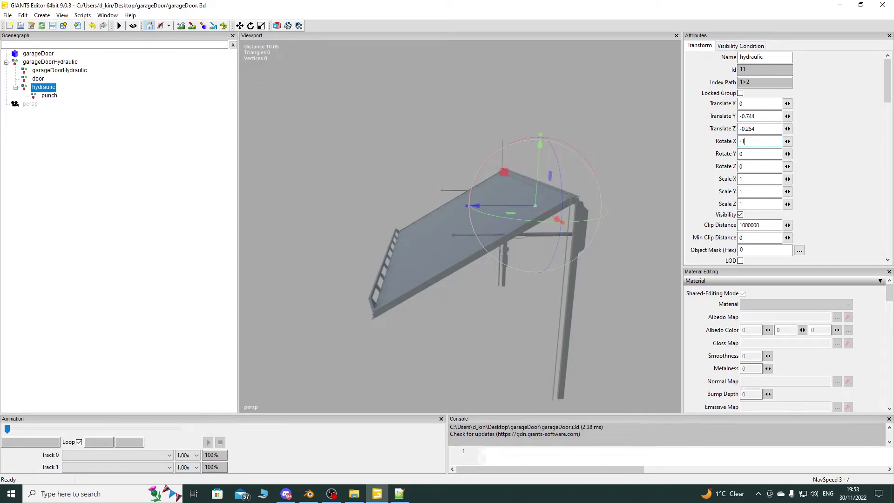
pyautogui.write('2')
pyautogui.press('BackSpace')
pyautogui.press('BackSpace')
pyautogui.press('BackSpace')
pyautogui.write('12')
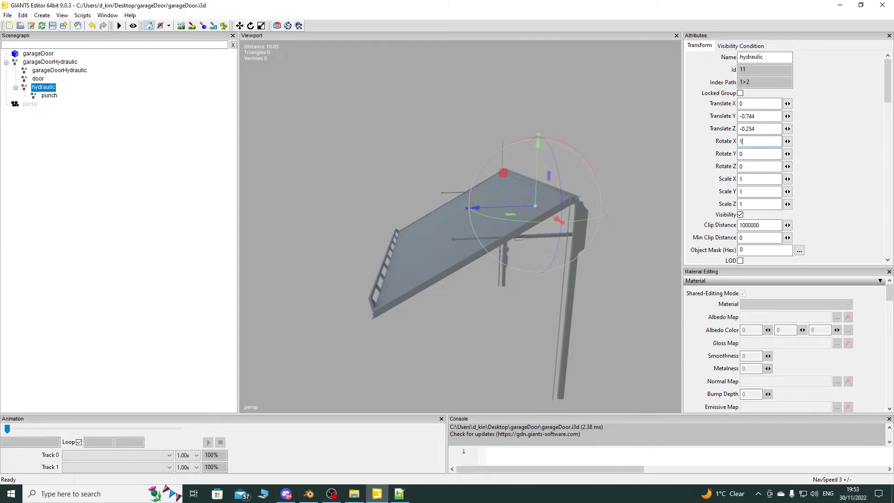
# Fine-tune the hydraulic node's Rotate X to 11.8 to line the rod up with the pin on the door bracket
pyautogui.keyDown('alt'); pyautogui.moveTo(538, 283); pyautogui.dragTo(477, 238); pyautogui.keyUp('alt')
pyautogui.scroll(3, 534, 324)
pyautogui.scroll(3, 512, 243)
pyautogui.scroll(1, 411, 271)
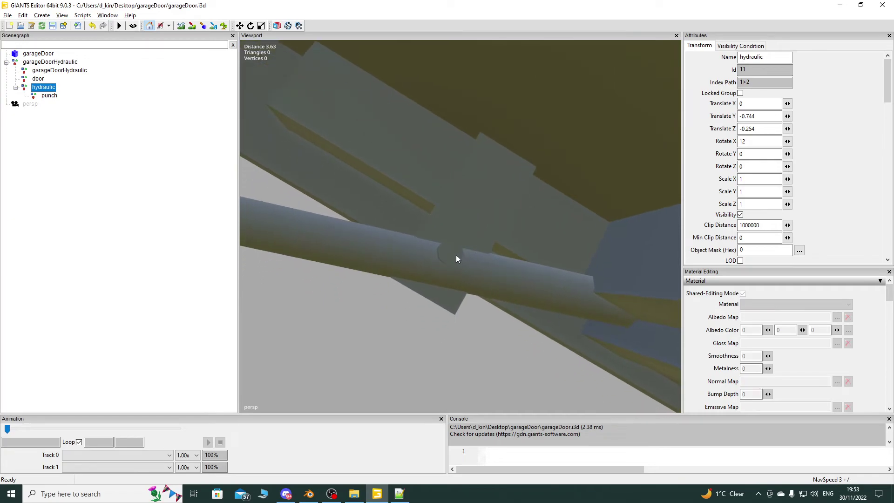
pyautogui.doubleClick(756, 142)
pyautogui.write('11.8')
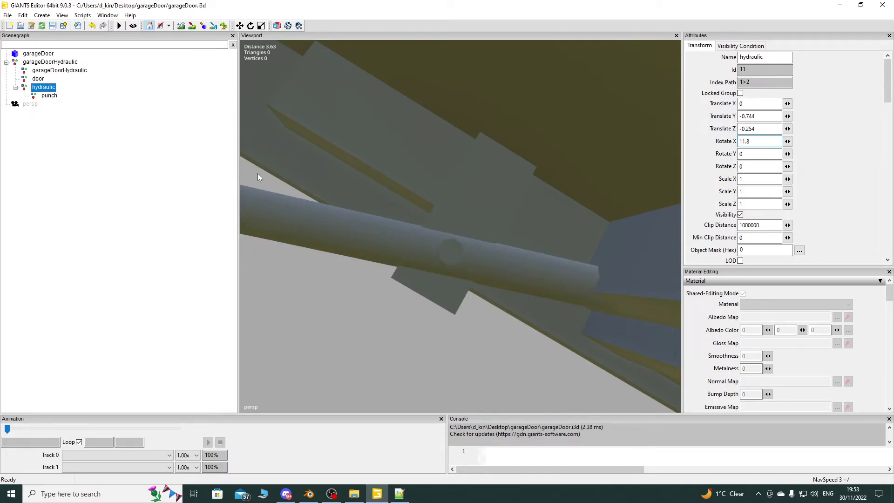
# Select the punch node and slide it back along its Z axis to a Translate Z of about 1.642
pyautogui.click(399, 197)
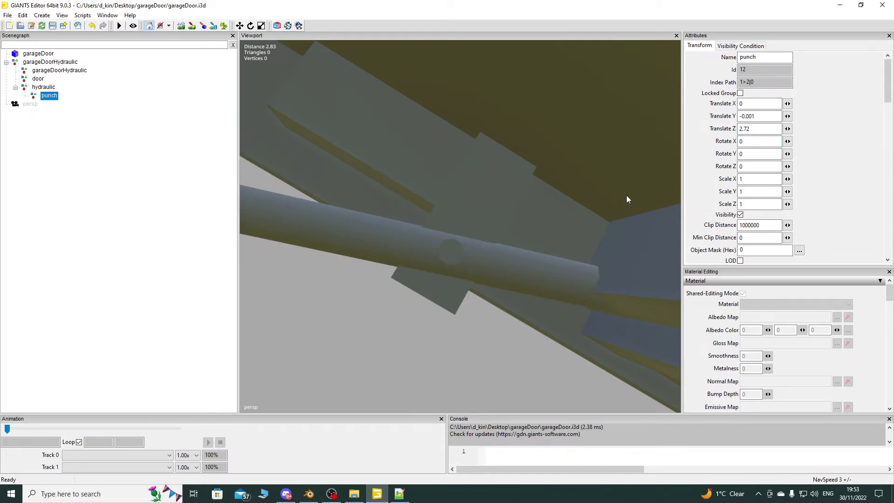
pyautogui.moveTo(505, 236); pyautogui.dragTo(403, 305, button='right')
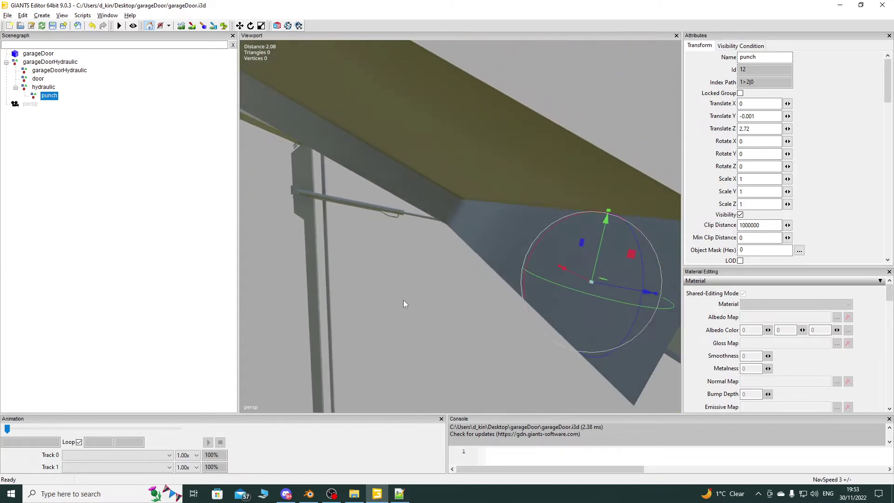
pyautogui.moveTo(454, 270); pyautogui.dragTo(521, 234, button='right')
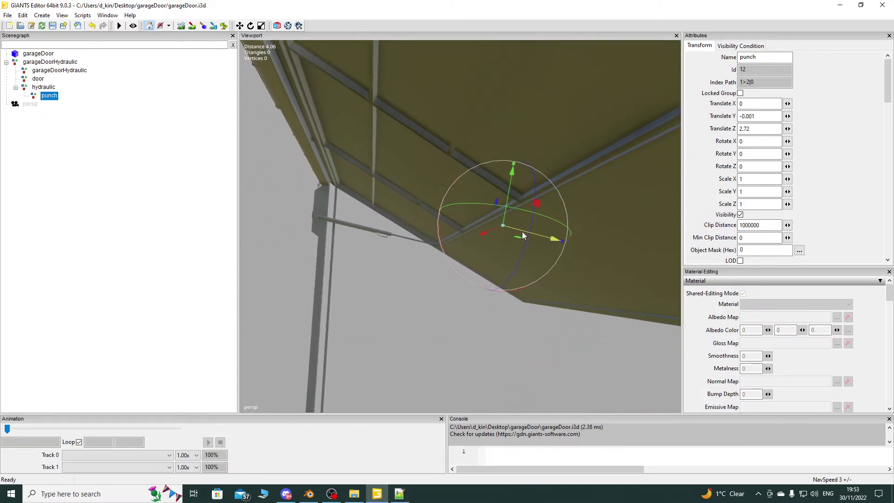
pyautogui.moveTo(540, 234); pyautogui.dragTo(434, 234)
pyautogui.moveTo(435, 235)
pyautogui.mouseDown(button='right')
pyautogui.moveTo(418, 284)
pyautogui.moveTo(443, 224)
pyautogui.moveTo(381, 180)
pyautogui.moveTo(411, 190)
pyautogui.moveTo(411, 164)
pyautogui.moveTo(447, 259)
pyautogui.moveTo(452, 242)
pyautogui.moveTo(429, 241)
pyautogui.moveTo(407, 256)
pyautogui.moveTo(454, 207)
pyautogui.moveTo(450, 218)
pyautogui.moveTo(430, 219)
pyautogui.mouseUp(button='right')
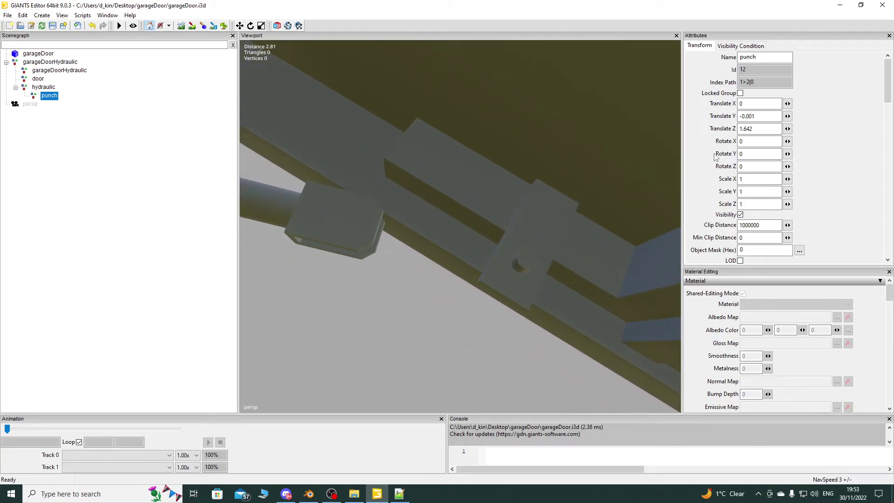
# Set the punch node's Translate Z to 1.958 so the rod end meets the pin on the door bracket
pyautogui.doubleClick(760, 131)
pyautogui.write('1.8')
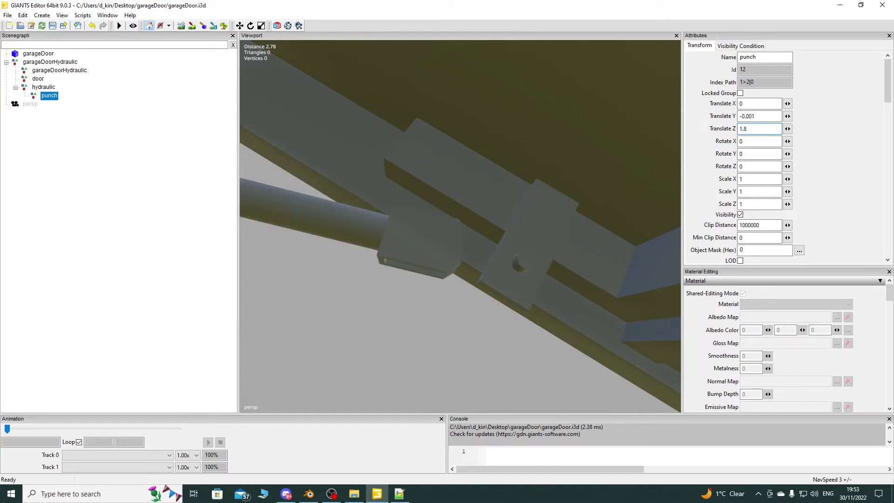
pyautogui.press('BackSpace')
pyautogui.write('9')
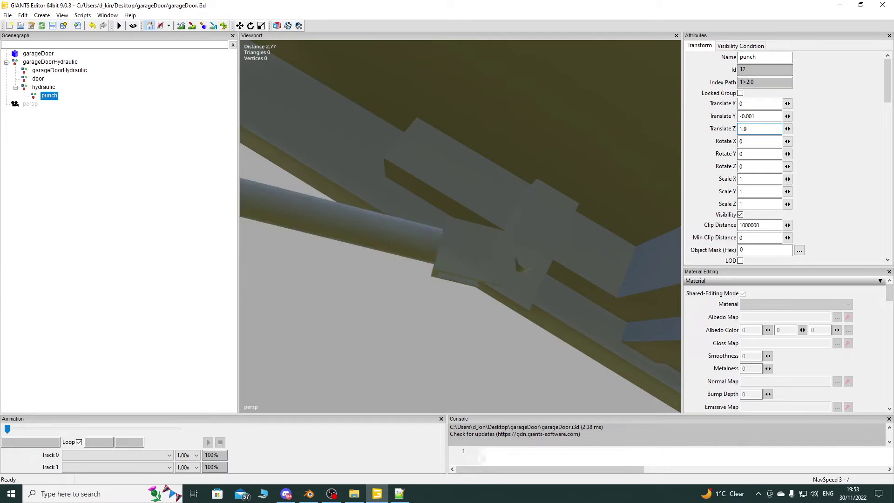
pyautogui.write('58')
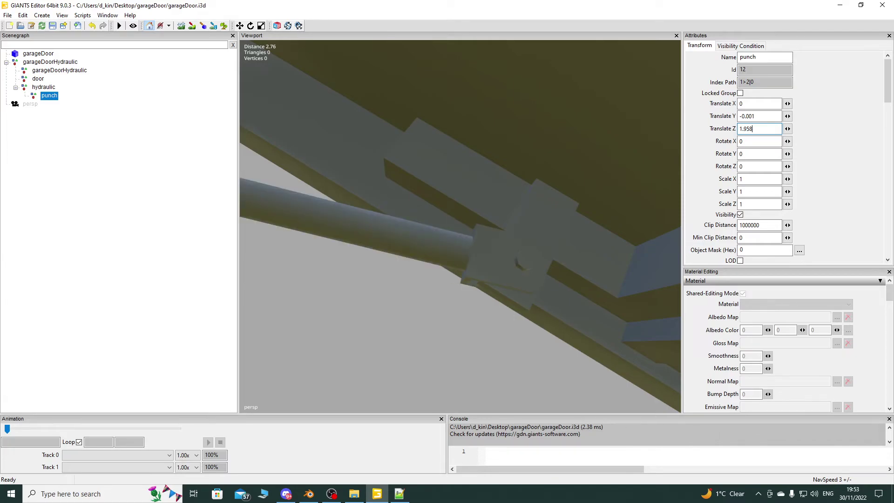
pyautogui.moveTo(589, 175); pyautogui.dragTo(481, 172, button='middle')
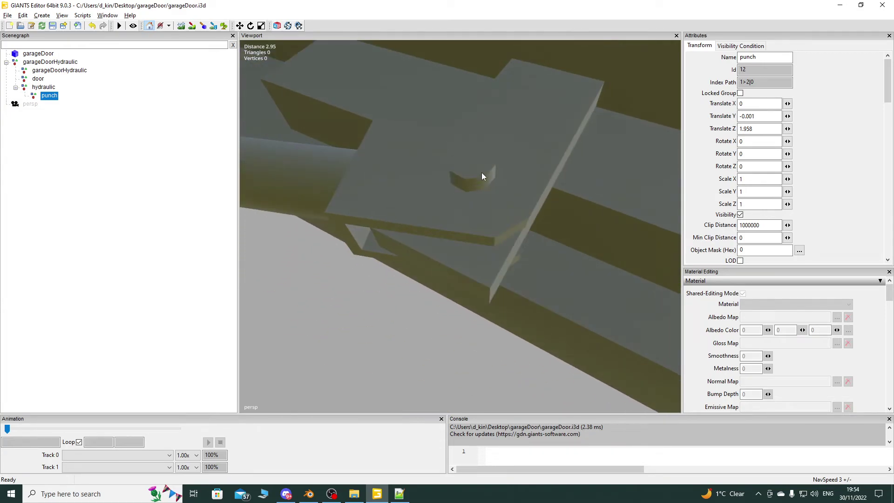
# Set the punch keyframe translation at time 0.666 to 0 0 1.958 in animatedObjects.xml, save the file, and return to GIANTS Editor
pyautogui.doubleClick(768, 128)
pyautogui.click(399, 493)
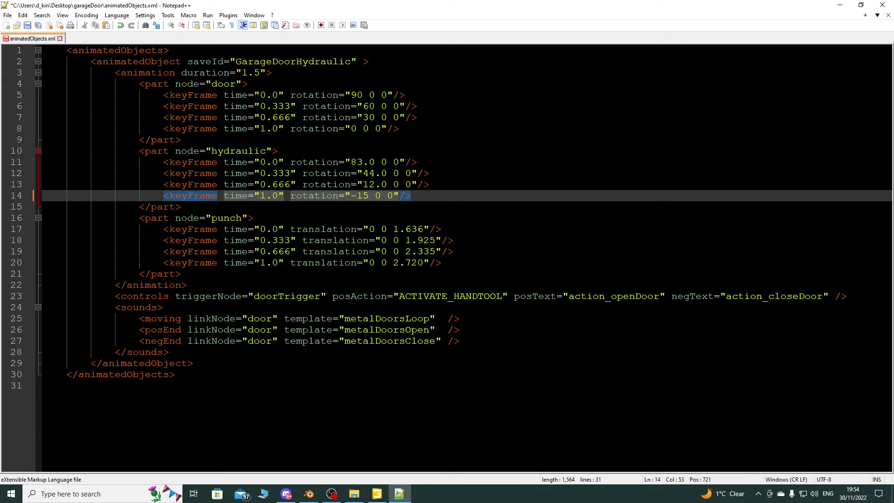
pyautogui.moveTo(435, 252); pyautogui.dragTo(406, 252)
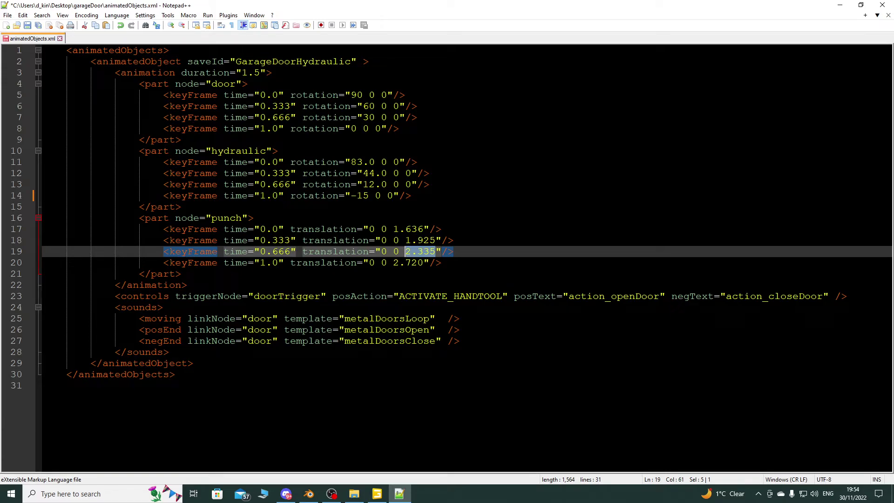
pyautogui.click(377, 494)
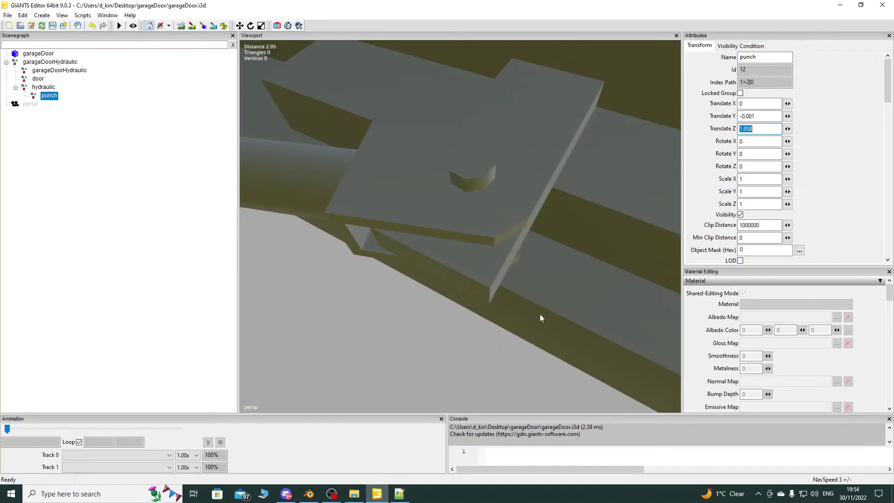
pyautogui.click(399, 494)
pyautogui.rightClick(399, 494)
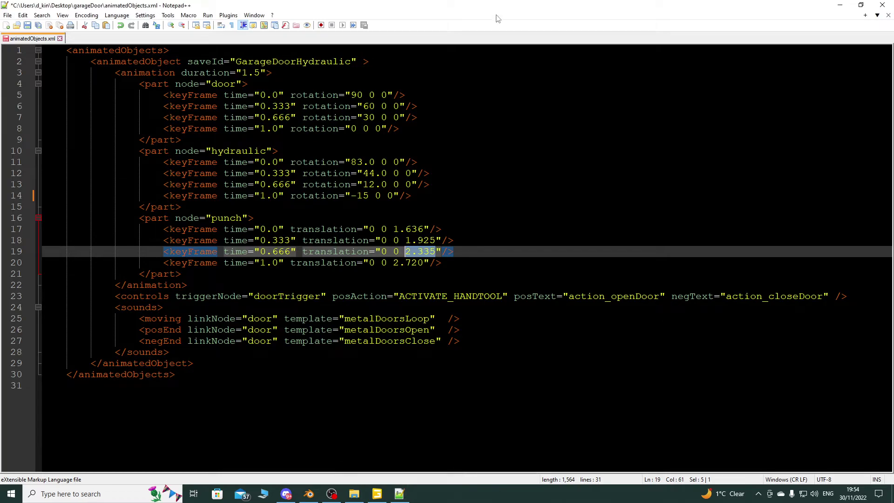
pyautogui.press('Escape')
pyautogui.write('1.958')
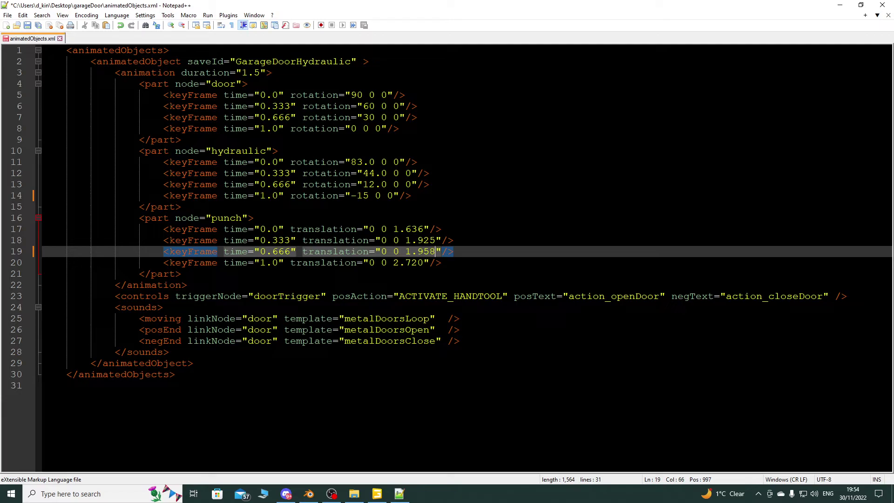
pyautogui.hotkey('ctrl', 's')
pyautogui.click(376, 493)
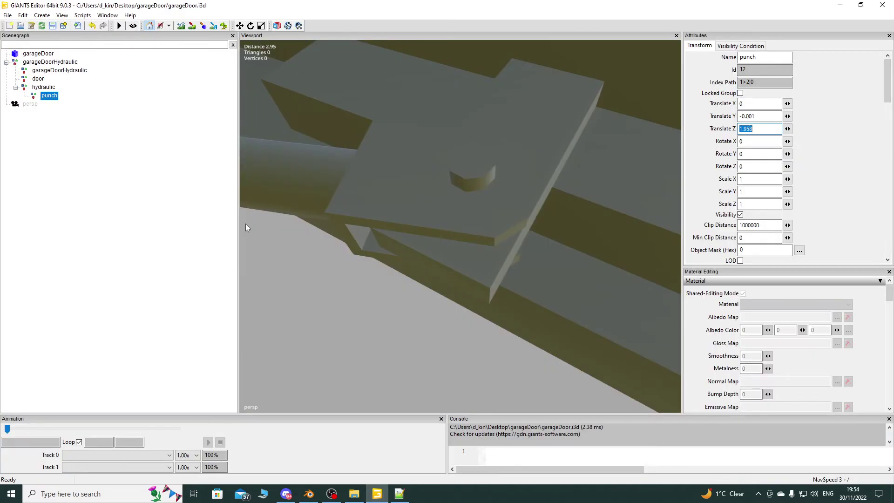
# Select the door node and set its Rotate X to 60
pyautogui.click(38, 78)
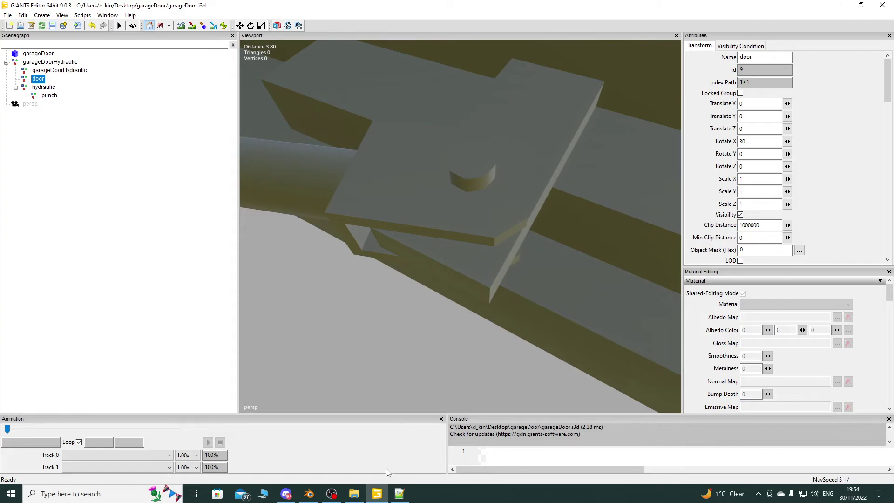
pyautogui.click(399, 494)
pyautogui.click(399, 494)
pyautogui.doubleClick(760, 143)
pyautogui.write('60')
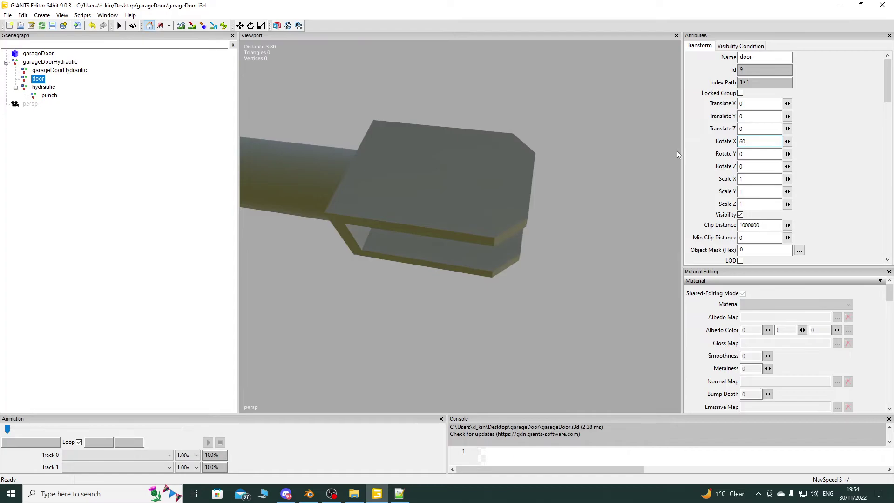
# Select the hydraulic node and swing it about its X axis to a Rotate X of about 42.359, toward the door bracket
pyautogui.moveTo(394, 200); pyautogui.dragTo(483, 258, button='middle')
pyautogui.scroll(5, 483, 255)
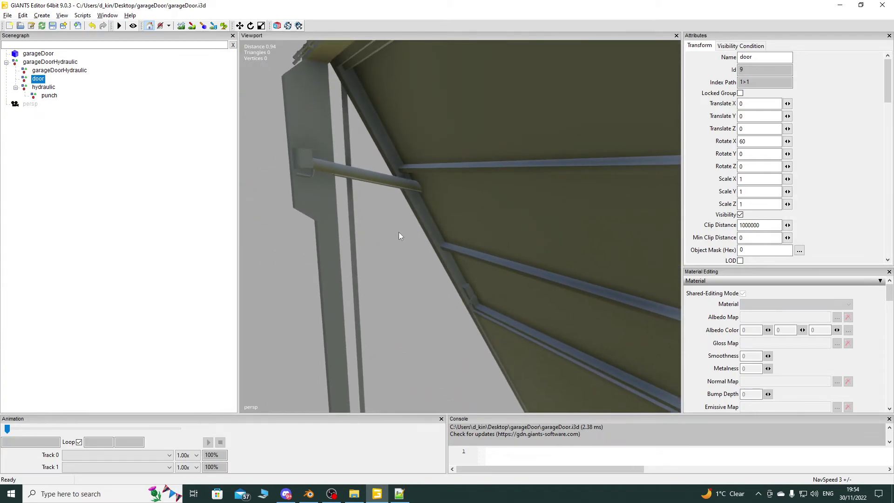
pyautogui.click(398, 179)
pyautogui.scroll(-3, 397, 160)
pyautogui.moveTo(396, 161); pyautogui.dragTo(568, 200, button='middle')
pyautogui.moveTo(563, 181); pyautogui.dragTo(578, 152)
pyautogui.scroll(3, 423, 228)
pyautogui.moveTo(423, 228); pyautogui.dragTo(368, 232, button='middle')
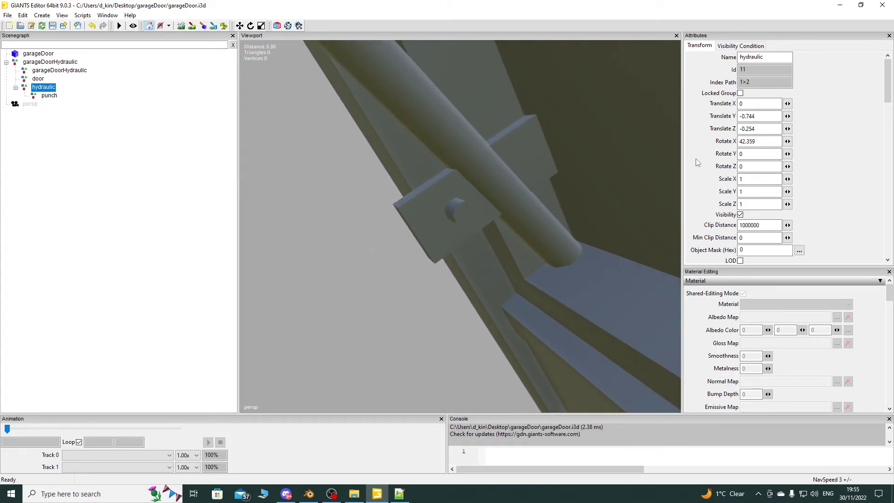
# Fine-tune the hydraulic node's Rotate X to 43.42 so the rod lines up with the bracket pin
pyautogui.doubleClick(770, 141)
pyautogui.write('43.5')
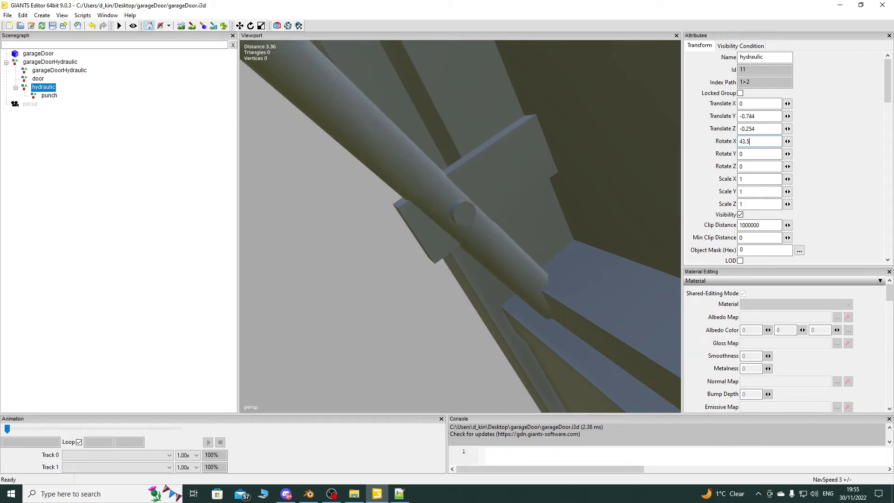
pyautogui.press('BackSpace')
pyautogui.write('4')
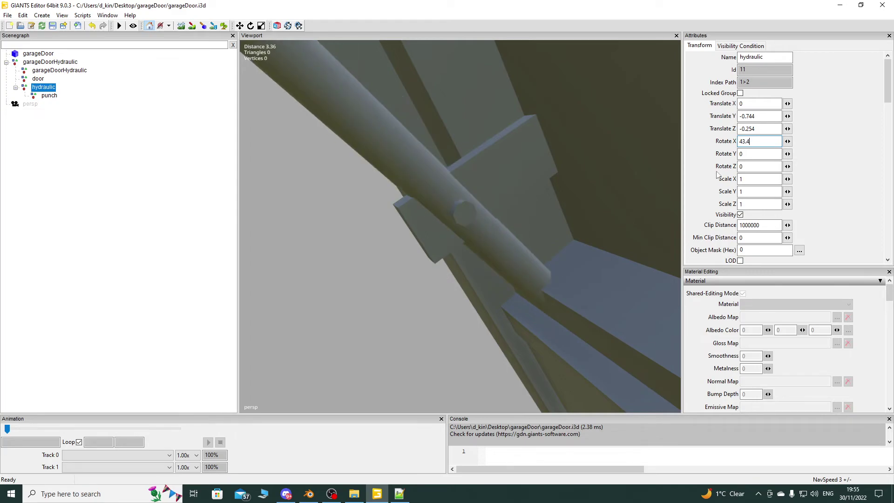
pyautogui.write('2')
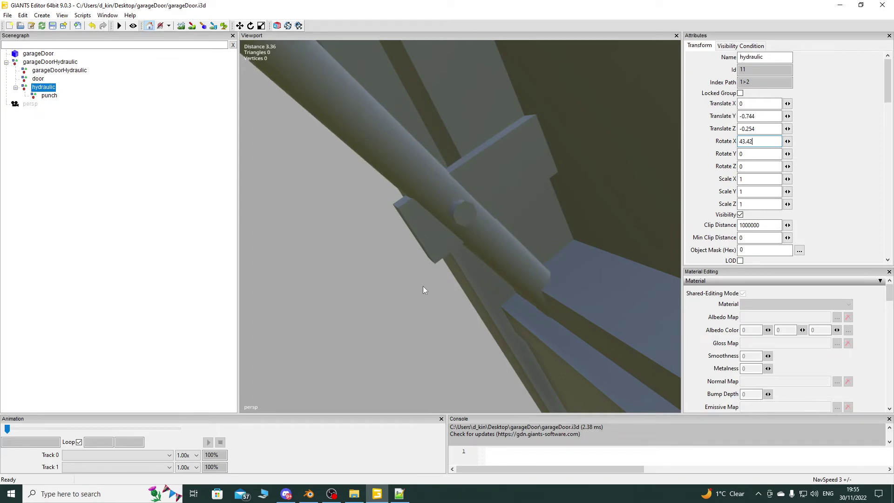
# Select the punch node and set its Translate Z to 1.15 to bring the rod end near the bracket pin
pyautogui.moveTo(419, 284); pyautogui.dragTo(459, 235, button='middle')
pyautogui.click(49, 95)
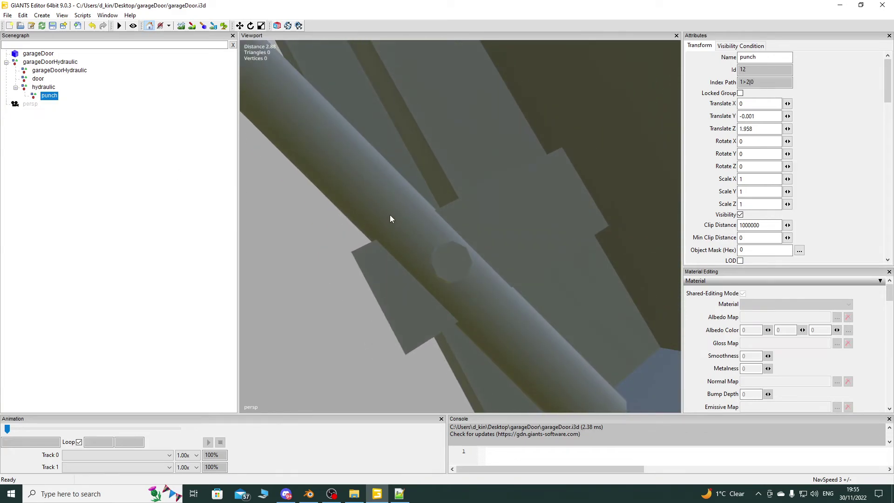
pyautogui.doubleClick(766, 129)
pyautogui.write('1')
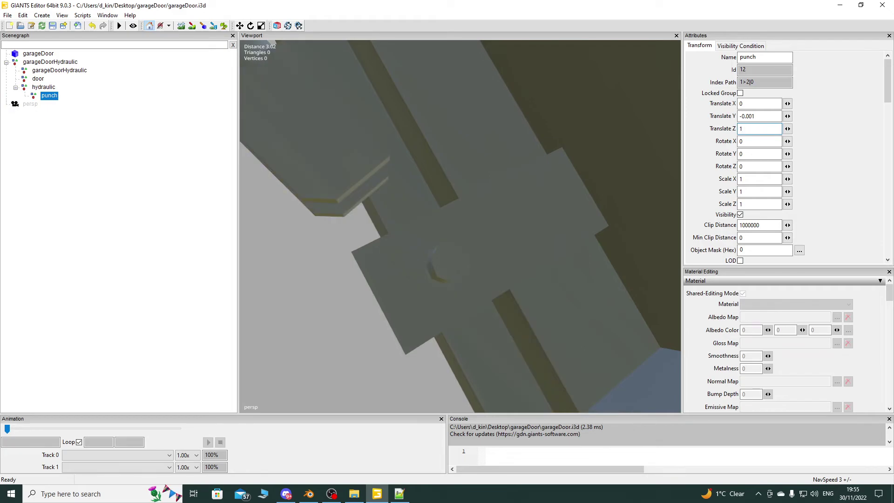
pyautogui.write('.2')
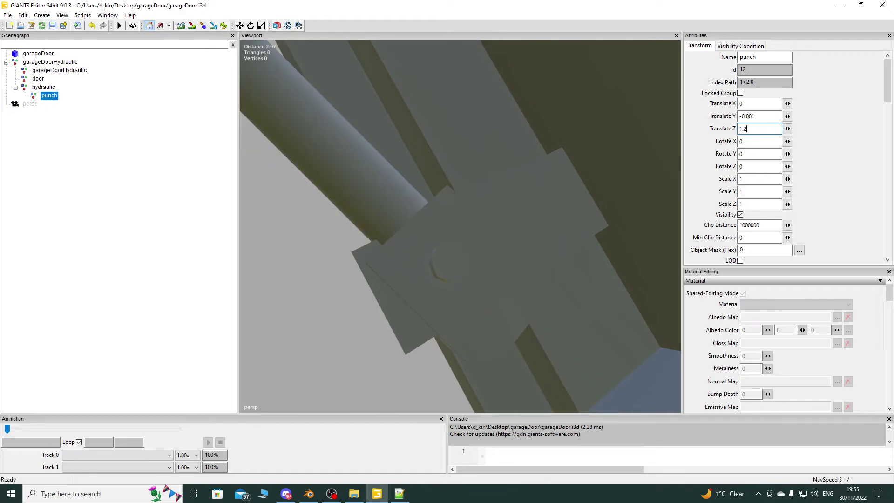
pyautogui.press('BackSpace')
pyautogui.write('15')
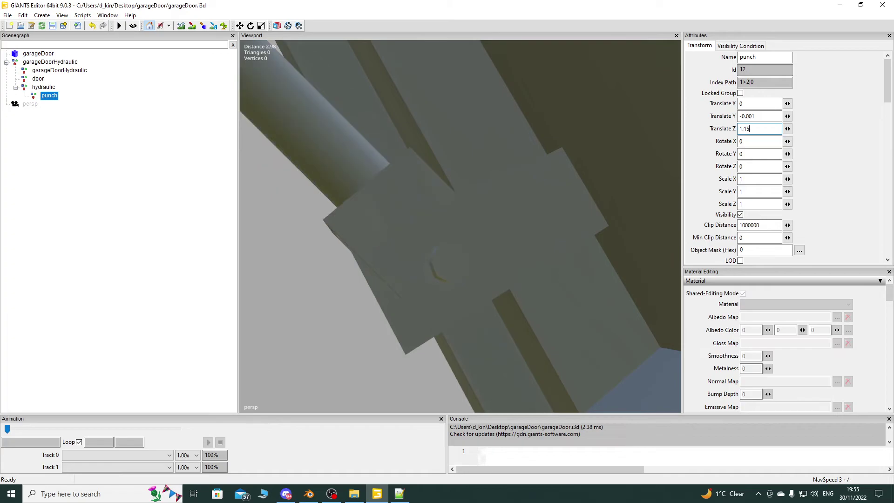
# Refine the punch node's Translate Z to 1.156 so the rod end centres on the bracket pin
pyautogui.moveTo(548, 210); pyautogui.dragTo(492, 186, button='middle')
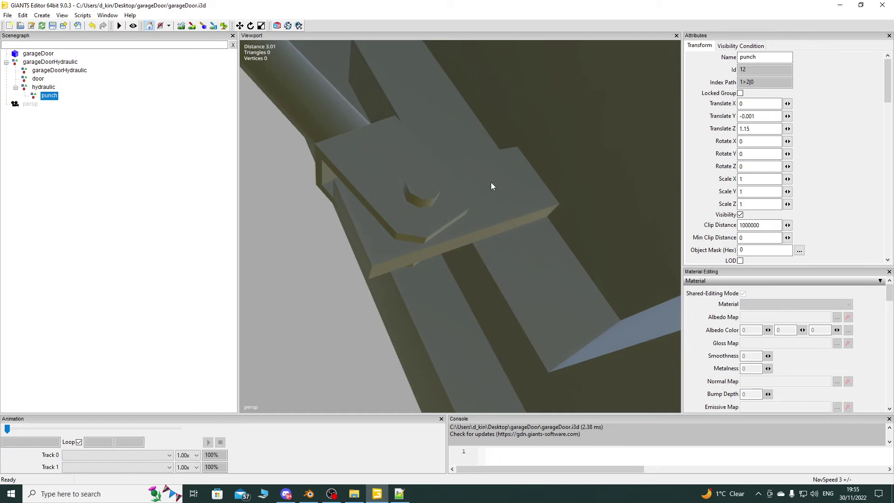
pyautogui.click(763, 127)
pyautogui.press('BackSpace')
pyautogui.write('6')
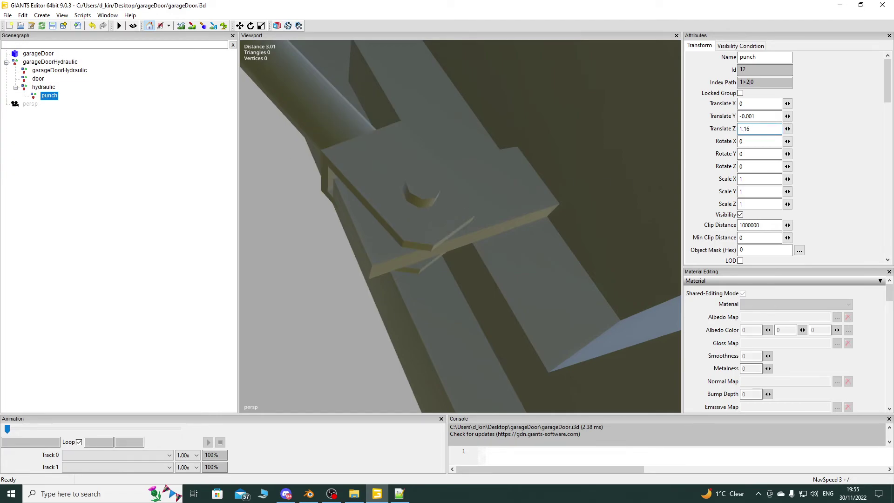
pyautogui.press('BackSpace')
pyautogui.write('56')
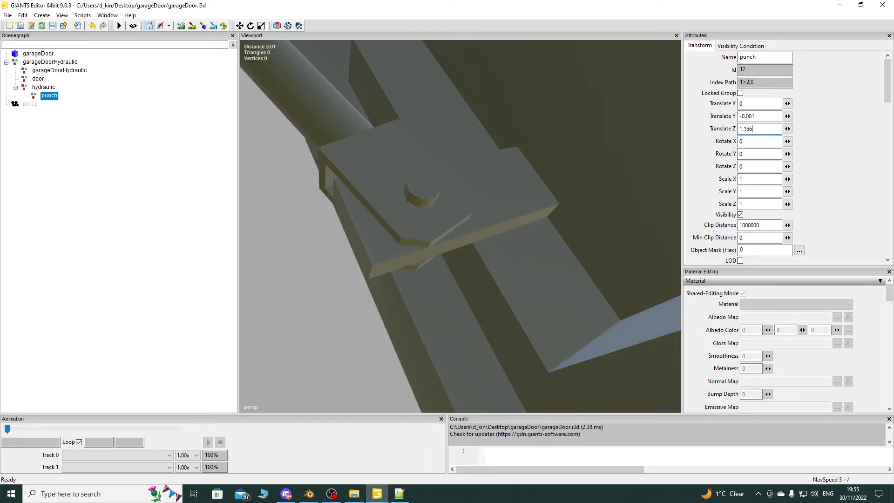
pyautogui.press('Return')
# Set the punch keyframe translation at time 0.333 to 0 0 1.156 in animatedObjects.xml and return to GIANTS Editor
pyautogui.click(399, 493)
pyautogui.moveTo(434, 240); pyautogui.dragTo(408, 241)
pyautogui.write('1.156')
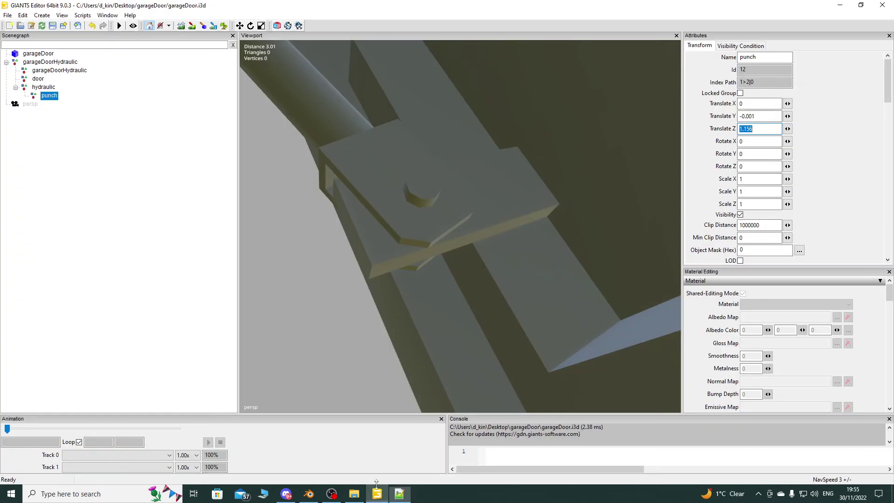
pyautogui.click(377, 494)
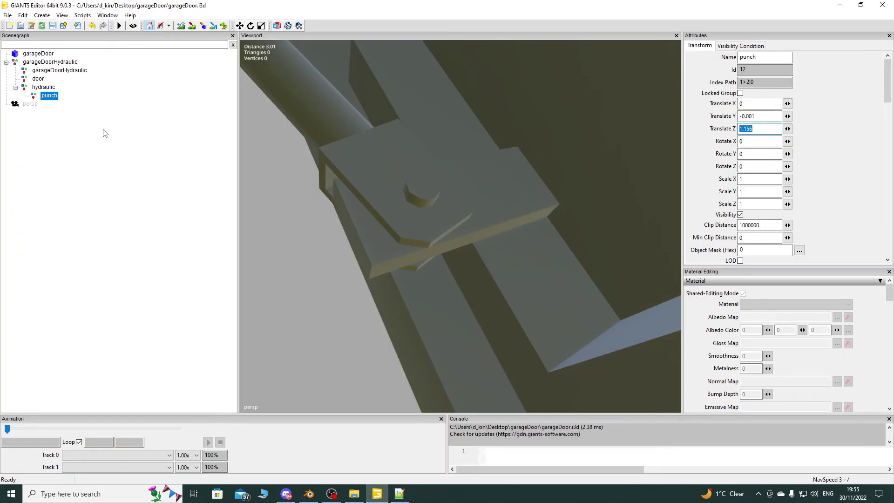
# Copy the hydraulic node's Rotate X into its keyframe at time 0.333 in animatedObjects.xml, making the rotation 43.42 0 0
pyautogui.click(46, 89)
pyautogui.press('Tab')
pyautogui.hotkey('ctrl', 'c')
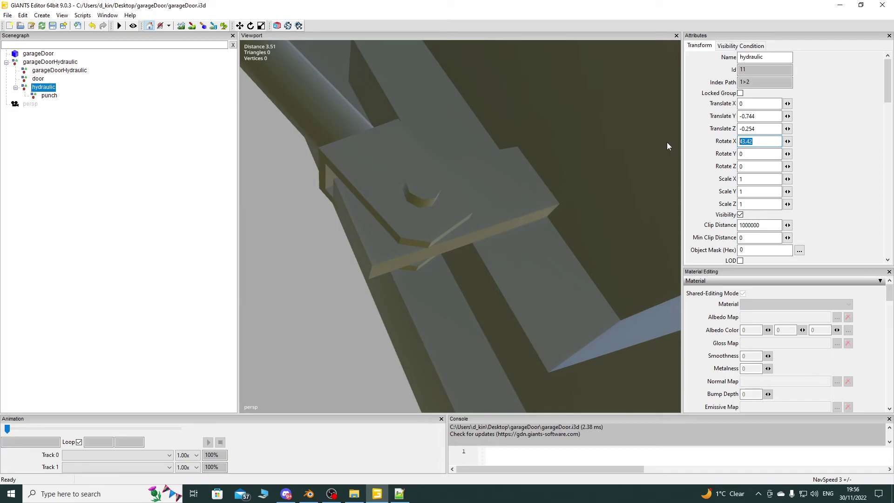
pyautogui.click(399, 494)
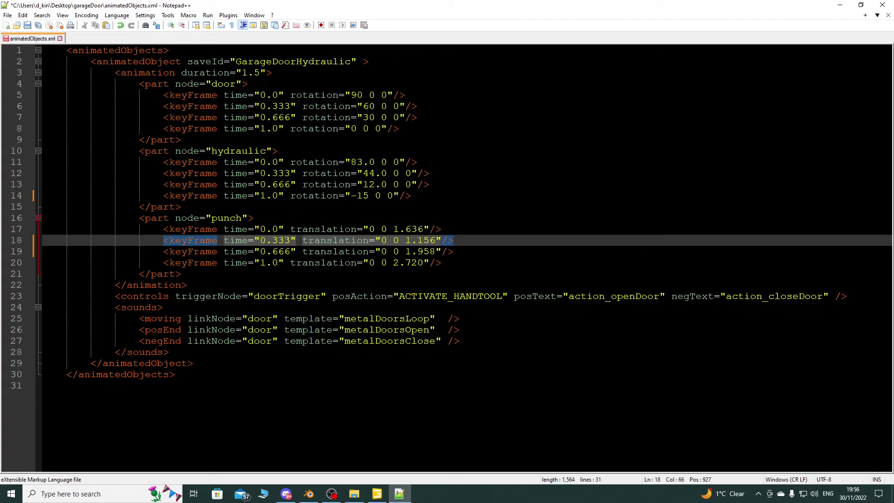
pyautogui.moveTo(364, 173); pyautogui.dragTo(387, 174)
pyautogui.hotkey('ctrl', 'v')
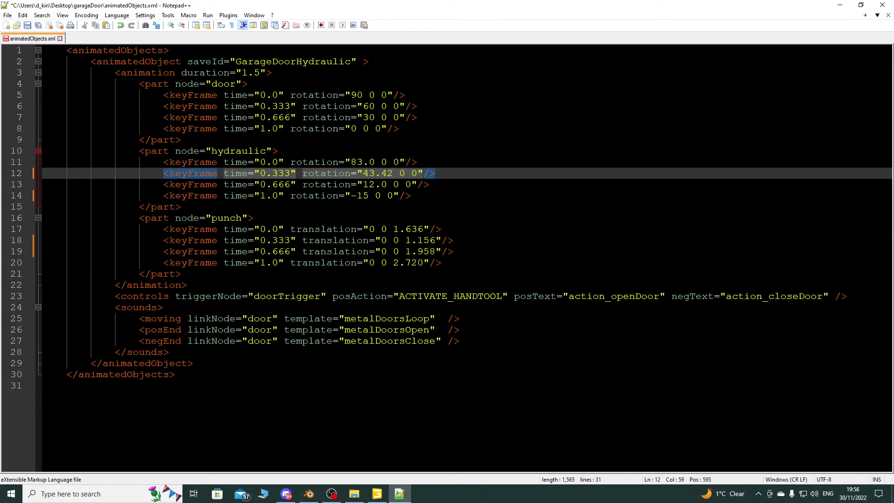
# Return to GIANTS Editor and set the door node's Rotate X to 90
pyautogui.click(377, 493)
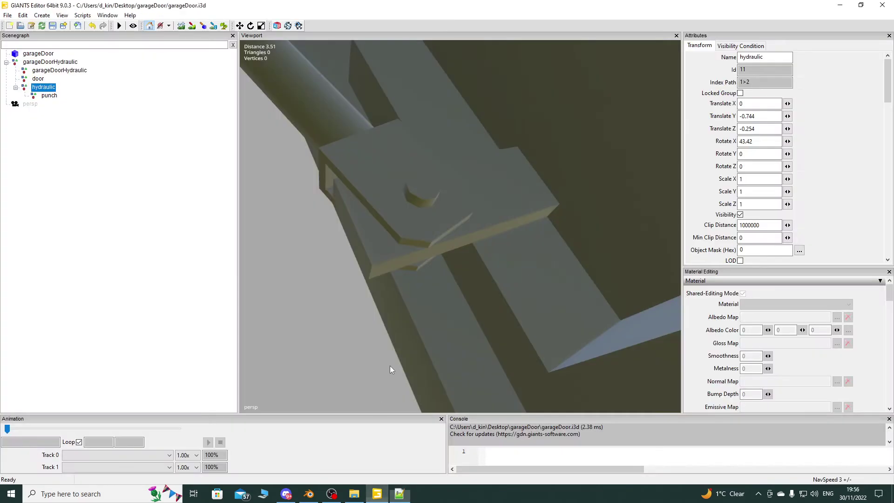
pyautogui.rightClick(377, 493)
pyautogui.click(38, 78)
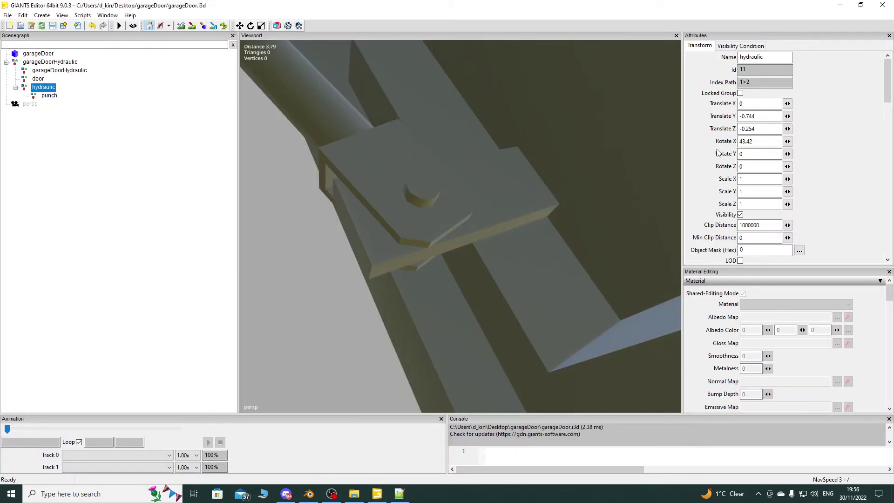
pyautogui.doubleClick(749, 142)
pyautogui.write('90')
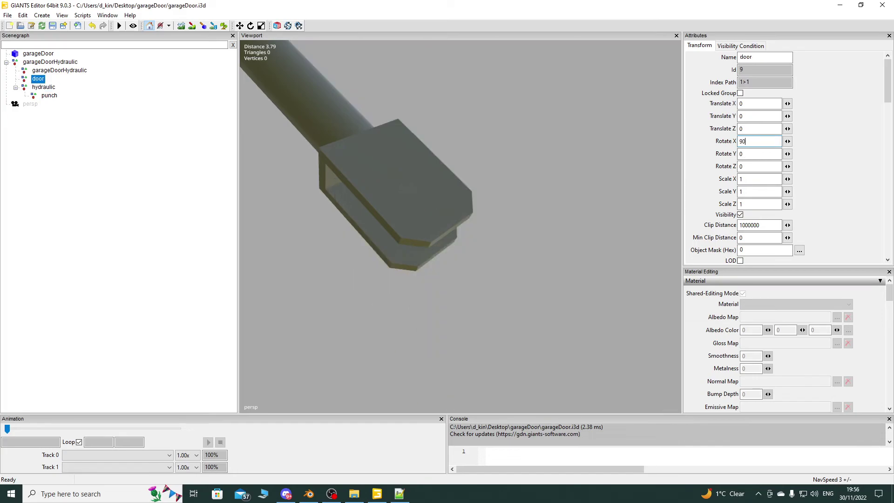
# Select the hydraulic node and rotate it about its X axis to about 82.547 so the rod crosses the bracket pin
pyautogui.click(44, 87)
pyautogui.moveTo(326, 140); pyautogui.dragTo(529, 143, button='middle')
pyautogui.moveTo(529, 143); pyautogui.dragTo(527, 88)
pyautogui.moveTo(527, 88); pyautogui.dragTo(412, 203, button='middle')
# Select the punch node and retract it along its Z axis to a Translate Z of 0.6
pyautogui.click(51, 95)
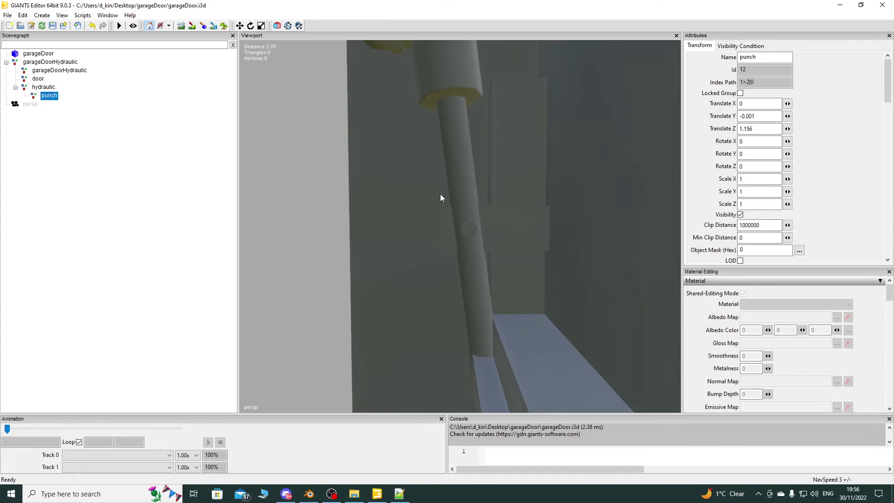
pyautogui.doubleClick(761, 129)
pyautogui.write('.5')
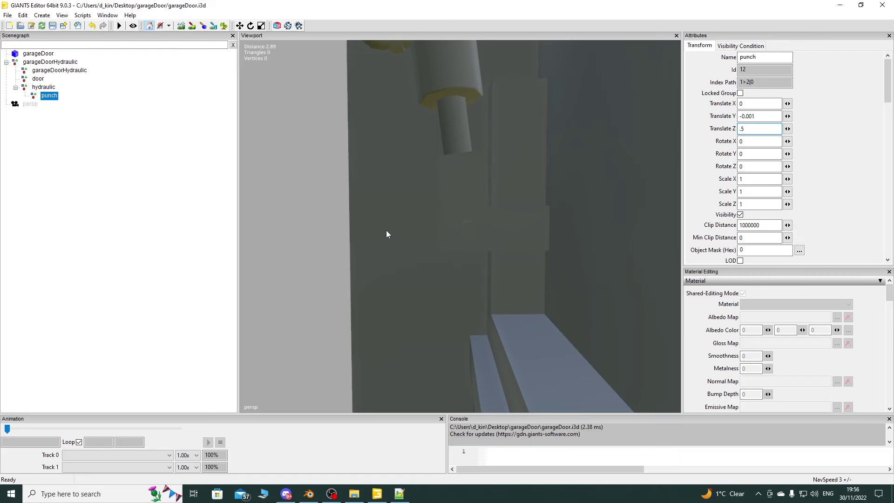
pyautogui.moveTo(391, 206); pyautogui.dragTo(428, 207, button='middle')
pyautogui.press('BackSpace')
pyautogui.write('6')
# Adjust the punch node's Translate Z to 0.57 to bring the rod end closer to the bracket pin
pyautogui.moveTo(506, 244); pyautogui.dragTo(470, 224, button='middle')
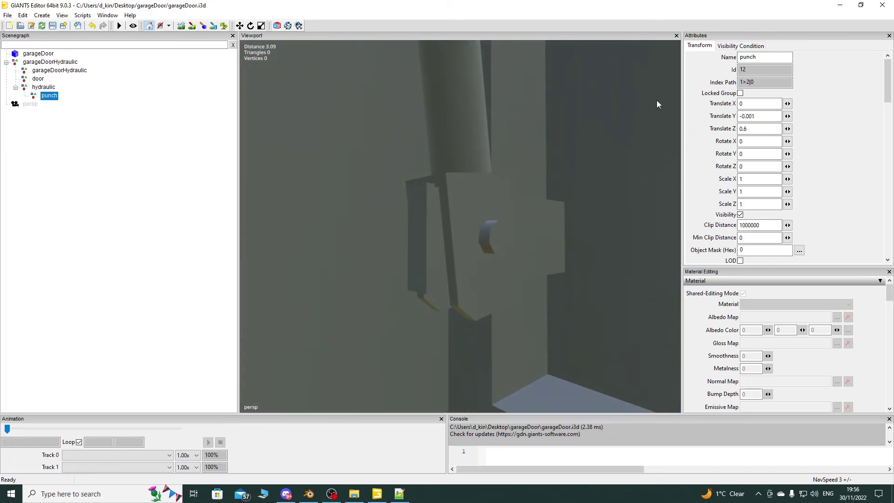
pyautogui.doubleClick(759, 129)
pyautogui.write('0.5')
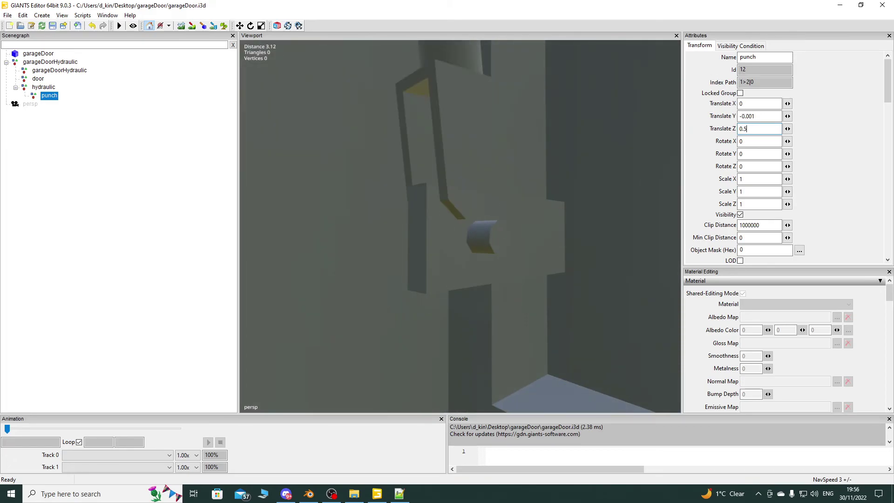
pyautogui.write('6')
pyautogui.press('BackSpace')
pyautogui.write('7')
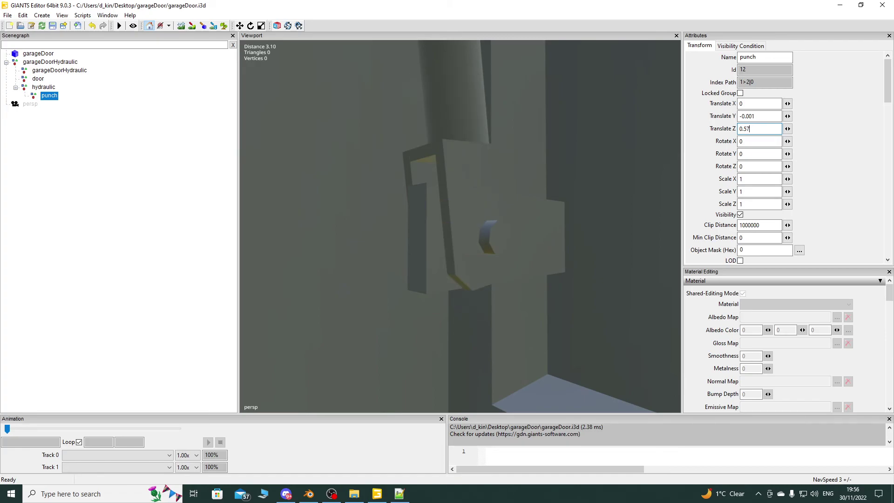
# Show the rod end and bracket in wireframe and trim the hydraulic node's Rotate X to 82.54
pyautogui.moveTo(469, 208); pyautogui.dragTo(408, 204, button='right')
pyautogui.rightClick(440, 204)
pyautogui.click(472, 247)
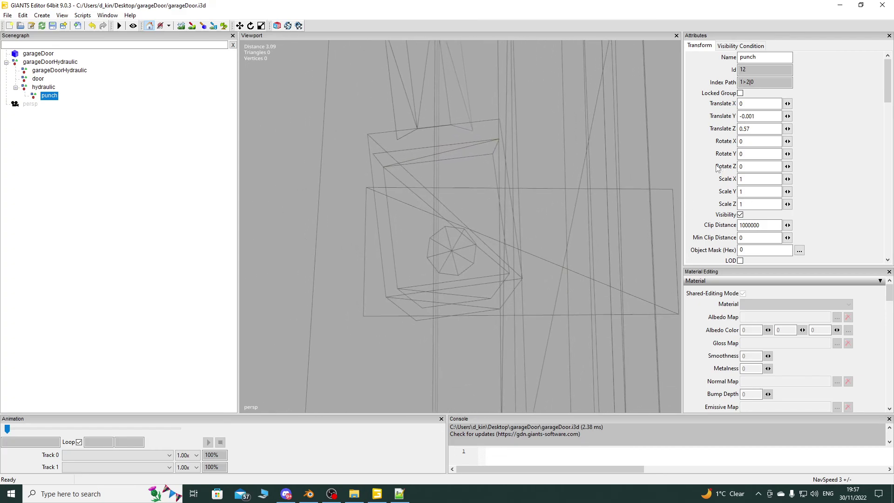
pyautogui.click(52, 88)
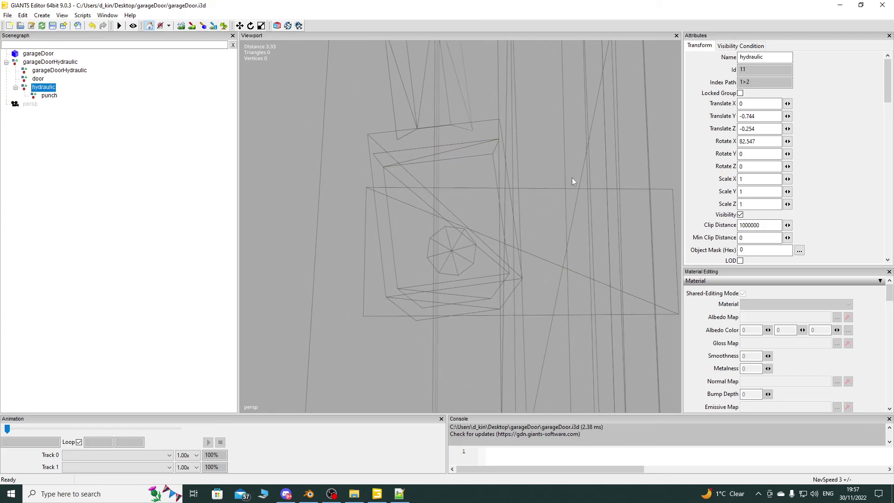
pyautogui.click(767, 143)
pyautogui.press('BackSpace')
pyautogui.press('BackSpace')
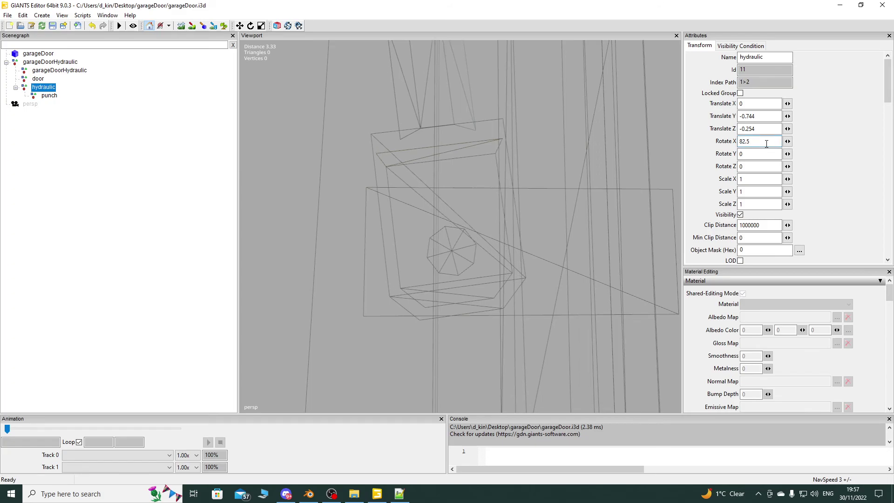
pyautogui.write('4')
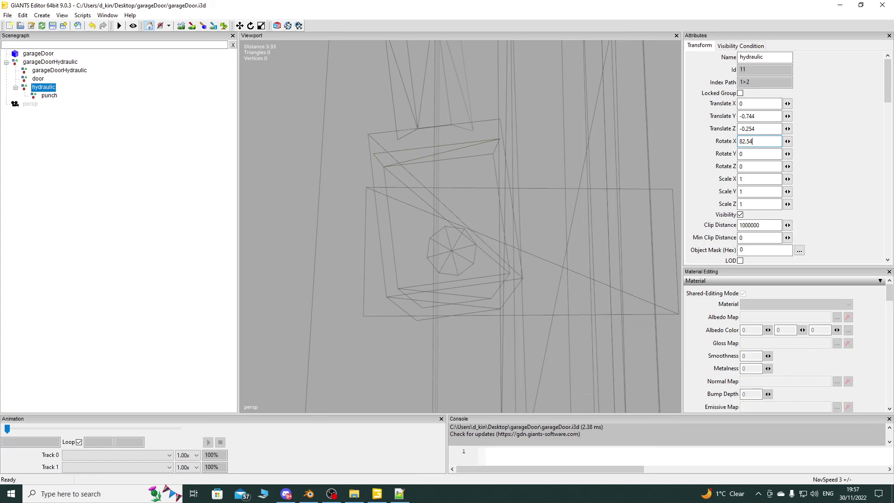
# Select the punch node and fine-tune its Translate Z to 0.566 against the pin's wireframe
pyautogui.click(49, 95)
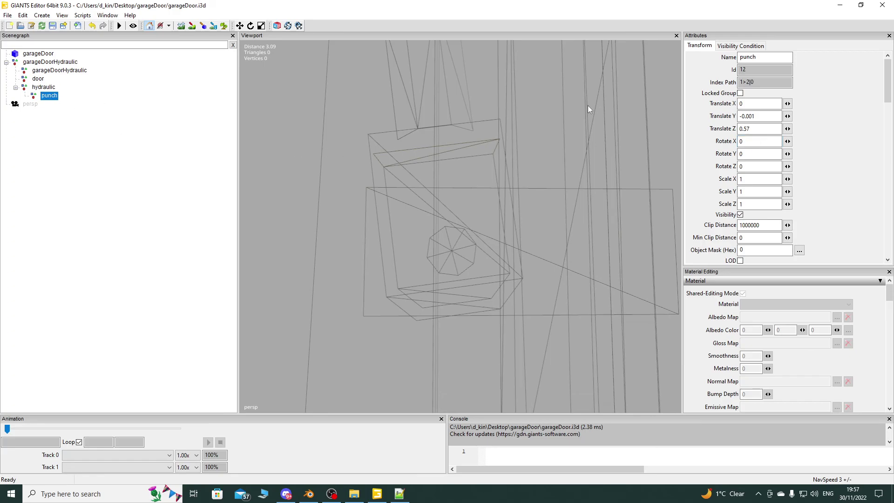
pyautogui.click(762, 129)
pyautogui.press('BackSpace')
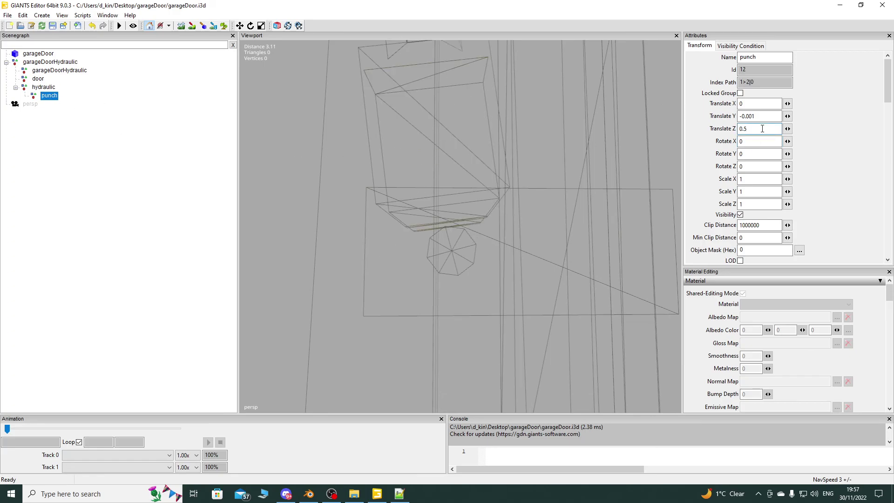
pyautogui.write('65')
pyautogui.press('BackSpace')
pyautogui.write('6')
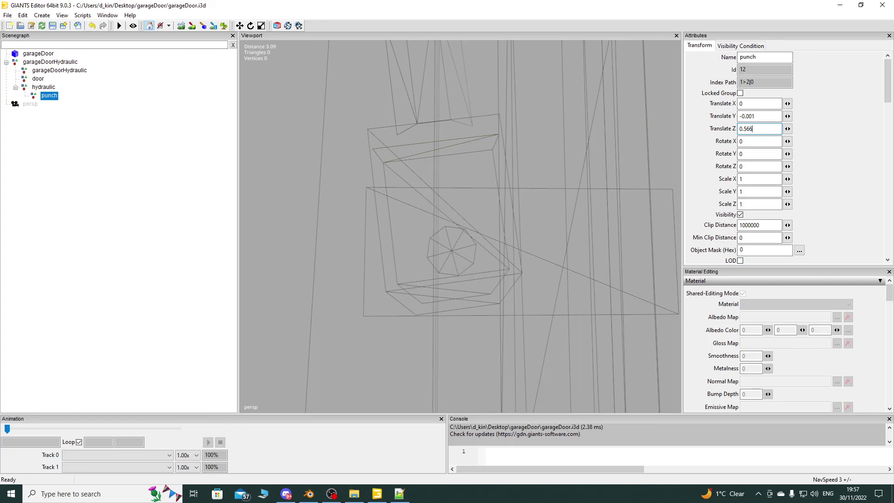
# Copy the punch node's Translate Z into its time 0.0 keyframe in animatedObjects.xml, making the translation 0 0 0.566
pyautogui.hotkey('ctrl', 'a')
pyautogui.hotkey('ctrl', 'c')
pyautogui.click(399, 493)
pyautogui.moveTo(424, 229); pyautogui.dragTo(393, 229)
pyautogui.hotkey('ctrl', 'v')
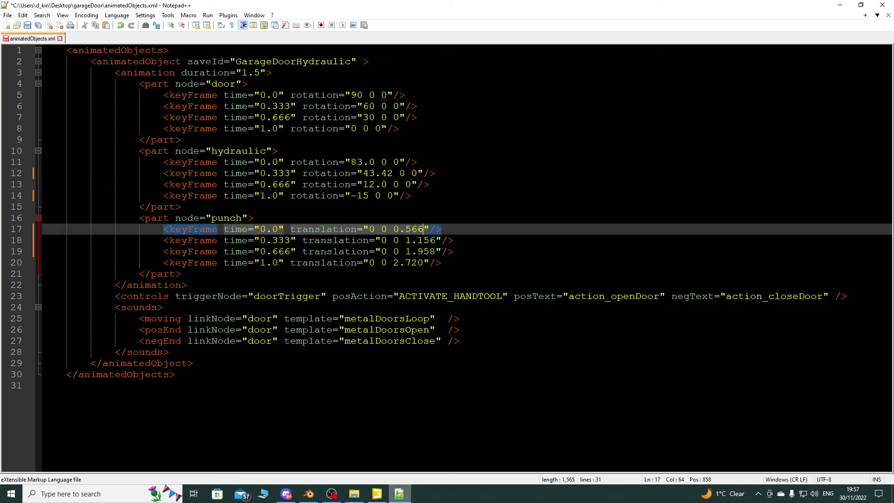
# Copy the hydraulic node's Rotate X into its time 0.0 keyframe in animatedObjects.xml, making the rotation 82.54 0 0
pyautogui.click(377, 493)
pyautogui.click(43, 87)
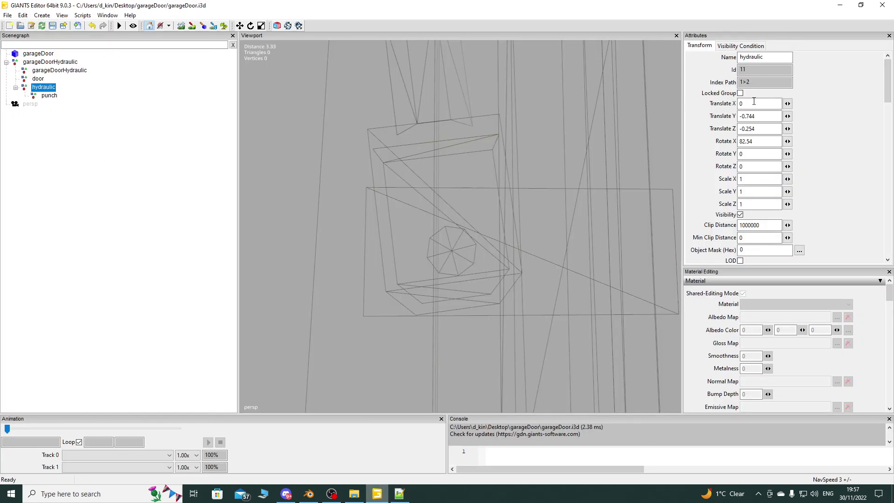
pyautogui.moveTo(765, 141); pyautogui.dragTo(722, 141)
pyautogui.hotkey('ctrl', 'c')
pyautogui.click(399, 493)
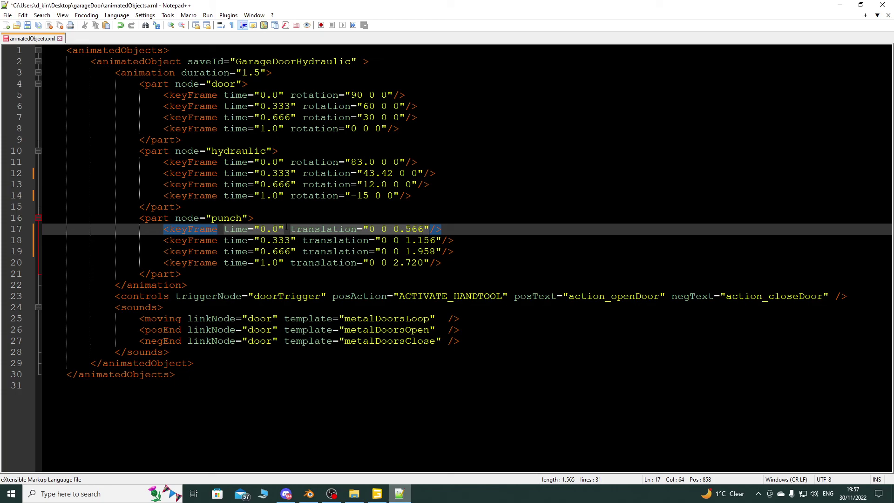
pyautogui.moveTo(376, 162); pyautogui.dragTo(352, 162)
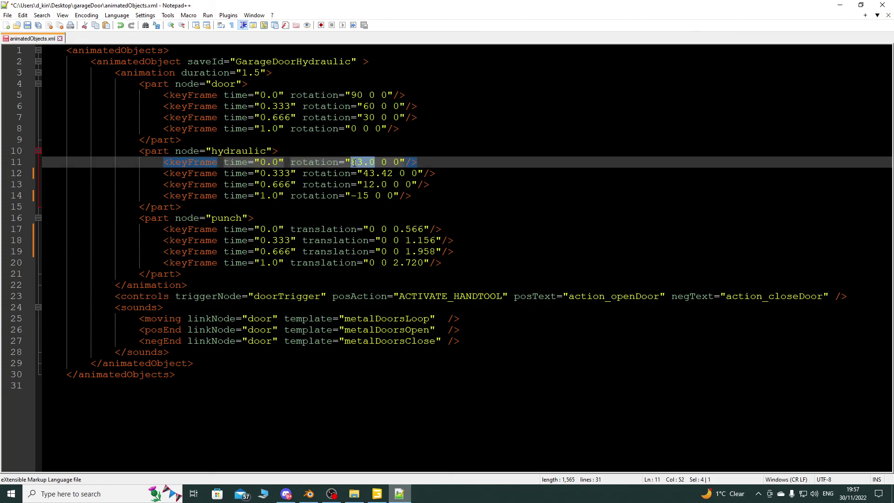
pyautogui.hotkey('ctrl', 'v')
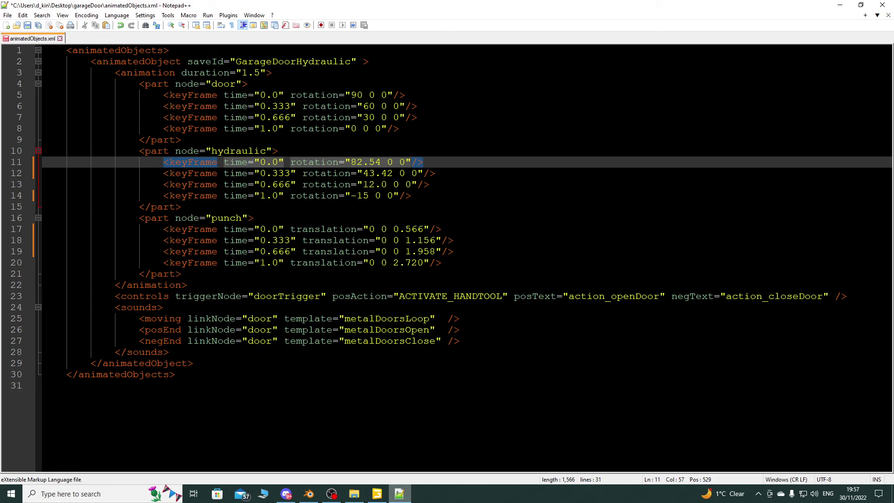
# Return to GIANTS Editor, restore shaded display in the viewport and examine the whole door with its hydraulic from further out
pyautogui.click(377, 493)
pyautogui.rightClick(406, 206)
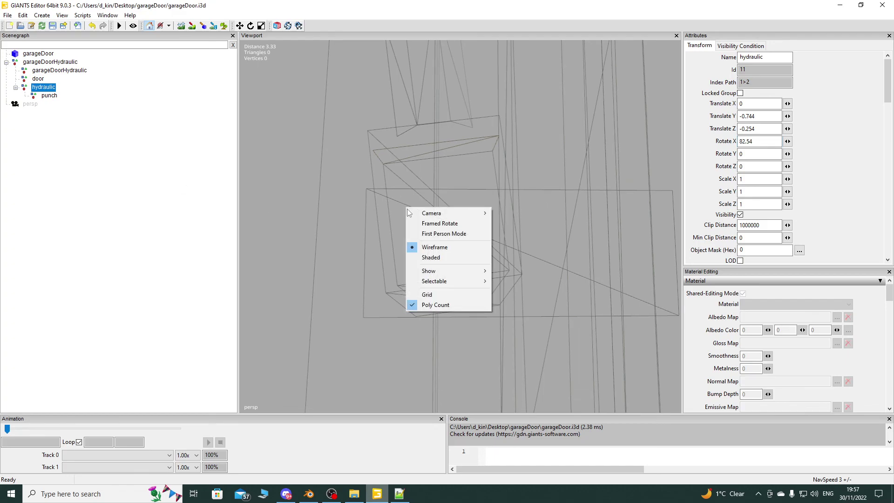
pyautogui.click(448, 256)
pyautogui.scroll(3, 368, 311)
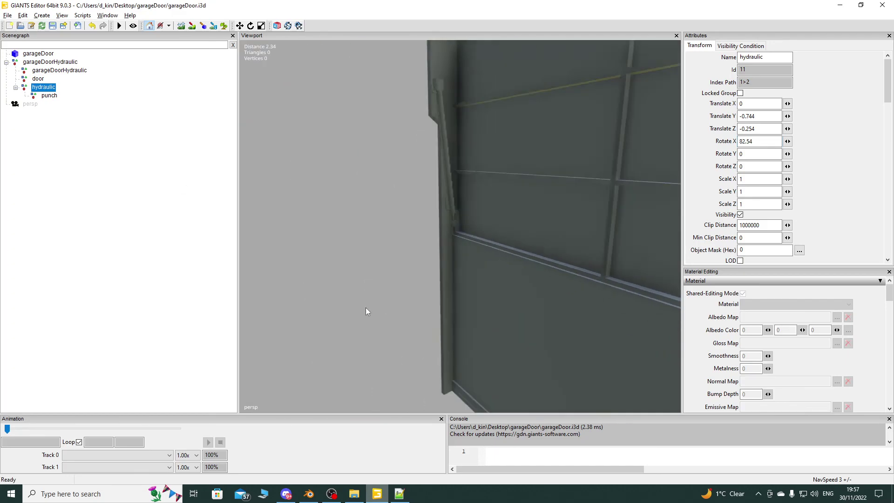
pyautogui.scroll(-4, 366, 307)
pyautogui.keyDown('alt'); pyautogui.moveTo(412, 247); pyautogui.dragTo(352, 285); pyautogui.keyUp('alt')
pyautogui.scroll(8, 352, 285)
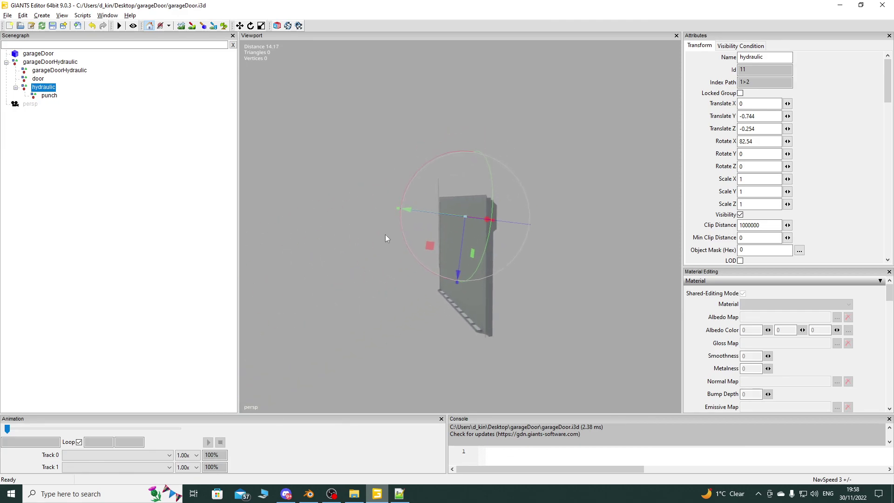
pyautogui.scroll(-2, 456, 231)
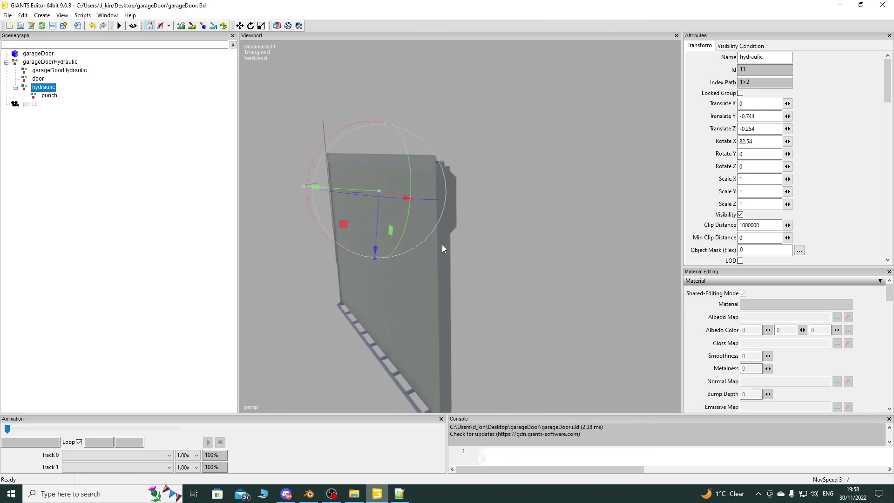